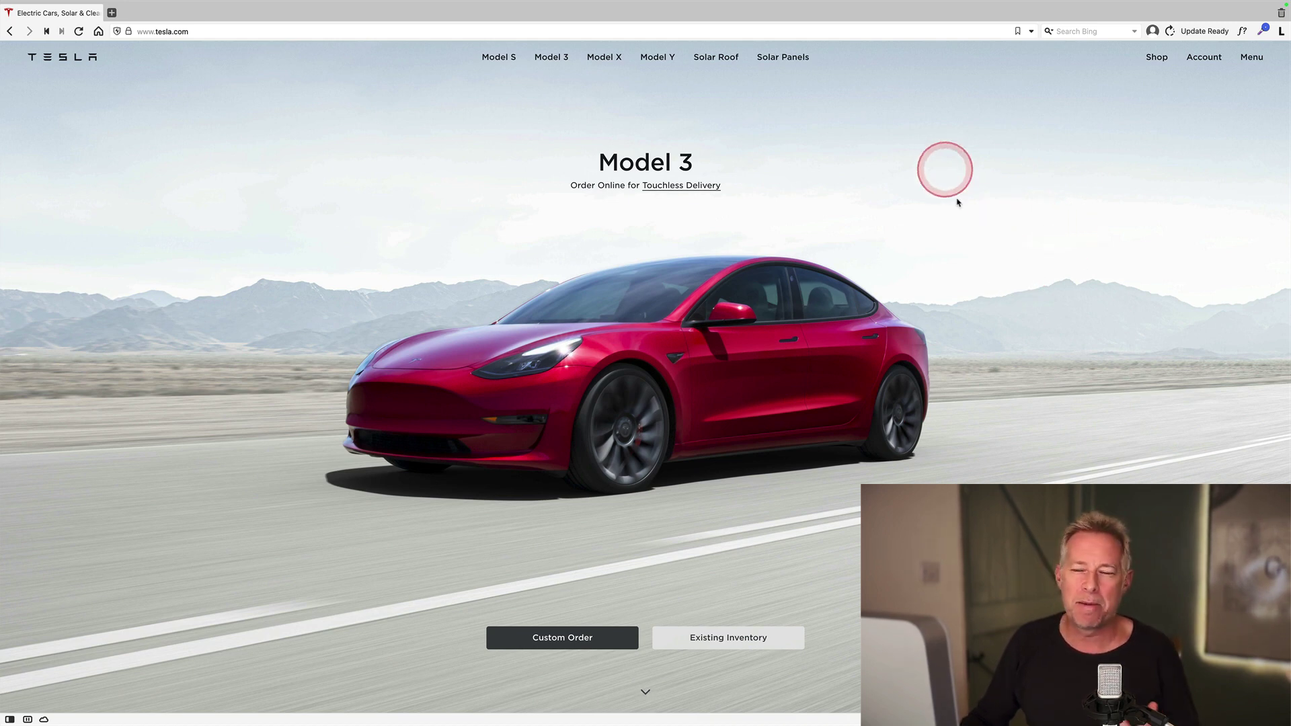
# Examine the full-screen vehicle and solar product sections and the header navigation on the Tesla homepage.
pyautogui.scroll(-3, 1043, 401)
pyautogui.scroll(-5, 1044, 400)
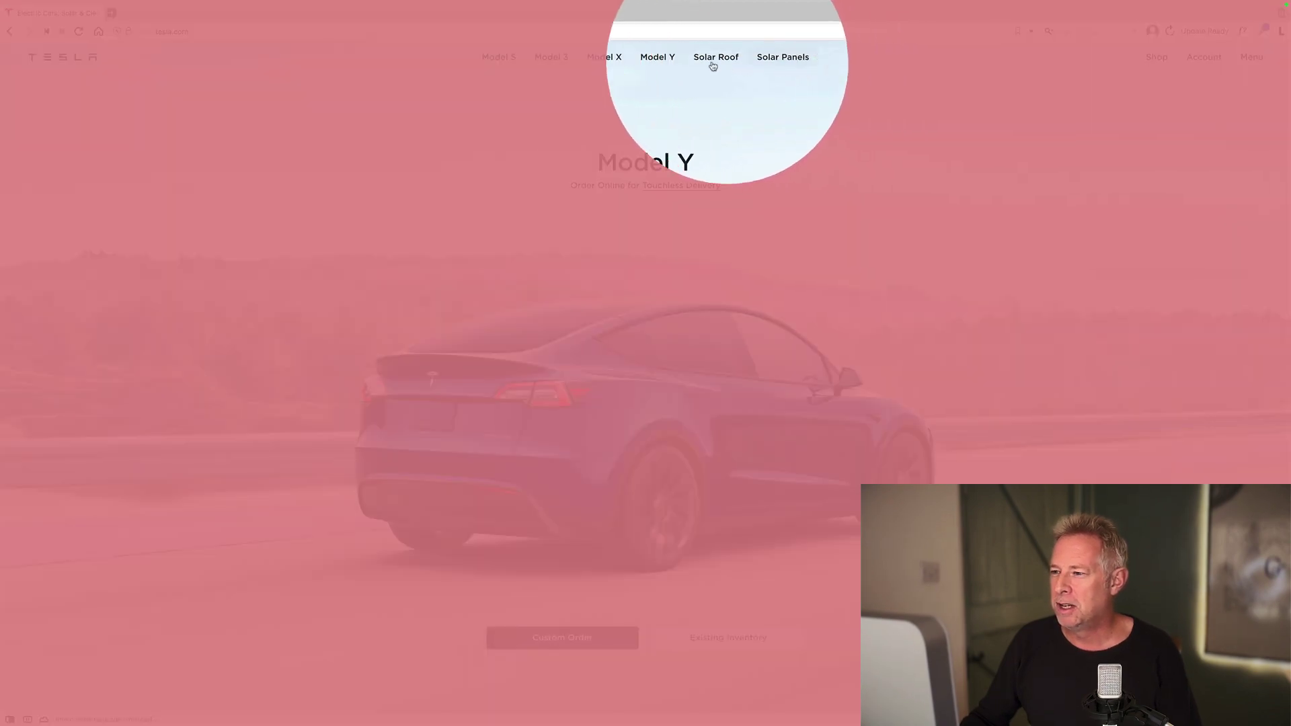
pyautogui.scroll(-3, 421, 180)
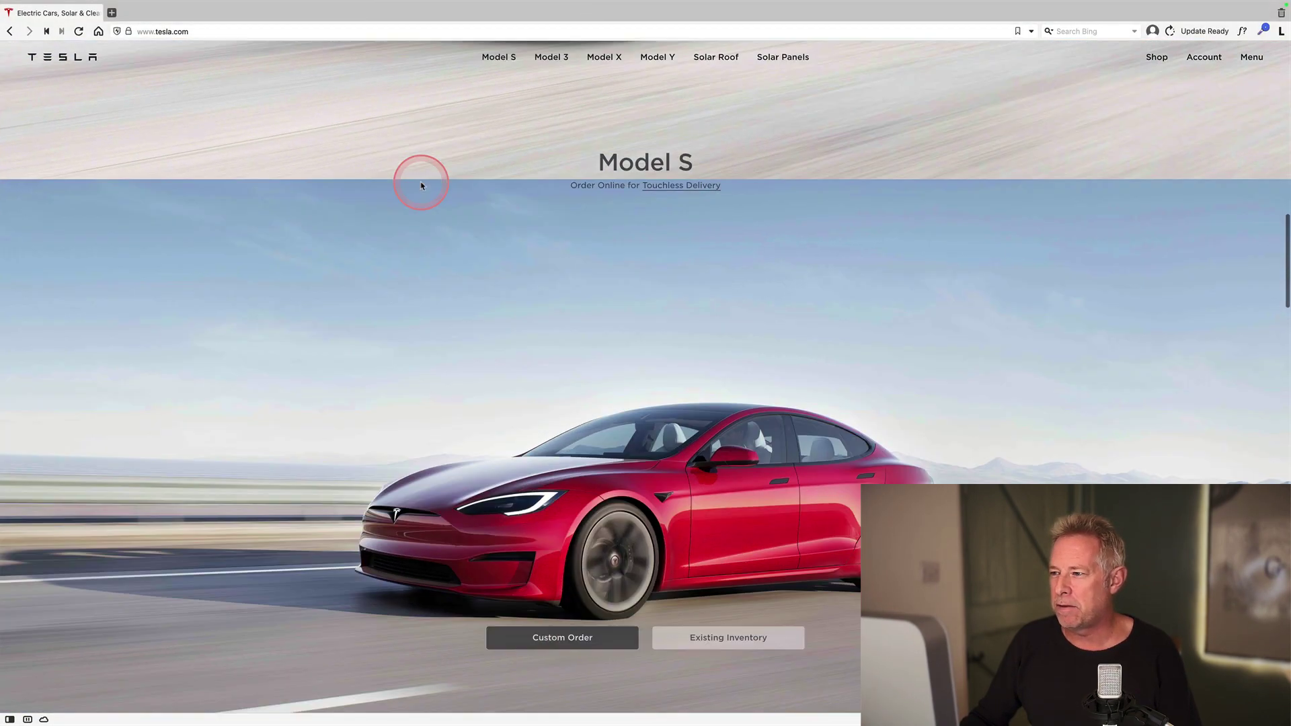
pyautogui.scroll(-3, 422, 186)
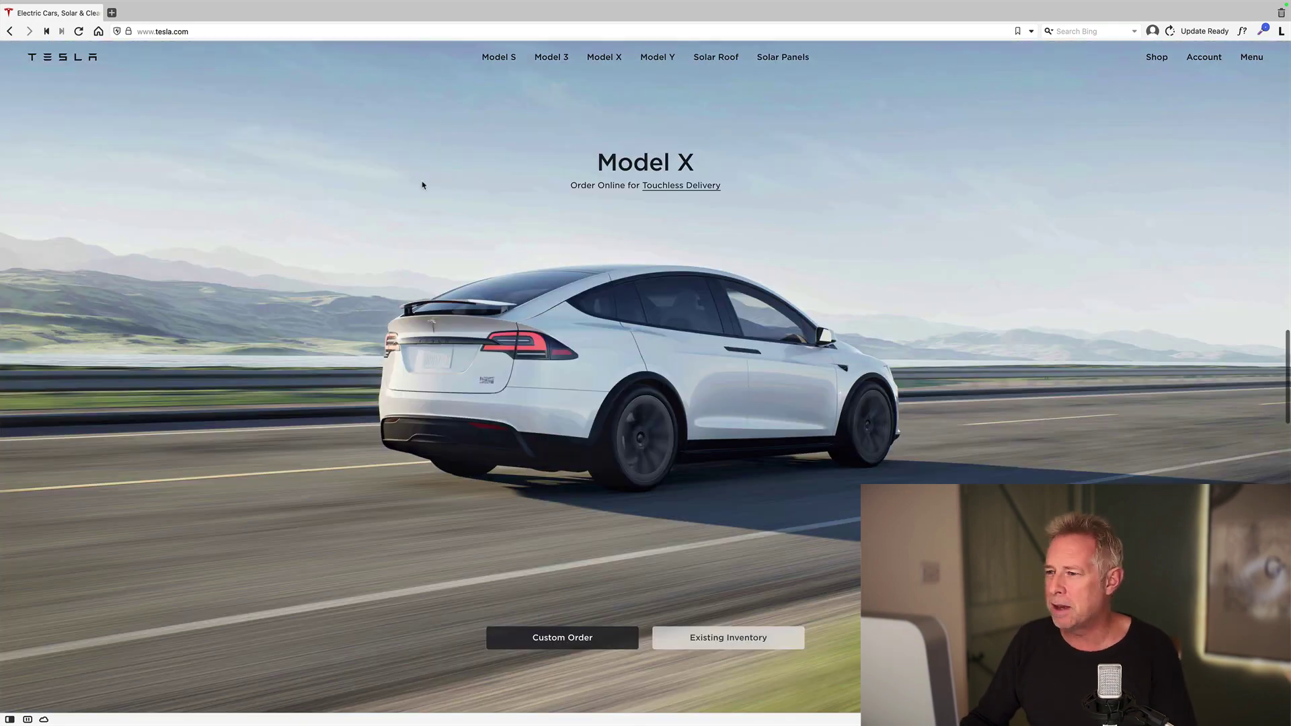
pyautogui.scroll(3, 424, 188)
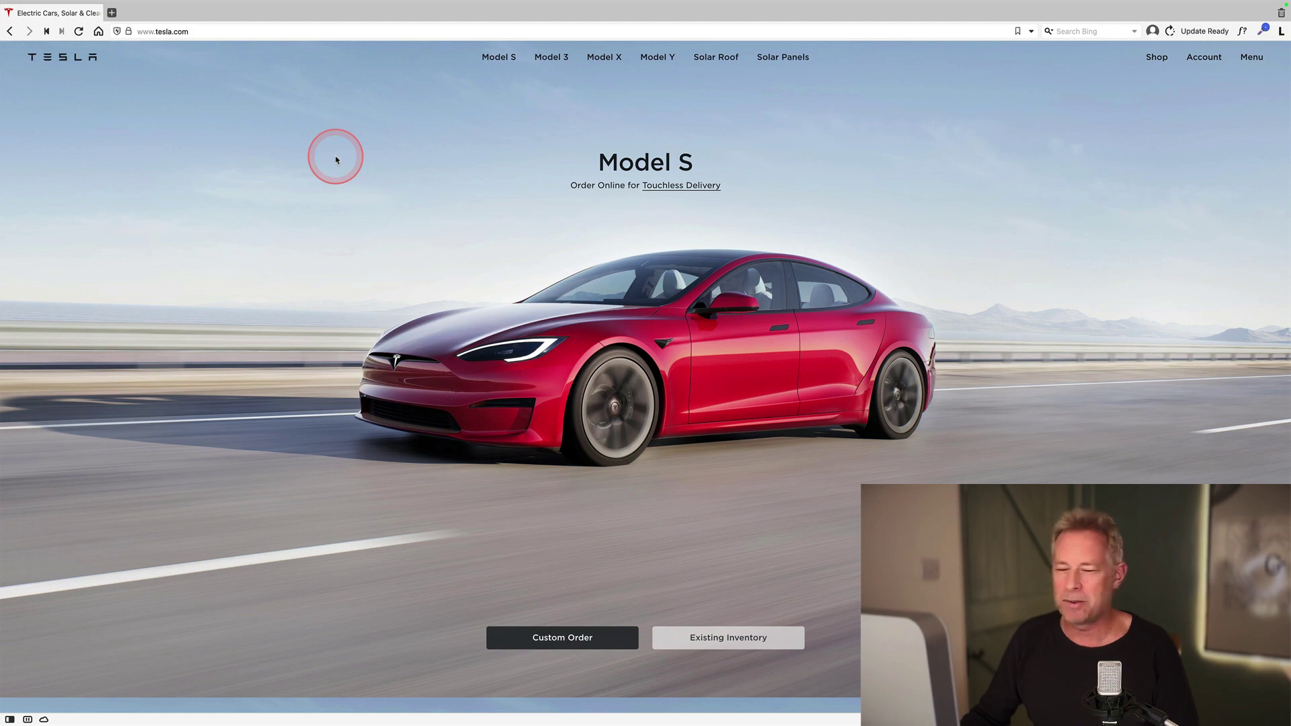
pyautogui.scroll(-3, 330, 175)
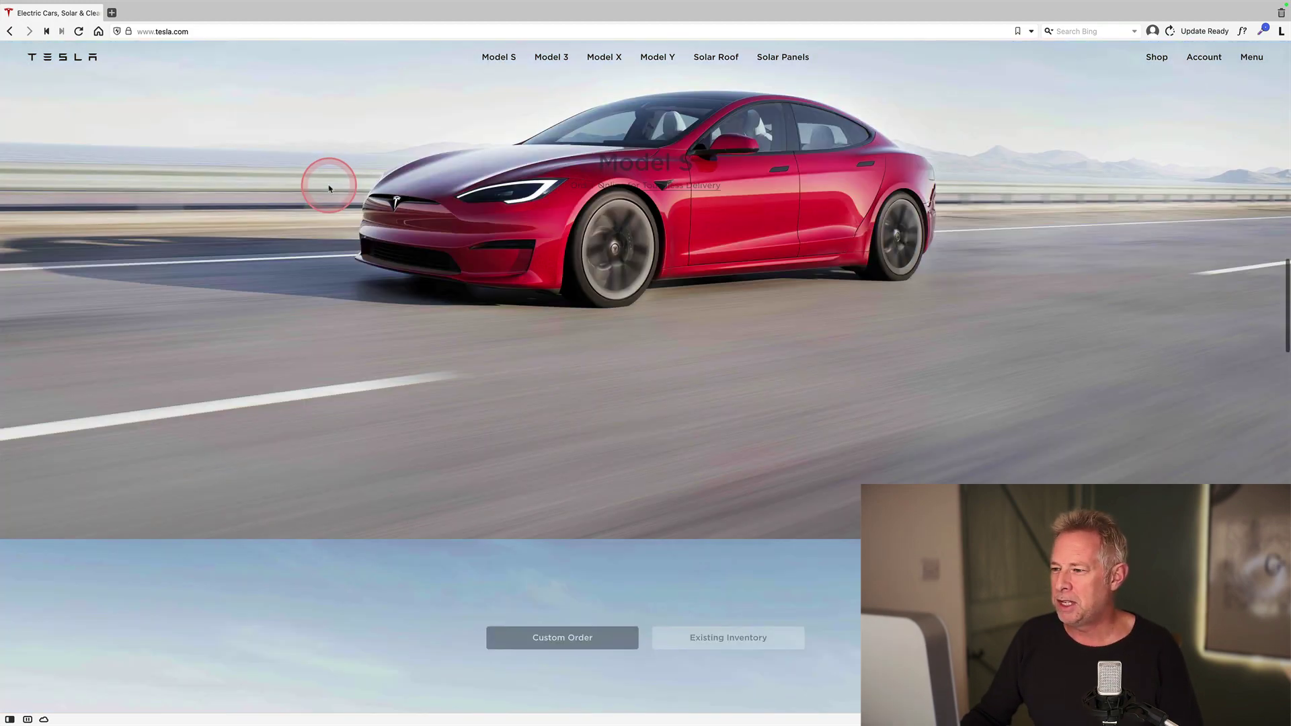
pyautogui.scroll(-5, 327, 185)
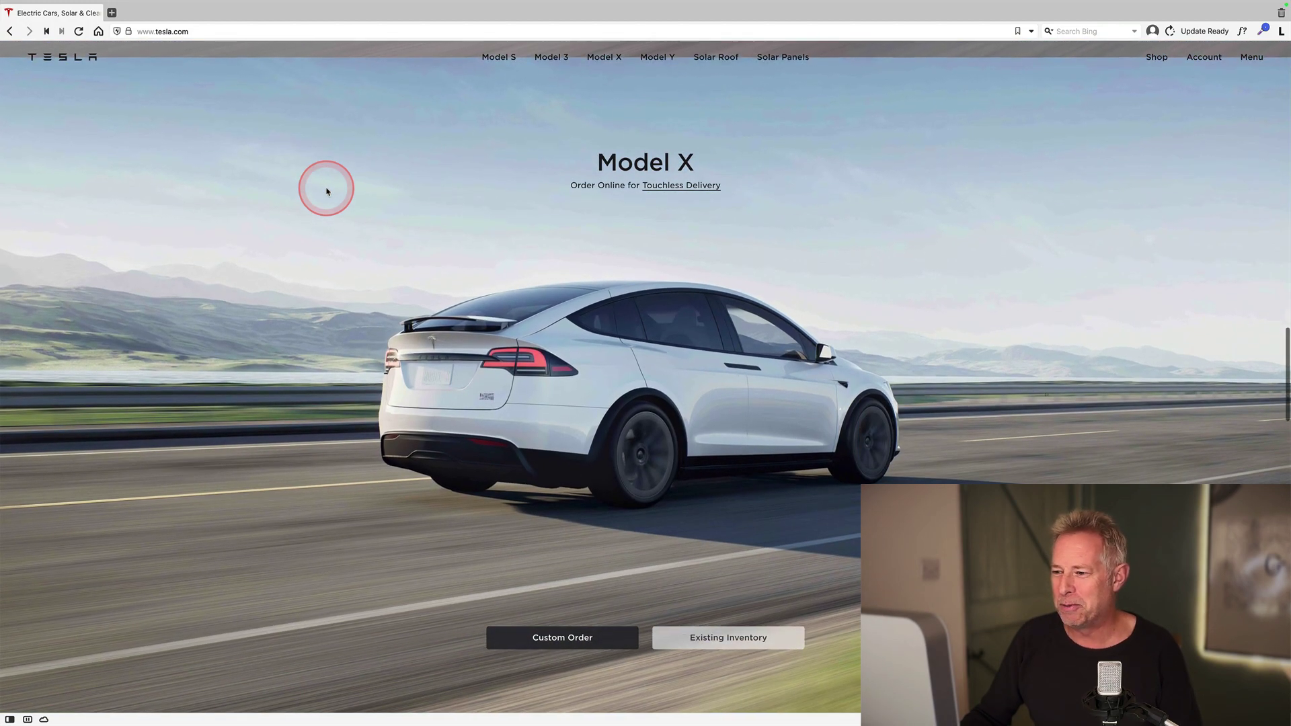
pyautogui.scroll(-3, 327, 192)
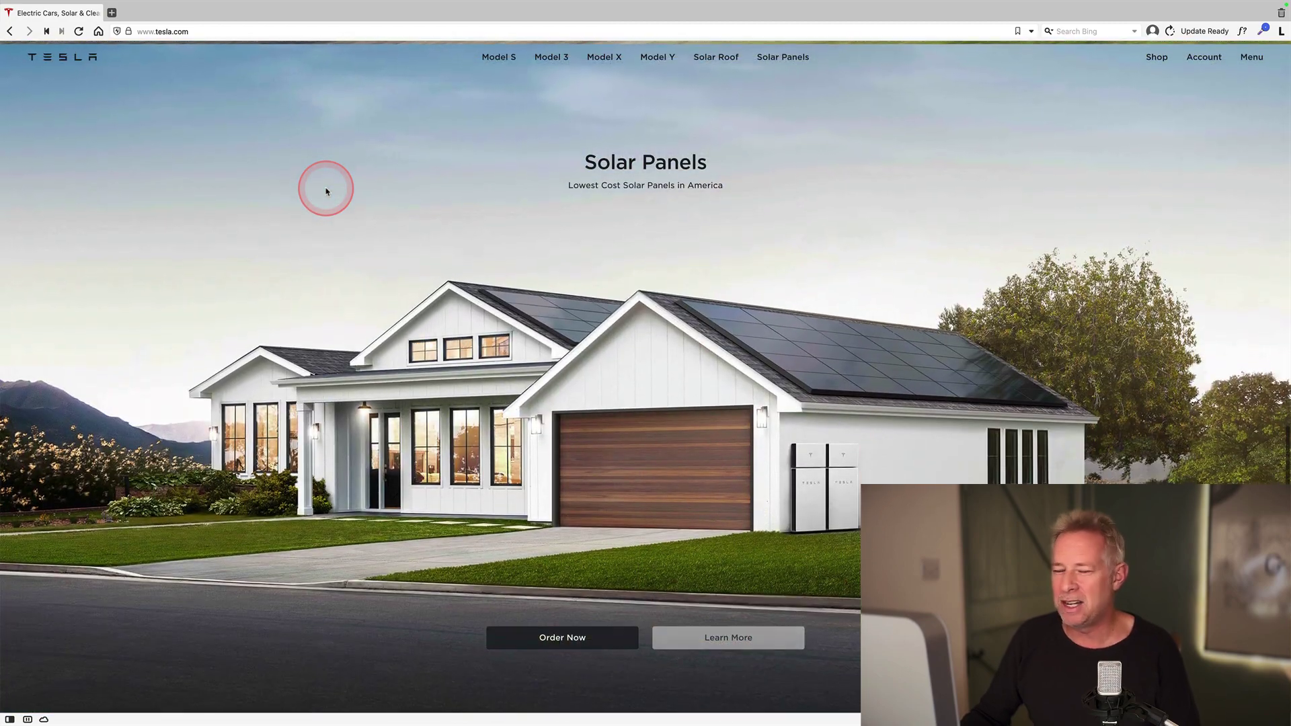
pyautogui.scroll(3, 327, 192)
pyautogui.scroll(3, 326, 193)
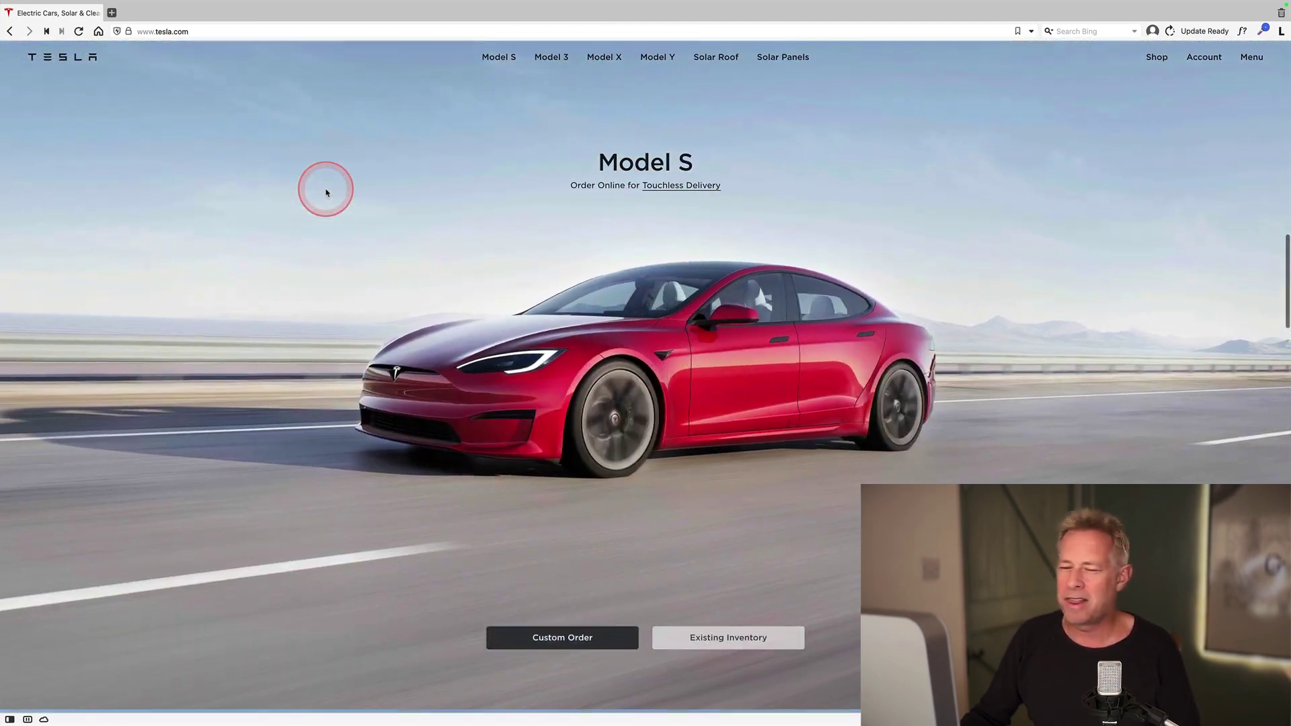
pyautogui.scroll(3, 326, 193)
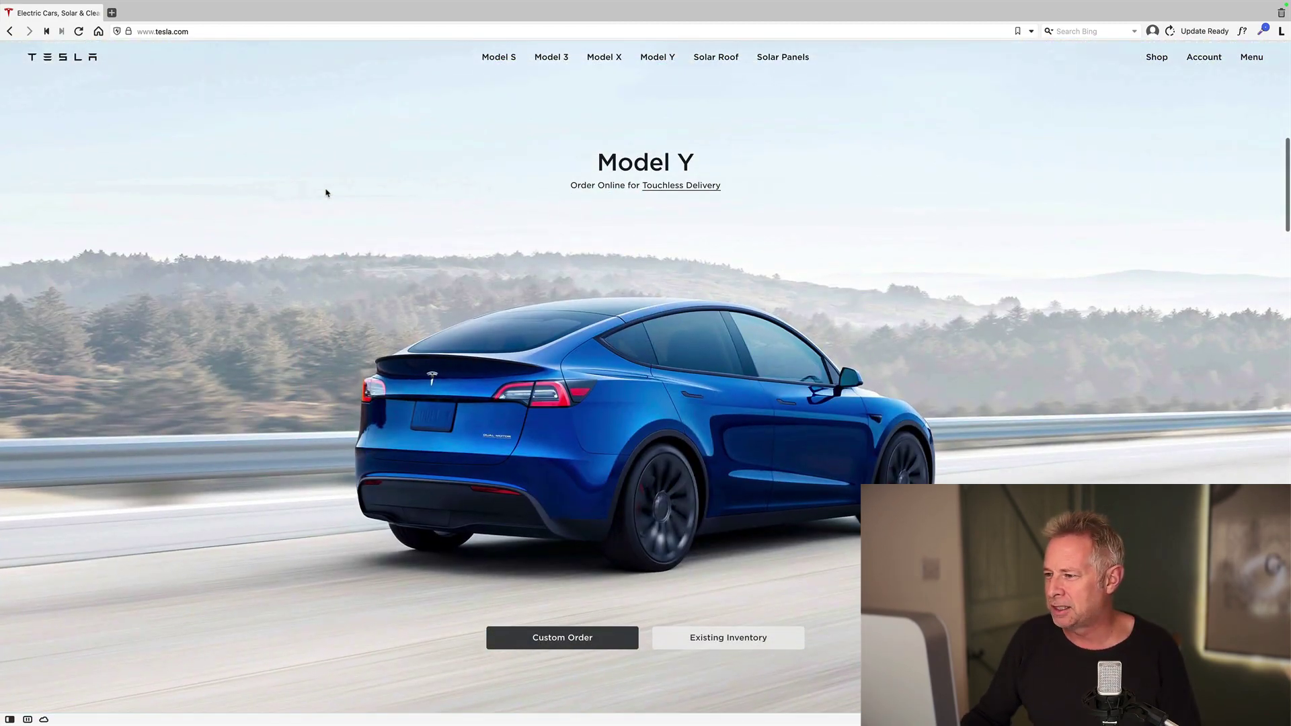
pyautogui.scroll(3, 326, 193)
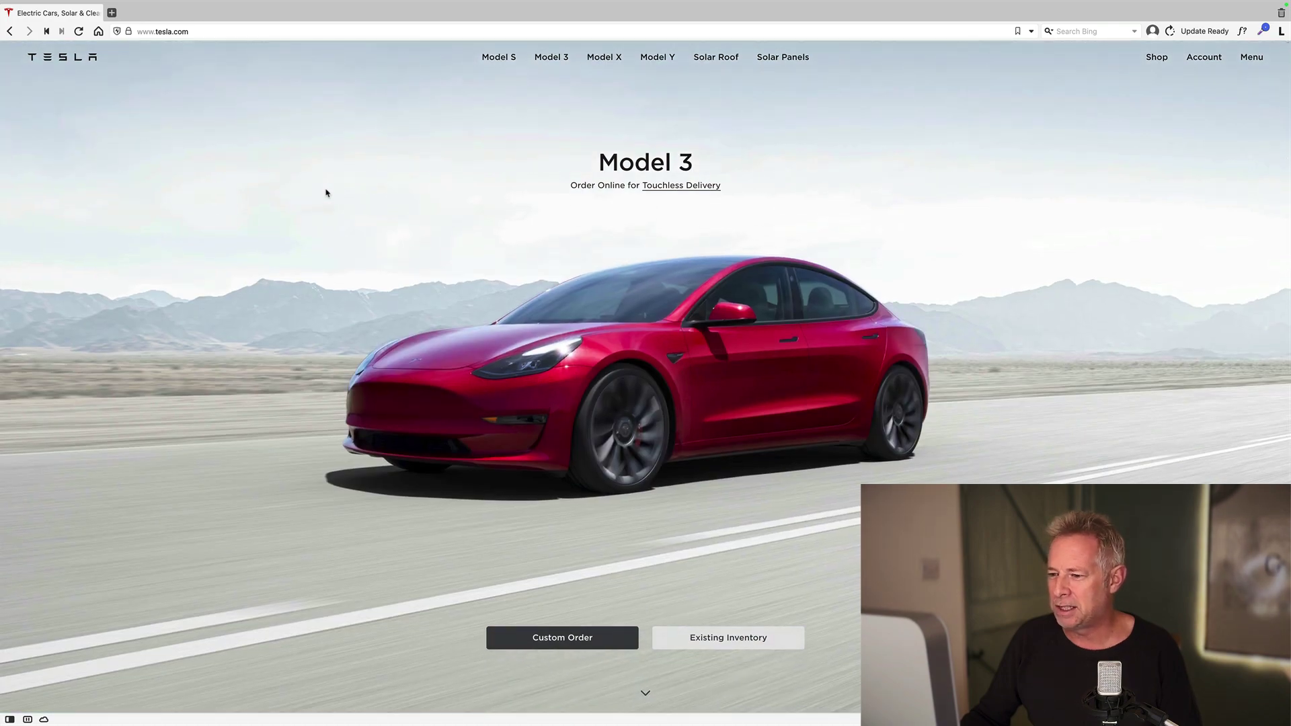
# Go to the WordPress site's dashboard and view its installed themes.
pyautogui.click(316, 128)
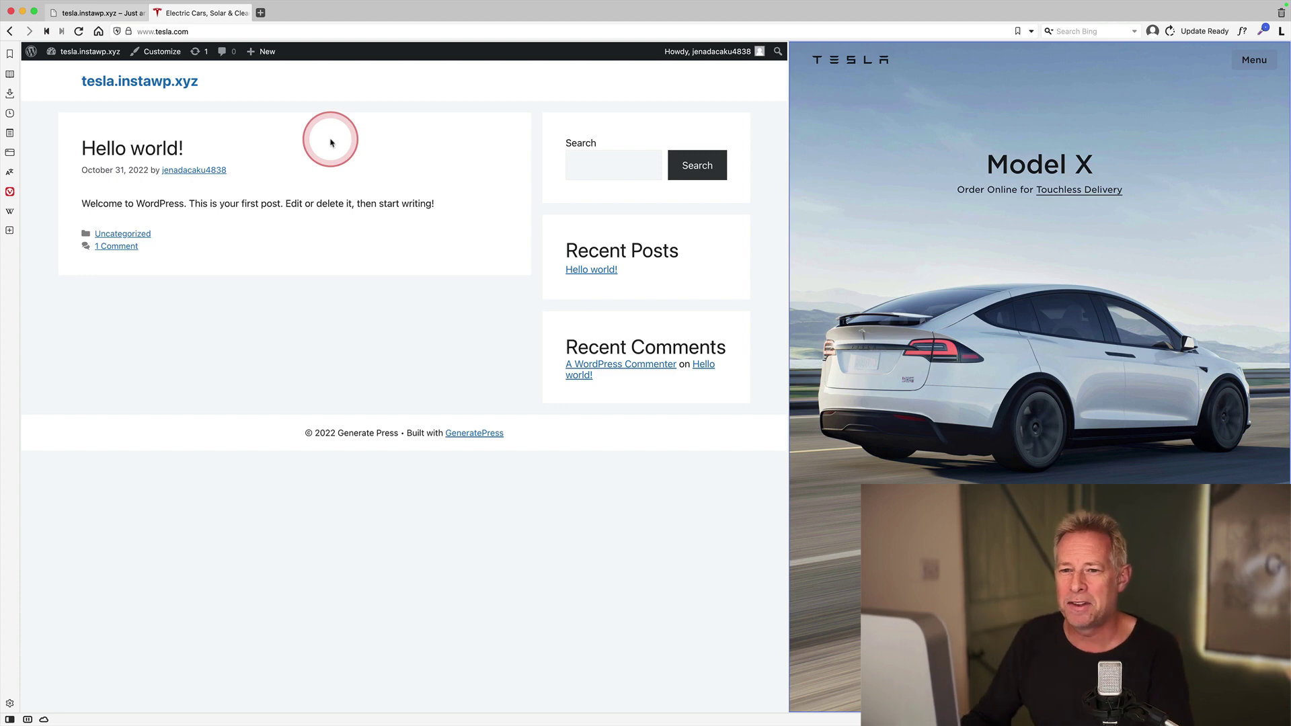
pyautogui.moveTo(52, 47)
pyautogui.click(58, 73)
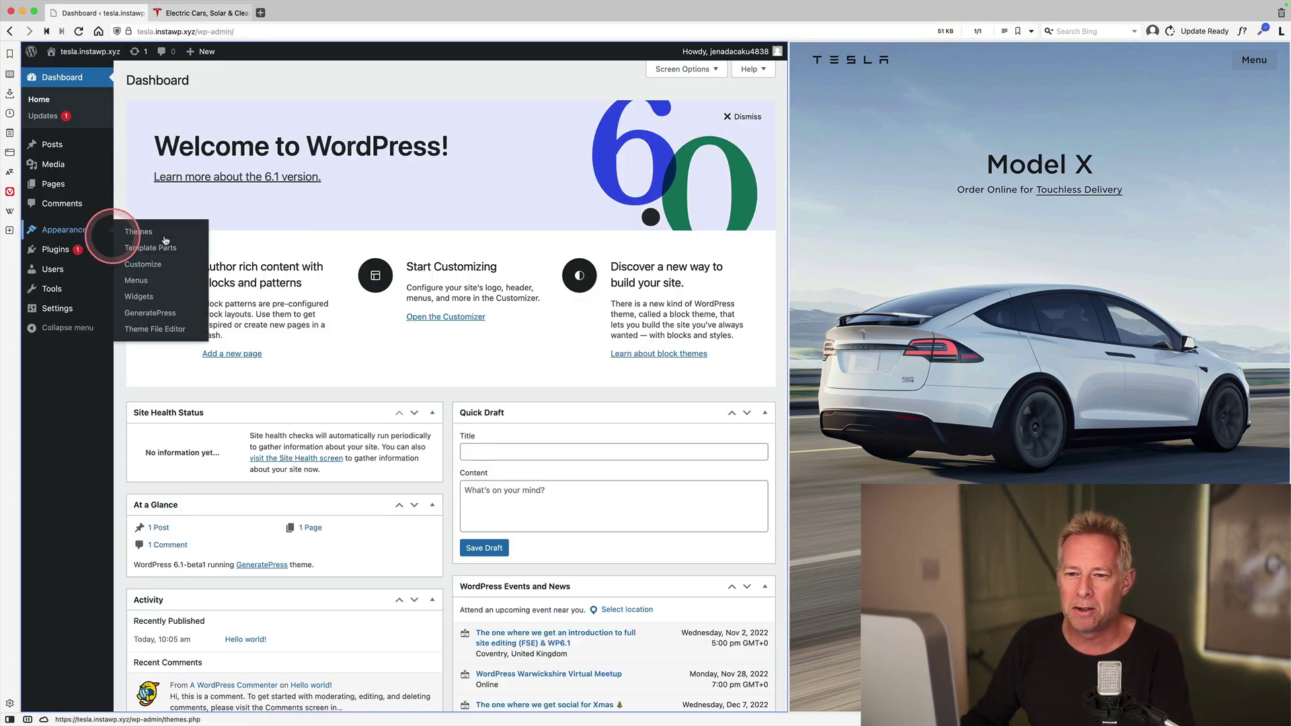
pyautogui.click(138, 230)
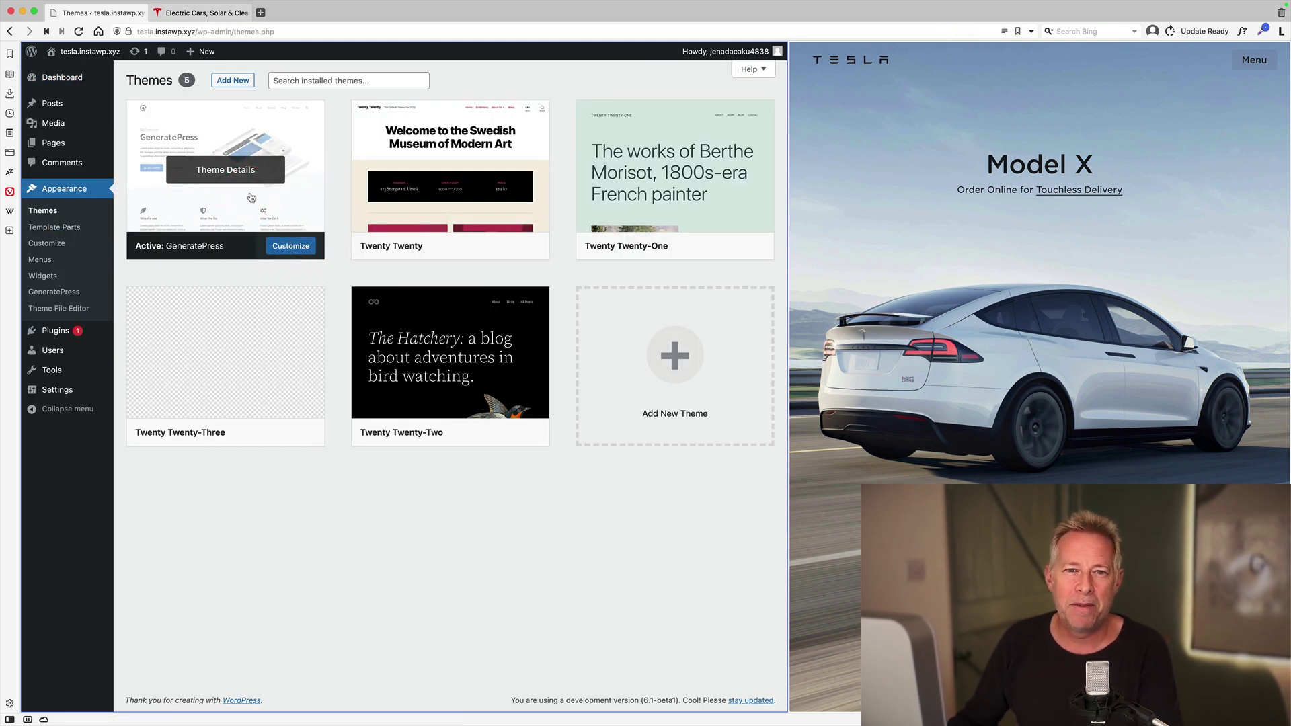
# Open the active theme's template parts and review the footer, header and 404 entries.
pyautogui.click(74, 226)
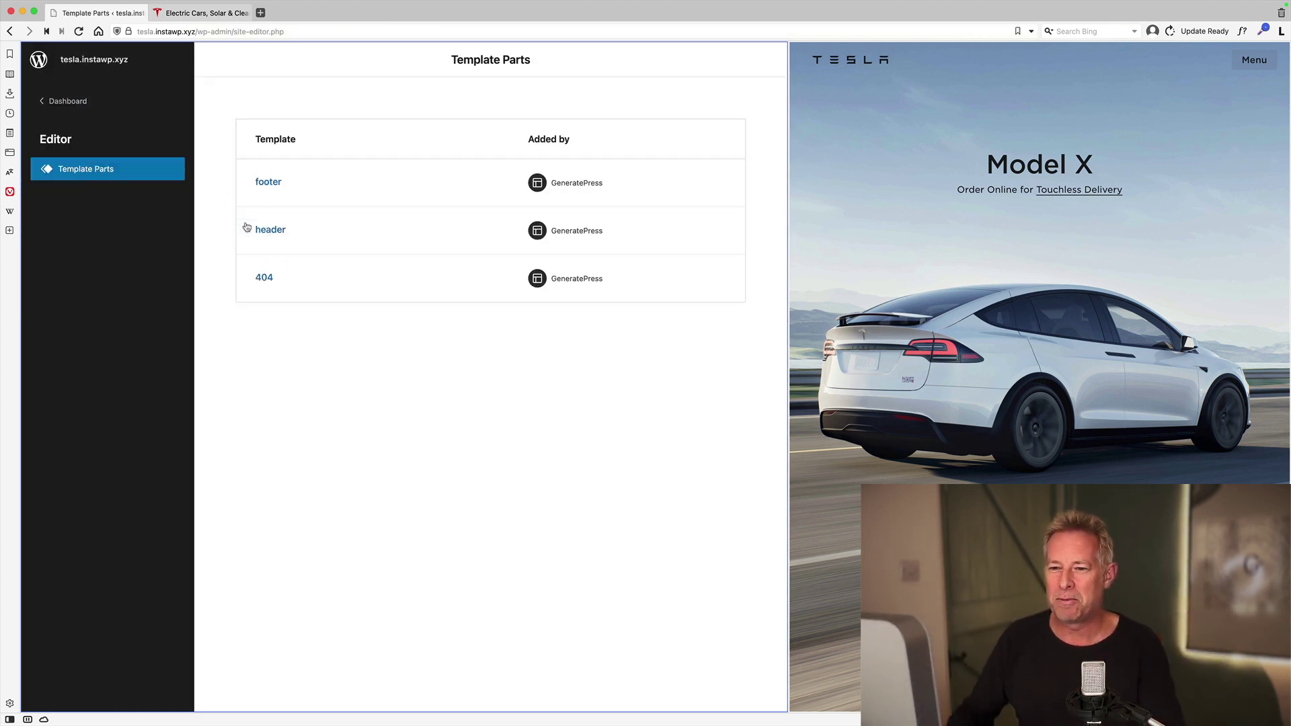
pyautogui.click(266, 173)
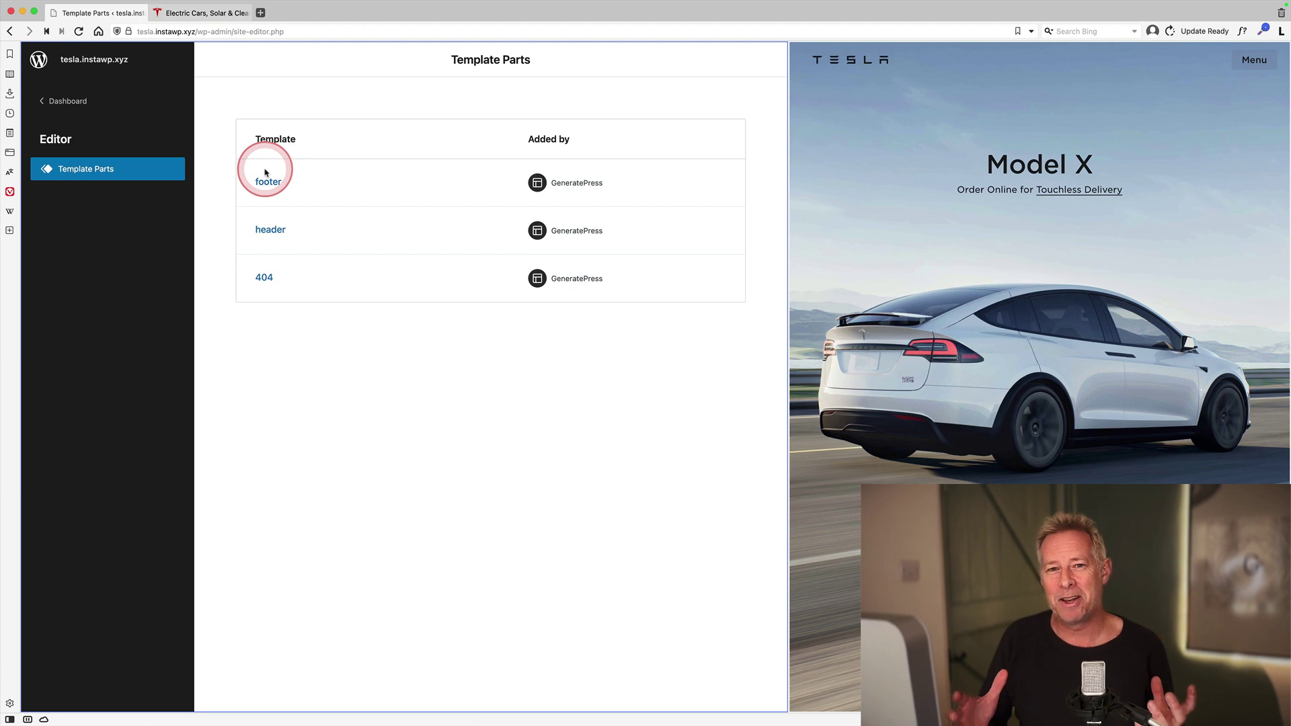
pyautogui.click(262, 192)
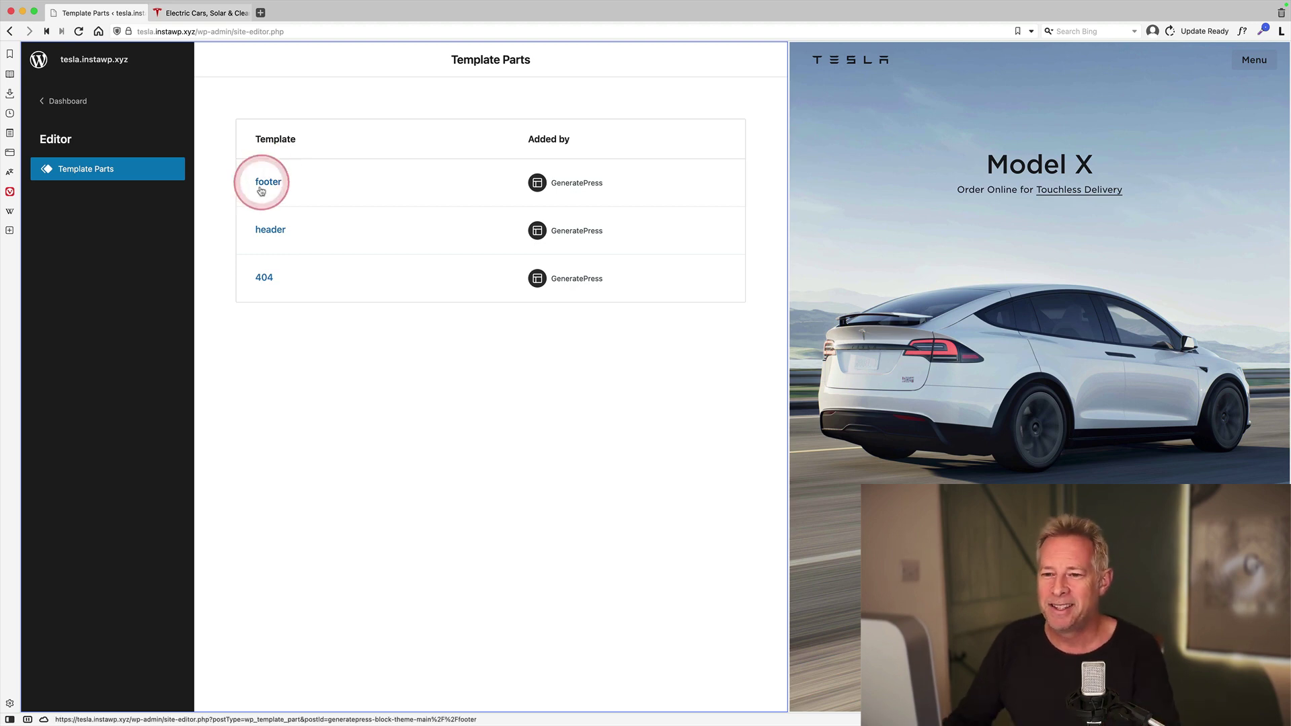
pyautogui.click(267, 235)
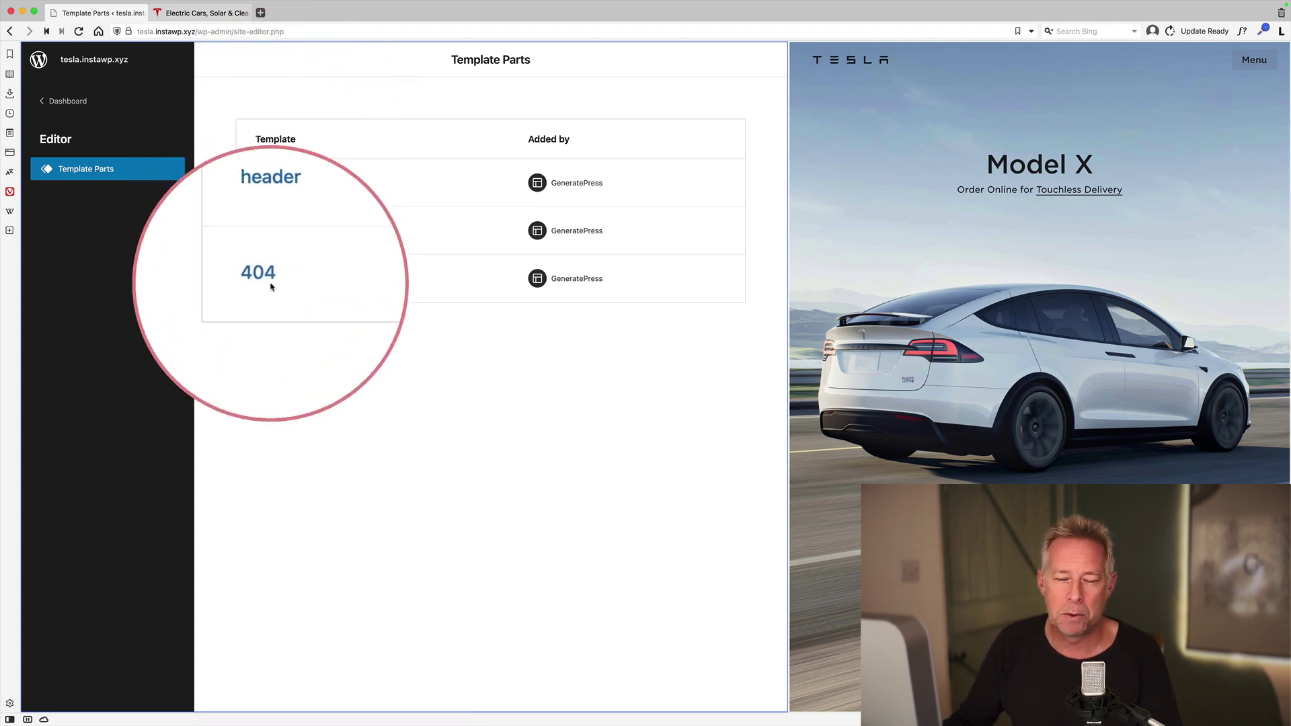
pyautogui.click(268, 288)
pyautogui.click(290, 192)
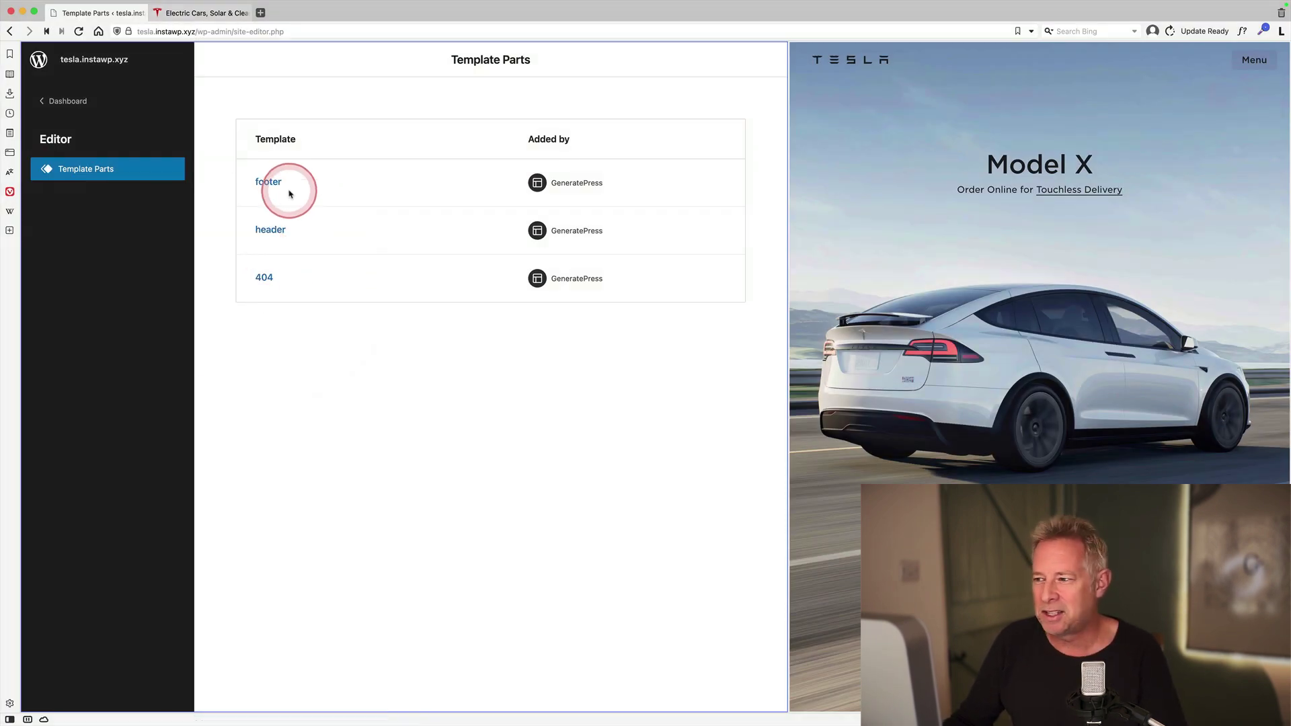
# Return to the dashboard and resize the split view so both tiled pages share the window about equally.
pyautogui.click(64, 101)
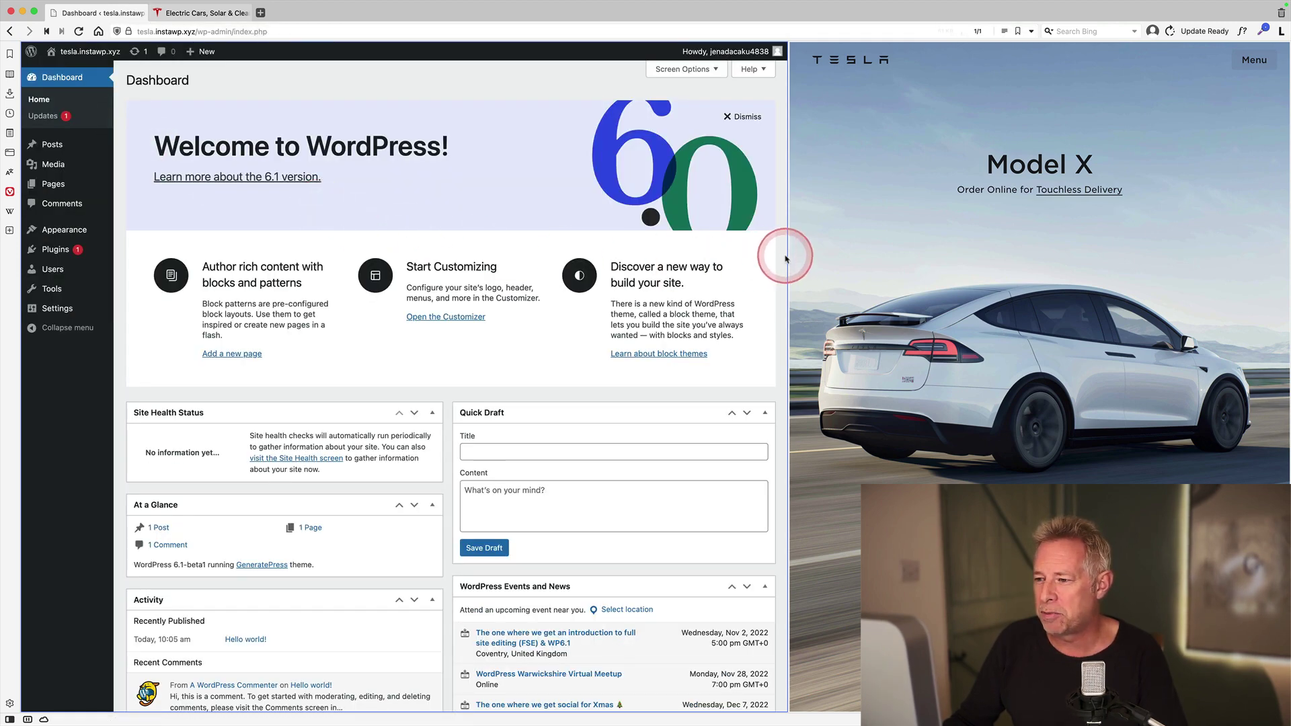
pyautogui.moveTo(786, 254); pyautogui.dragTo(604, 261)
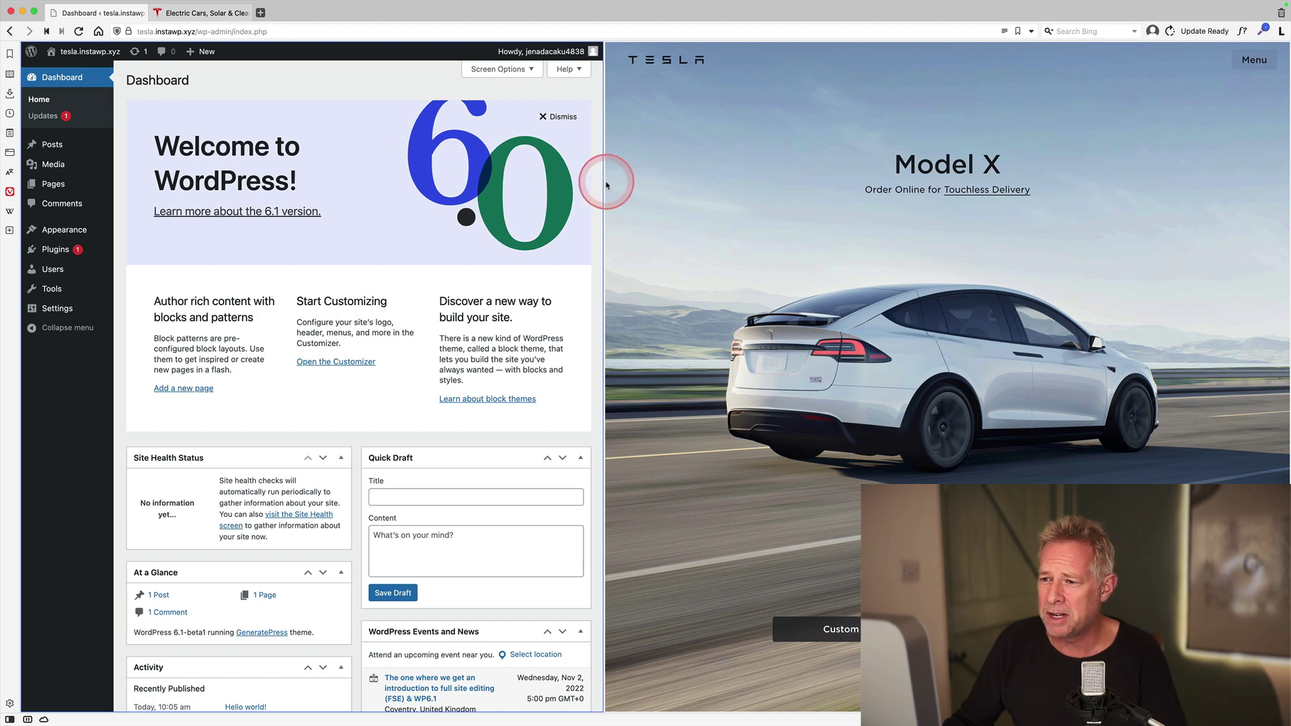
pyautogui.moveTo(606, 185); pyautogui.dragTo(522, 137)
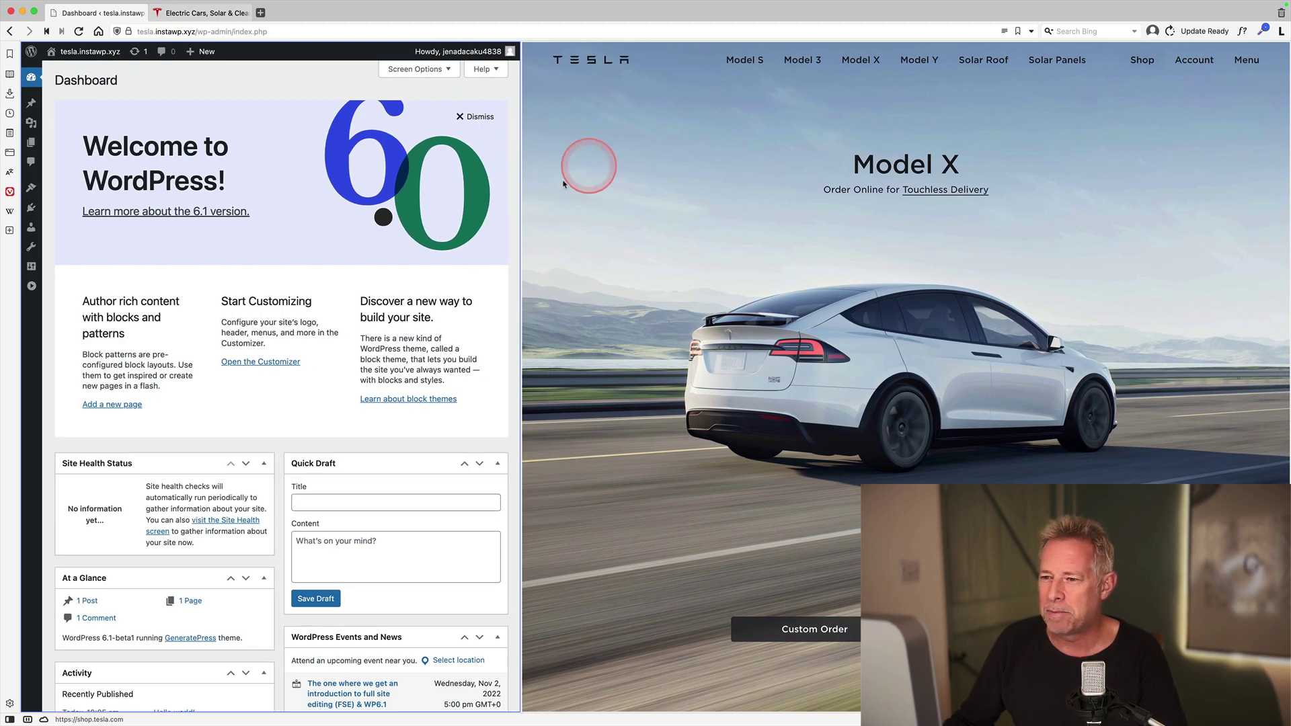
pyautogui.moveTo(520, 200); pyautogui.dragTo(659, 197)
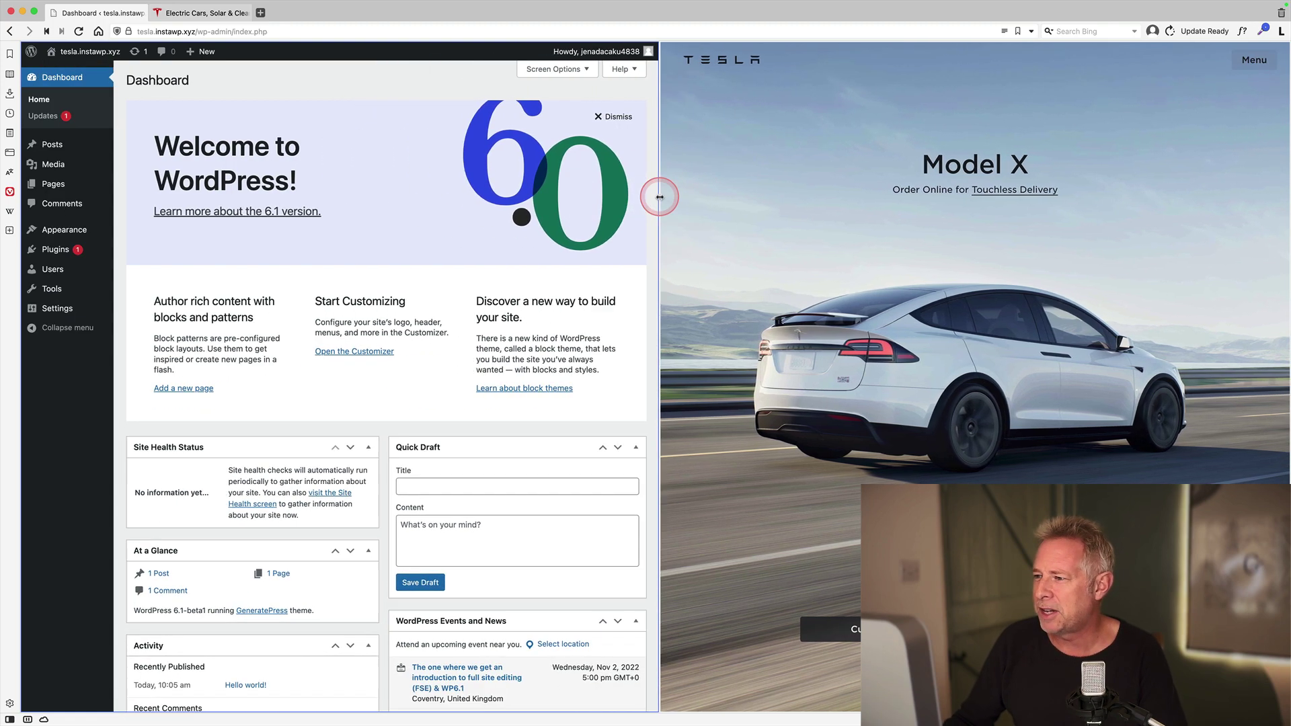
# Create a new page titled Home, dismissing the block editor welcome guide, and publish it.
pyautogui.moveTo(104, 232)
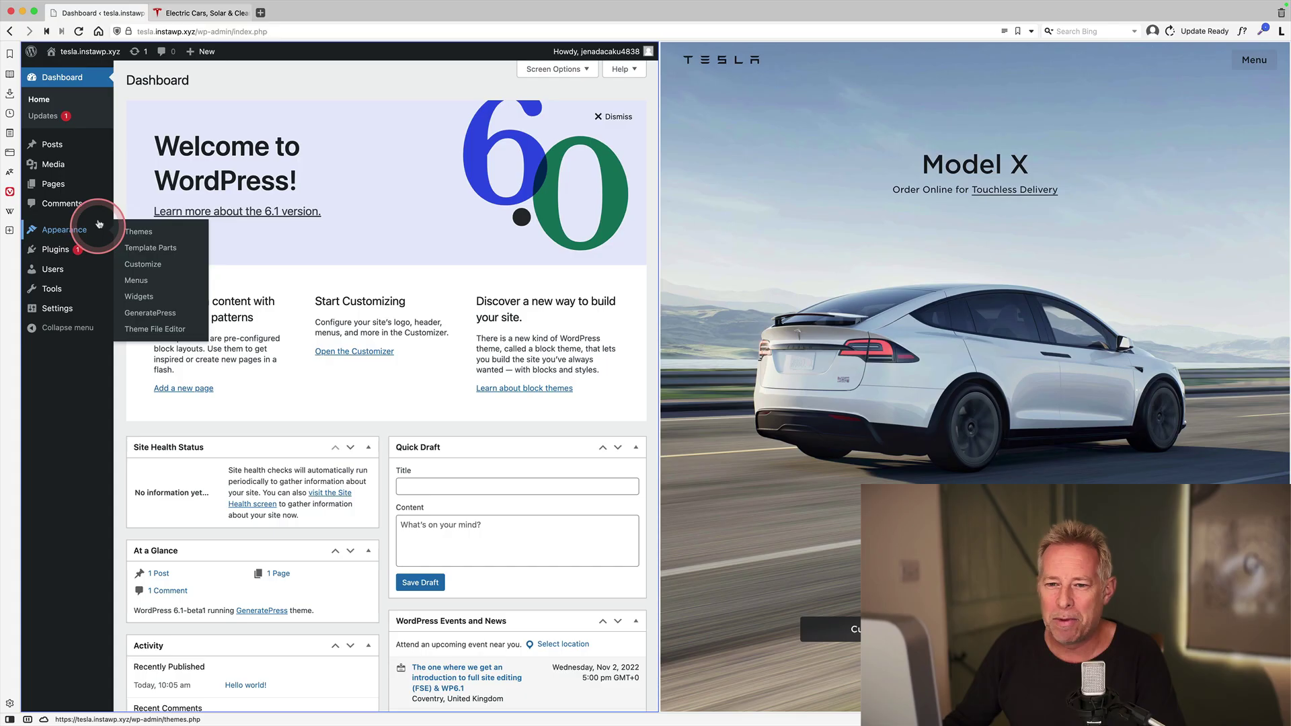
pyautogui.click(74, 48)
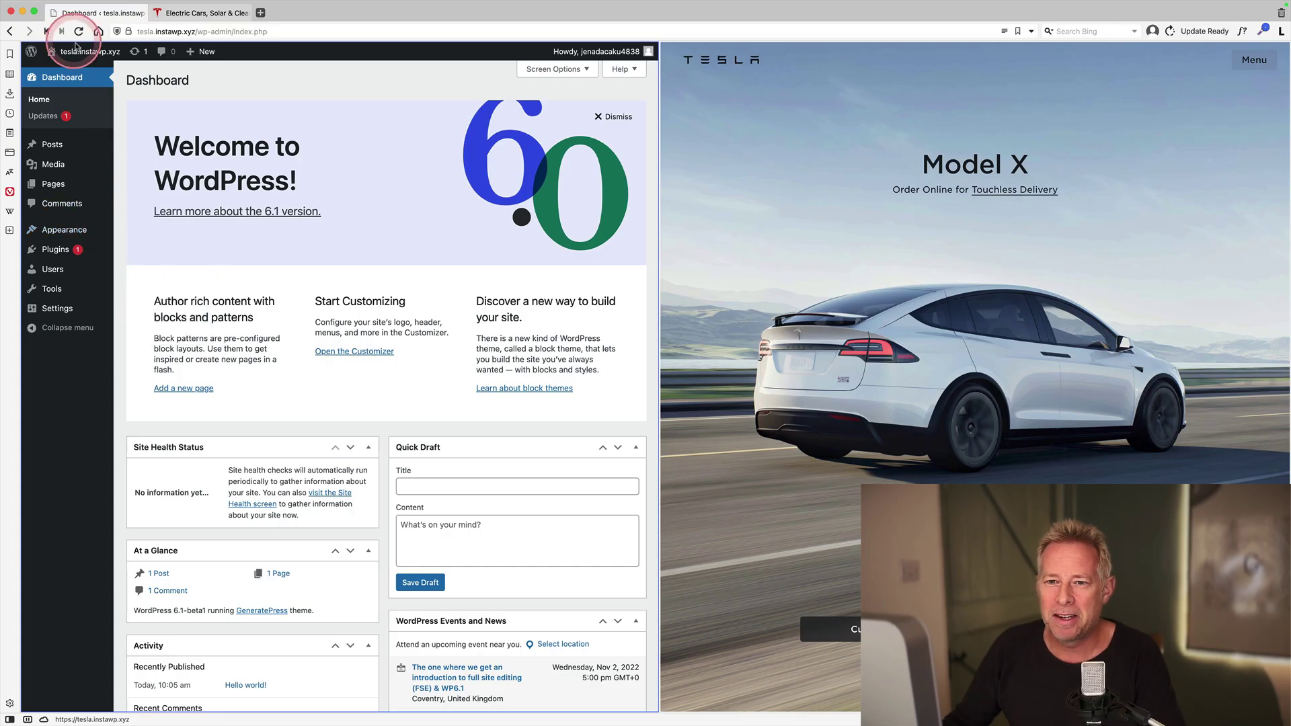
pyautogui.moveTo(202, 51)
pyautogui.click(259, 122)
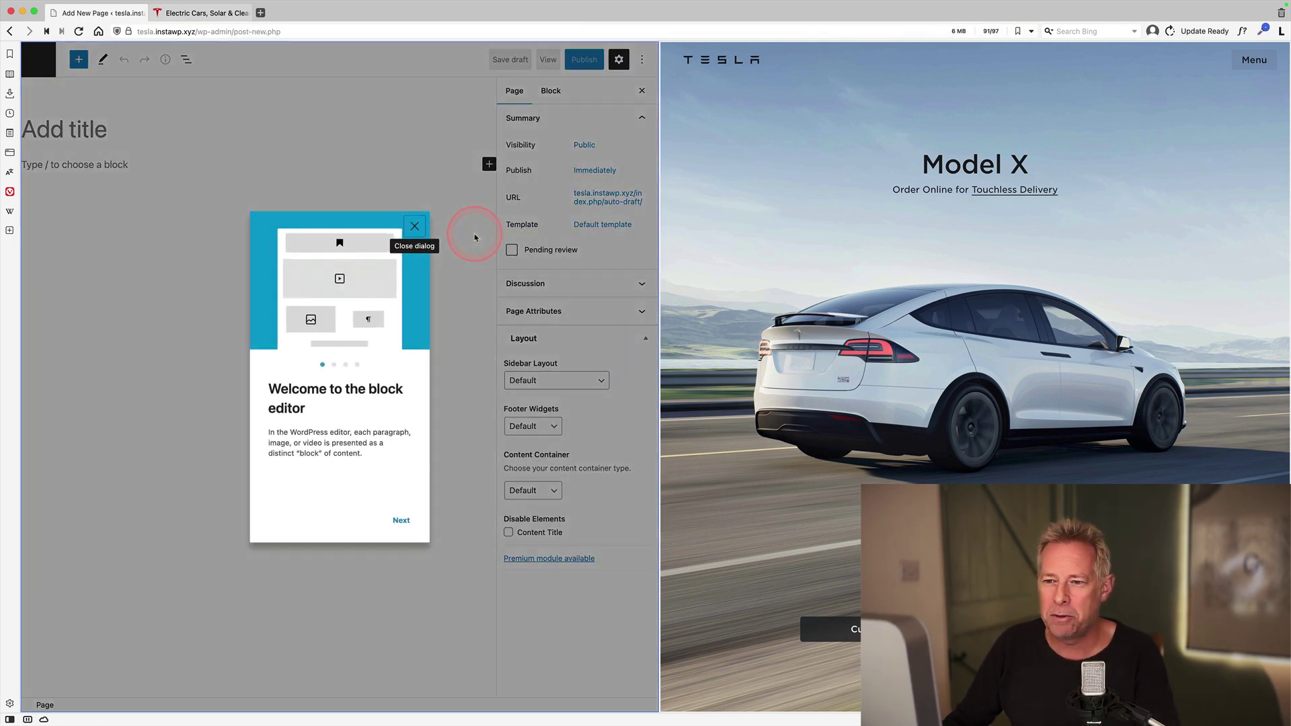
pyautogui.click(414, 226)
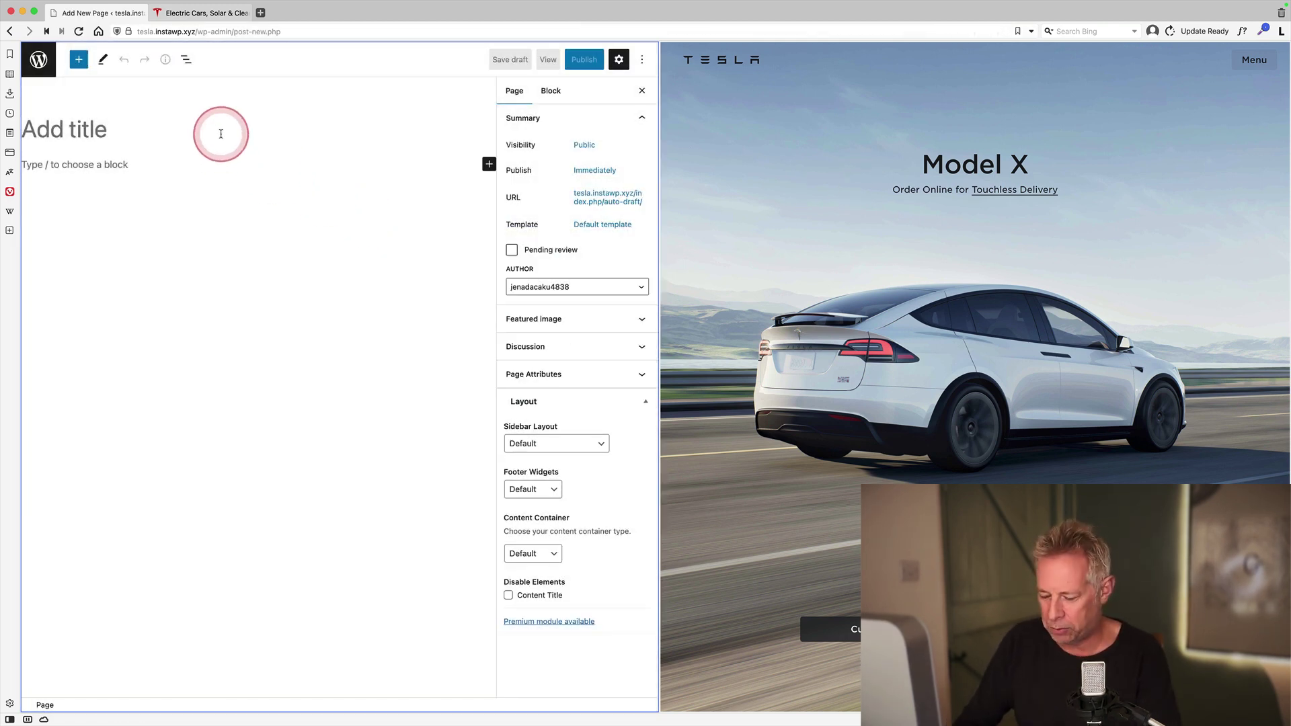
pyautogui.write('Hi')
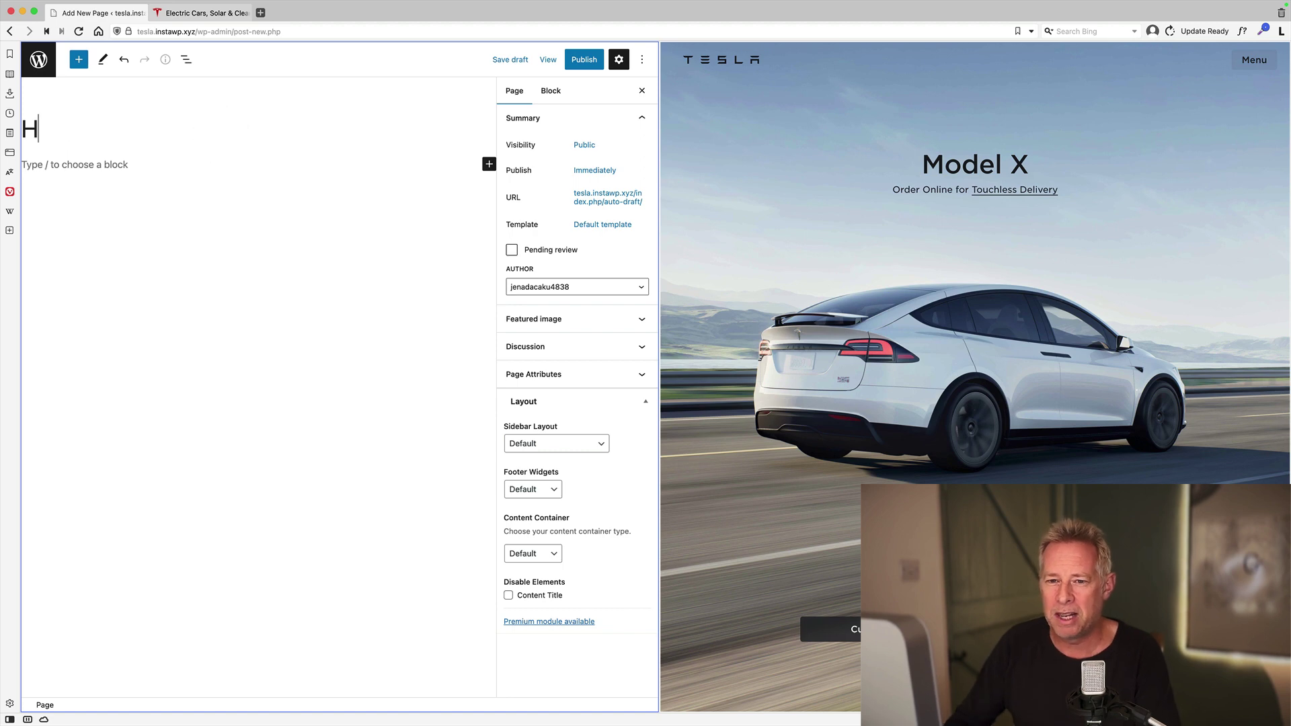
pyautogui.click(584, 59)
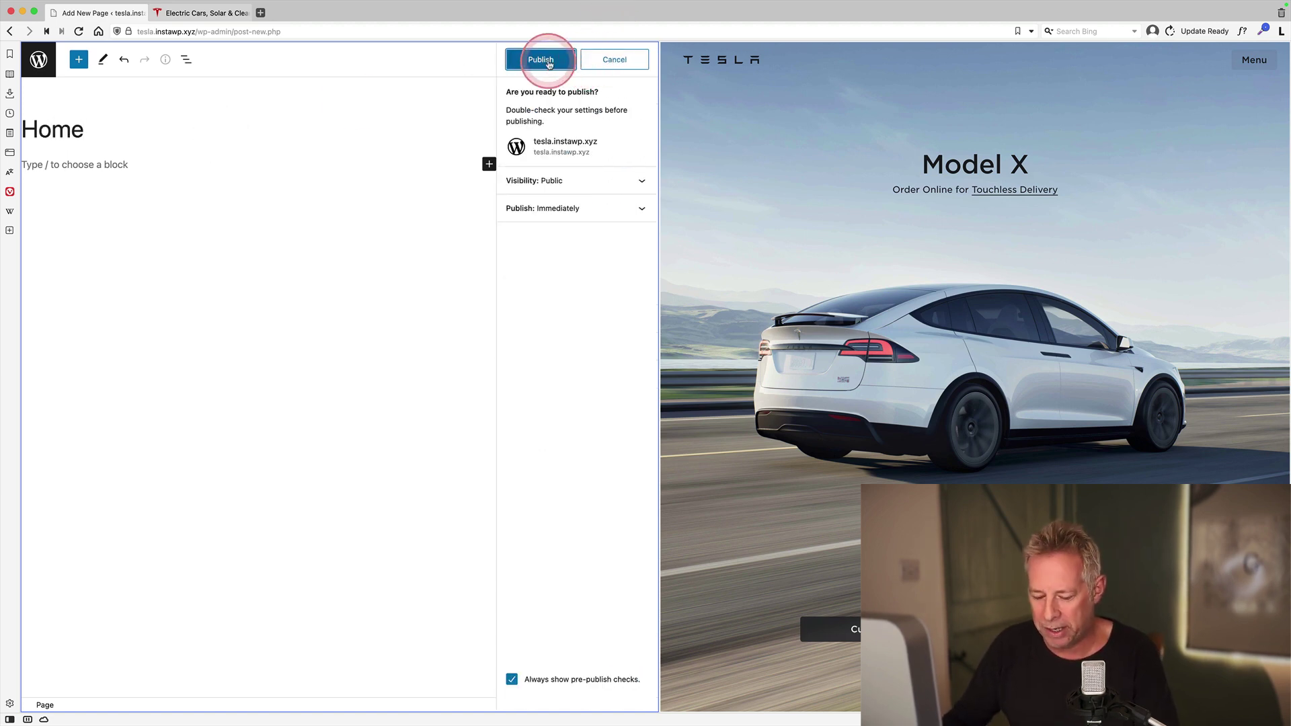
pyautogui.click(544, 62)
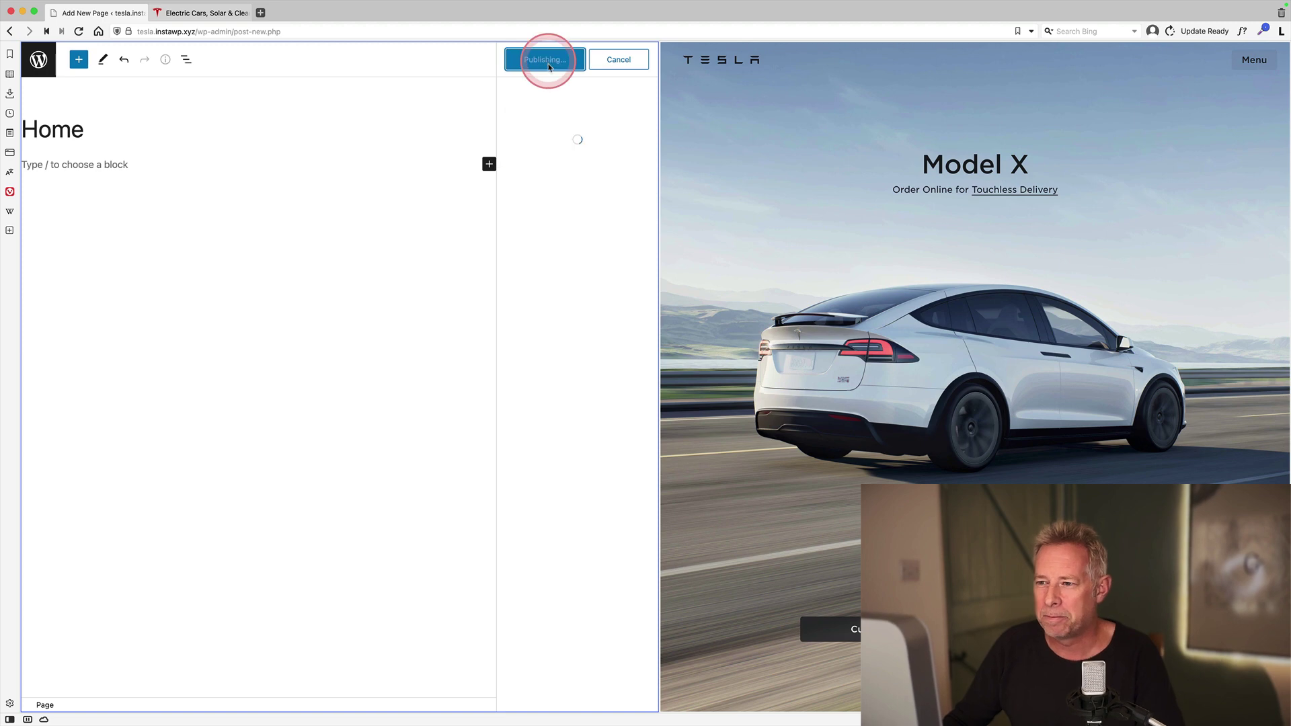
# Set the site's homepage to the static page Home in the reading settings and save the changes.
pyautogui.click(38, 59)
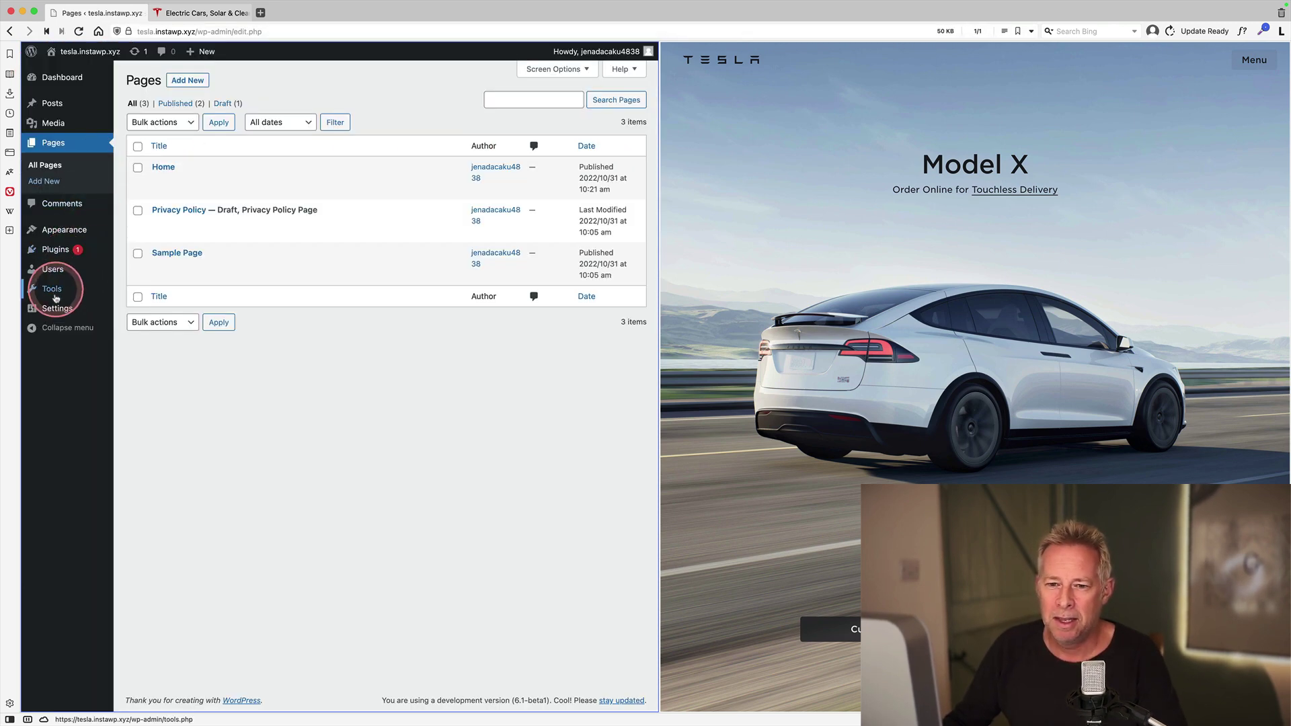
pyautogui.moveTo(81, 308)
pyautogui.click(139, 344)
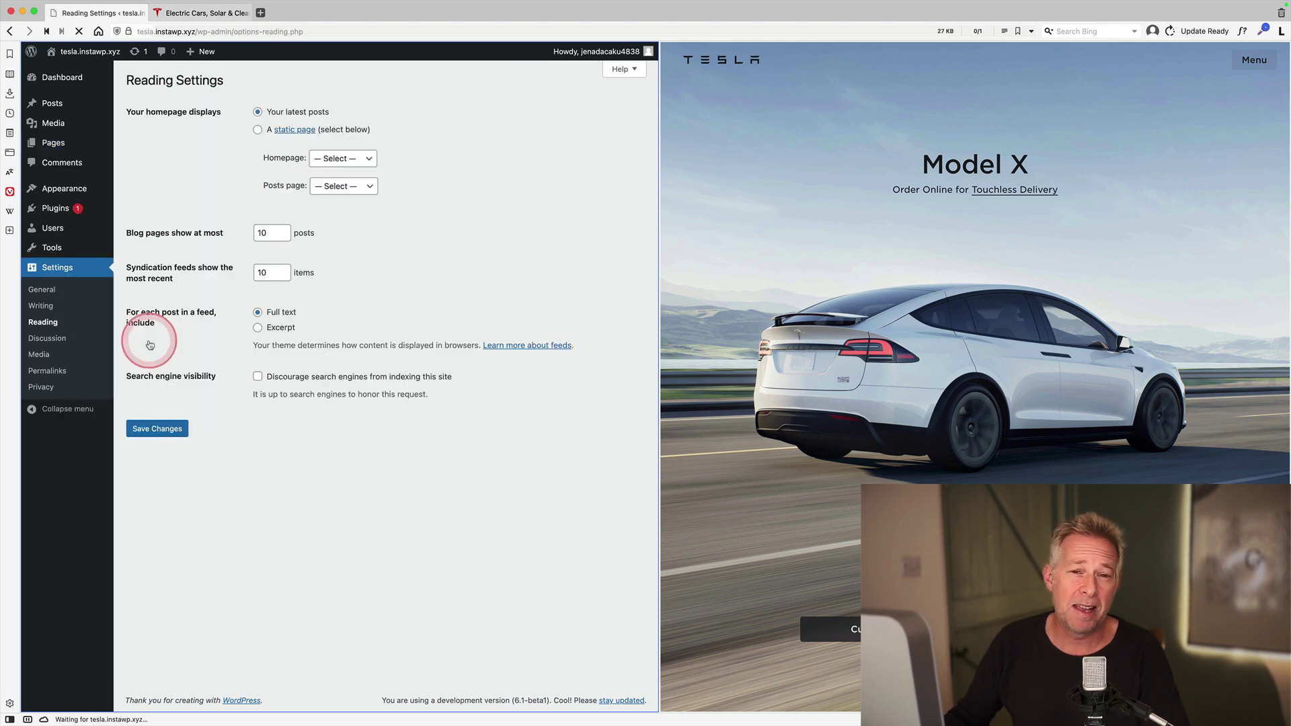
pyautogui.click(257, 129)
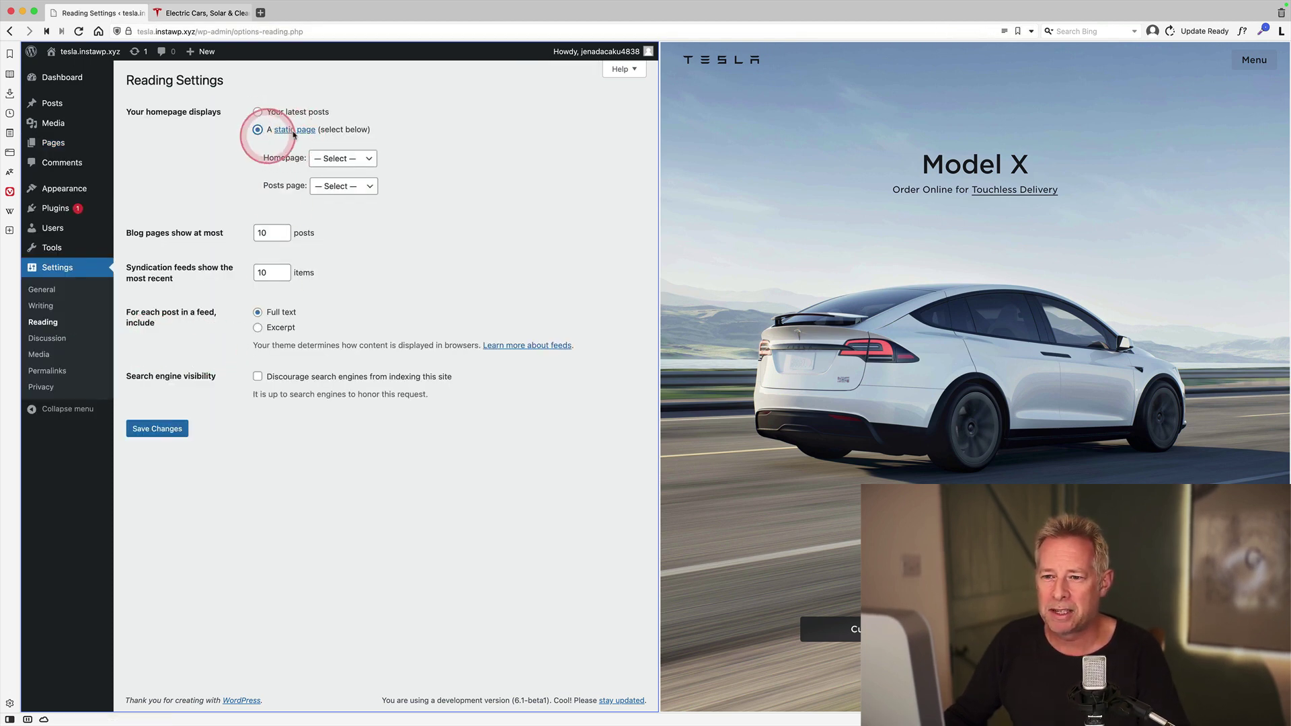
pyautogui.click(335, 159)
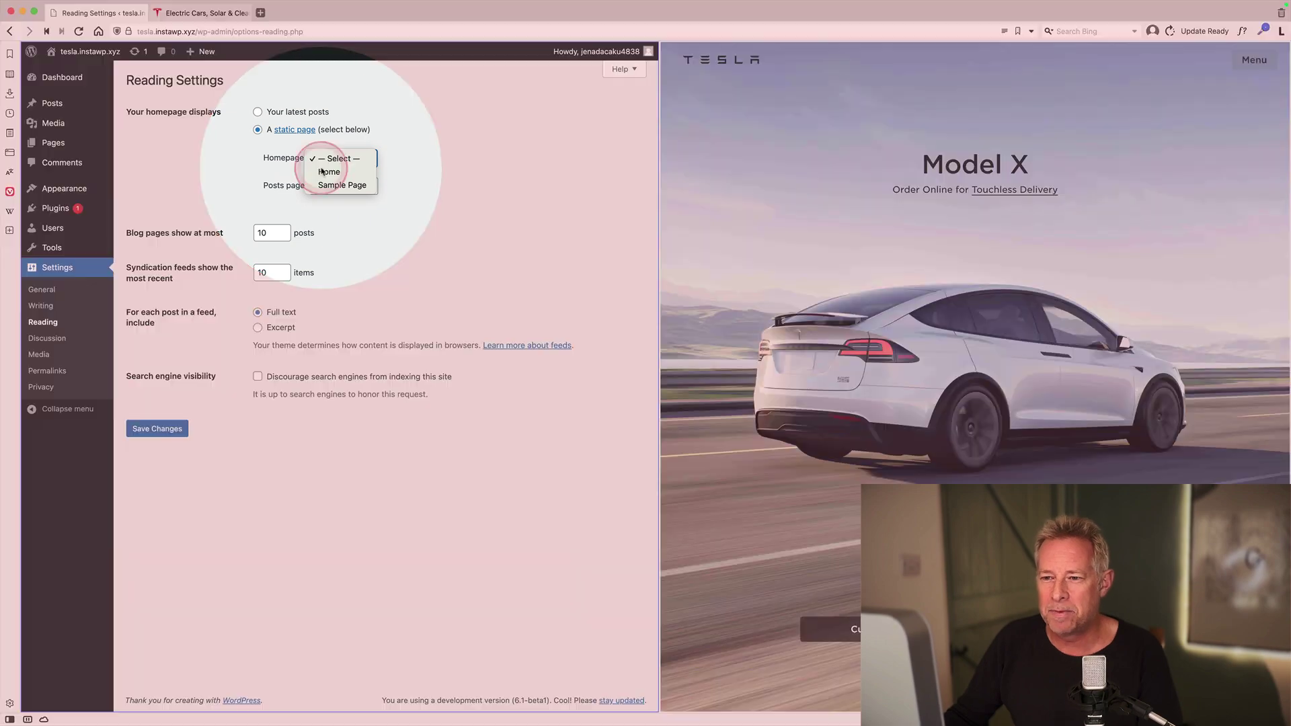
pyautogui.click(323, 172)
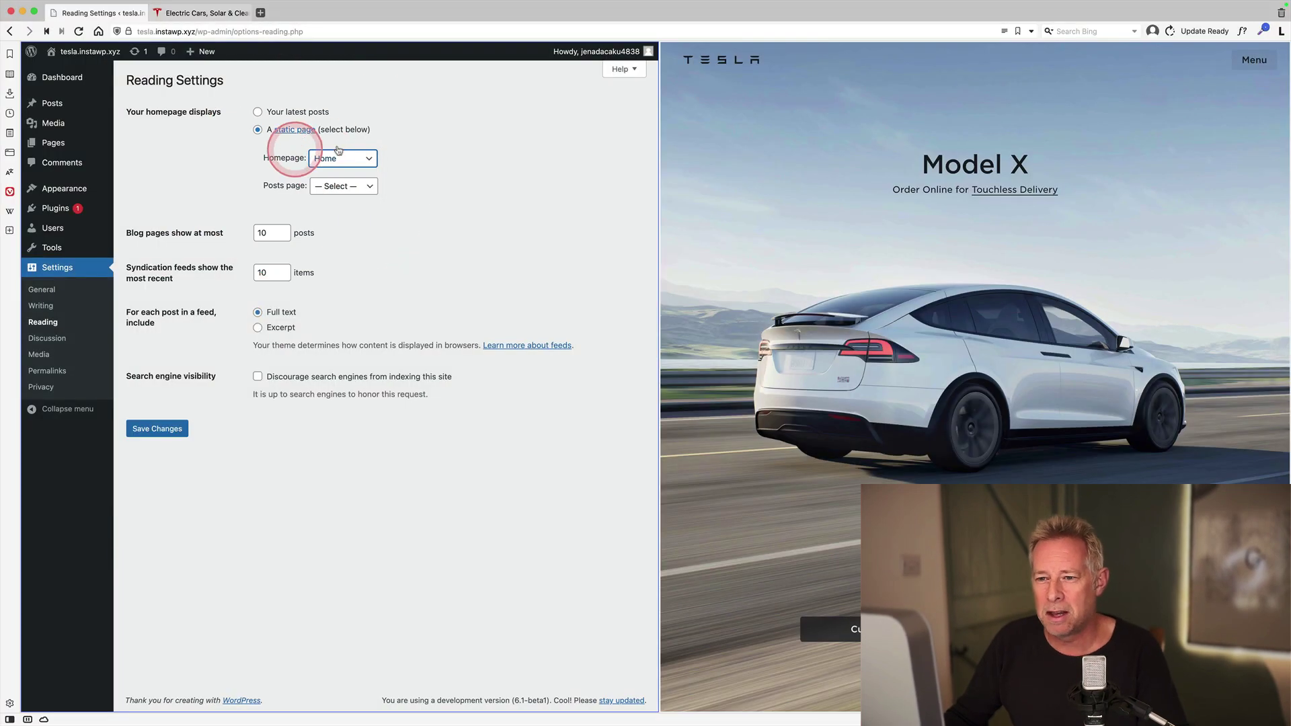
pyautogui.click(172, 433)
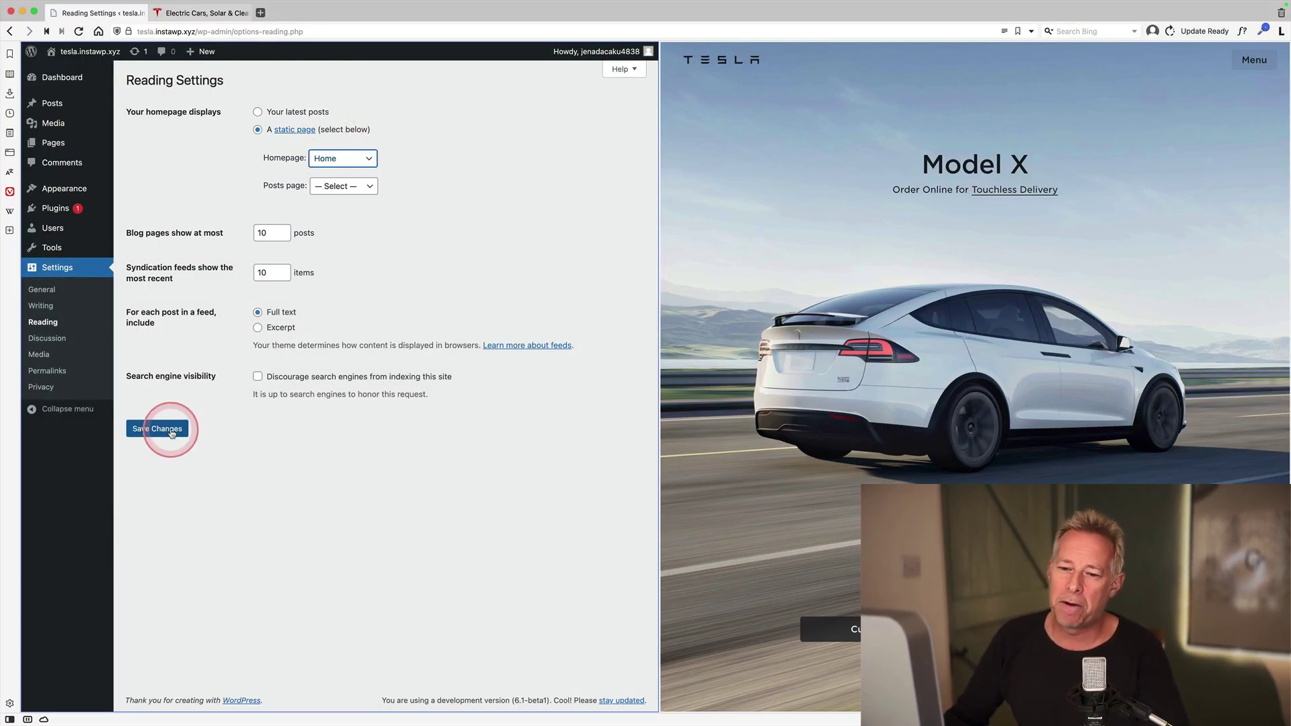
# Save the reading settings and set the theme's general sidebar layout to Content (no sidebars) in the site customizer.
pyautogui.click(174, 430)
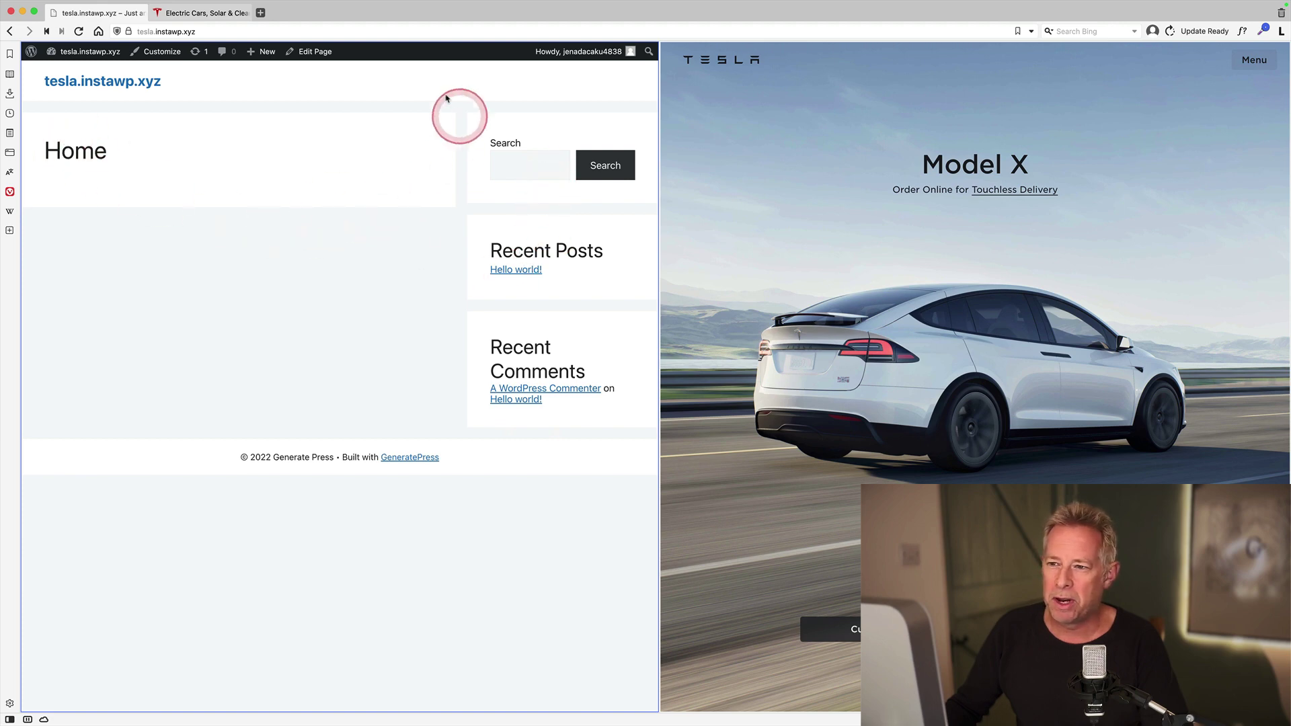
pyautogui.click(160, 51)
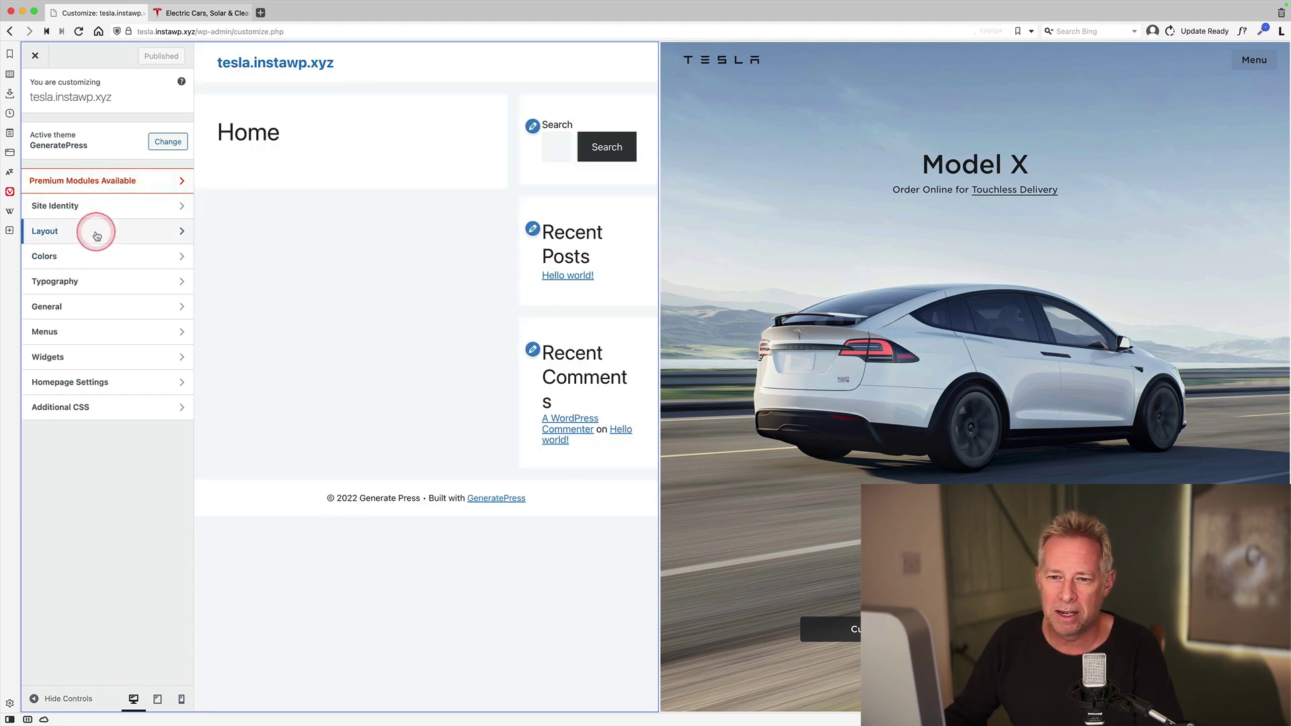
pyautogui.click(95, 231)
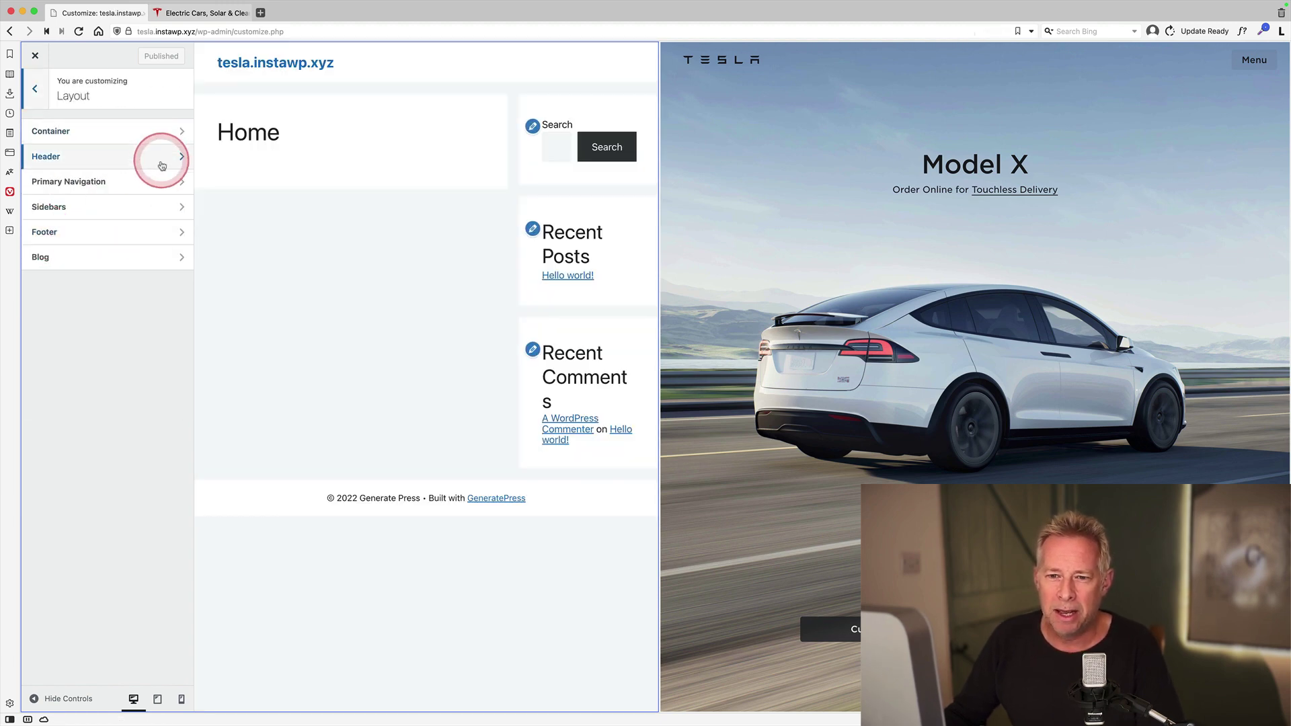
pyautogui.click(135, 207)
pyautogui.click(100, 146)
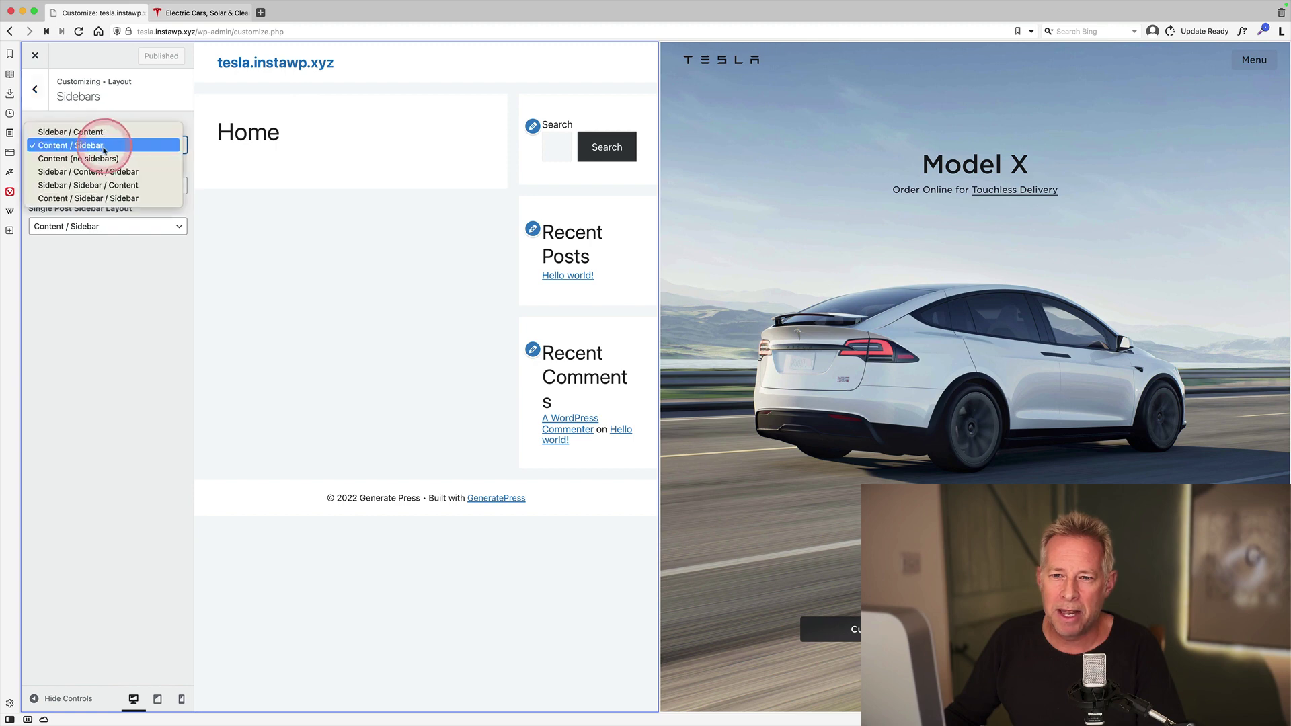
pyautogui.click(125, 158)
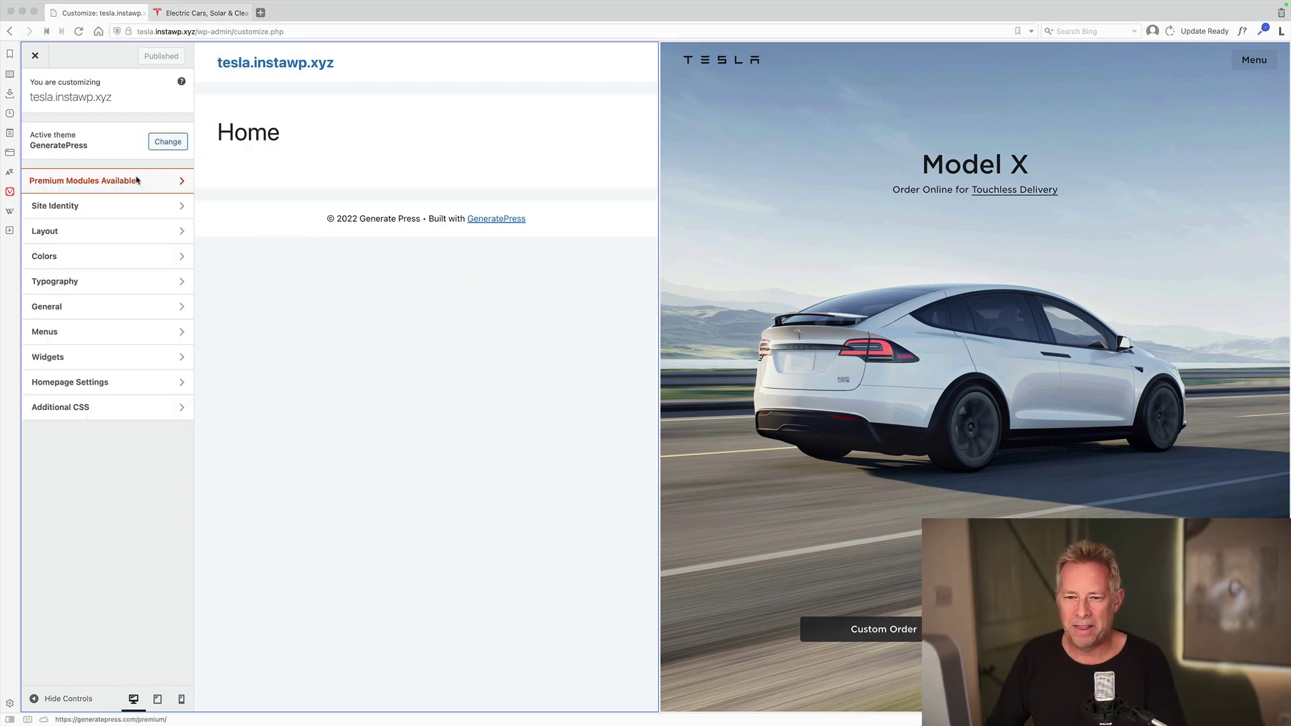
# Set the theme's body background color to white (#ffffff), publish the customization and return to the live site.
pyautogui.click(119, 256)
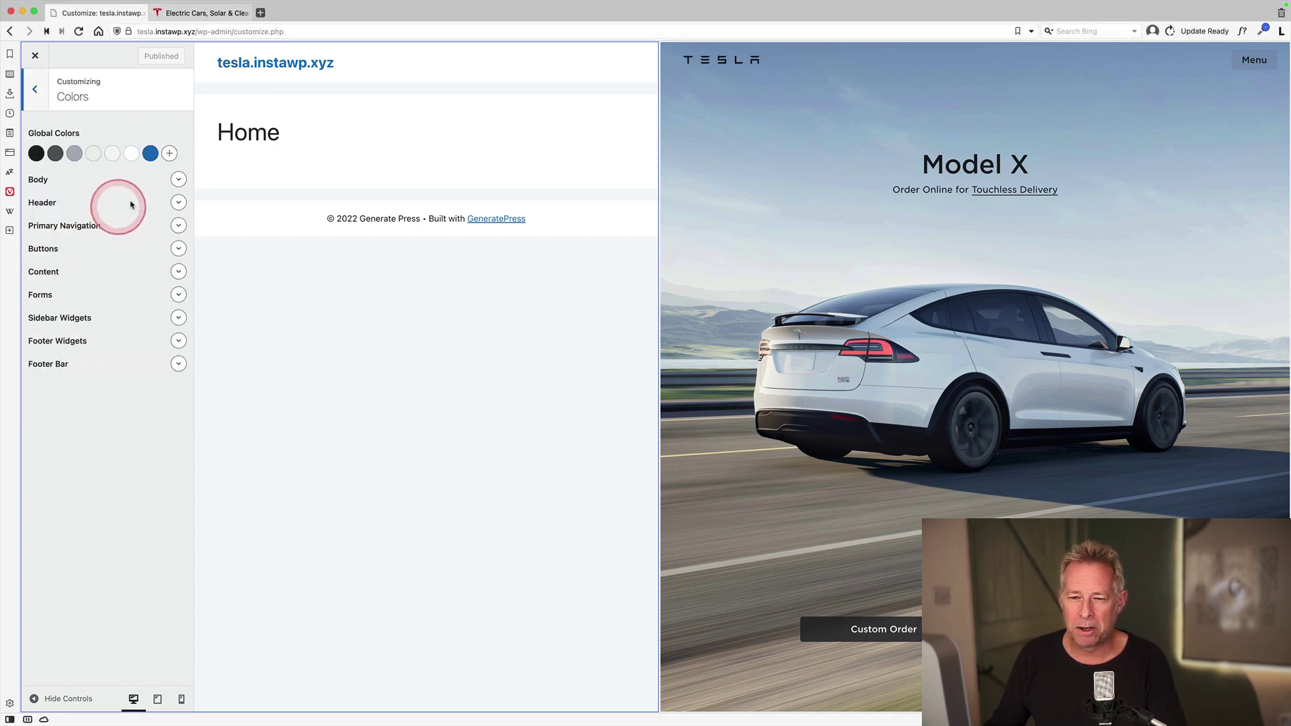
pyautogui.click(171, 184)
pyautogui.click(177, 206)
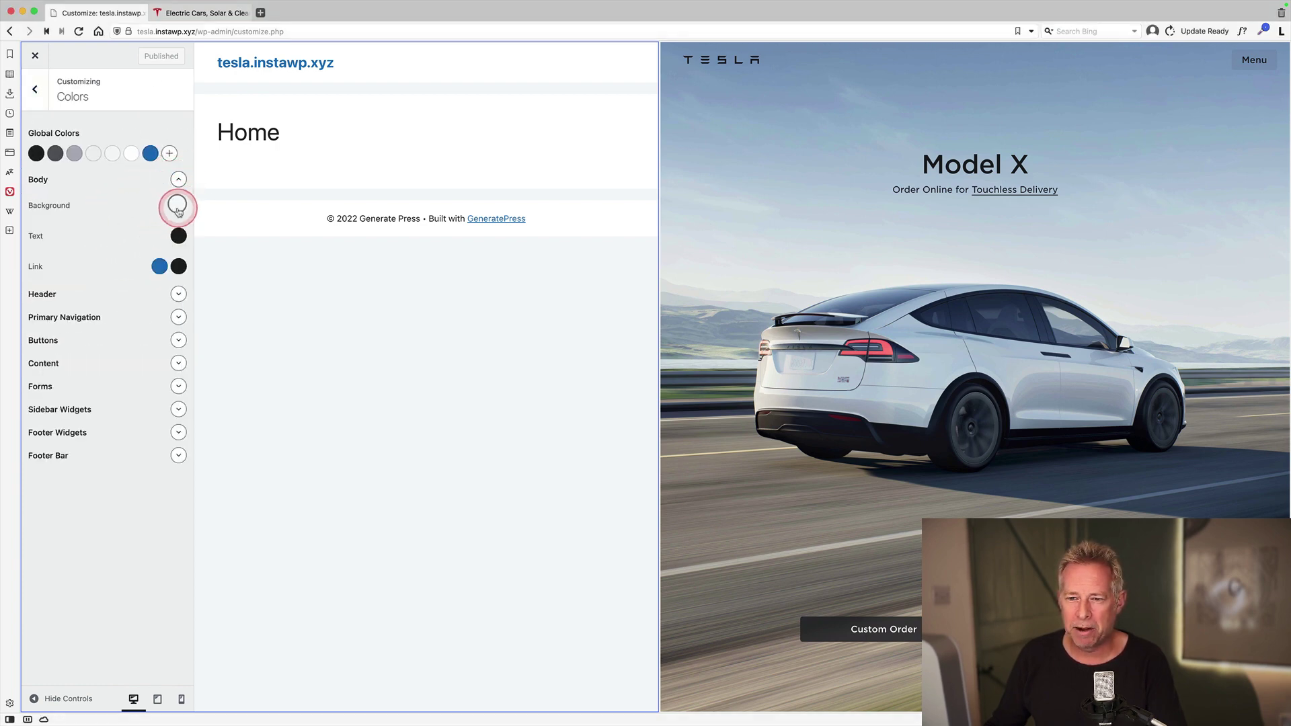
pyautogui.moveTo(130, 289); pyautogui.dragTo(96, 214)
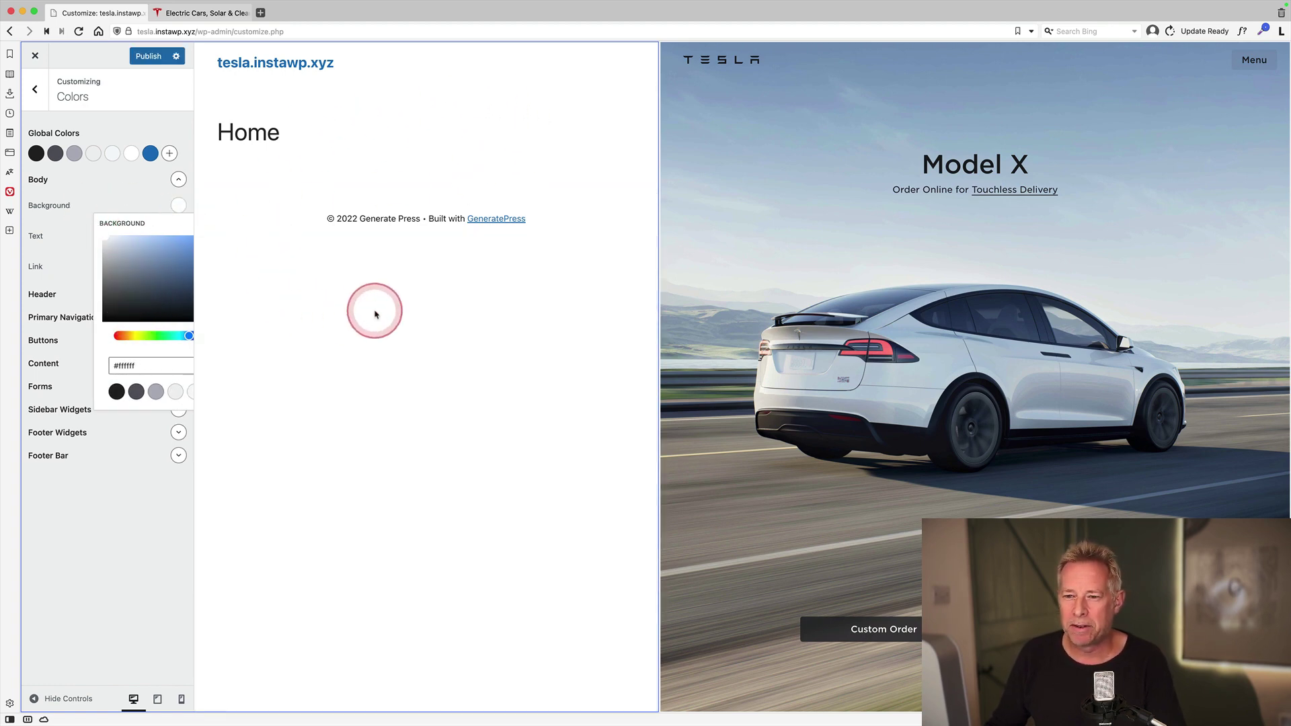
pyautogui.moveTo(216, 134); pyautogui.dragTo(281, 137)
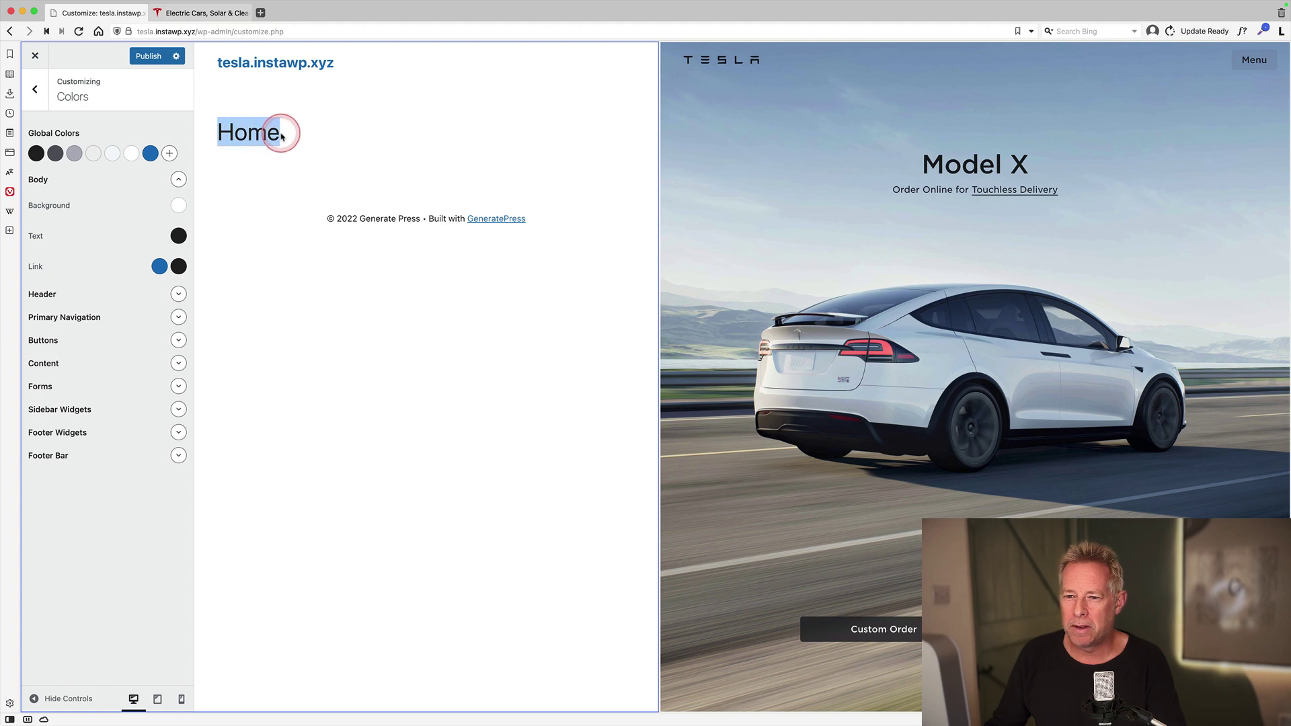
pyautogui.click(141, 55)
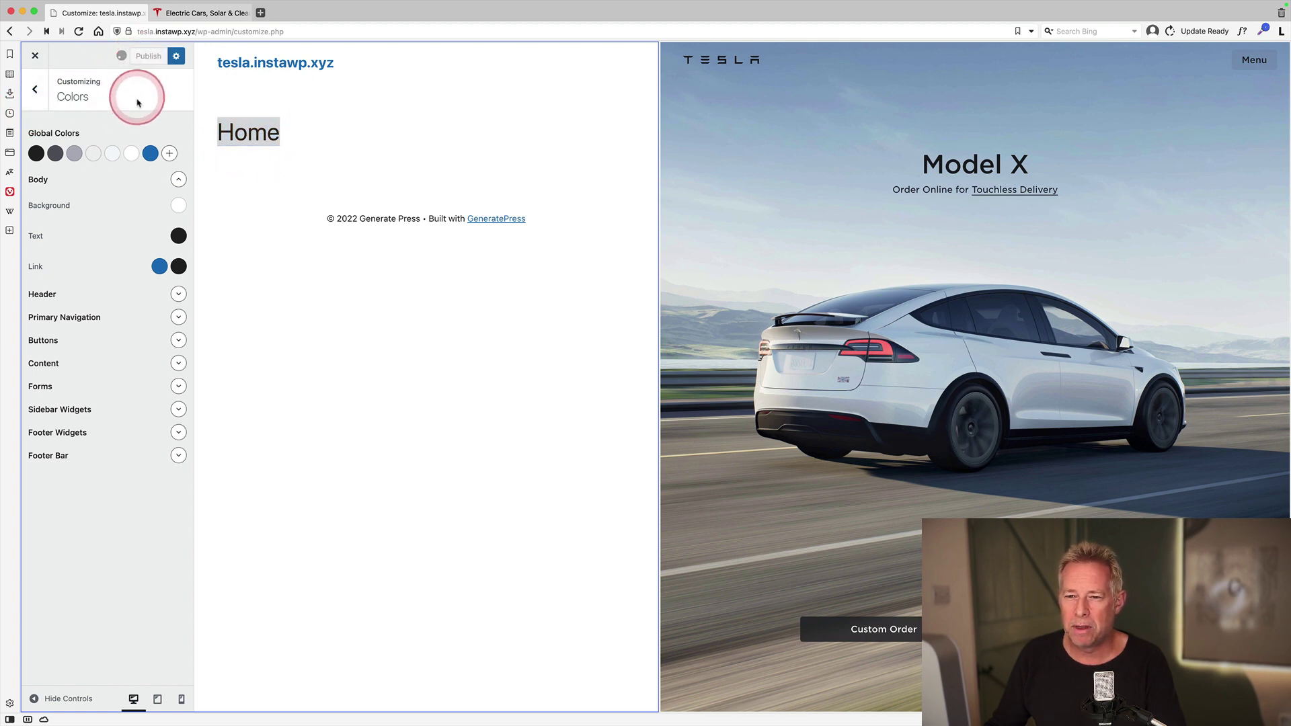
pyautogui.click(35, 58)
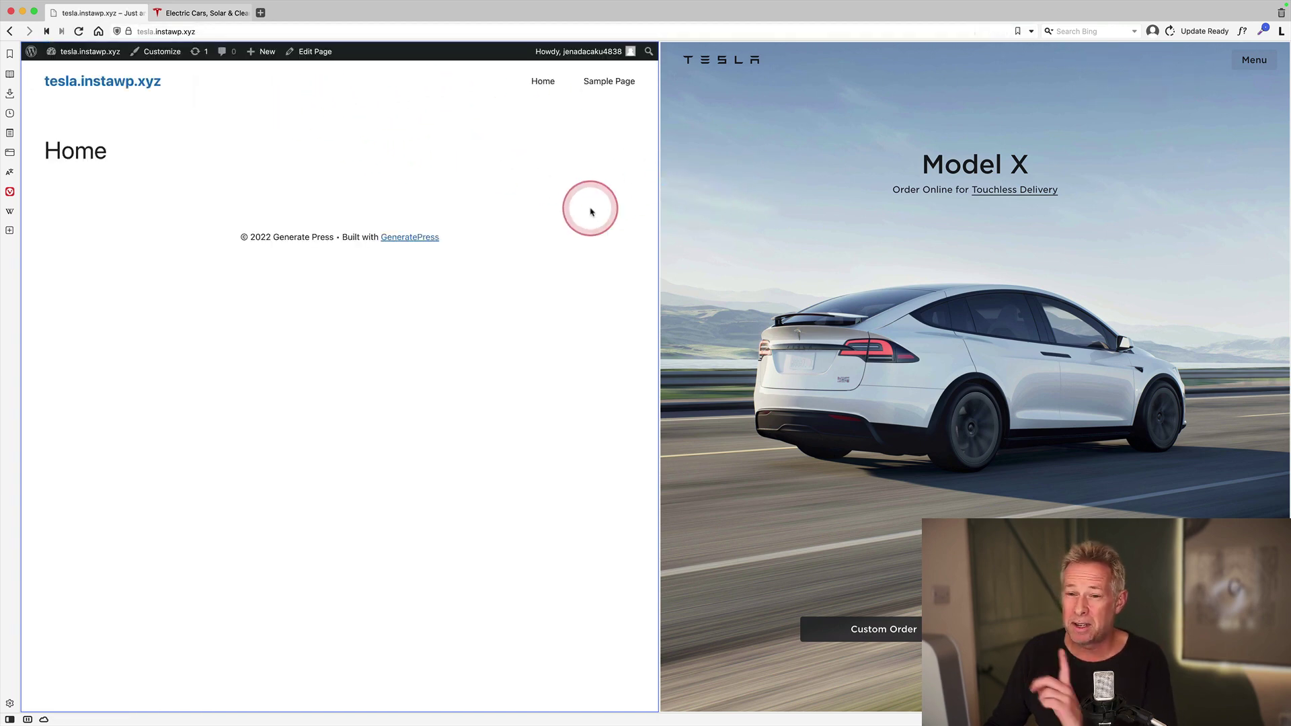
# Save the Model X background image from the Tesla site to the Desktop as "model x".
pyautogui.rightClick(783, 252)
pyautogui.click(834, 335)
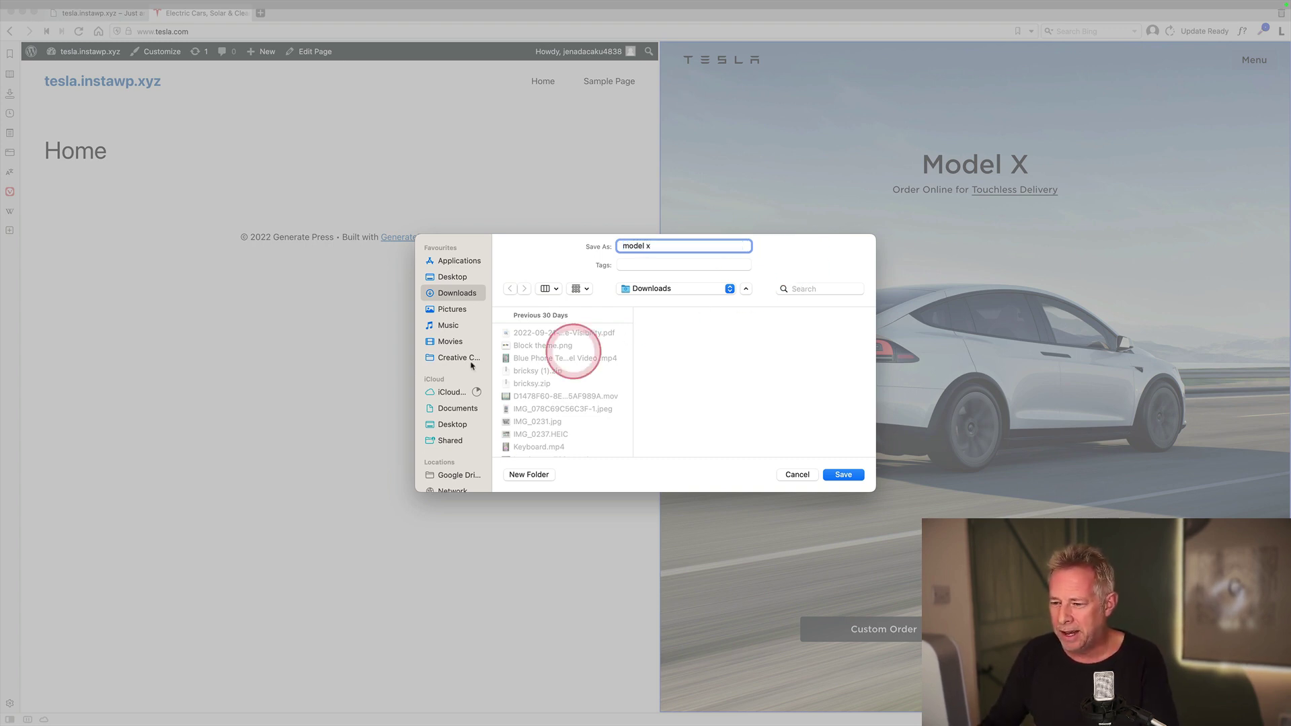
pyautogui.write('model x')
pyautogui.click(452, 281)
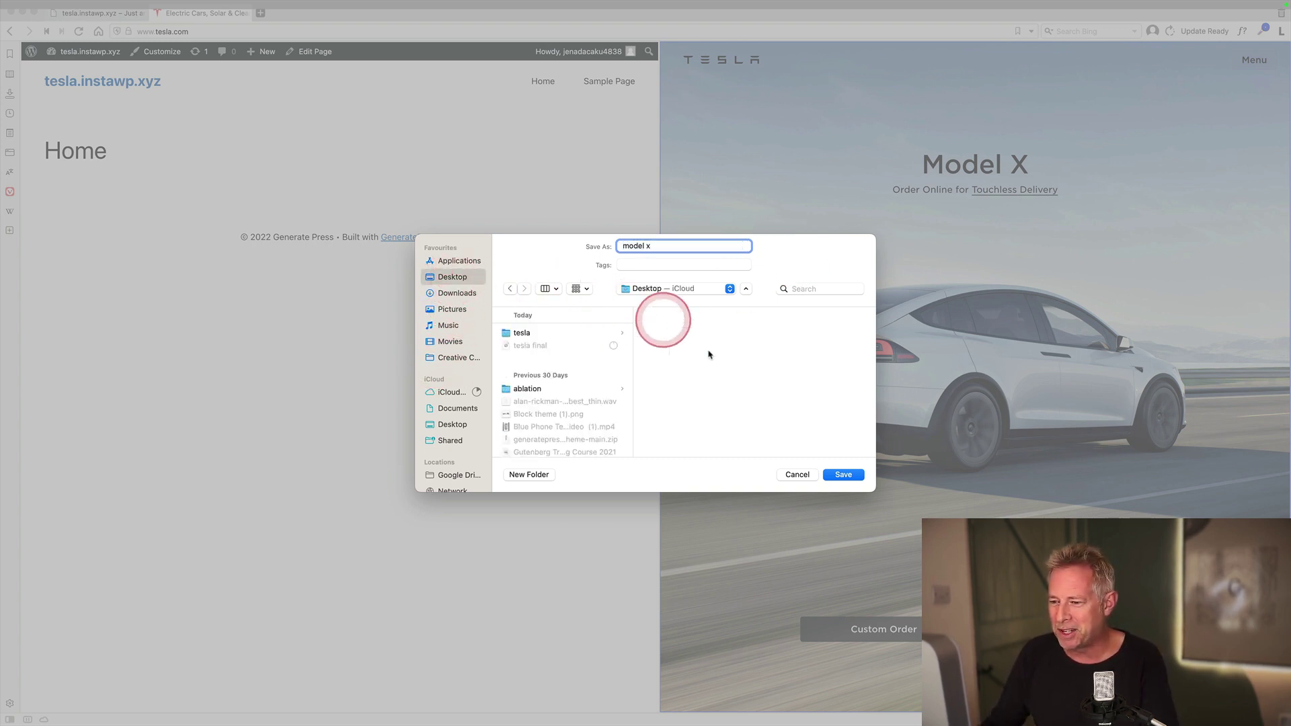
pyautogui.click(827, 473)
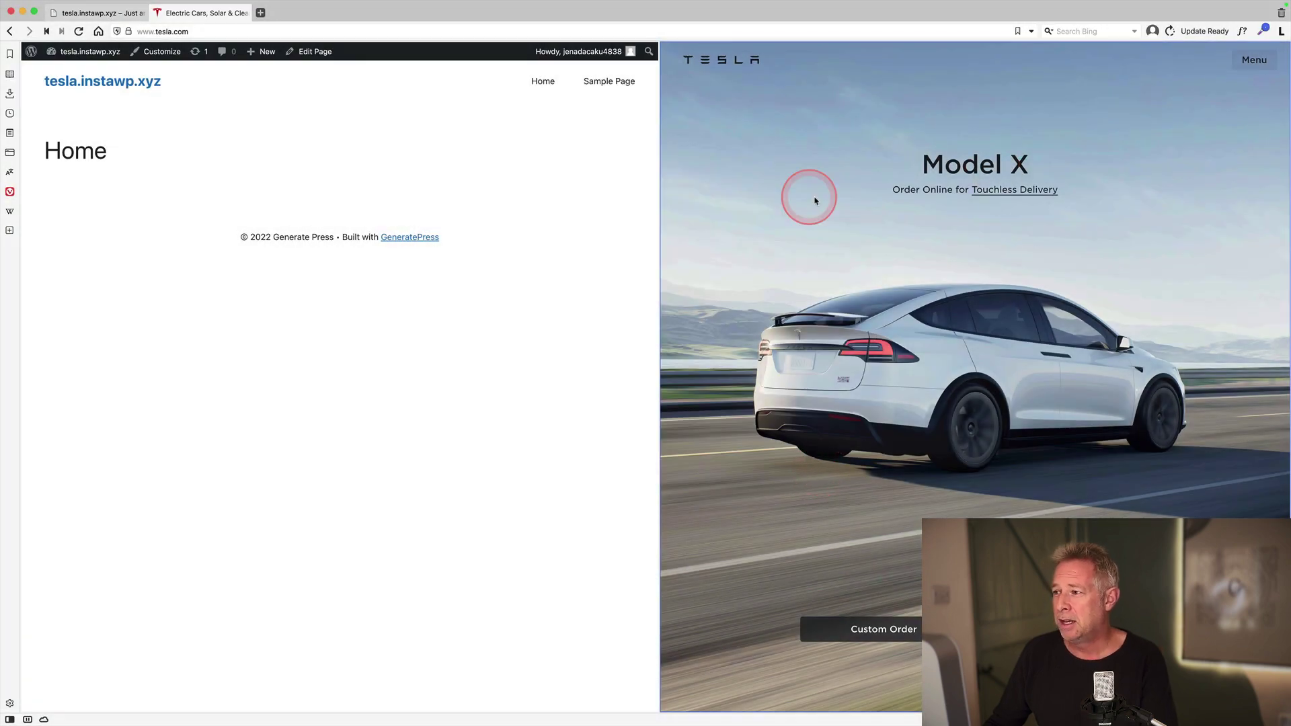
# Open the Home page for editing and insert a Cover block below its title.
pyautogui.click(304, 53)
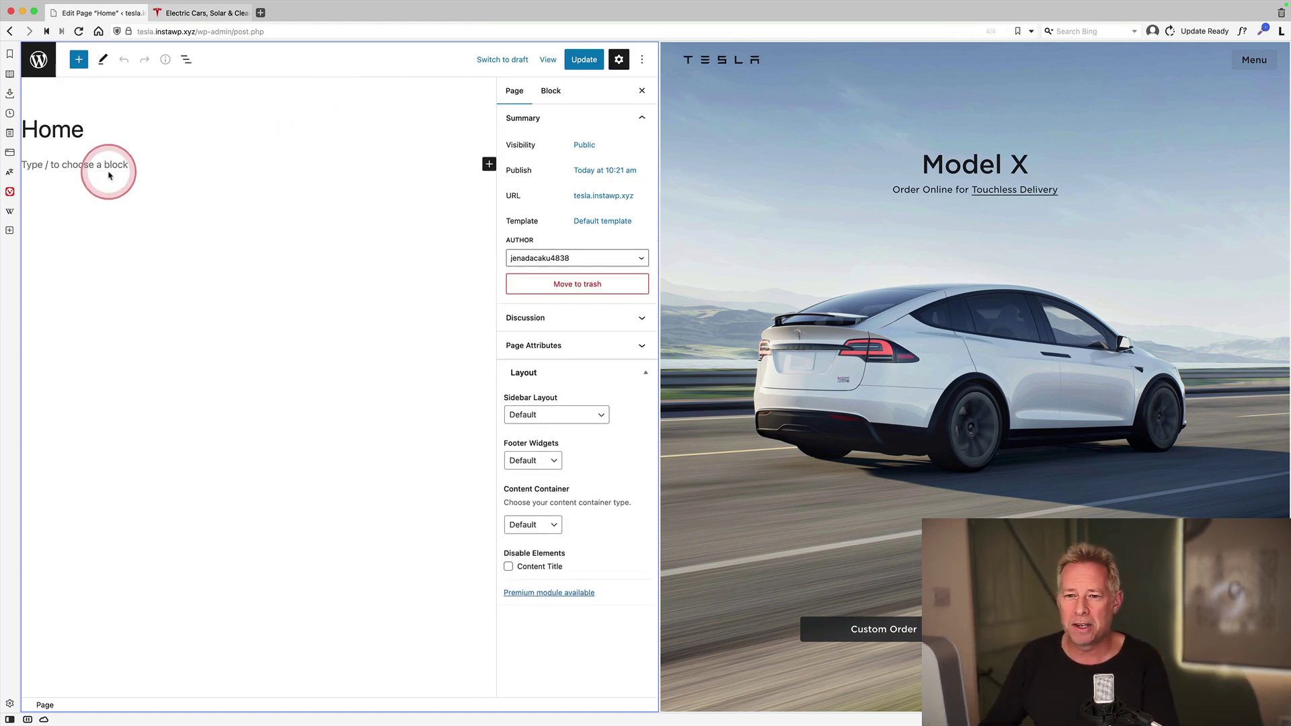
pyautogui.click(109, 175)
pyautogui.write('/c')
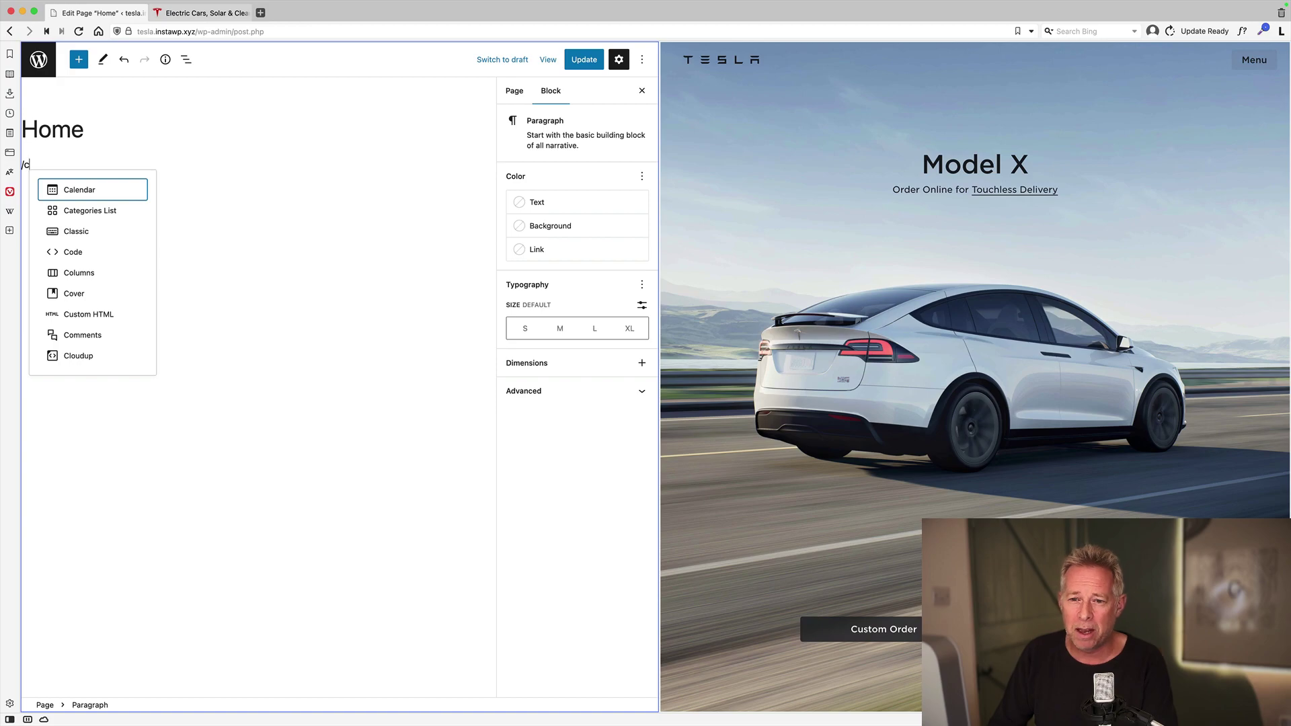
pyautogui.scroll(-10, 911, 403)
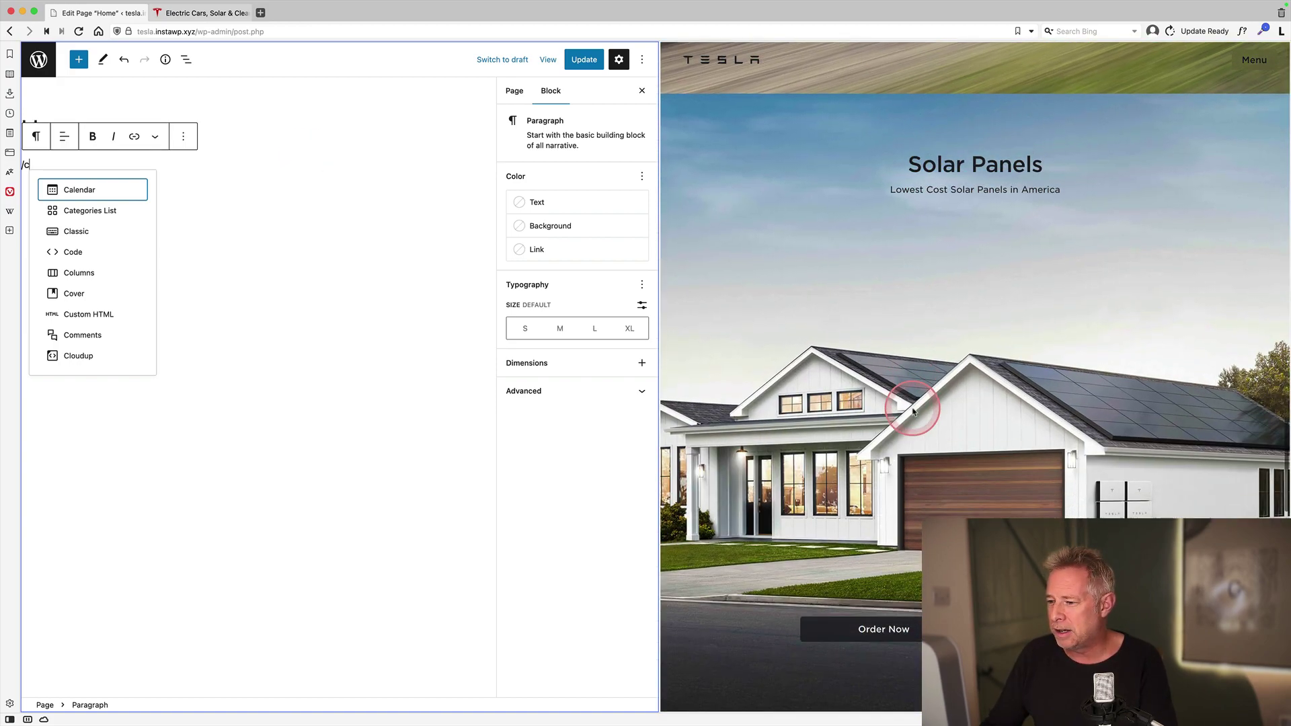
pyautogui.scroll(-10, 913, 412)
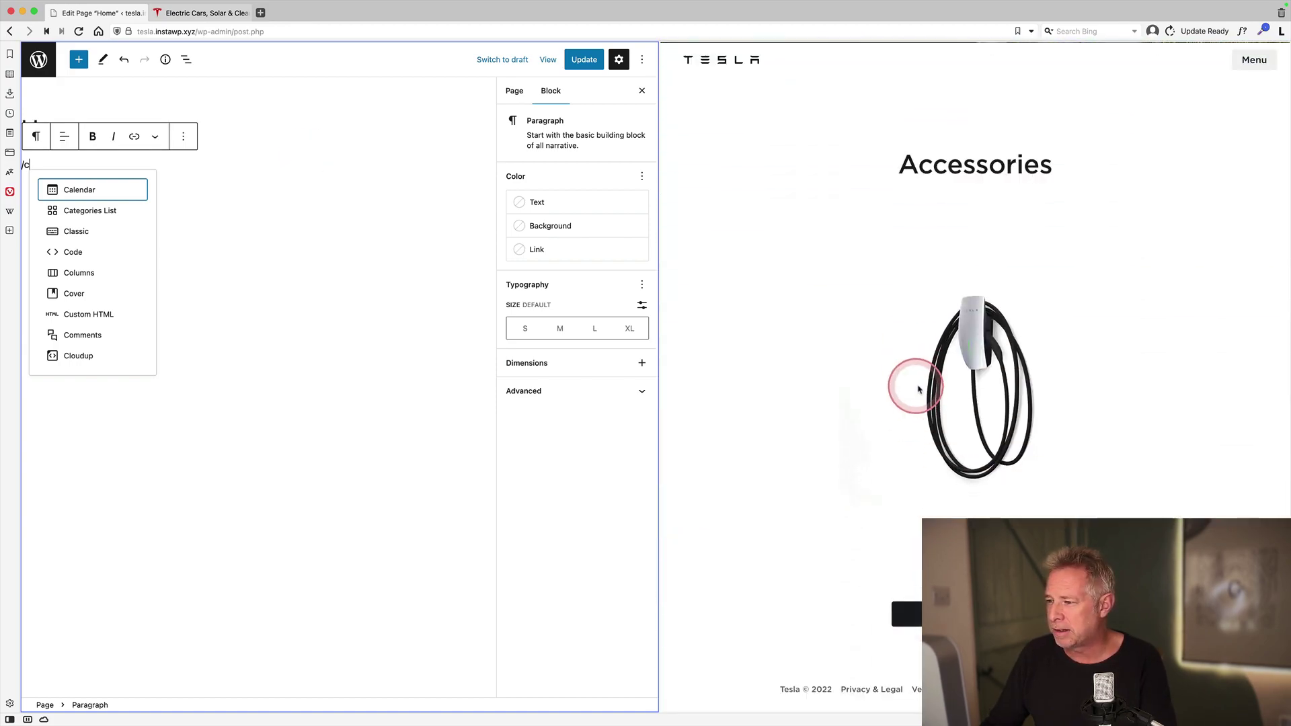
pyautogui.scroll(10, 921, 378)
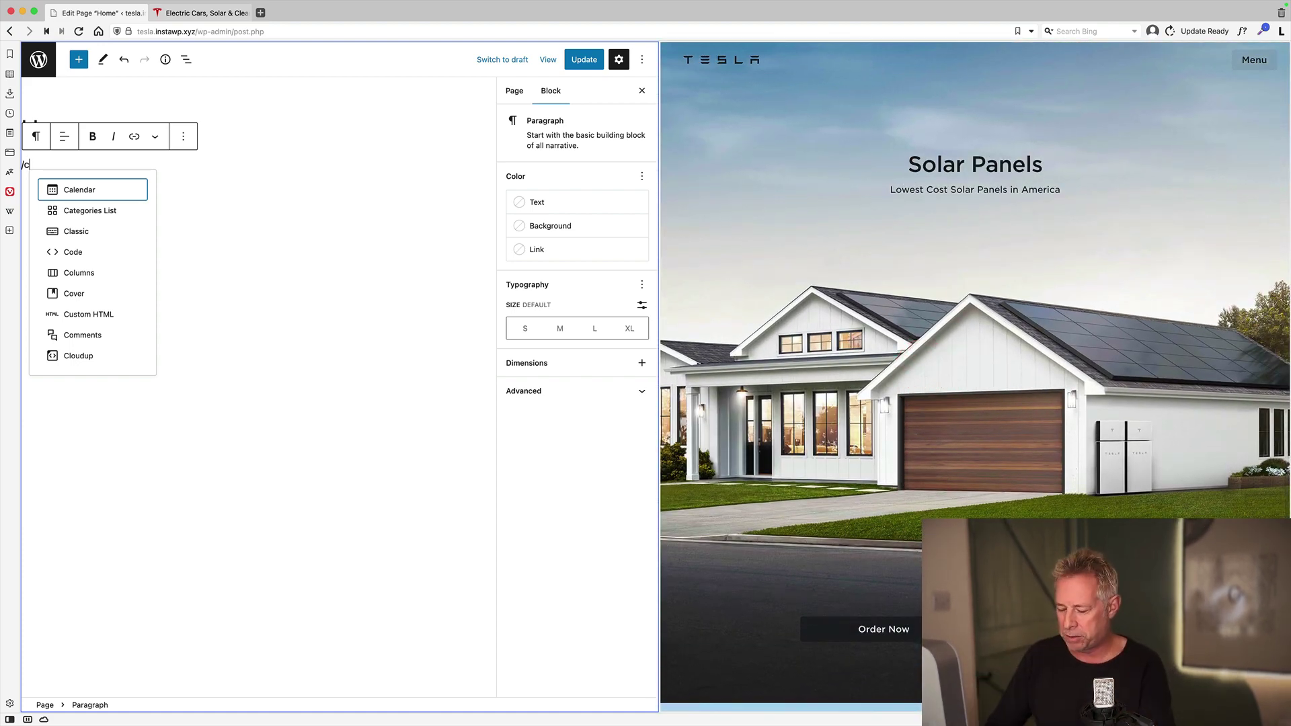
pyautogui.write('ocv')
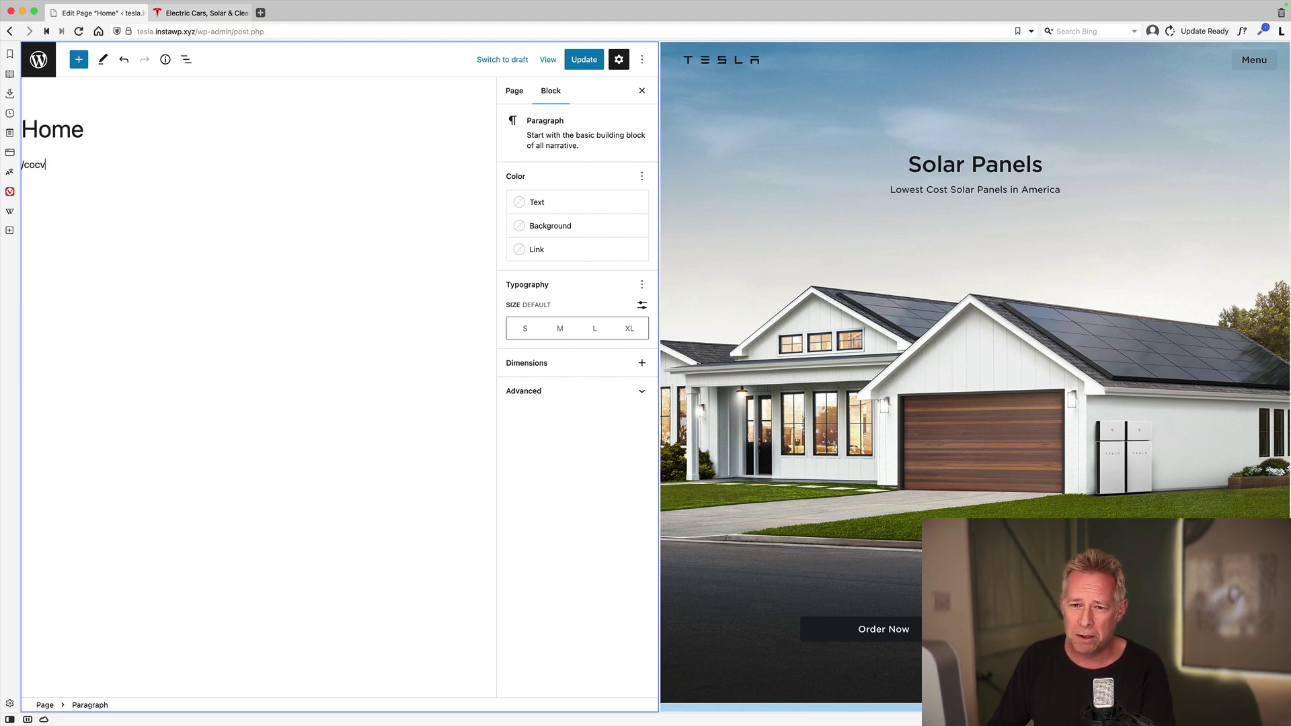
pyautogui.press('BackSpace')
pyautogui.press('BackSpace')
pyautogui.press('BackSpace')
pyautogui.write('ve')
pyautogui.press('BackSpace')
pyautogui.press('BackSpace')
pyautogui.write('over')
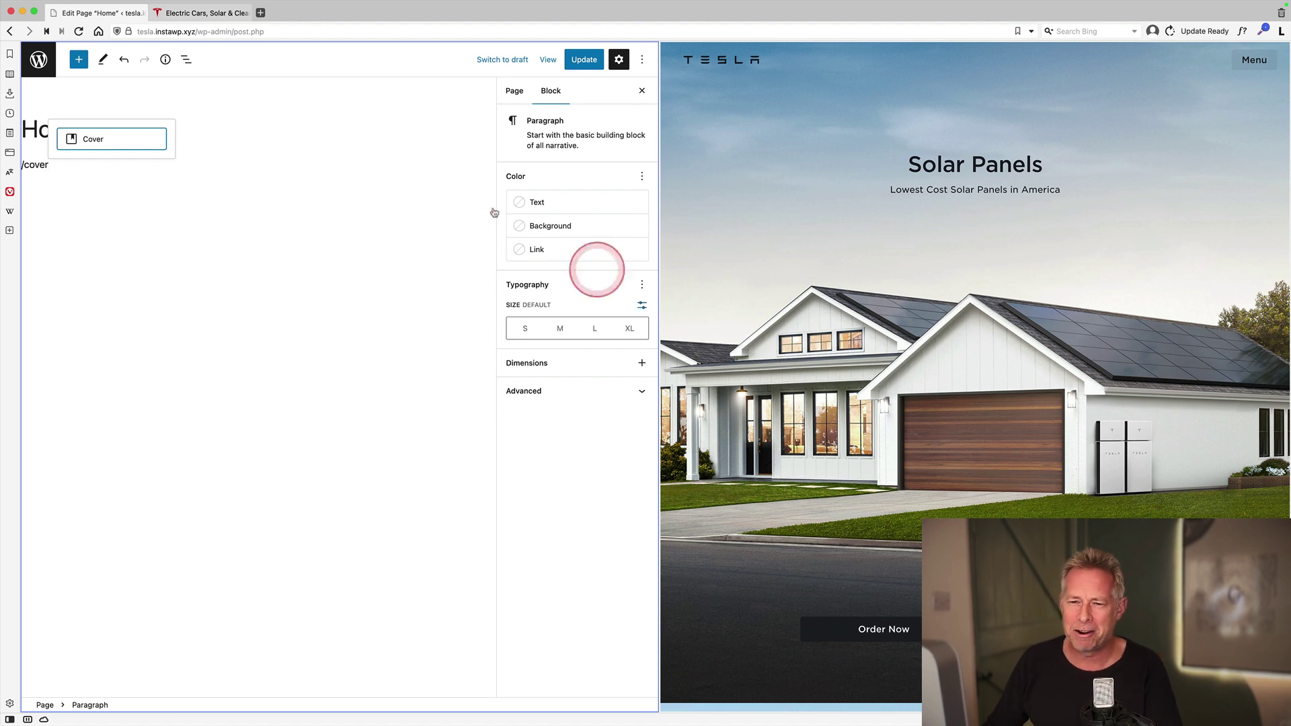
pyautogui.click(107, 138)
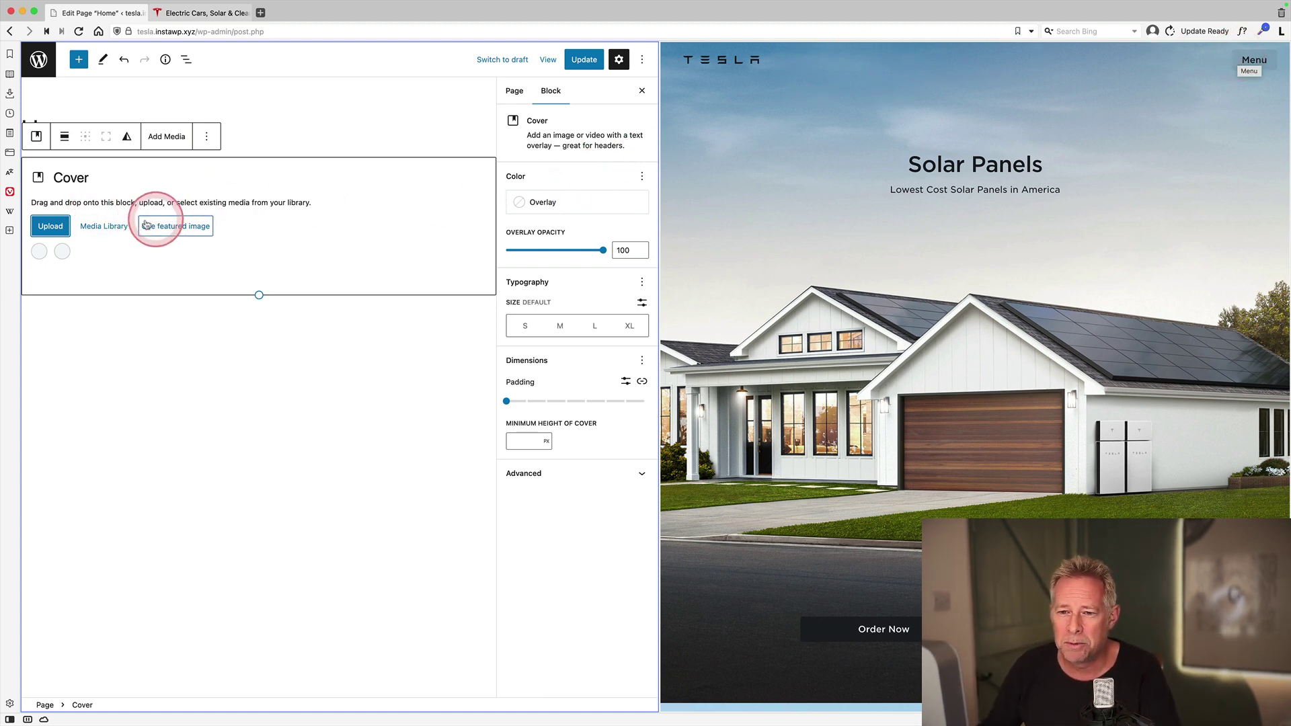
# Upload model x.jpeg from the Desktop as the Cover block's background image.
pyautogui.click(49, 228)
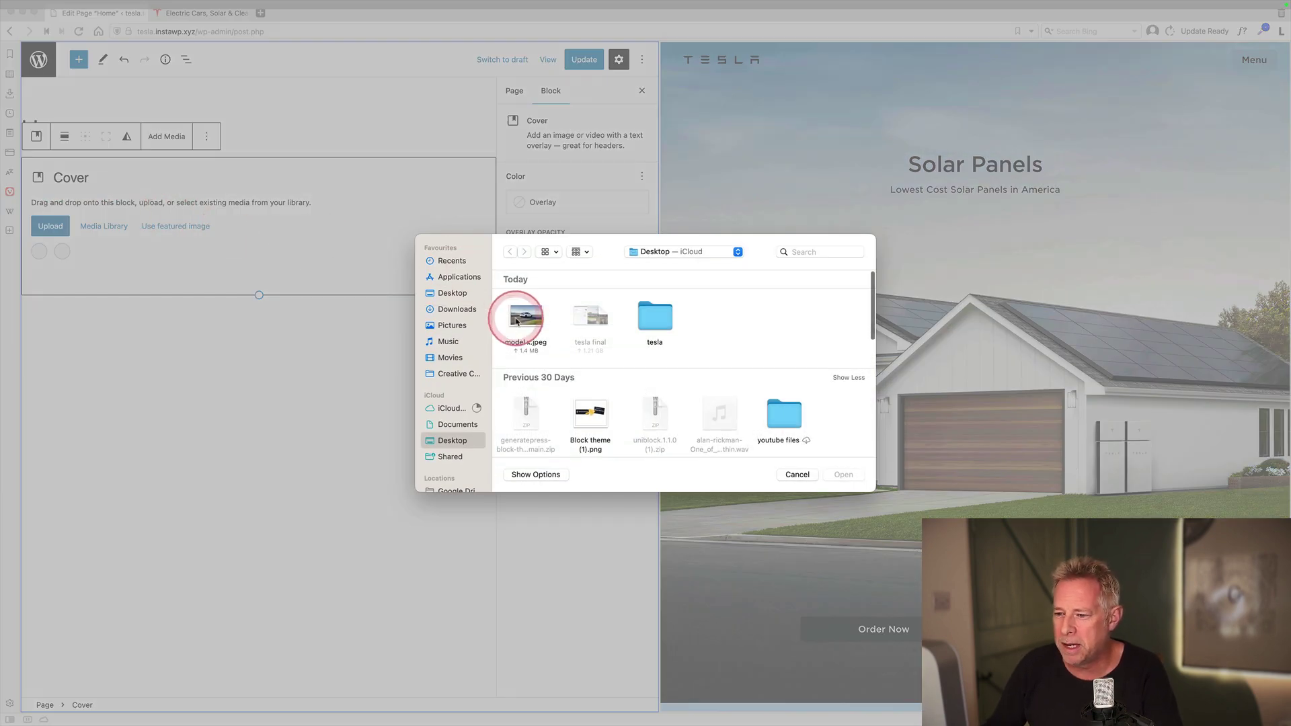
pyautogui.click(516, 319)
pyautogui.doubleClick(516, 319)
# Make the Cover block full height and set its overlay opacity to 0.
pyautogui.scroll(2, 974, 340)
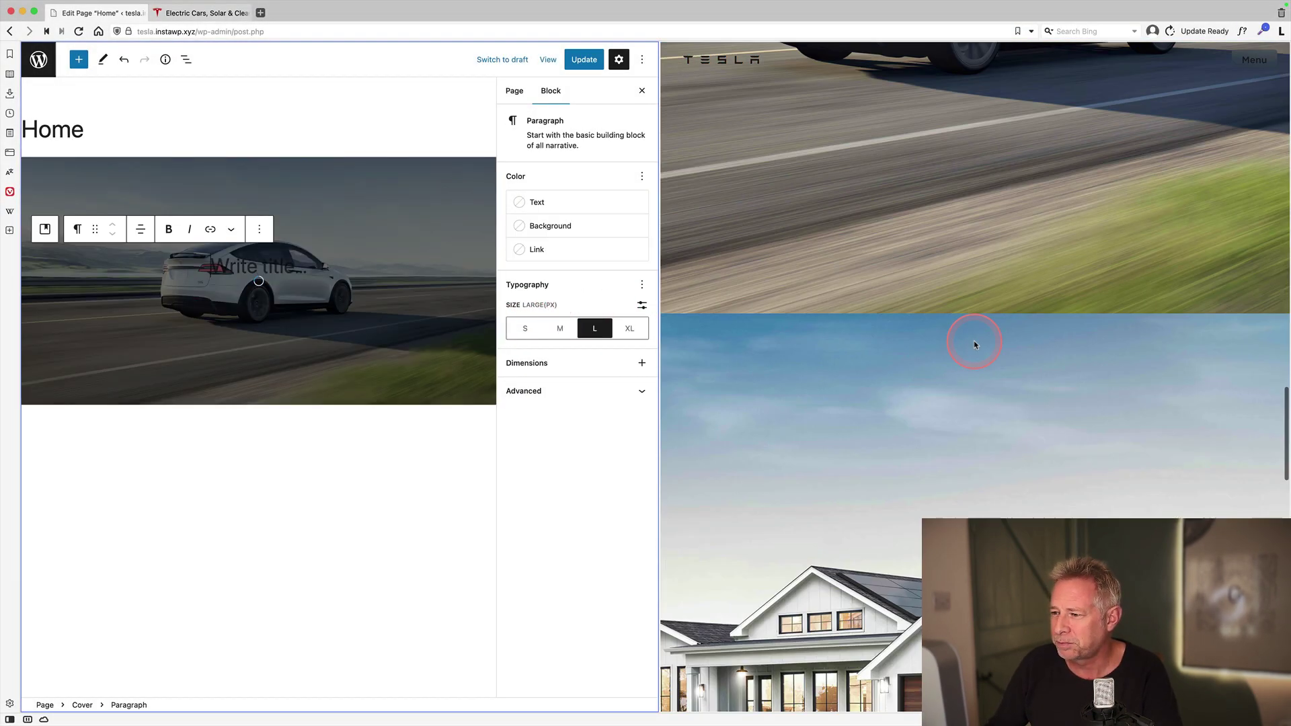
pyautogui.scroll(2, 974, 349)
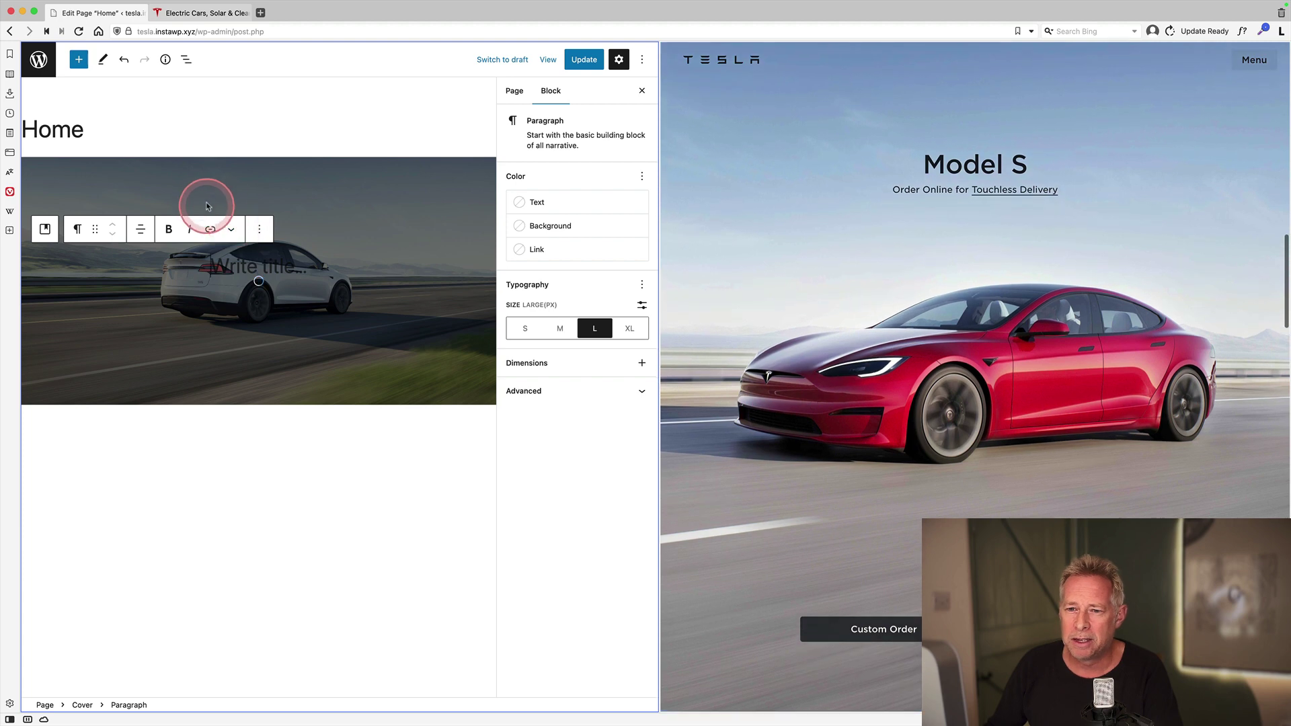
pyautogui.click(209, 180)
pyautogui.click(105, 137)
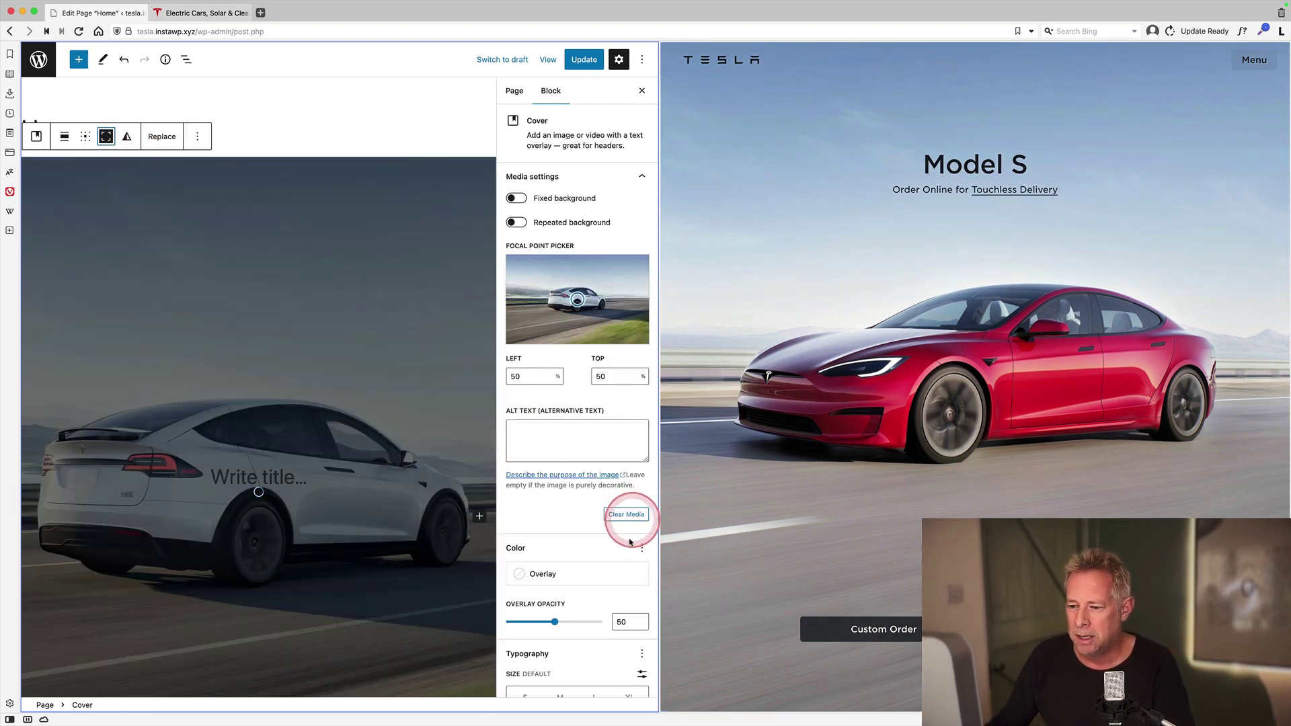
pyautogui.moveTo(554, 625); pyautogui.dragTo(544, 623)
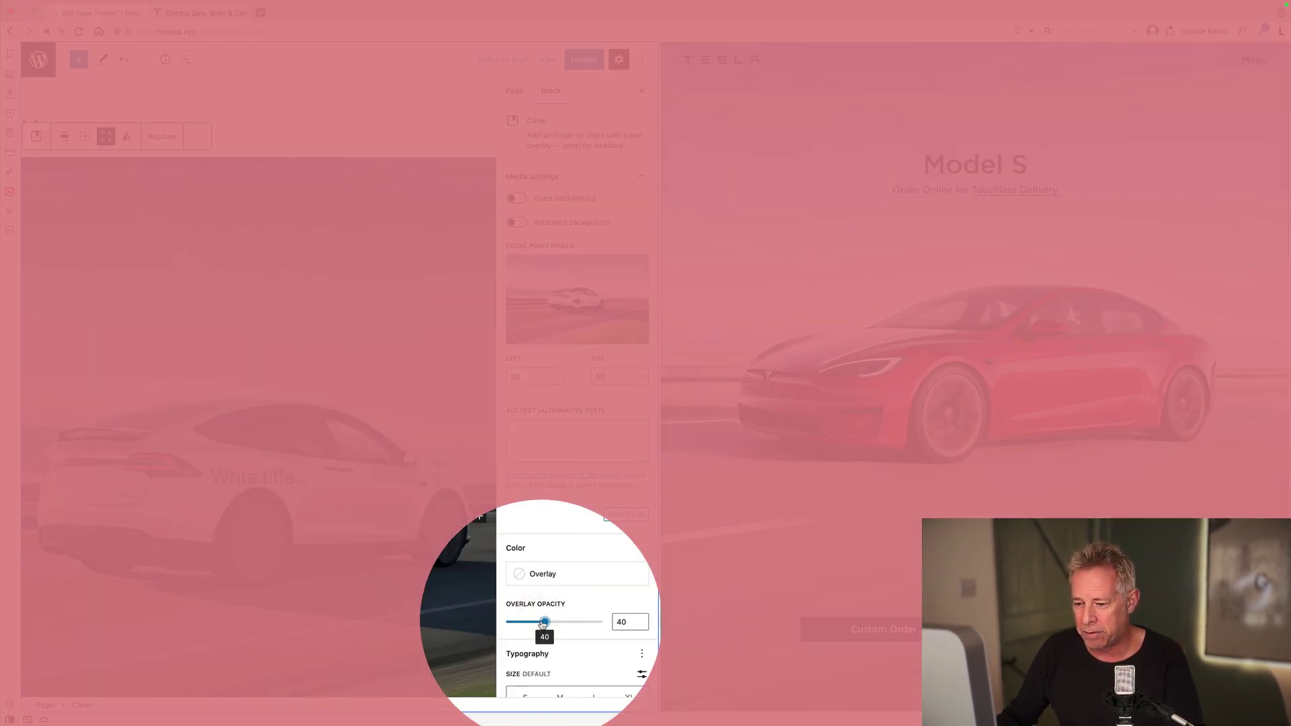
pyautogui.moveTo(544, 623); pyautogui.dragTo(454, 606)
# Set the Cover block's content position to top center.
pyautogui.click(258, 478)
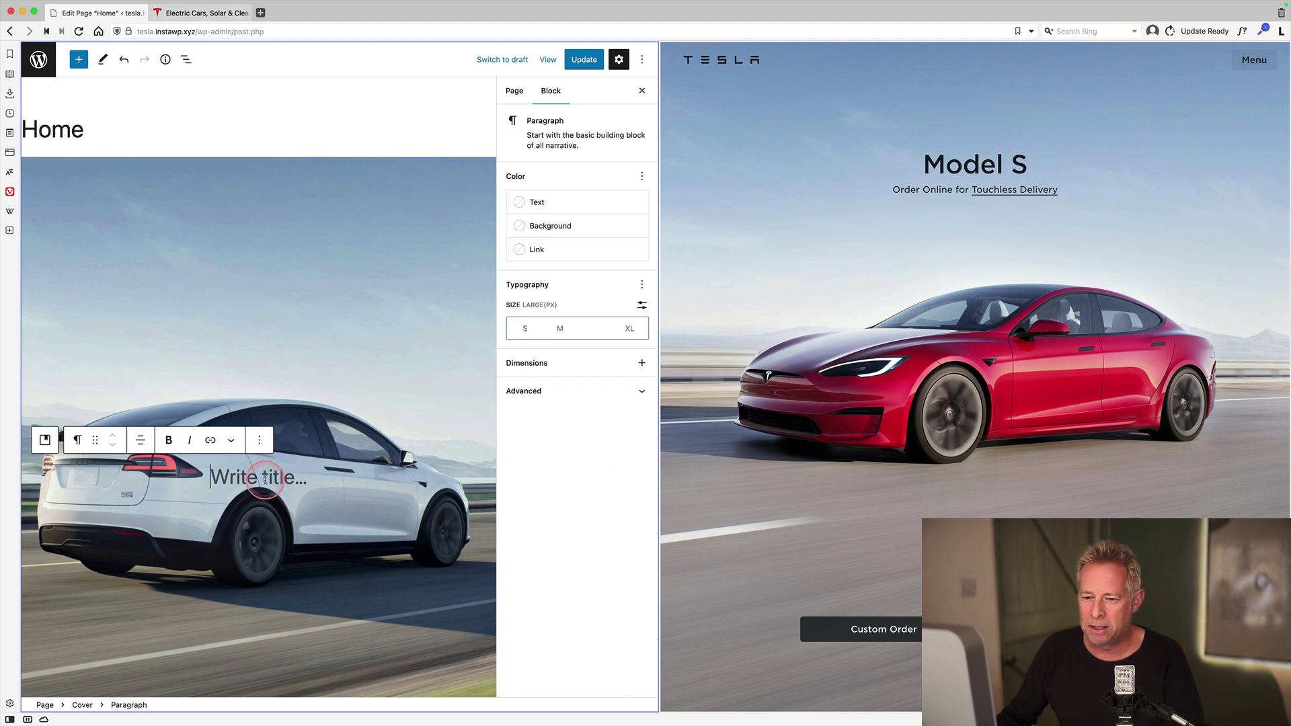
pyautogui.click(179, 165)
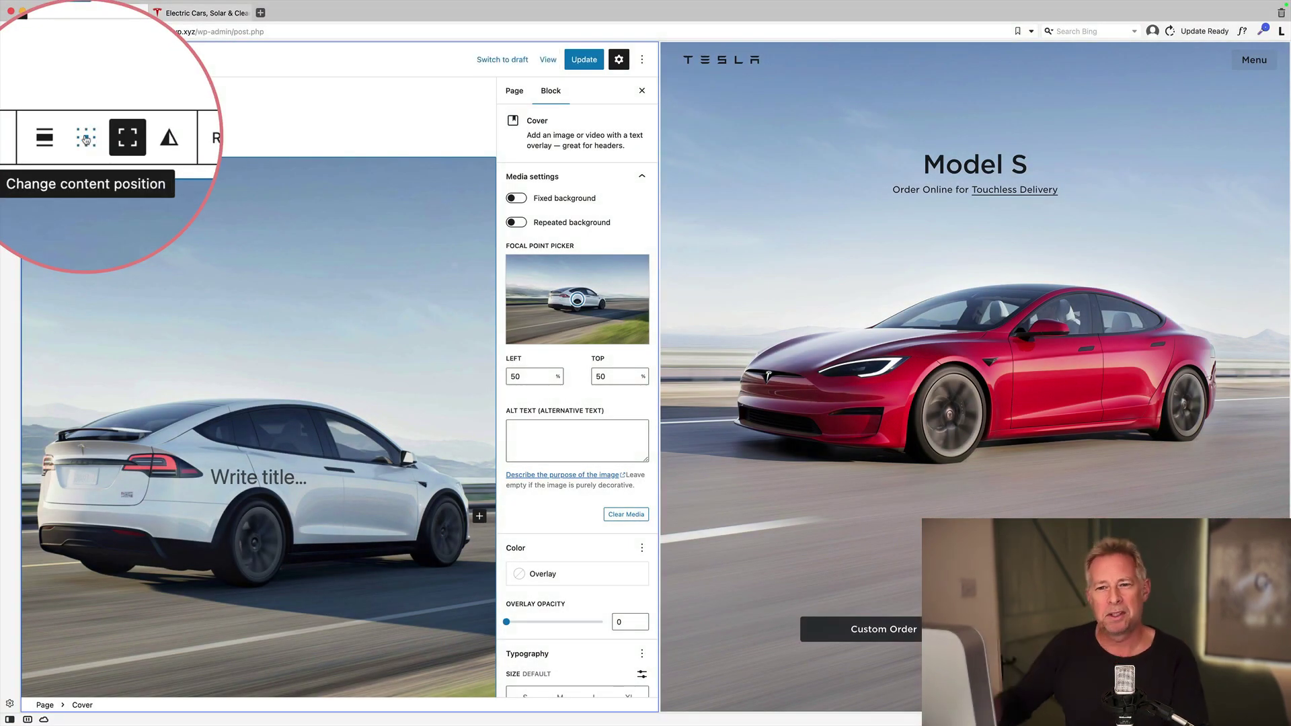
pyautogui.click(85, 137)
pyautogui.click(106, 172)
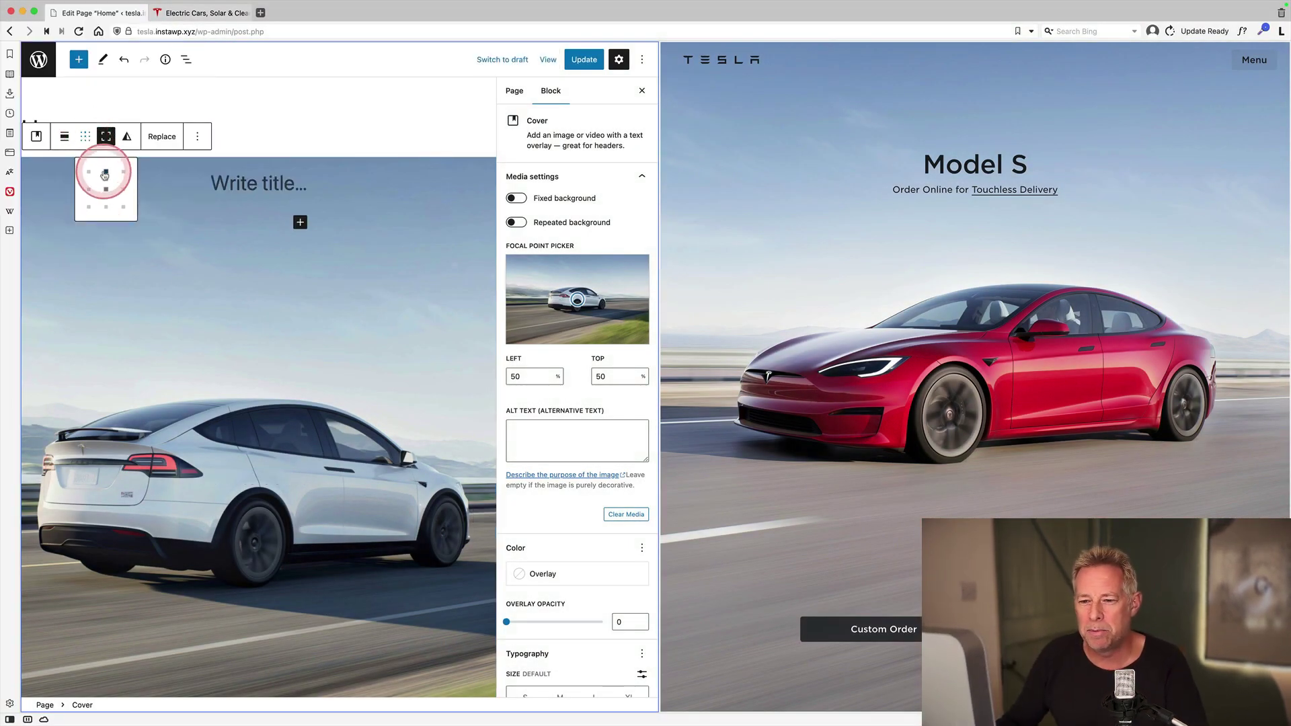
# Enter "Model X" as the title text inside the Cover block.
pyautogui.click(257, 184)
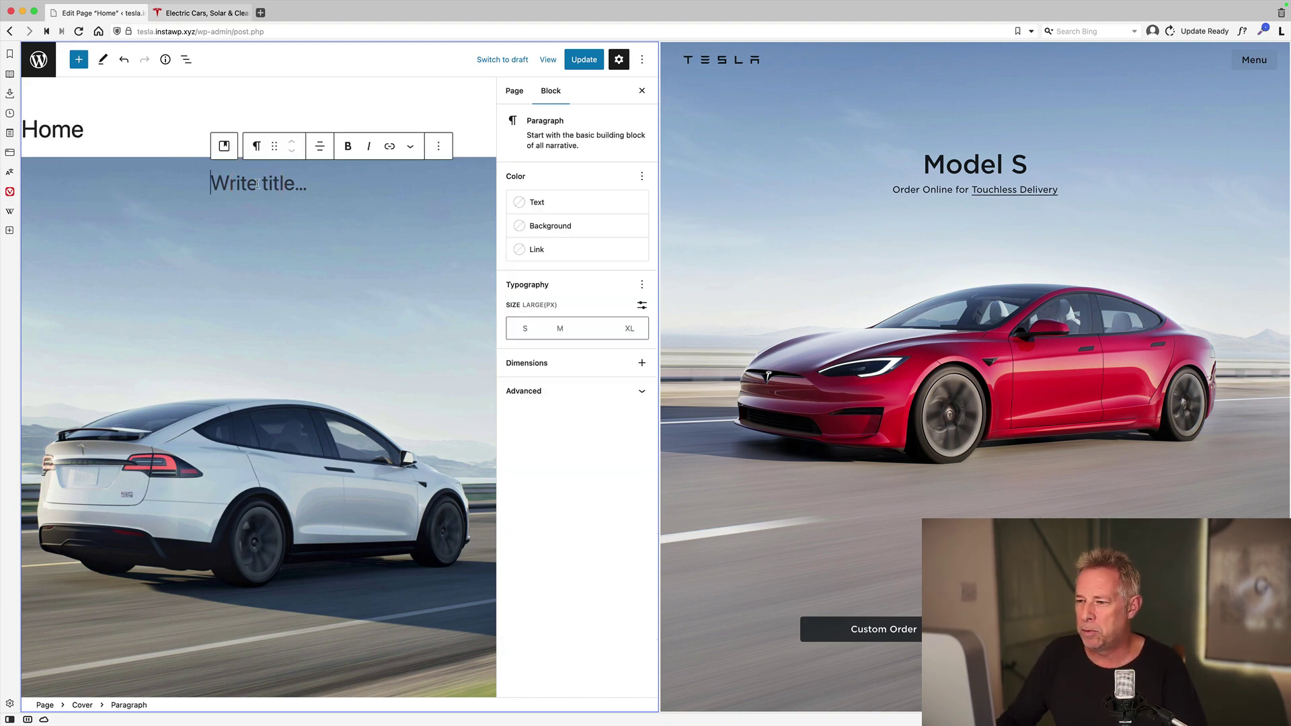
pyautogui.scroll(10, 1143, 330)
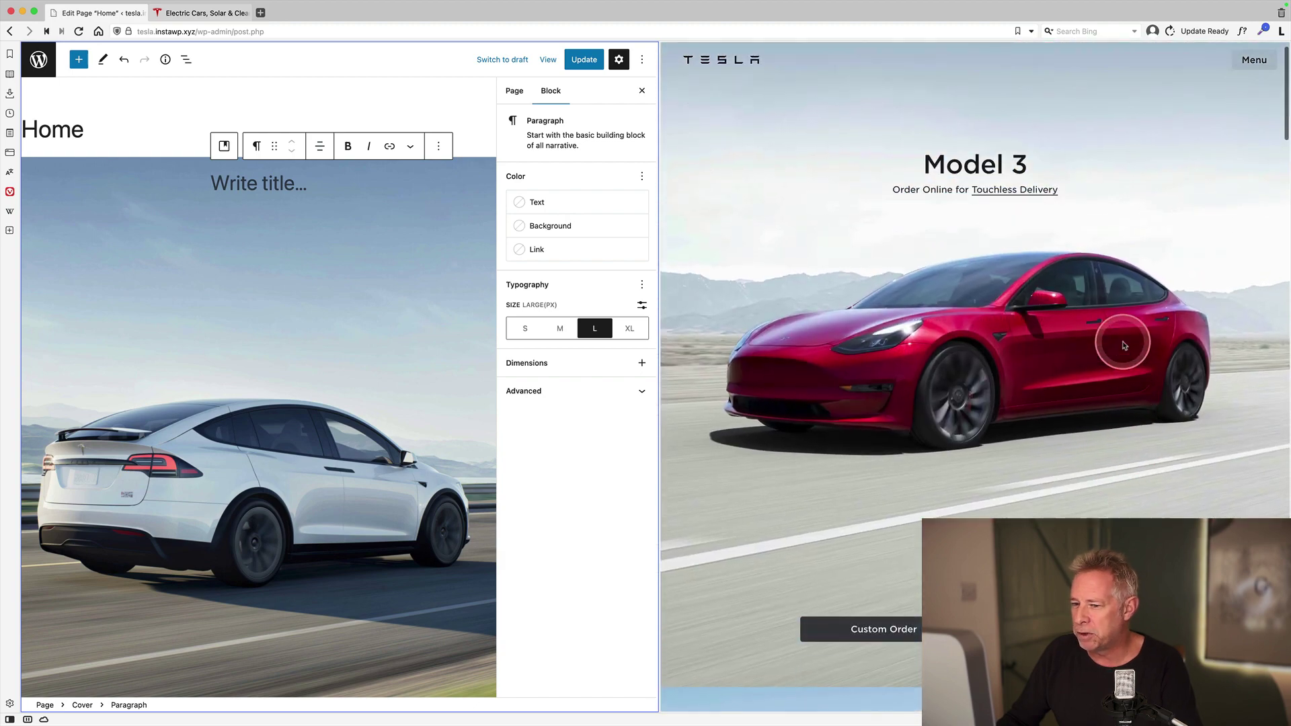
pyautogui.click(262, 185)
pyautogui.write('Moi')
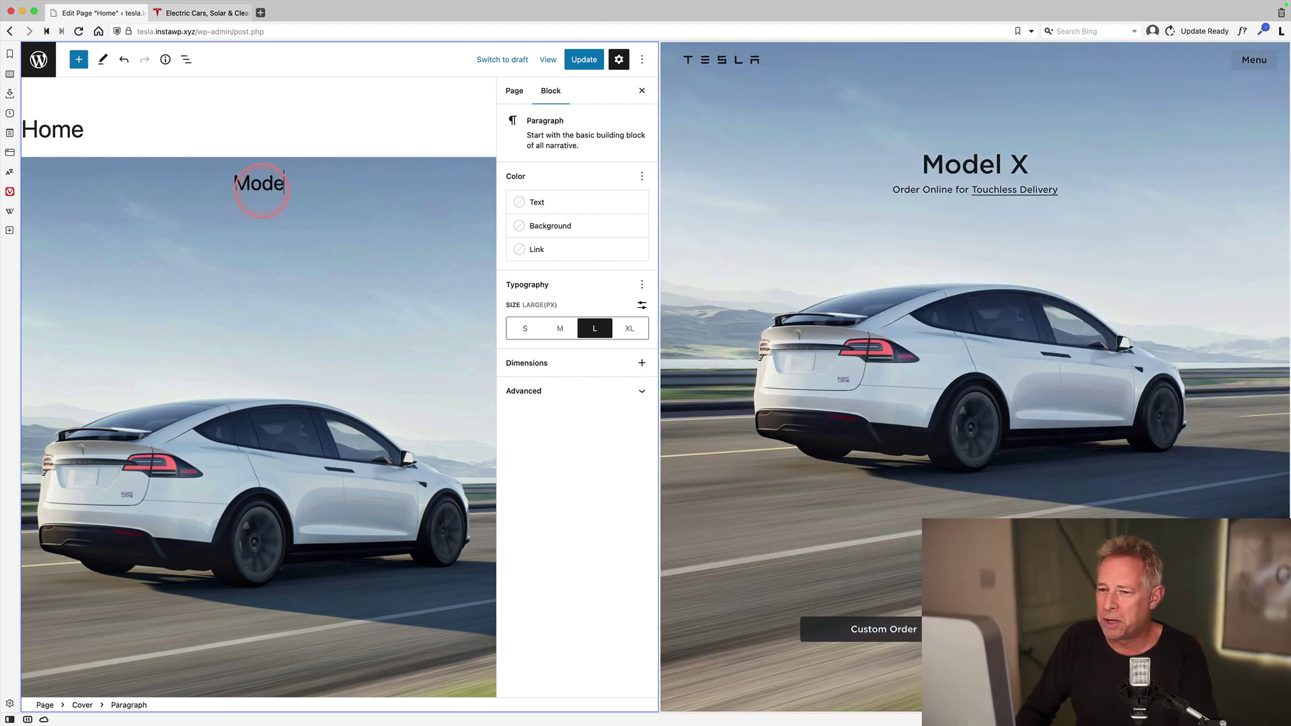
pyautogui.write('el')
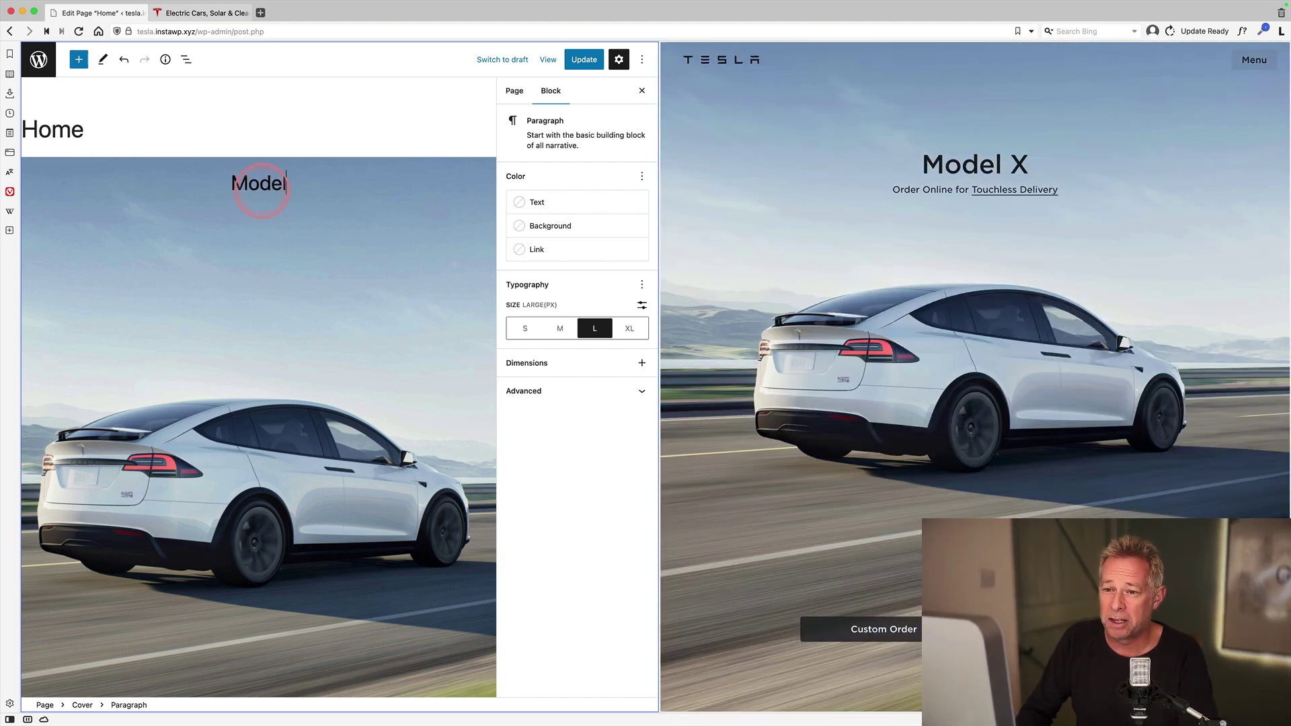
pyautogui.write(' X')
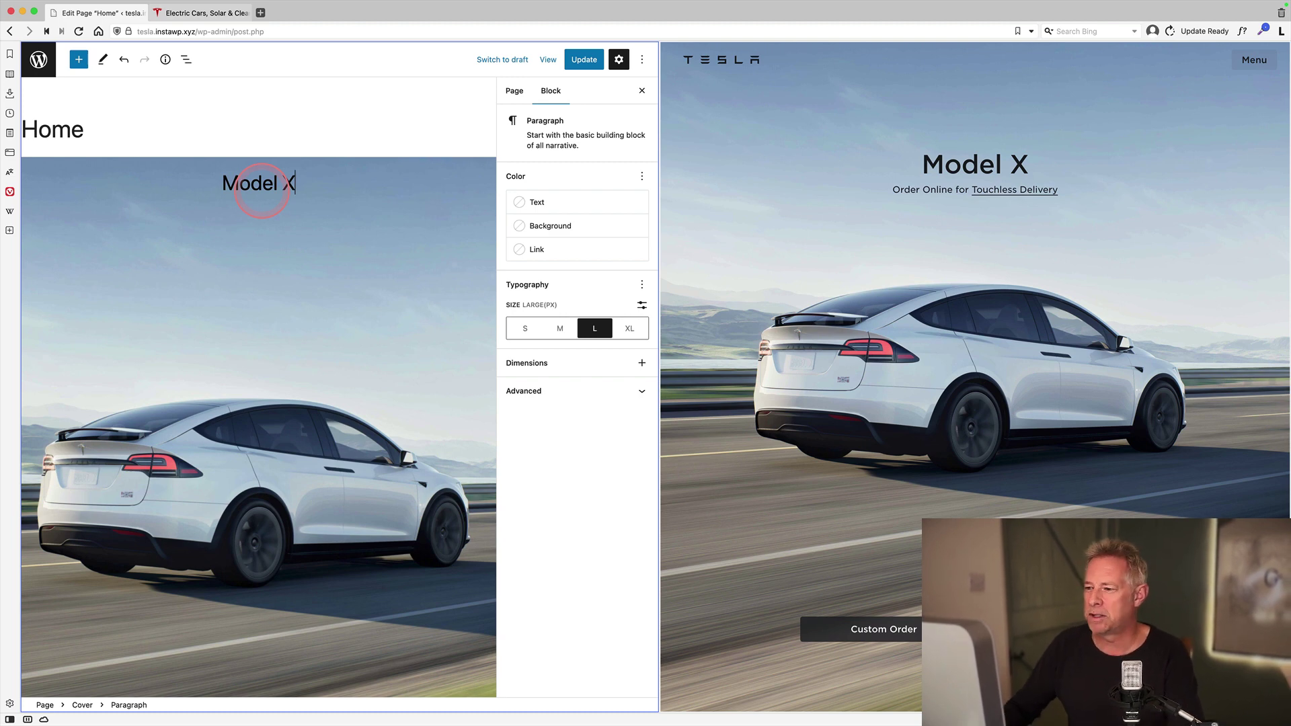
# Set the Cover block's alignment to full width.
pyautogui.click(83, 160)
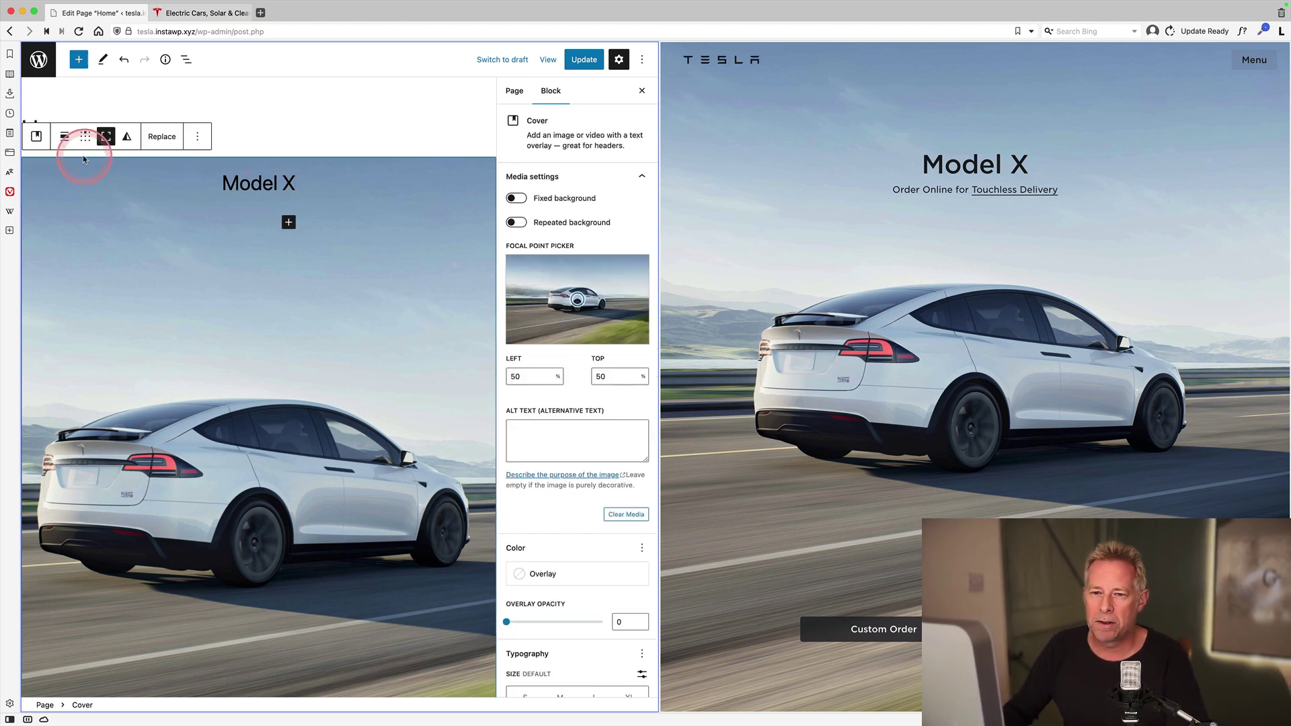
pyautogui.click(64, 136)
pyautogui.click(87, 260)
pyautogui.scroll(-5, 591, 514)
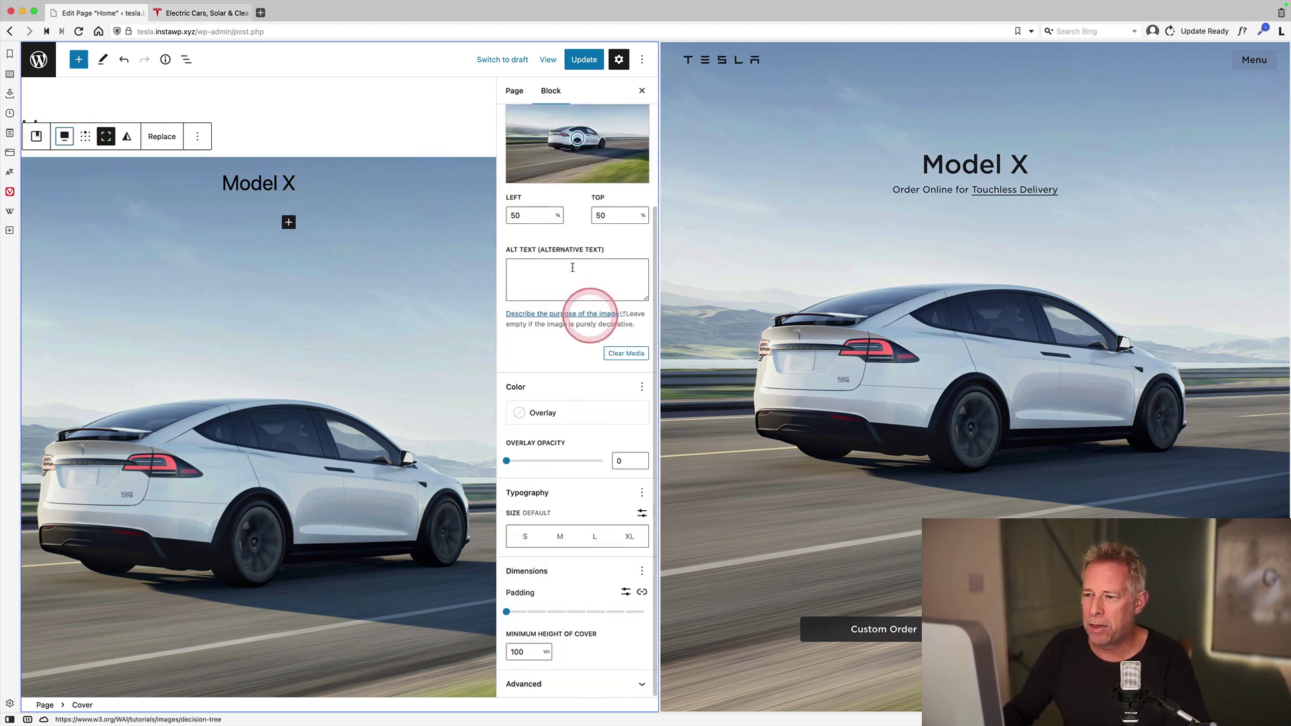
# Disable the content title for the Home page and update the page.
pyautogui.click(514, 91)
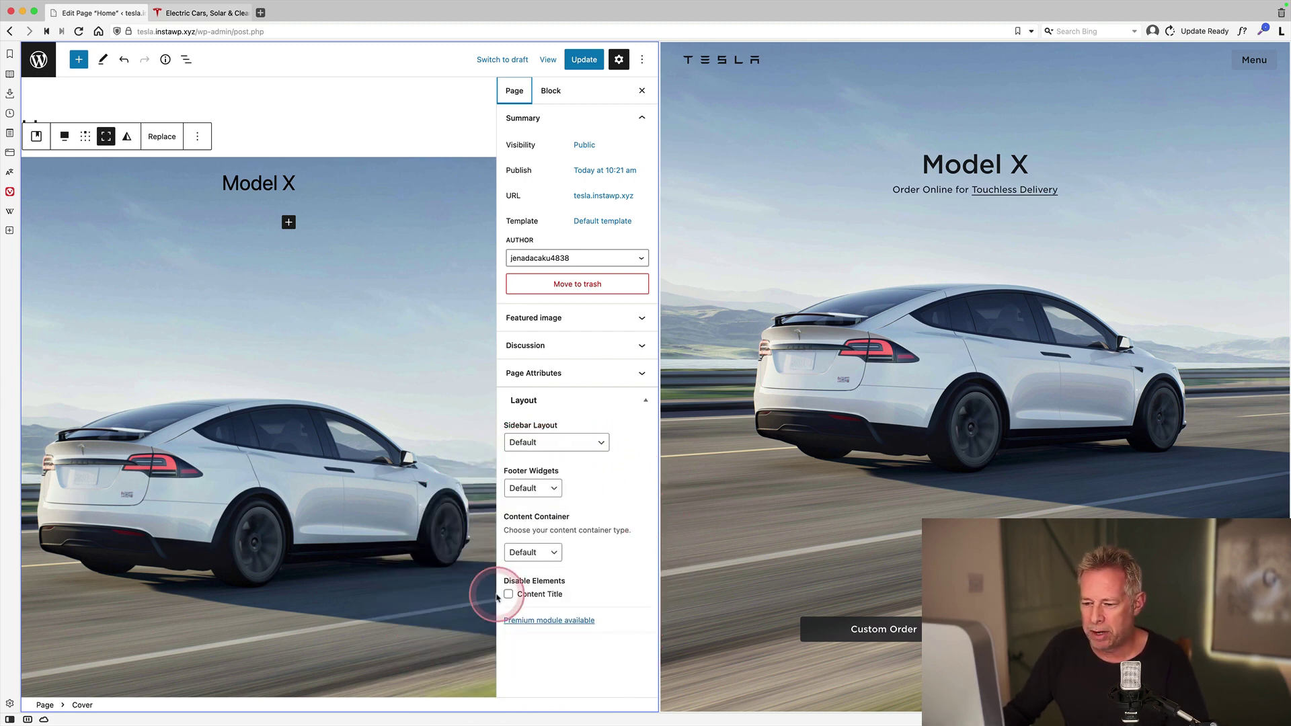
pyautogui.click(509, 594)
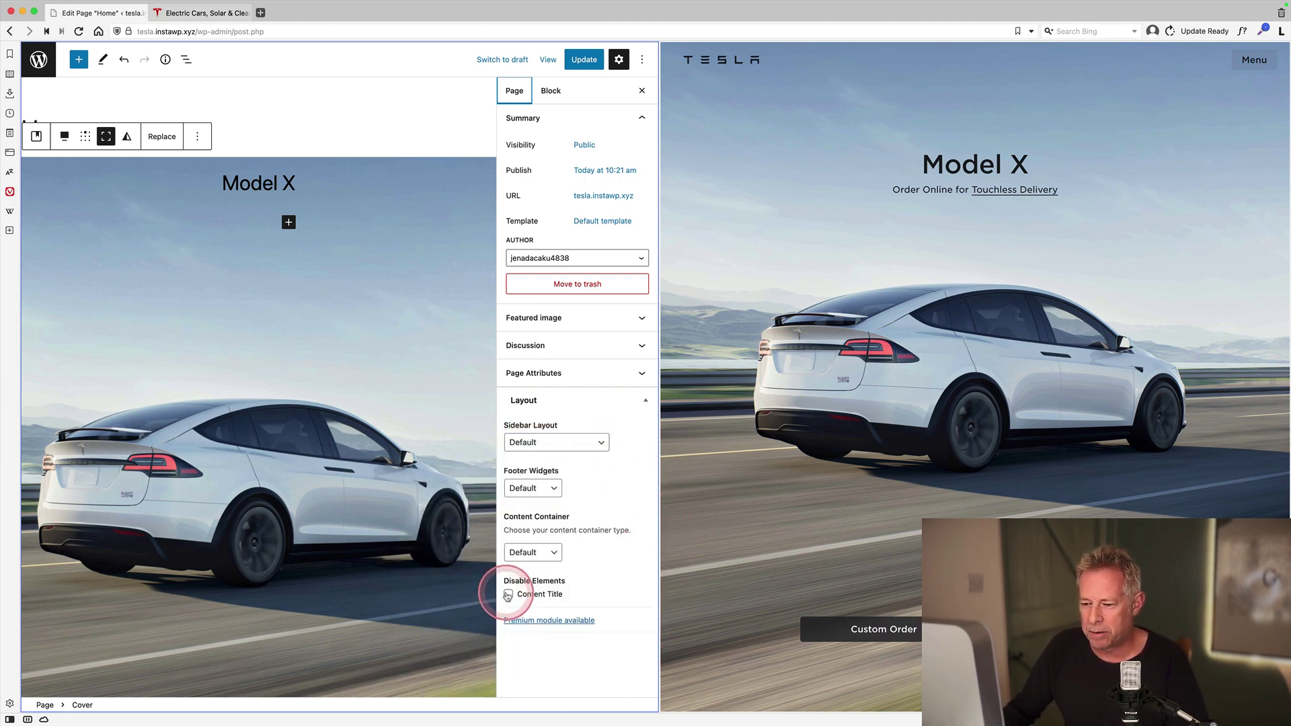
pyautogui.click(582, 59)
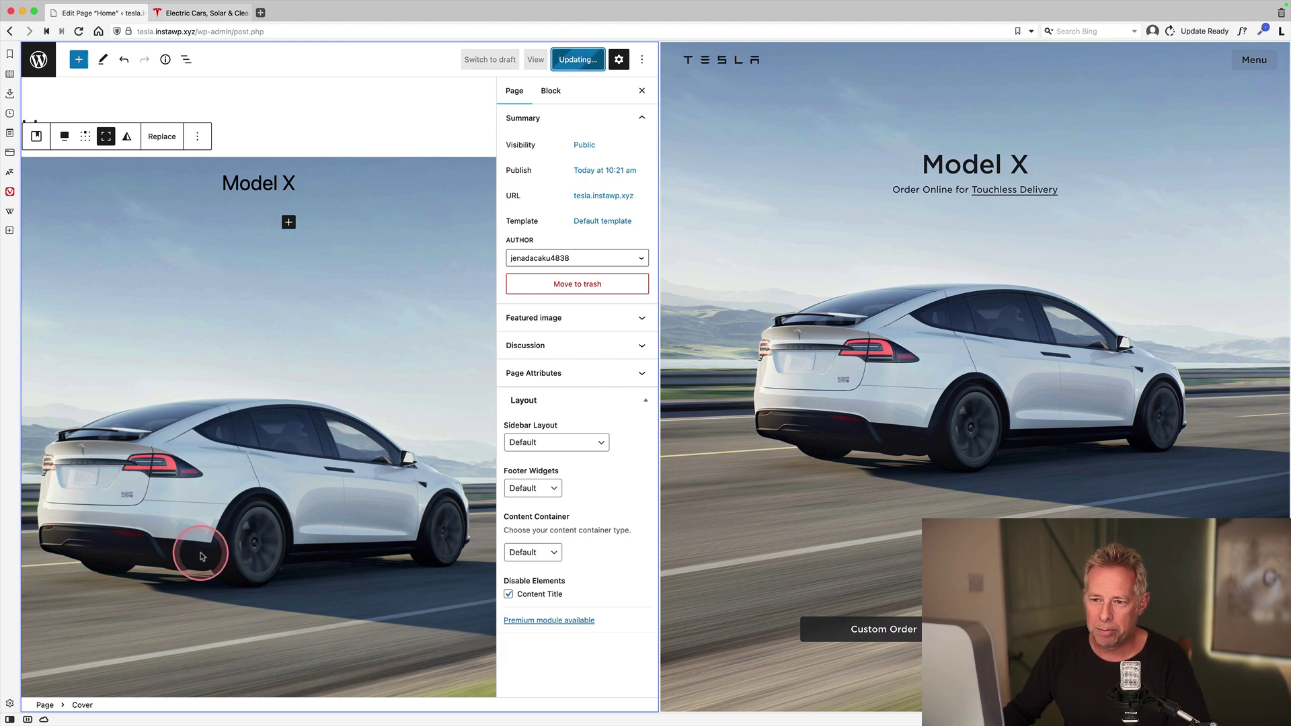
# View the published Home page and compare its Model X section and header with the Tesla homepage.
pyautogui.click(146, 667)
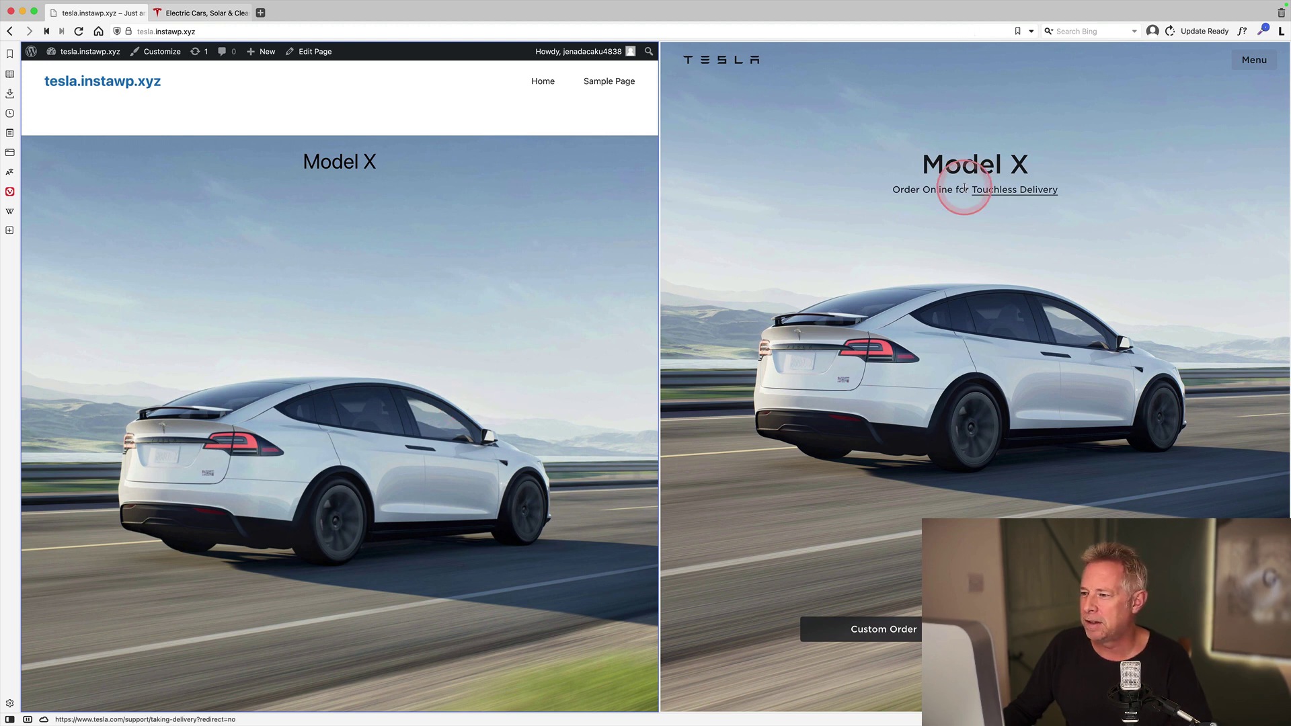
pyautogui.scroll(2, 979, 369)
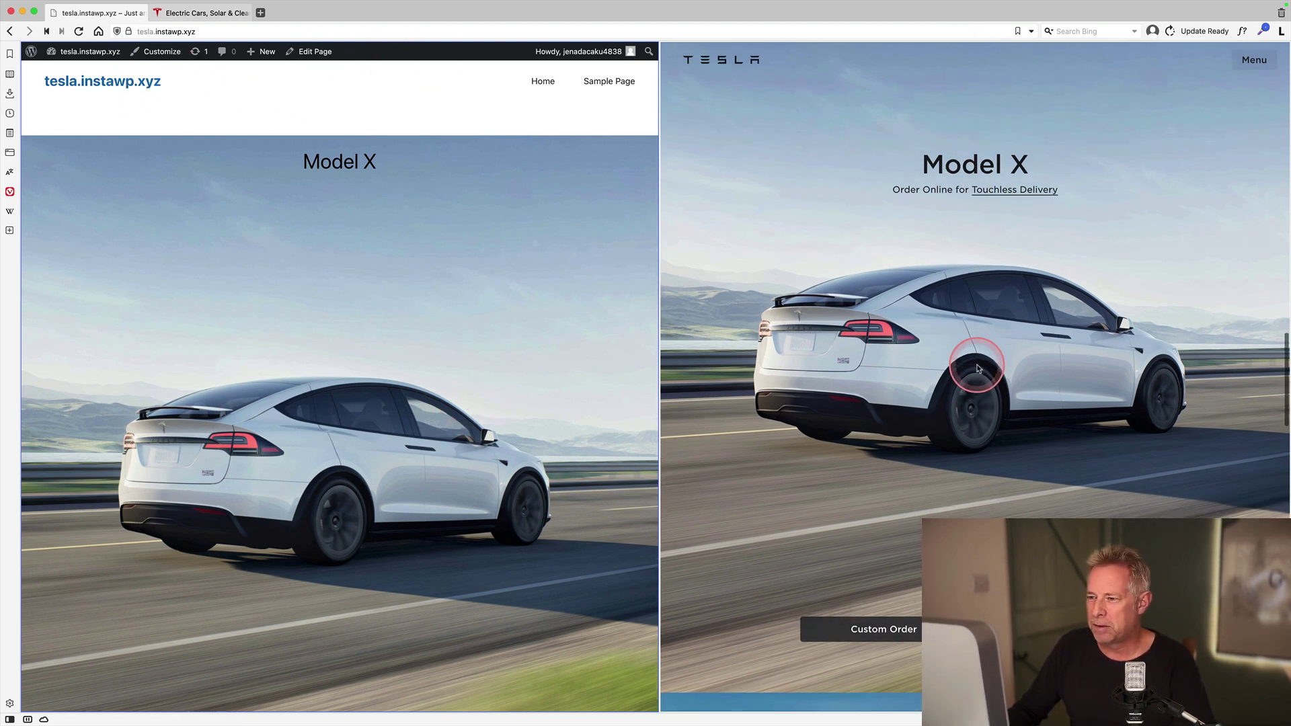
pyautogui.scroll(-2, 884, 281)
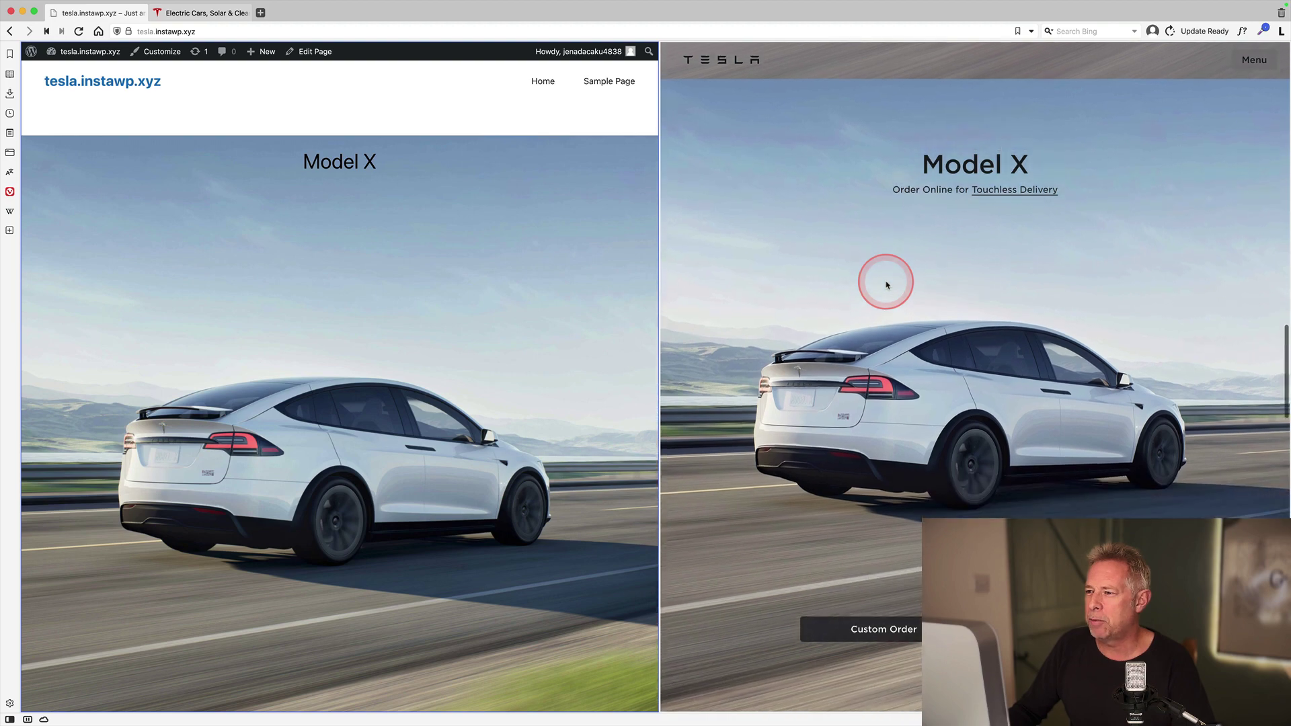
pyautogui.moveTo(658, 274); pyautogui.dragTo(671, 195)
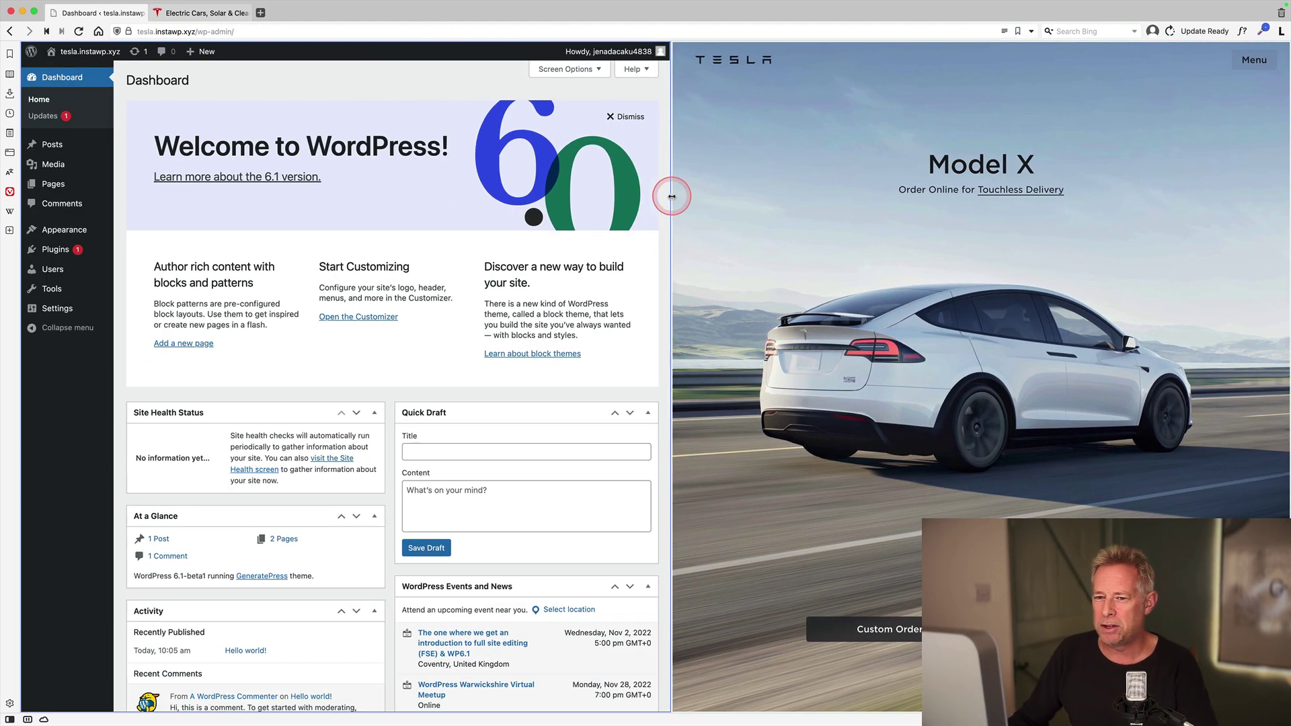
# Open the GeneratePress header template part for editing.
pyautogui.click(165, 259)
pyautogui.moveTo(94, 246)
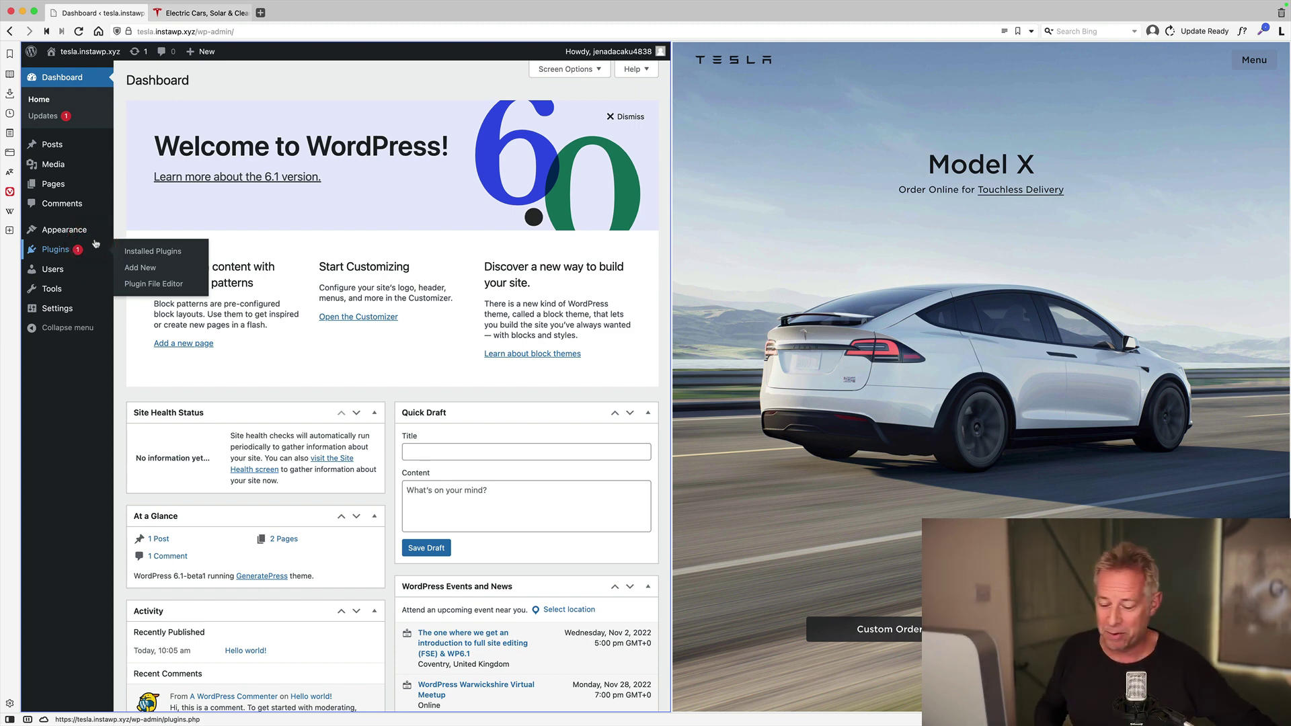
pyautogui.click(96, 243)
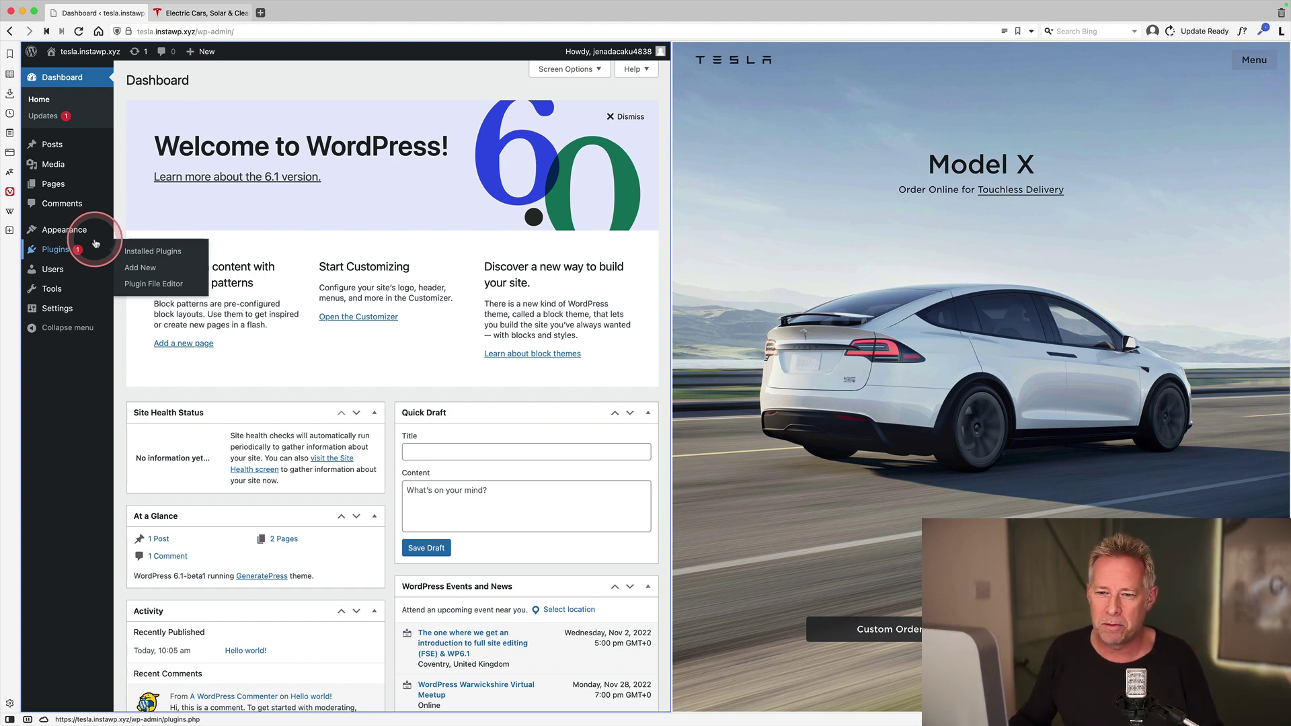
pyautogui.moveTo(109, 233)
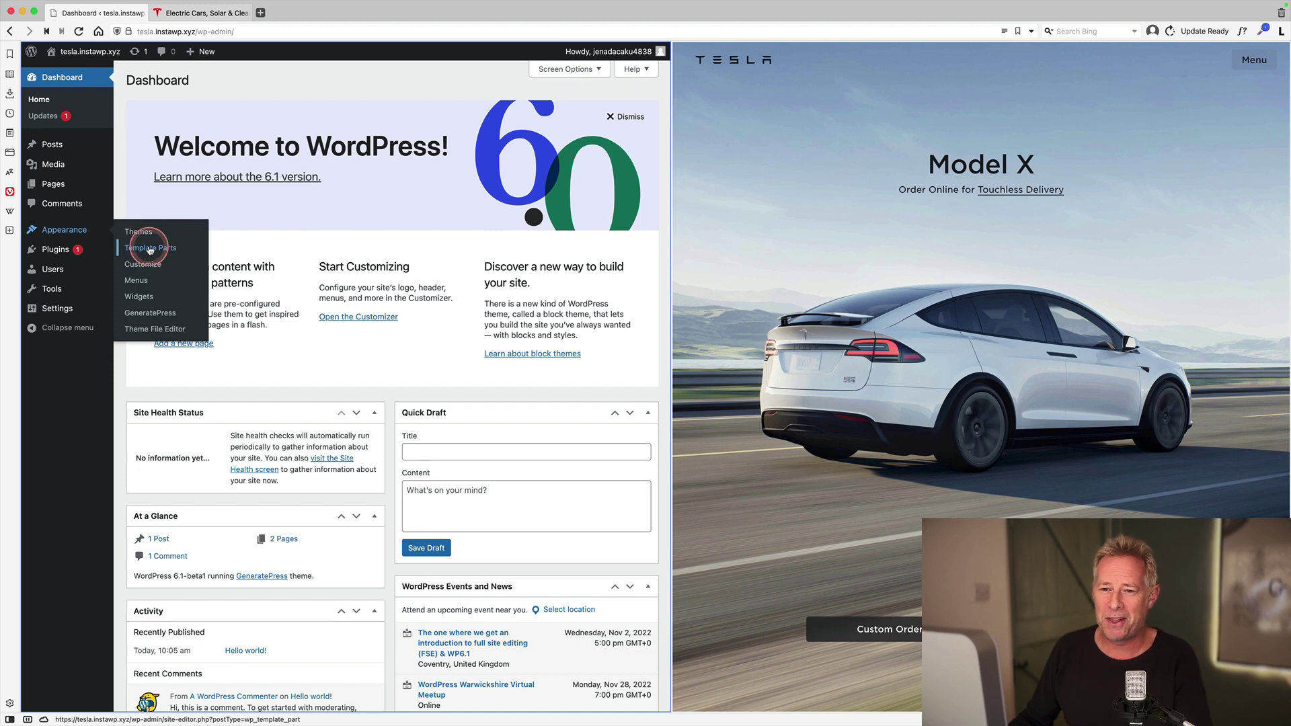
pyautogui.click(150, 248)
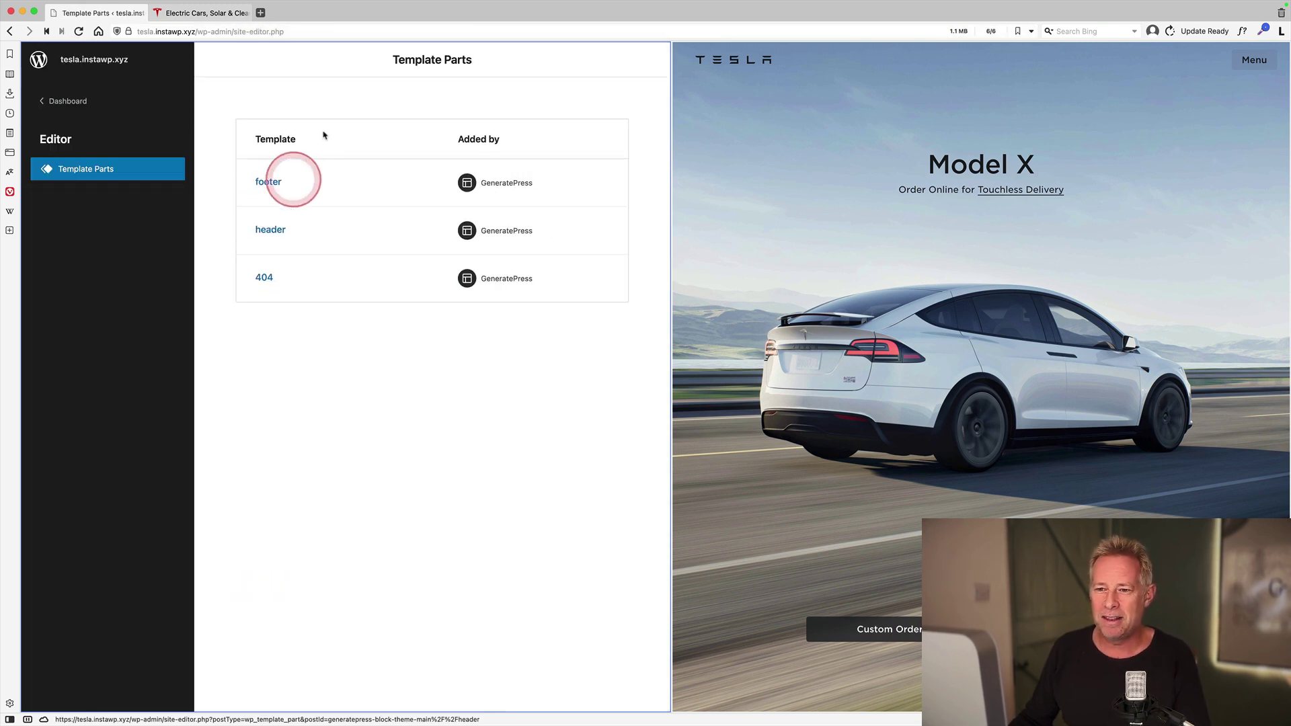
pyautogui.click(271, 230)
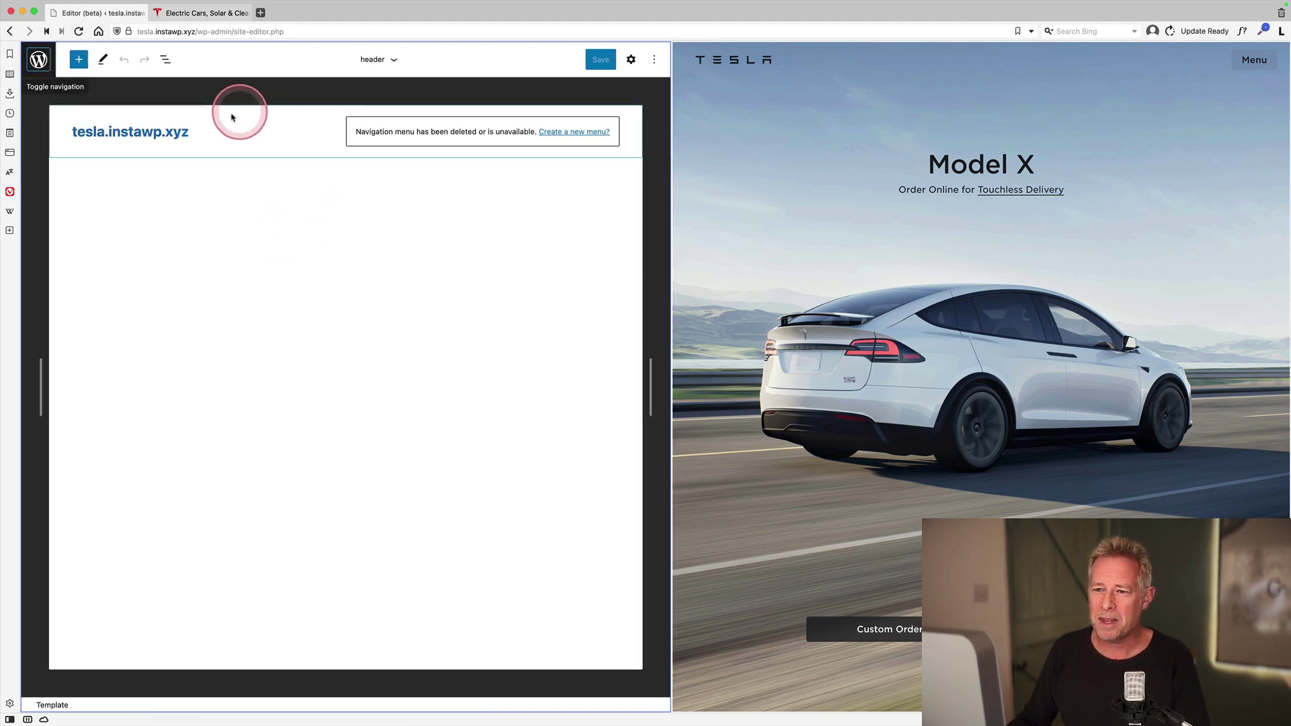
# Display the header's block structure with the Group and Row blocks expanded, and select the Group.
pyautogui.click(166, 59)
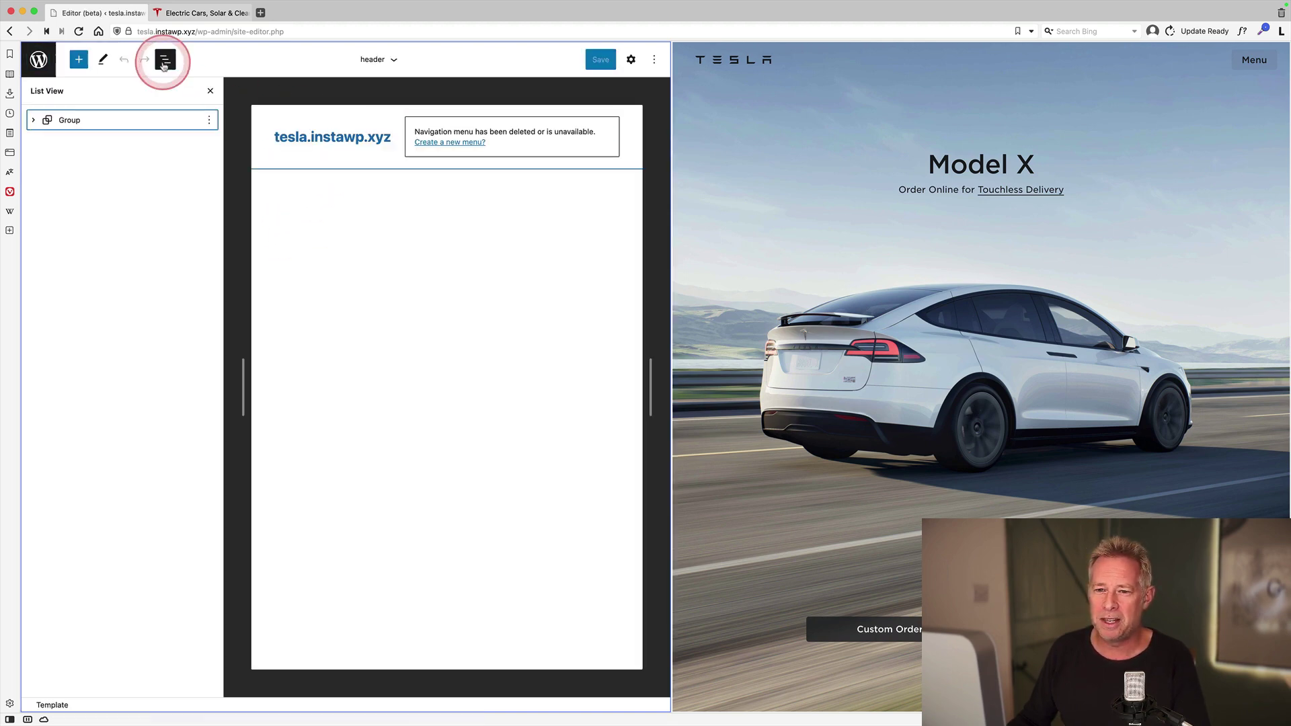
pyautogui.click(34, 122)
pyautogui.click(47, 140)
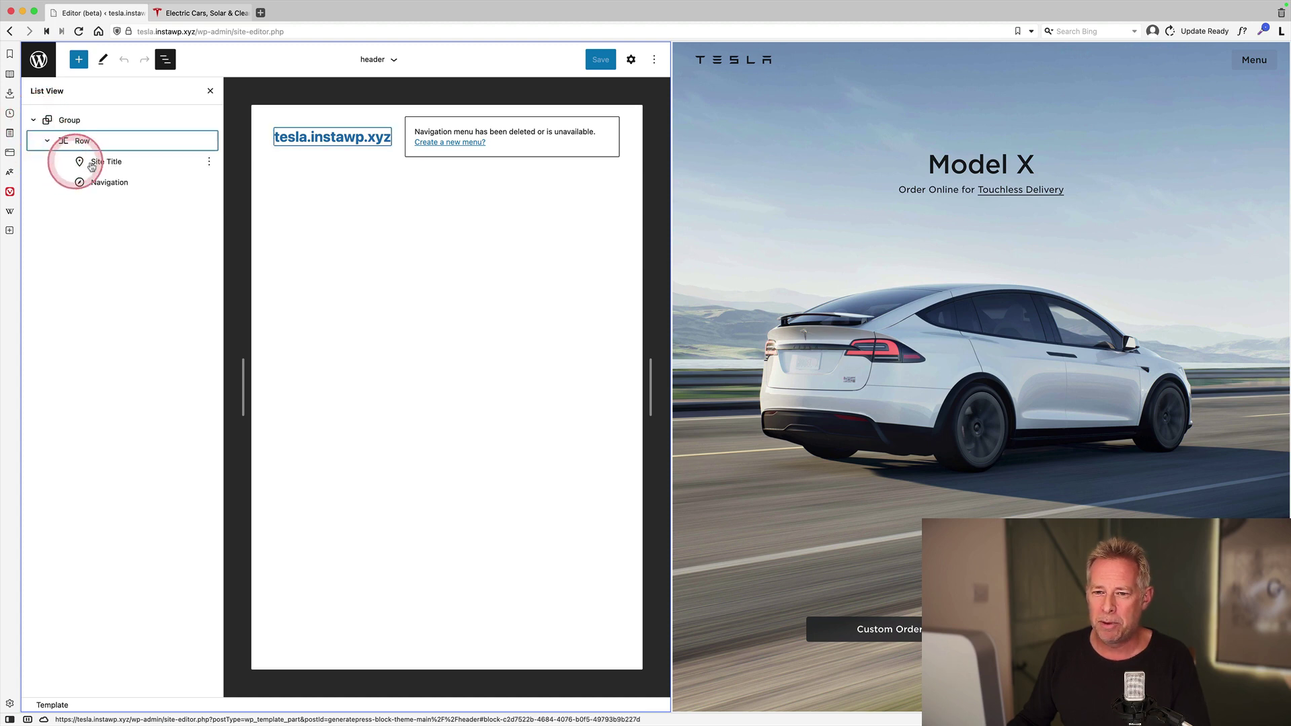
pyautogui.click(721, 74)
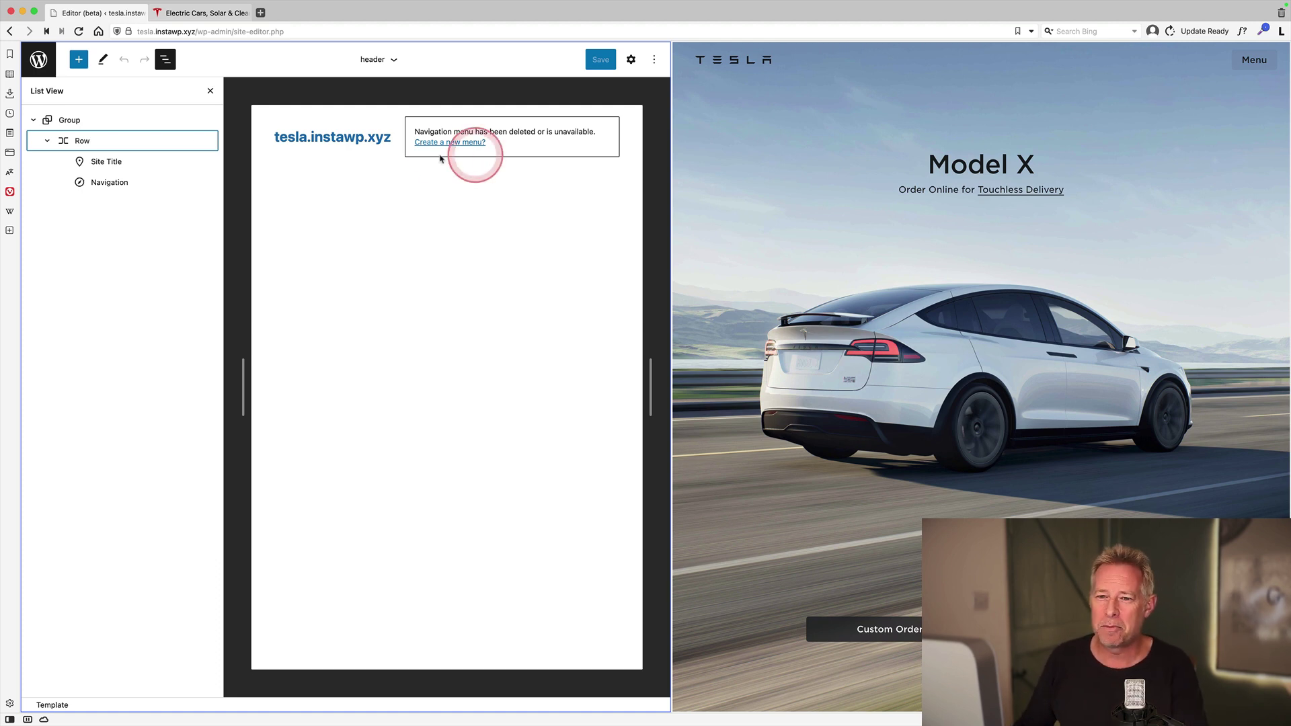
pyautogui.click(67, 121)
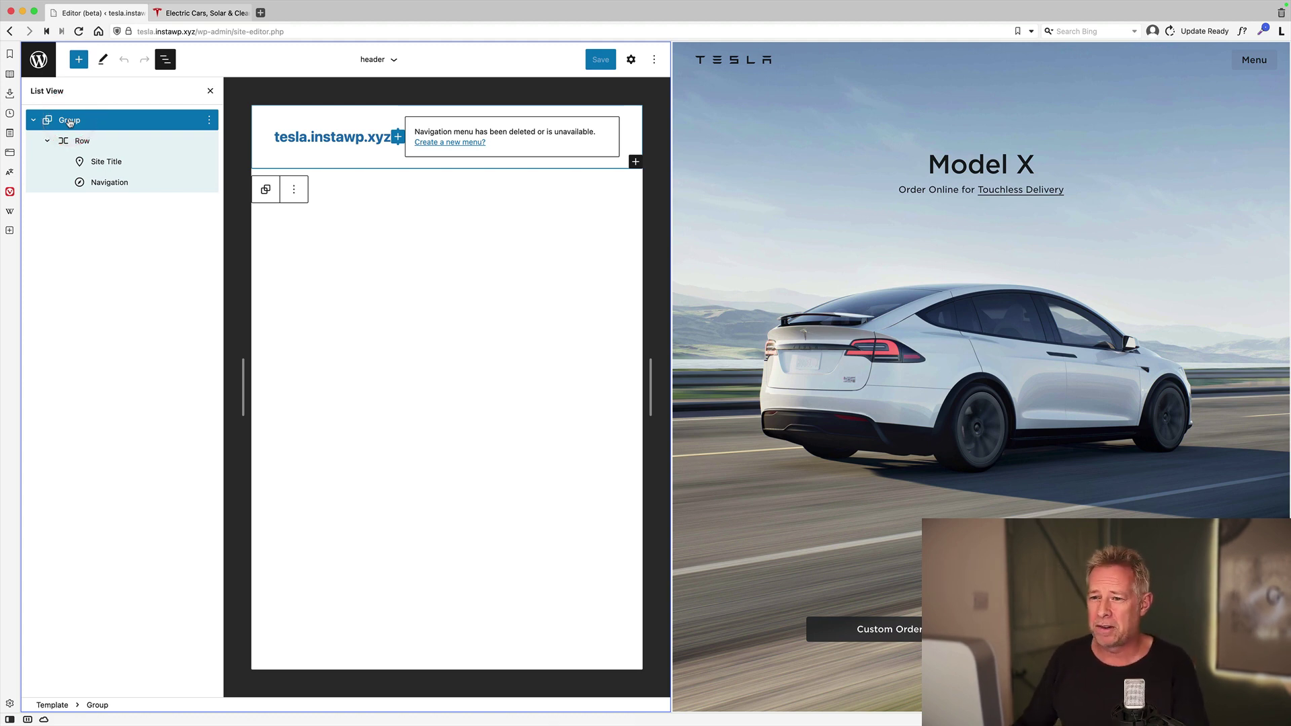
# Create a new menu in the header's Navigation block to replace the unavailable one.
pyautogui.click(446, 130)
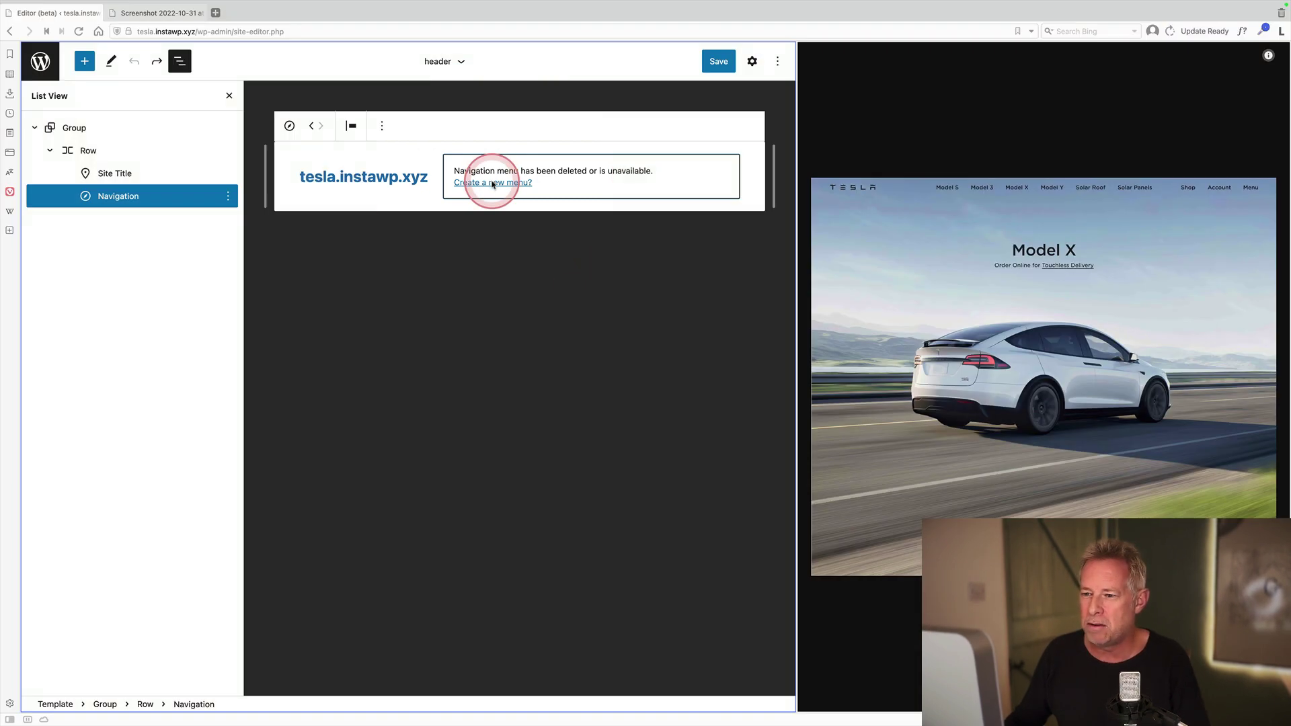
pyautogui.click(493, 183)
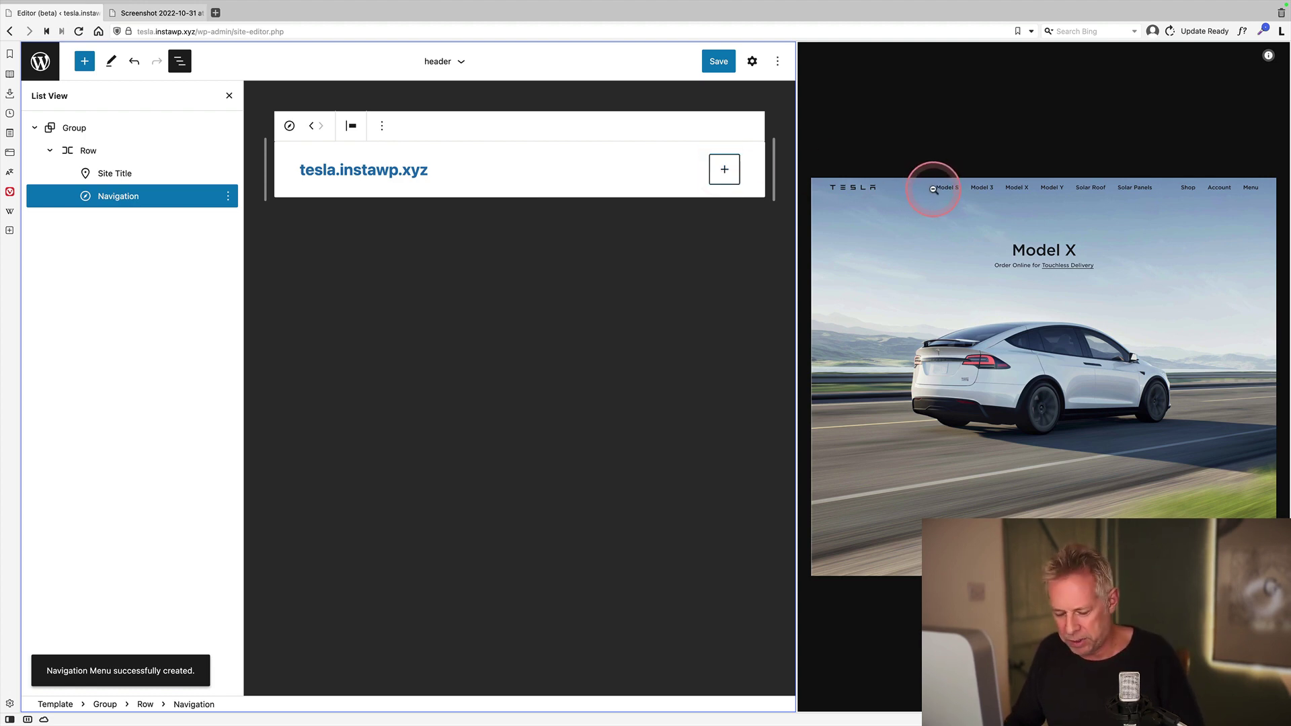
pyautogui.moveTo(933, 190); pyautogui.dragTo(1025, 191)
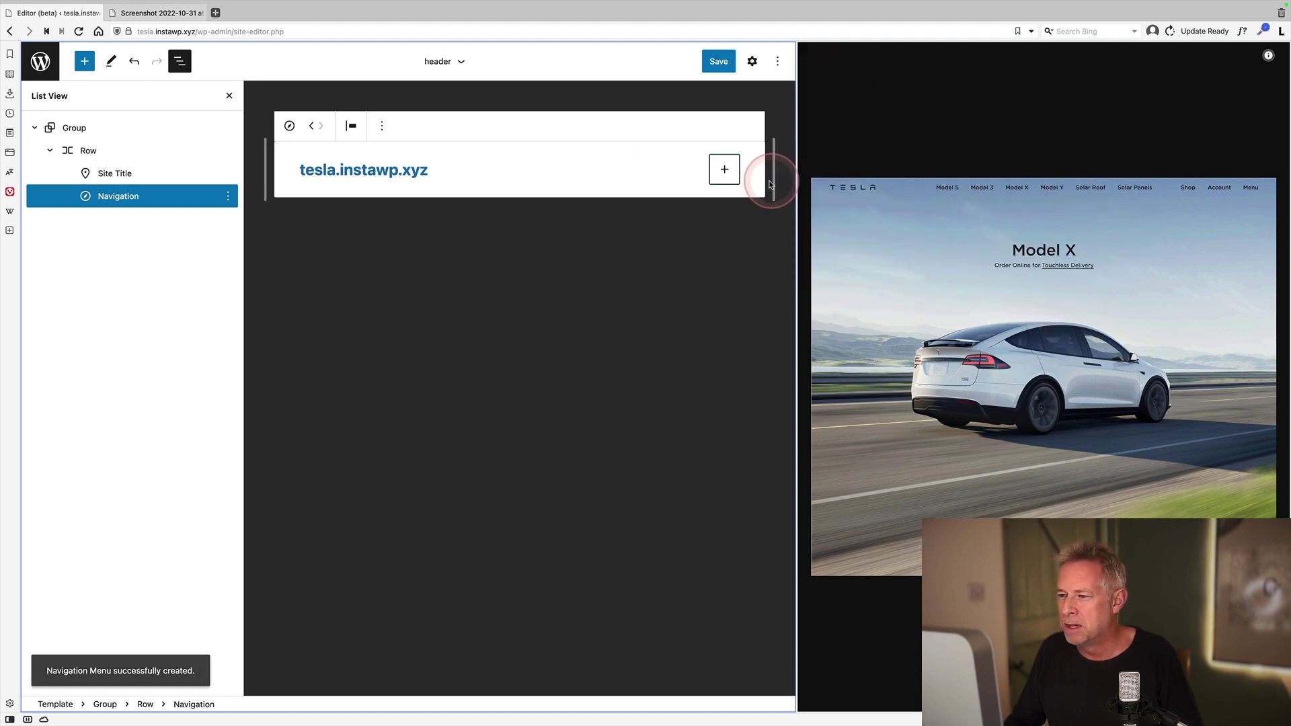
# Add three entries to the navigation menu: a Model S custom link, a Model 3 draft page and a Model X custom link.
pyautogui.click(726, 171)
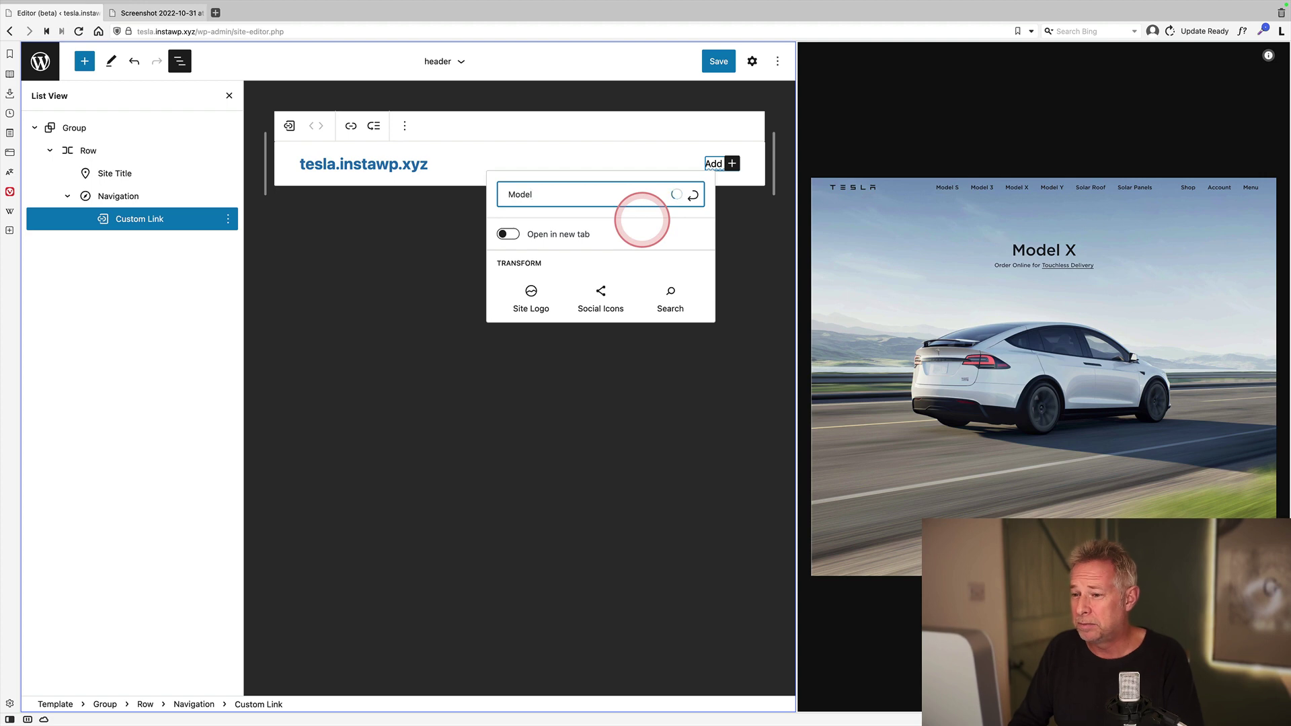
pyautogui.write('Model')
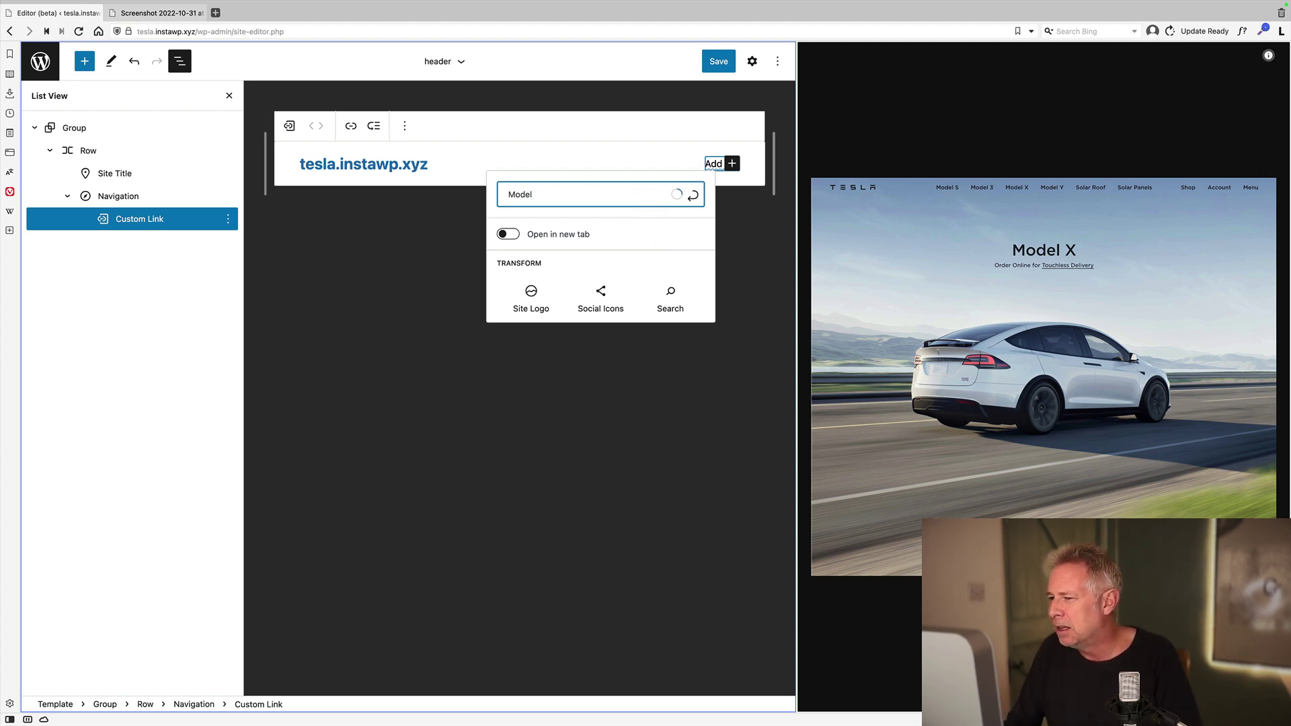
pyautogui.write(' S')
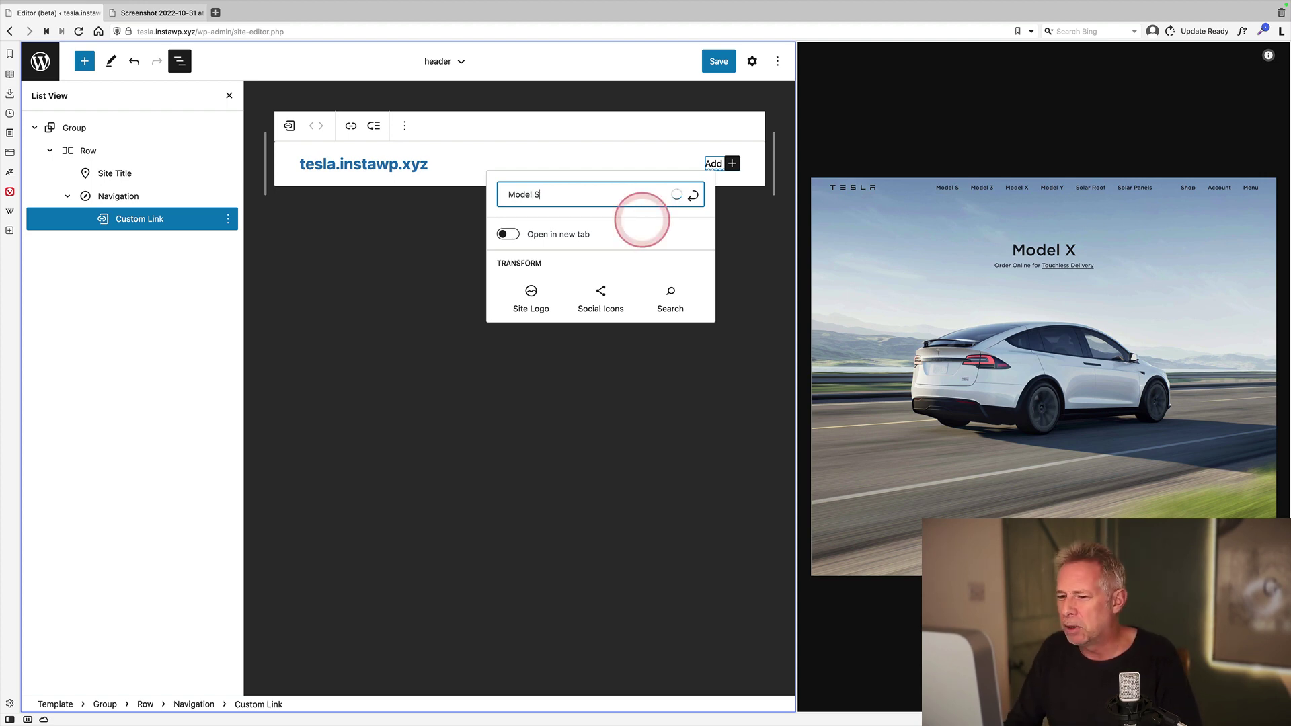
pyautogui.click(950, 191)
pyautogui.keyDown('alt'); pyautogui.click(922, 173); pyautogui.keyUp('alt')
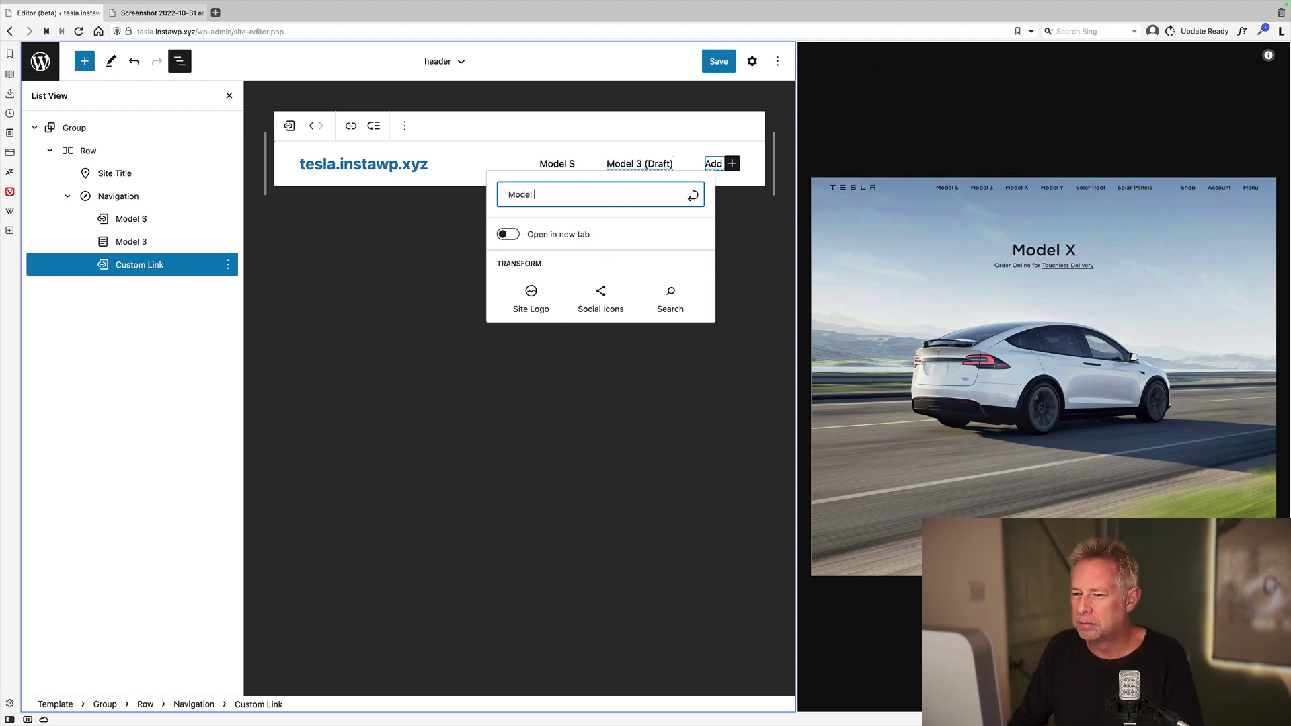
pyautogui.write('X')
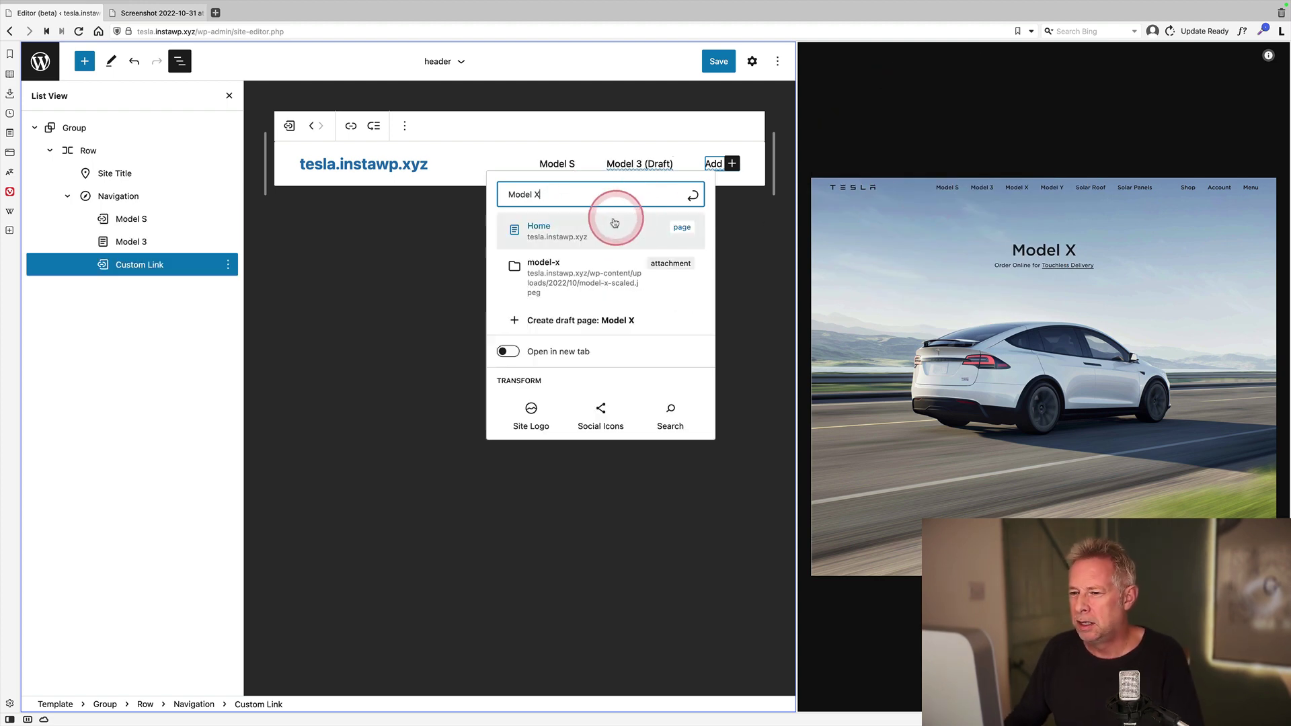
pyautogui.click(691, 195)
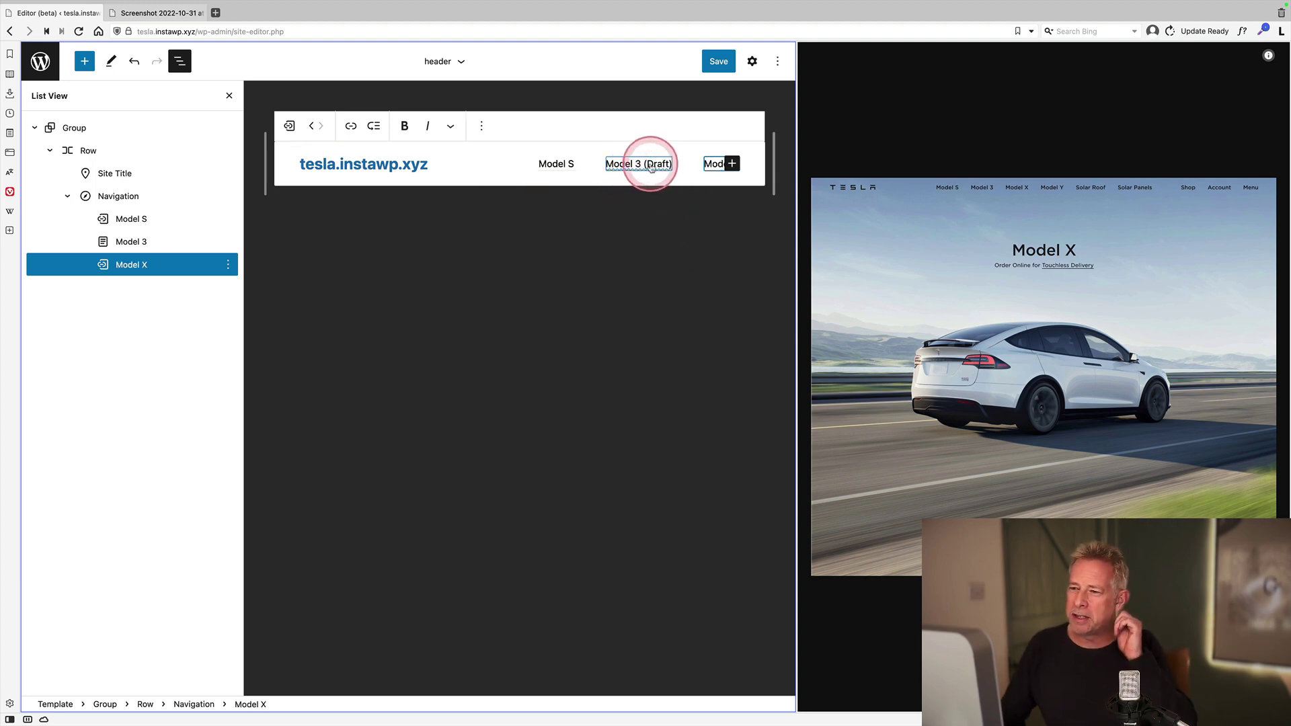
# Set the background color of the header's Group block to Pale pink.
pyautogui.click(121, 127)
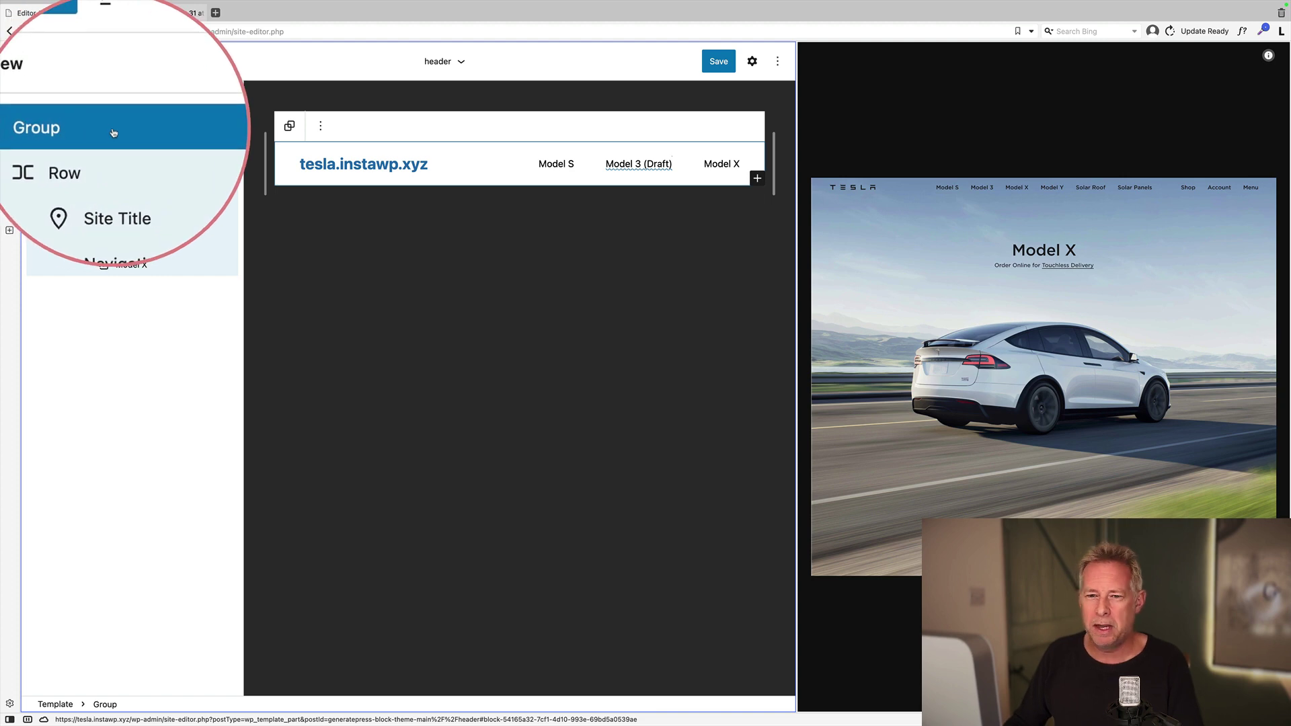
pyautogui.click(752, 61)
pyautogui.click(712, 211)
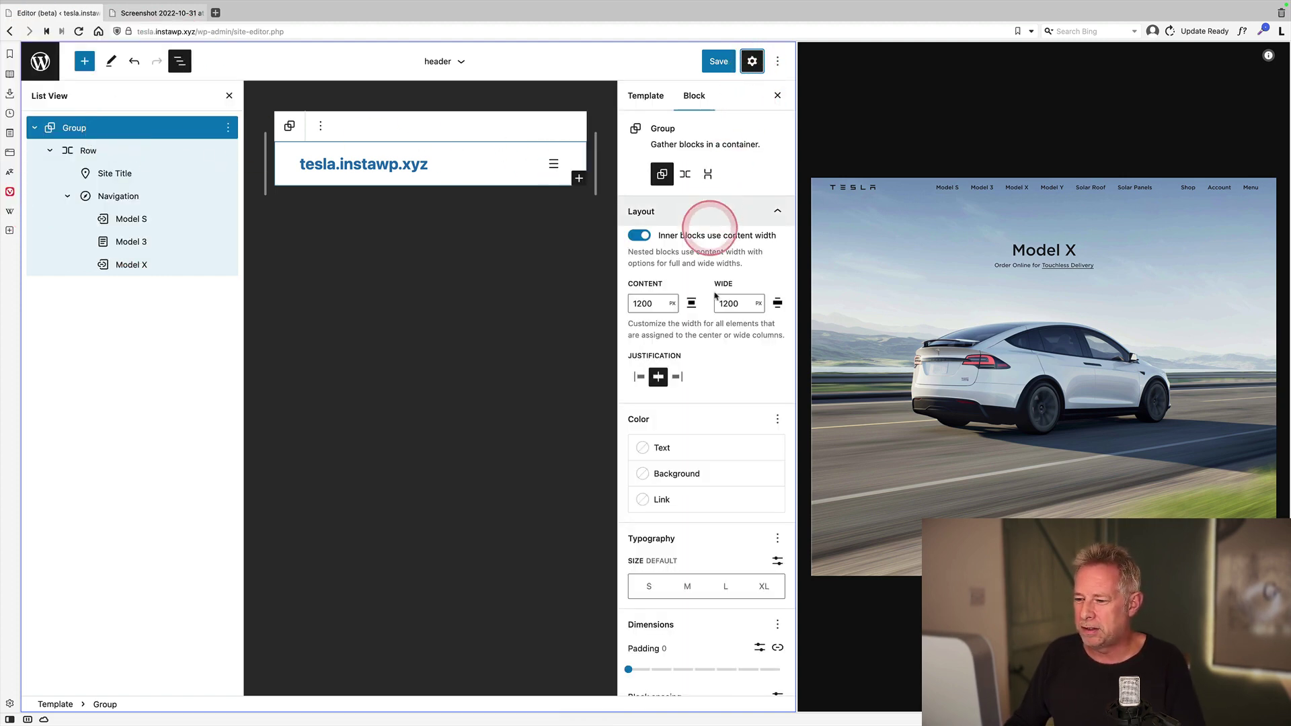
pyautogui.click(712, 475)
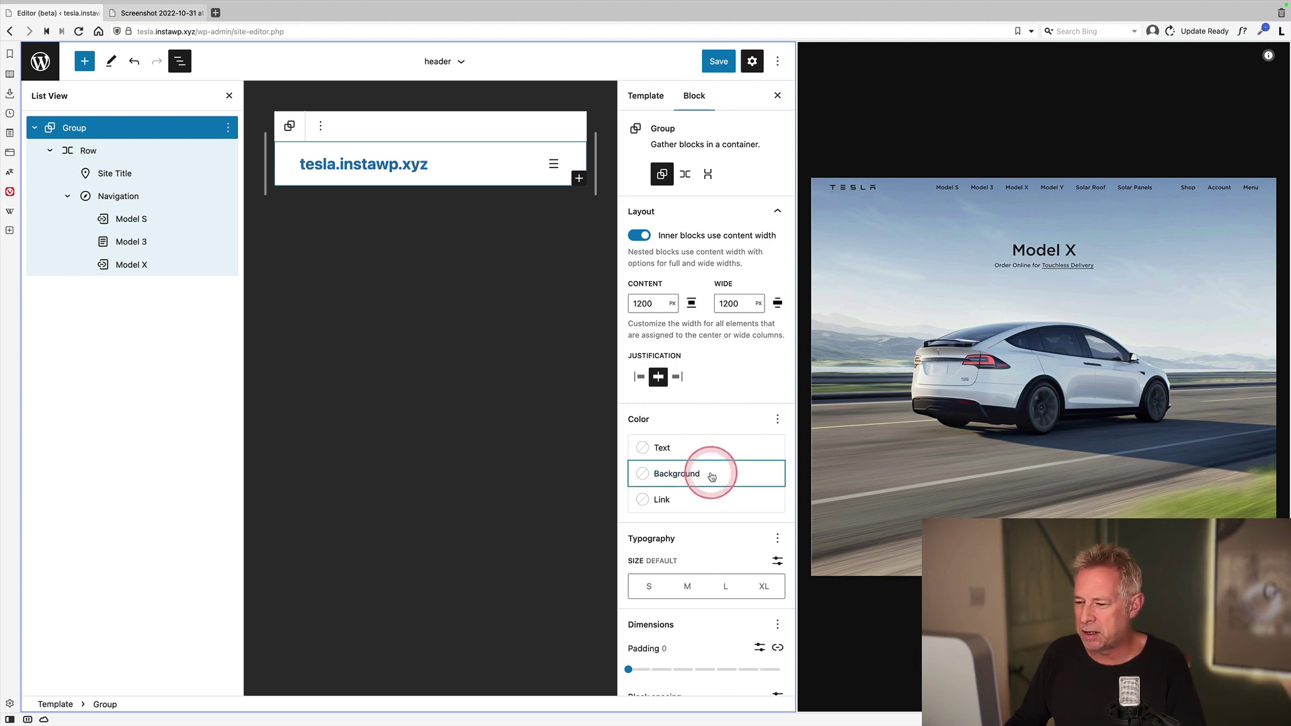
pyautogui.click(570, 561)
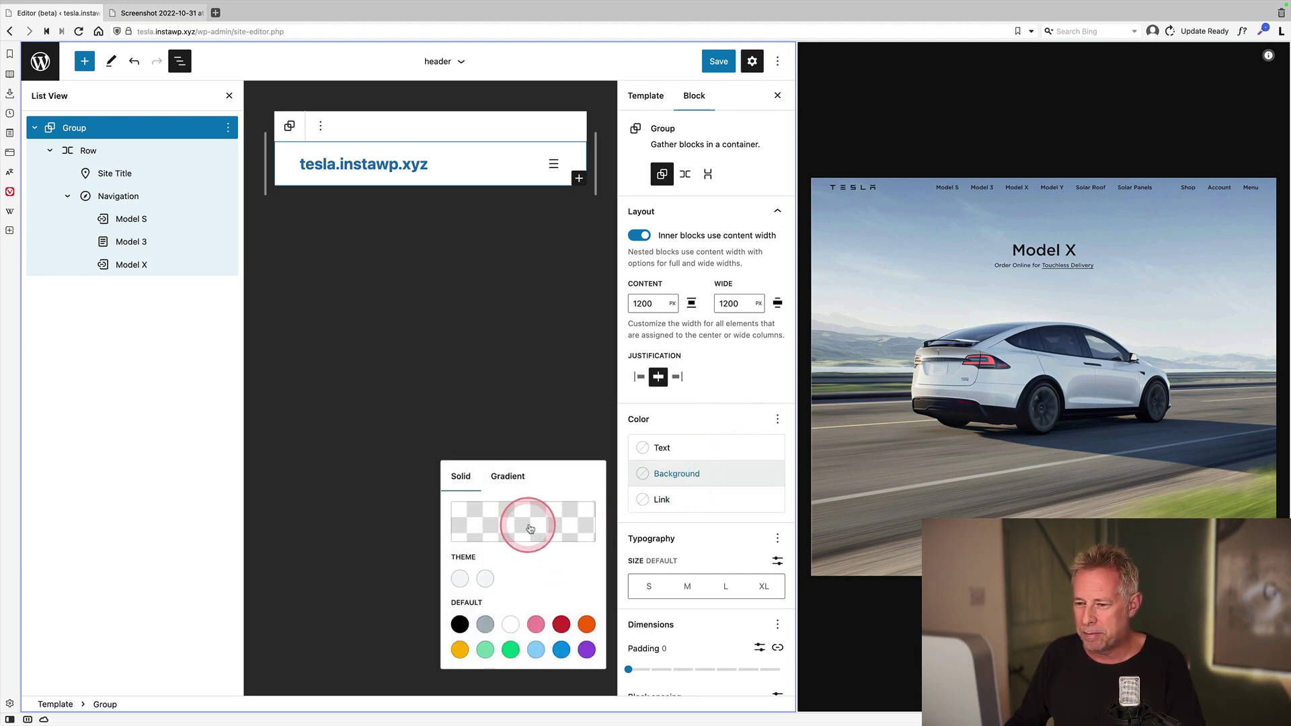
pyautogui.click(535, 625)
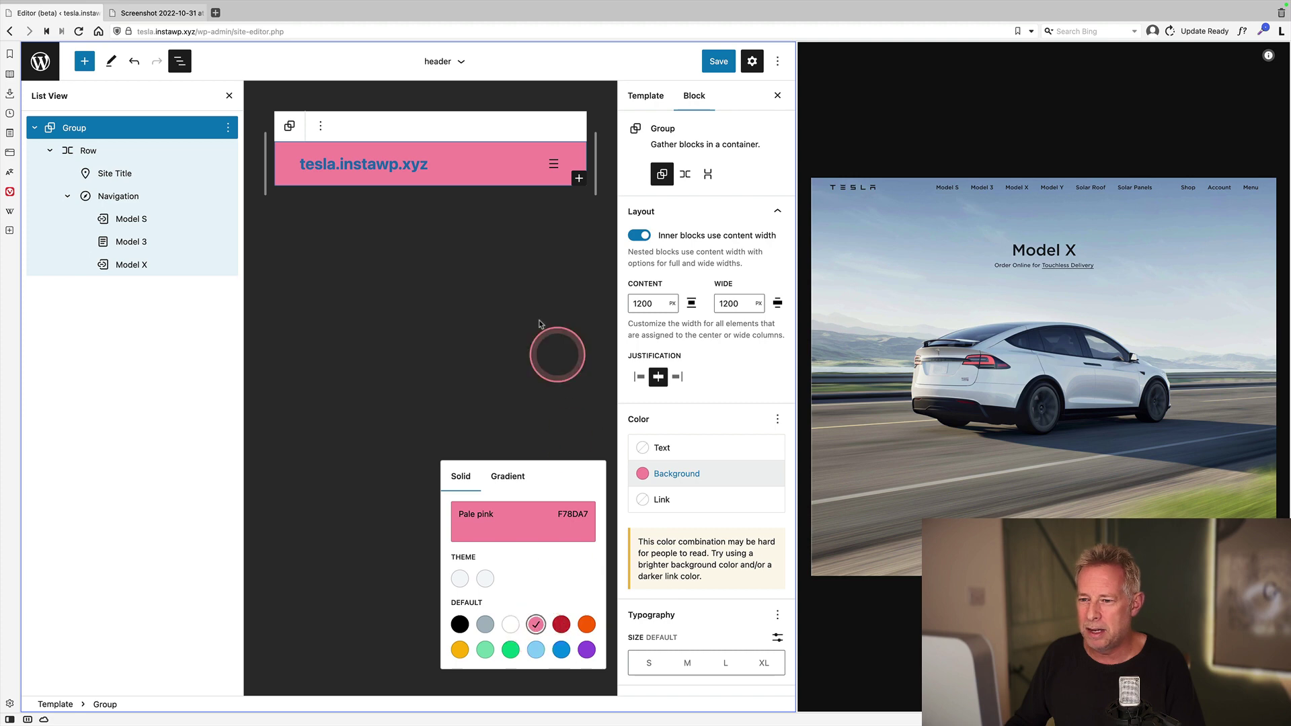
# Make the Group's background color fully transparent, with the hex value F78DA800.
pyautogui.click(525, 515)
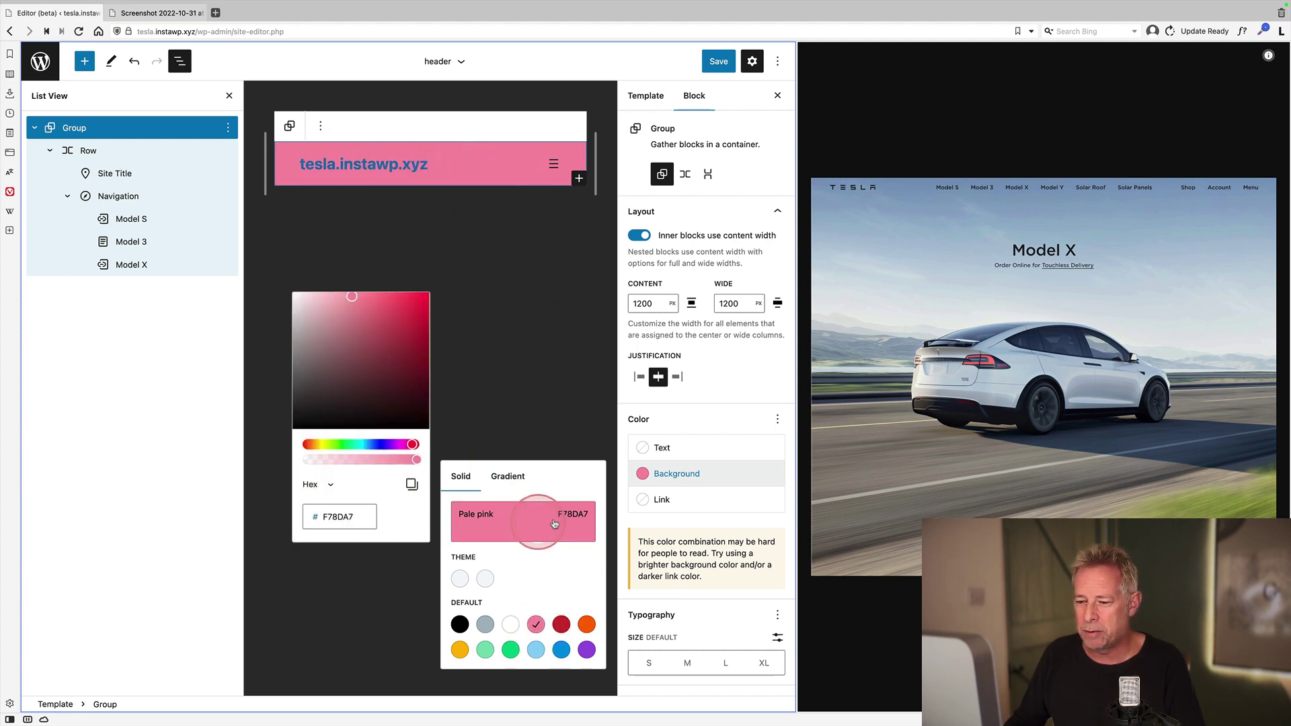
pyautogui.click(348, 460)
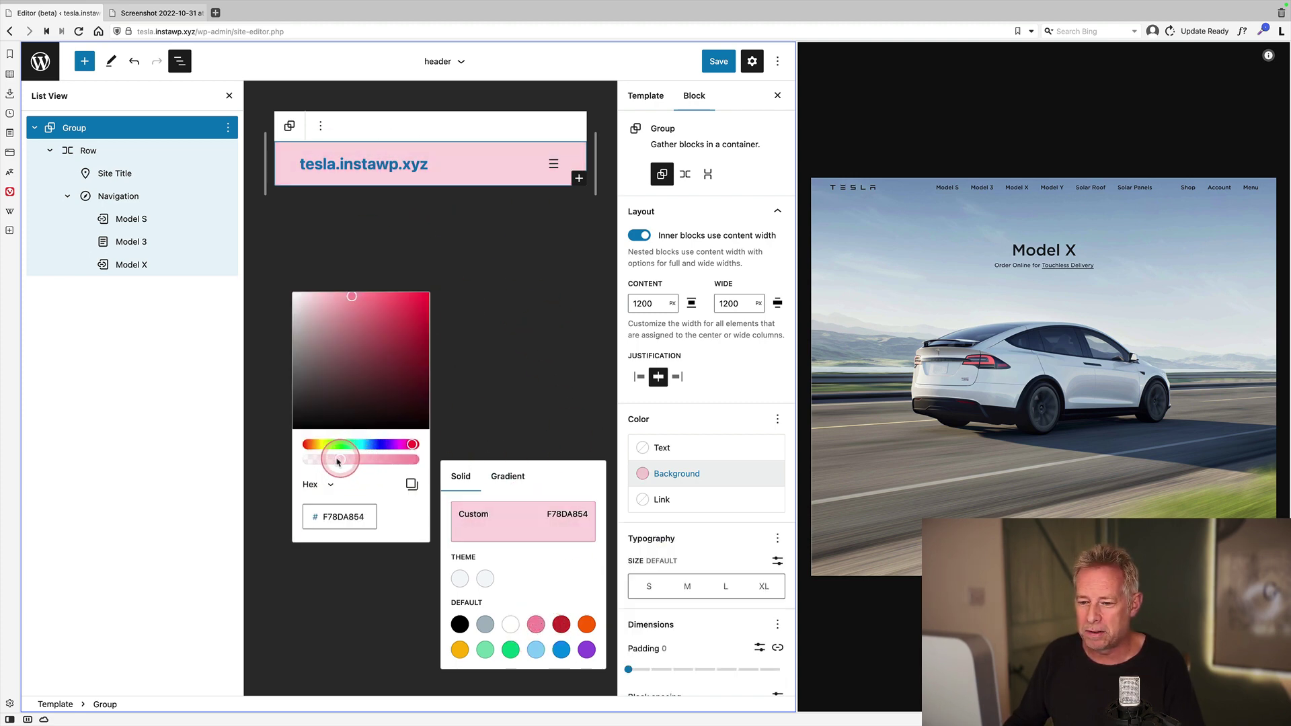
pyautogui.moveTo(338, 462); pyautogui.dragTo(289, 463)
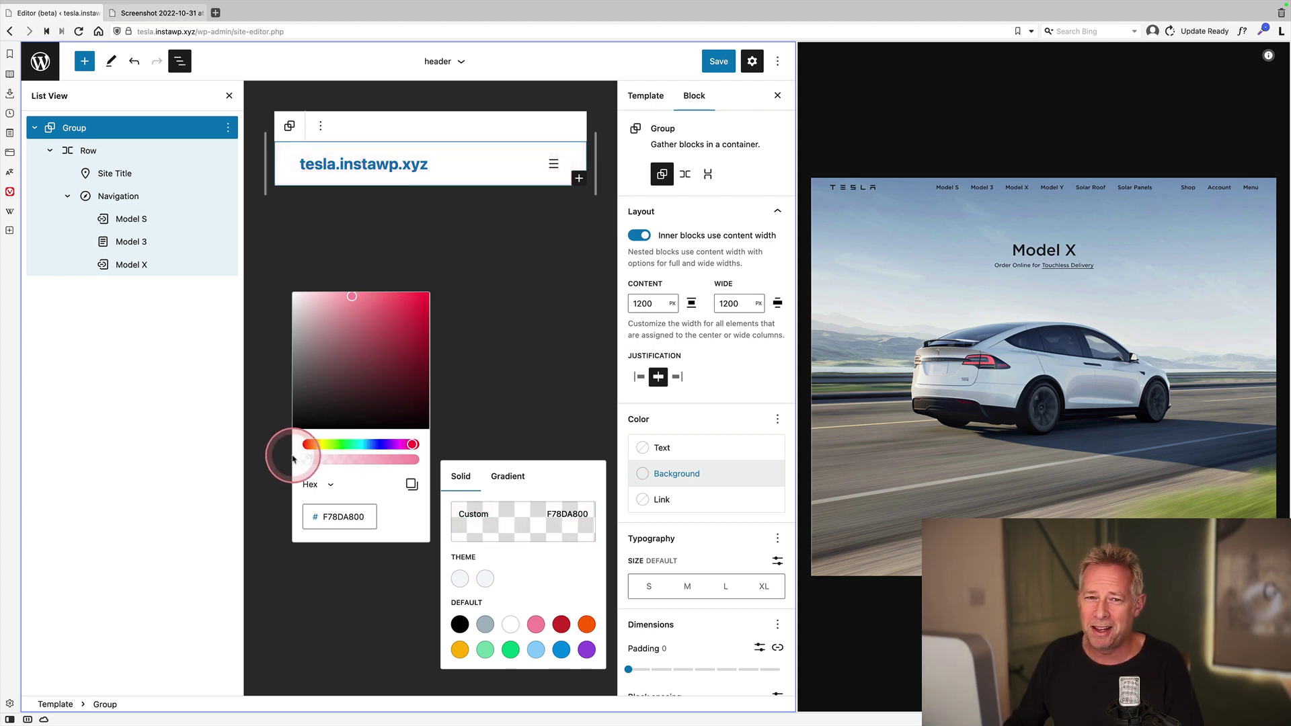
pyautogui.click(374, 161)
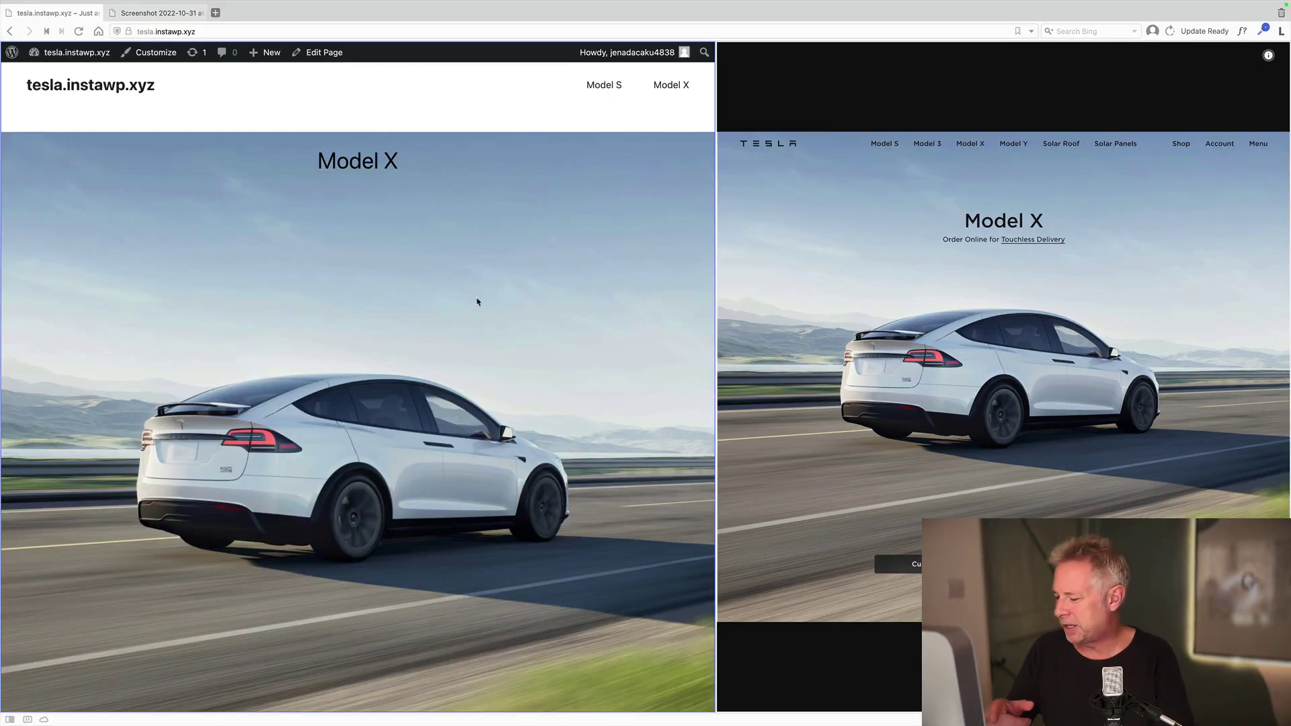
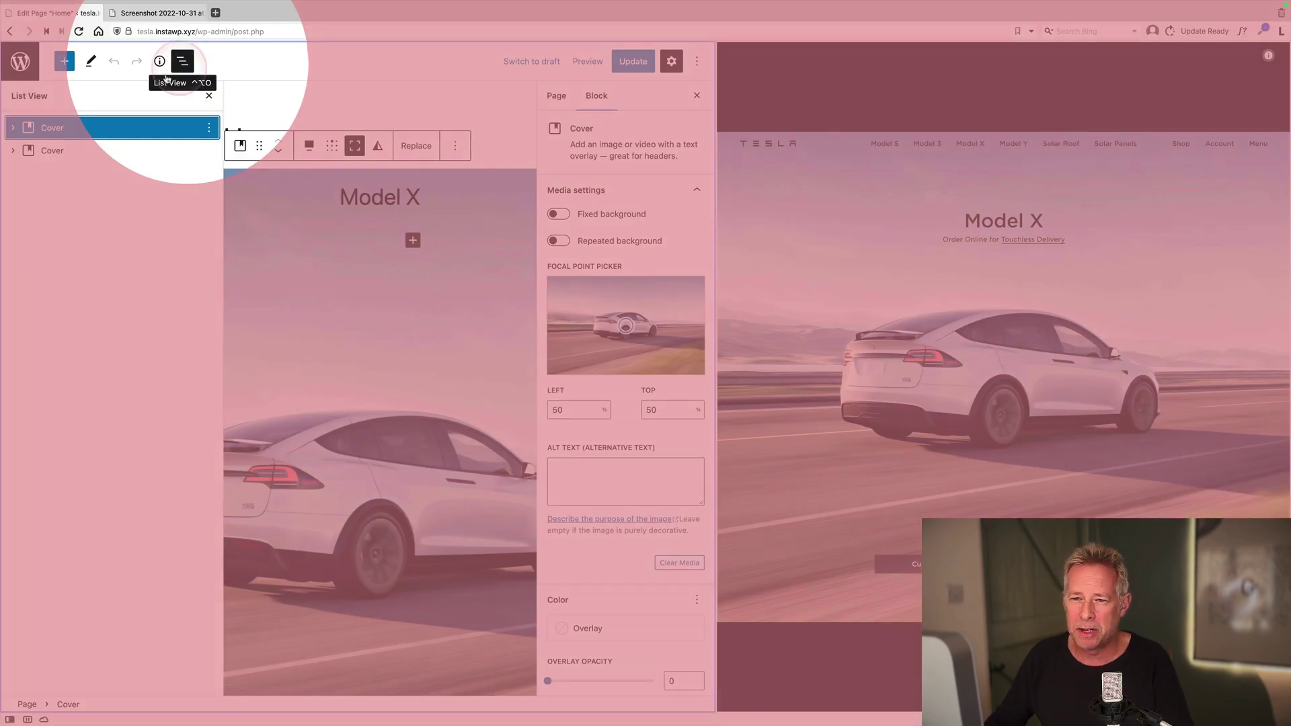
# Add the CSS class "scroller" to the Home page's first Cover block and update the page.
pyautogui.click(98, 121)
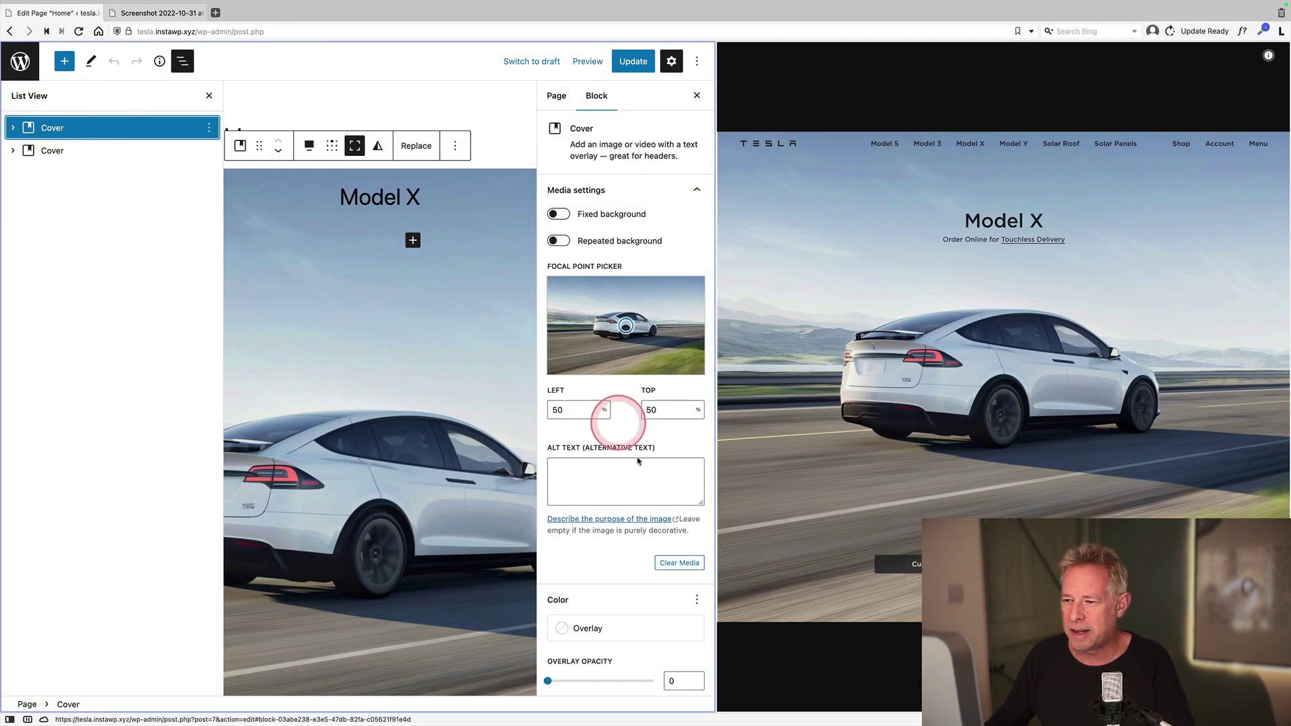
pyautogui.scroll(-5, 625, 458)
pyautogui.click(589, 683)
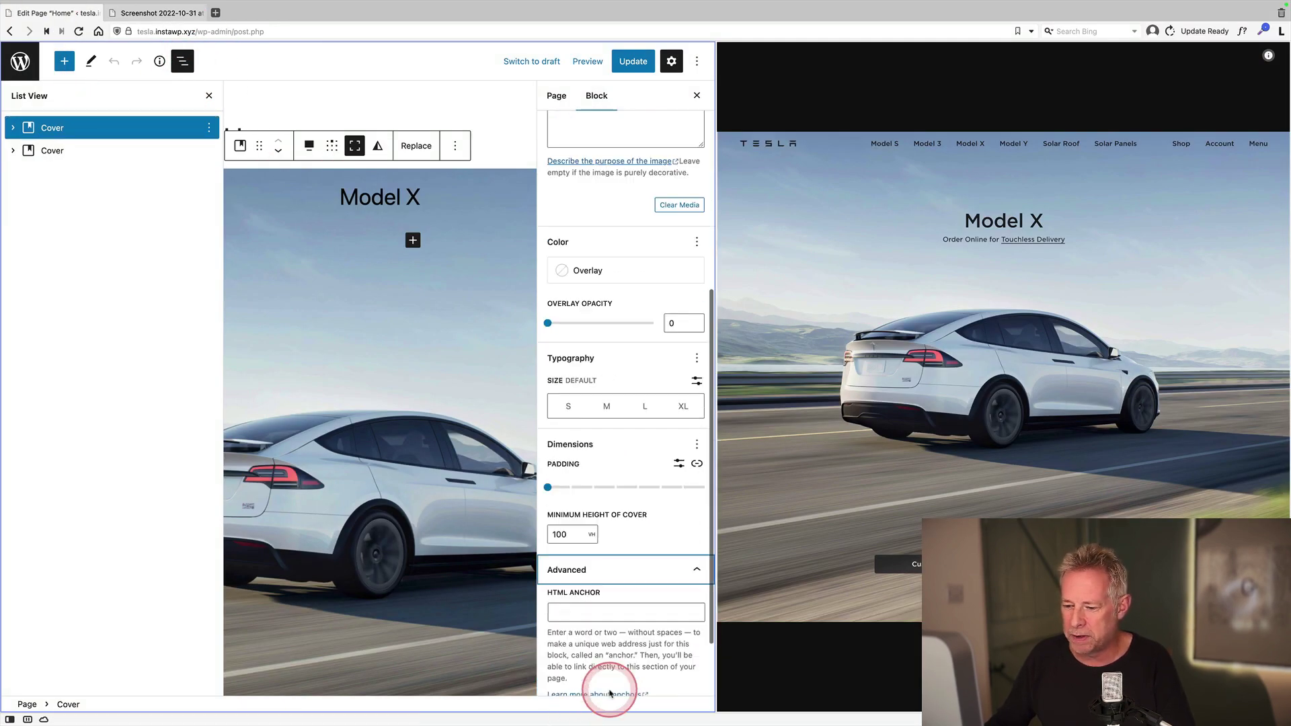
pyautogui.click(606, 653)
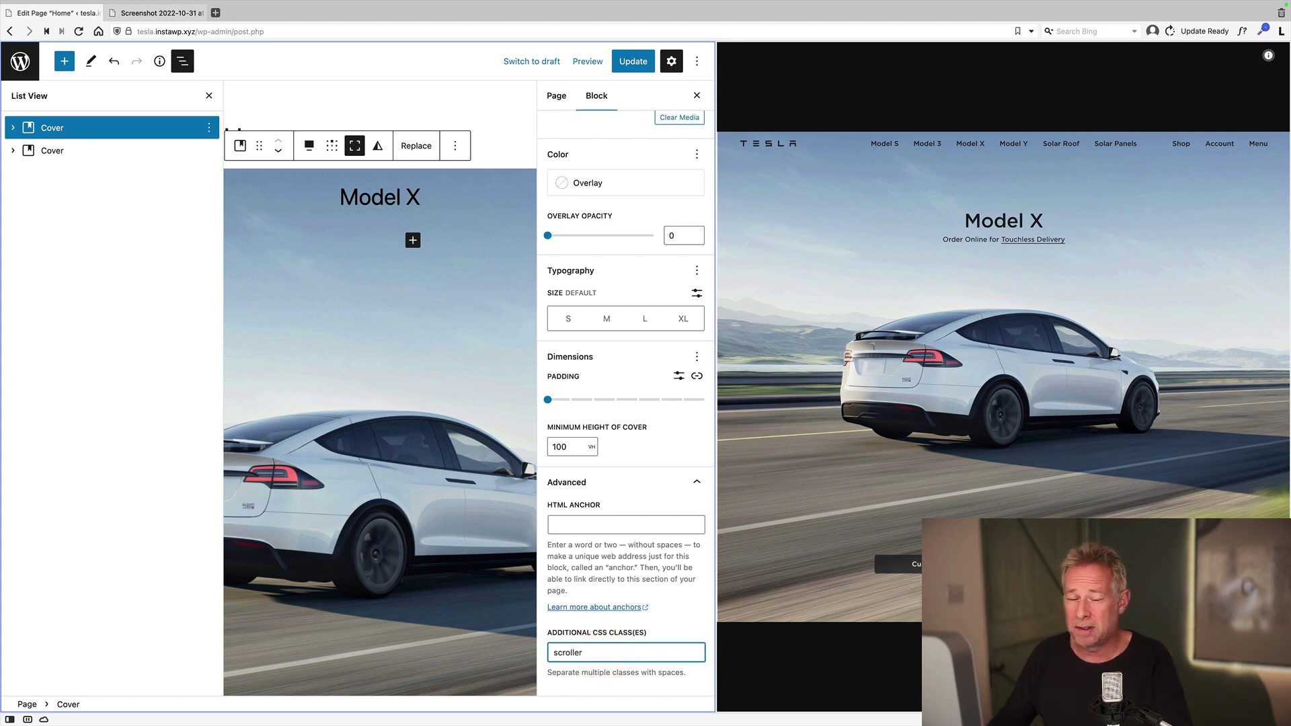
pyautogui.click(632, 61)
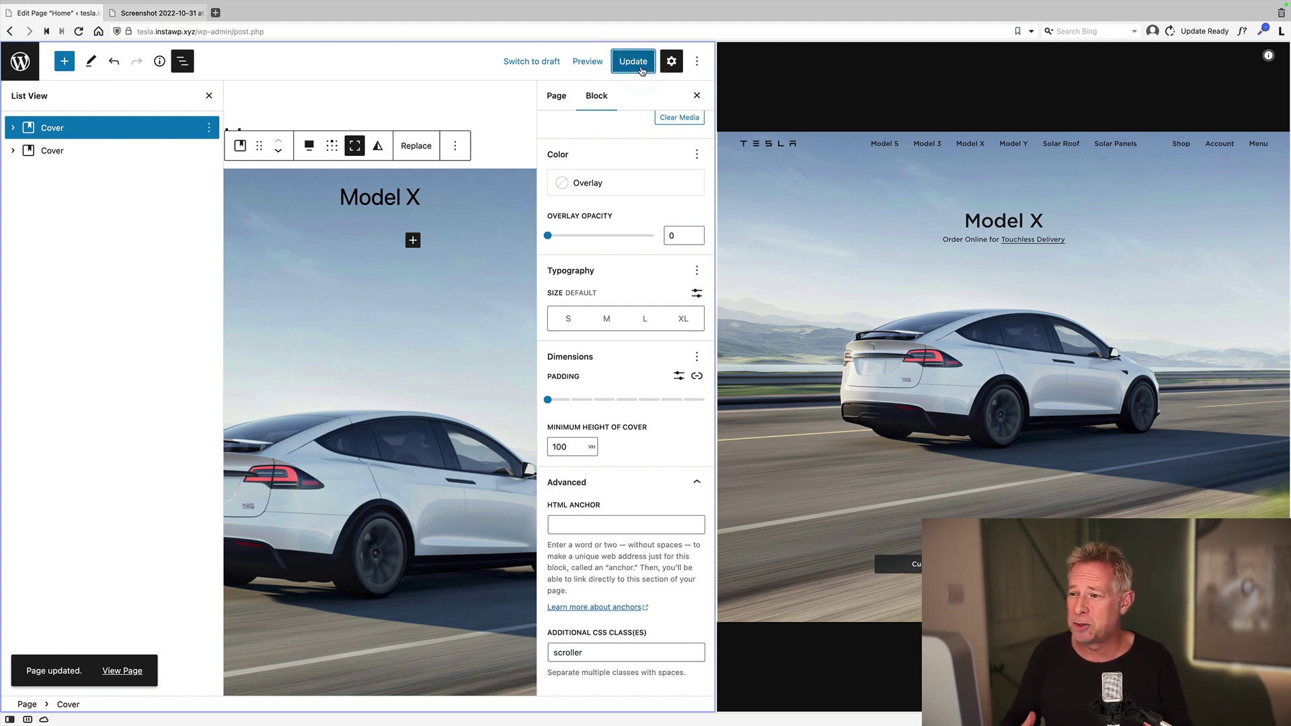
pyautogui.click(694, 98)
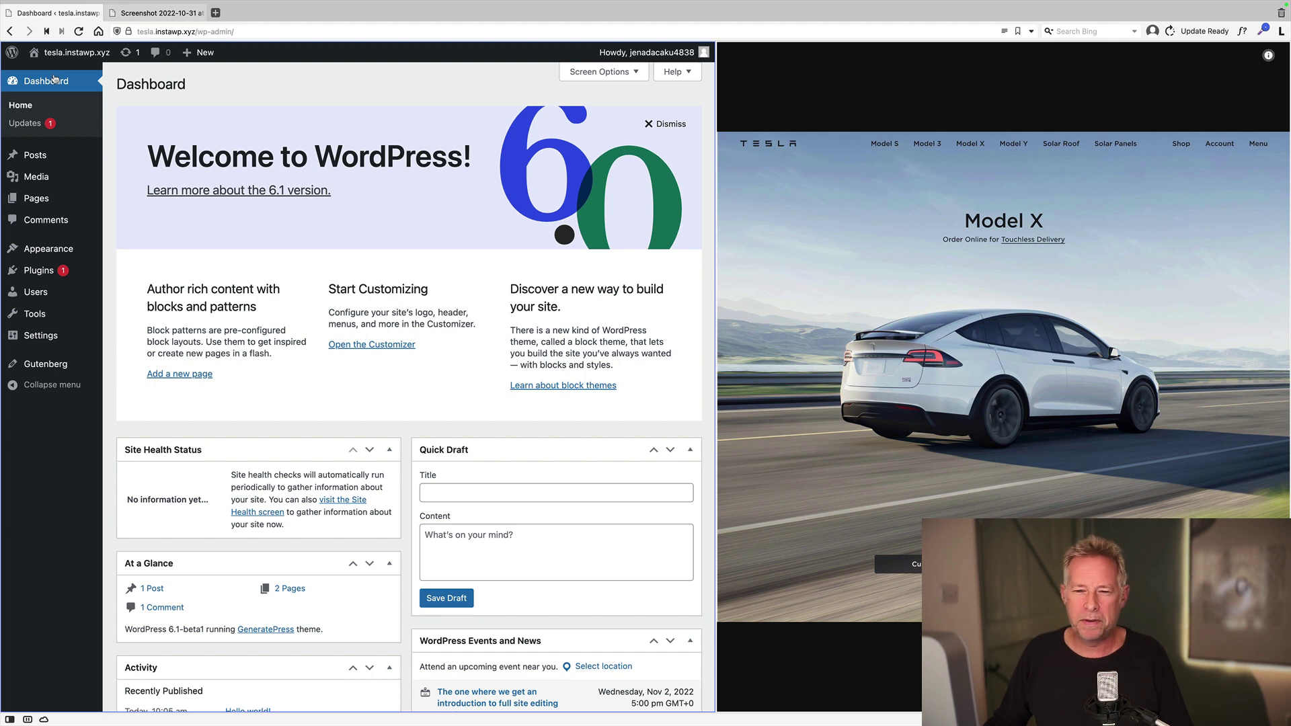
# Search the directory of new plugins for "custom css".
pyautogui.moveTo(81, 266)
pyautogui.click(153, 291)
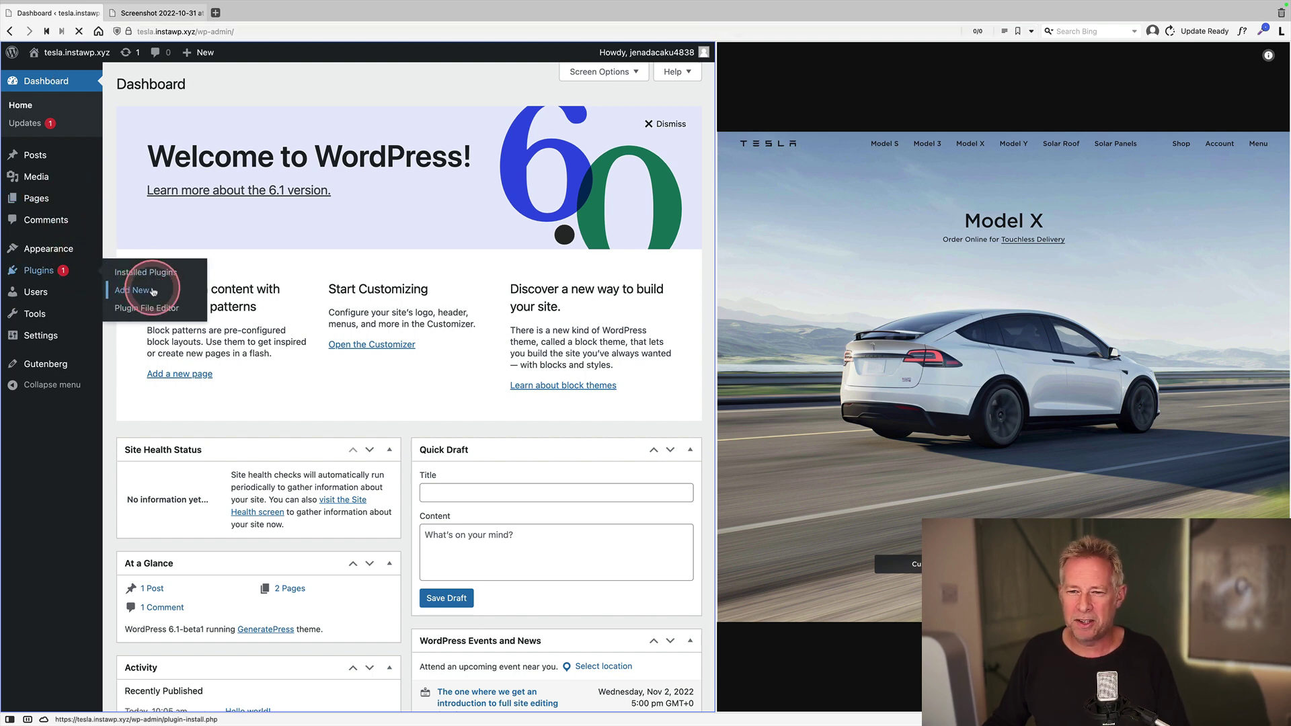
pyautogui.click(356, 310)
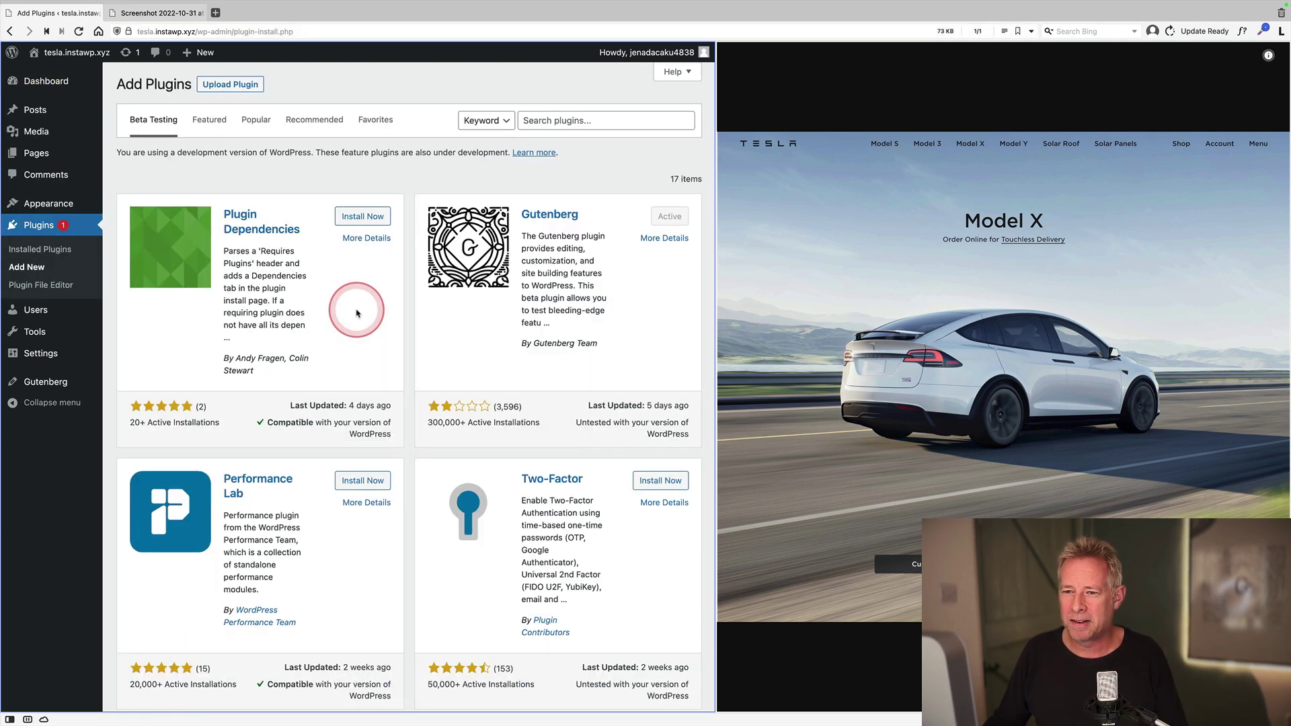
pyautogui.click(599, 122)
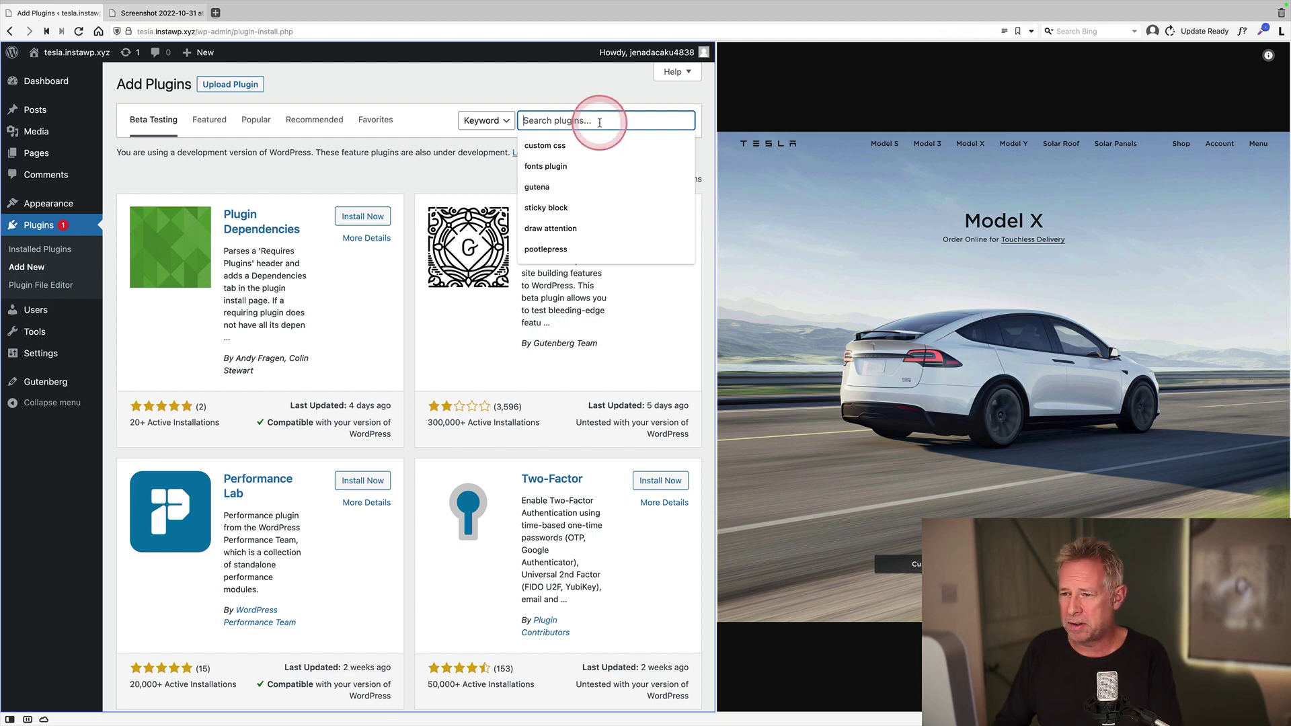
pyautogui.write('custom css')
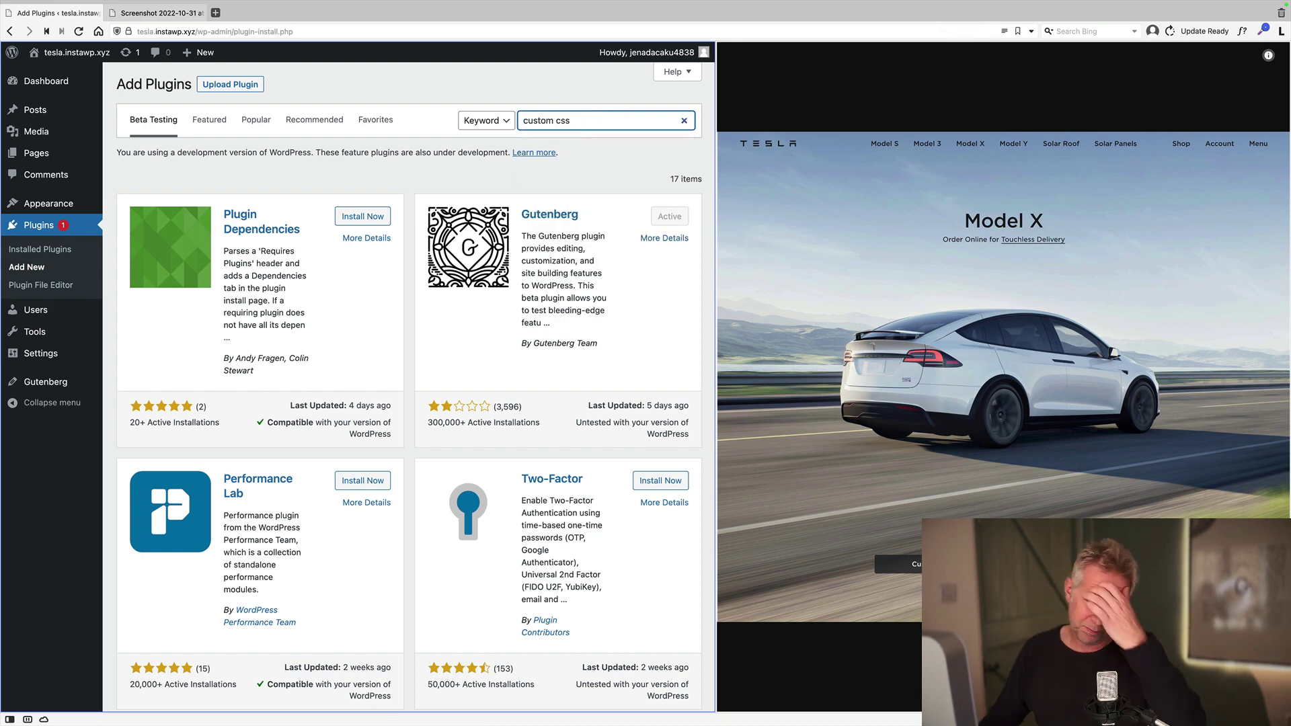
pyautogui.click(525, 191)
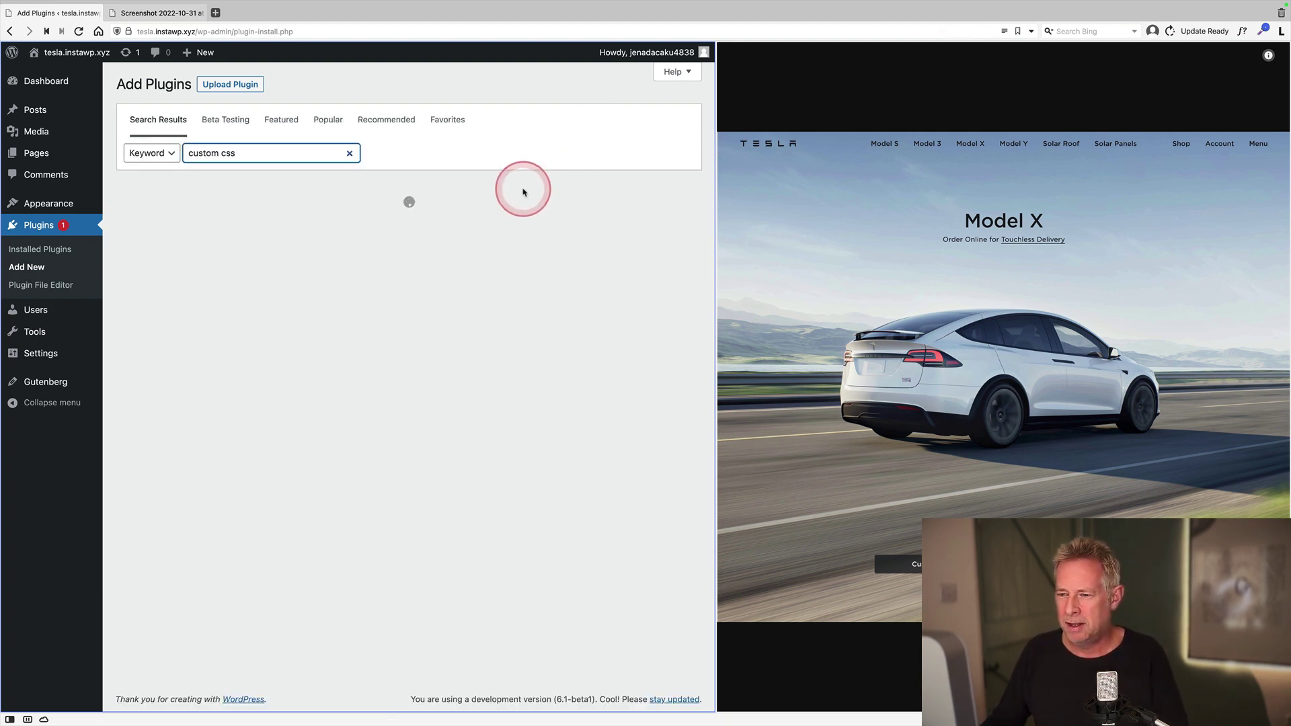
# Install and activate the Simple Custom CSS Plugin.
pyautogui.scroll(-3, 475, 407)
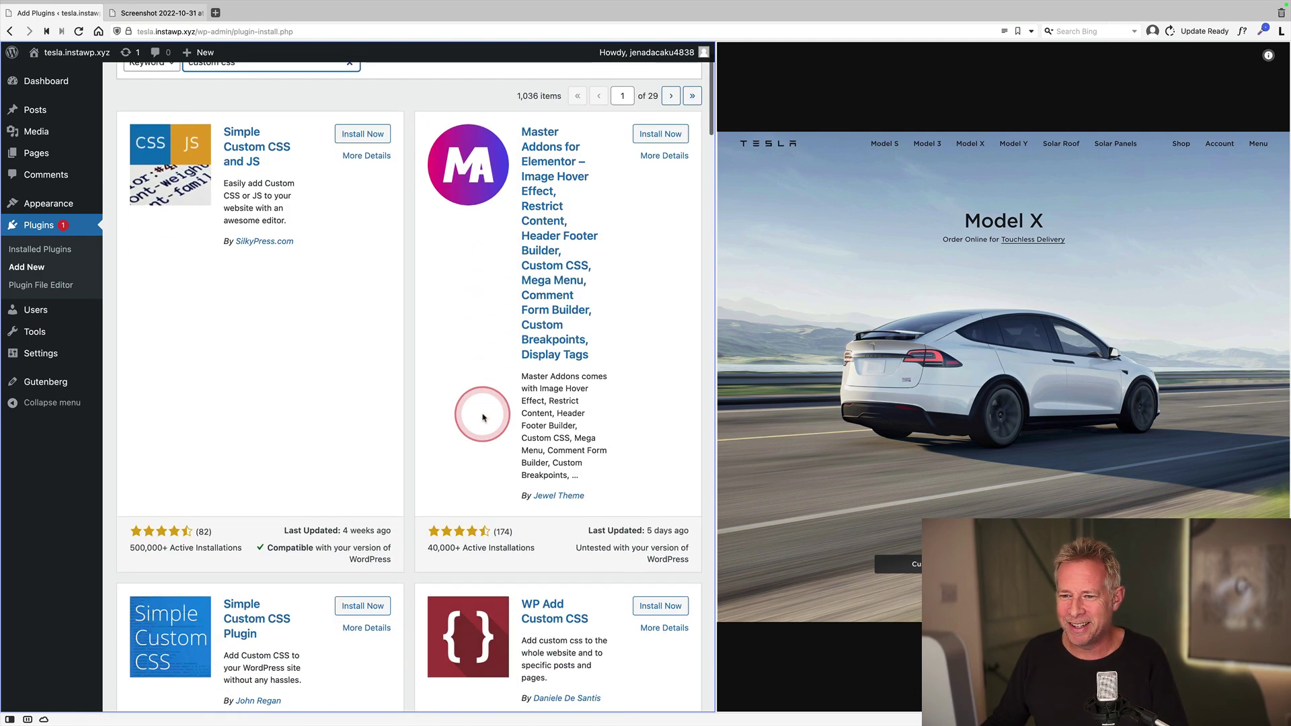
pyautogui.scroll(-4, 340, 430)
pyautogui.click(353, 460)
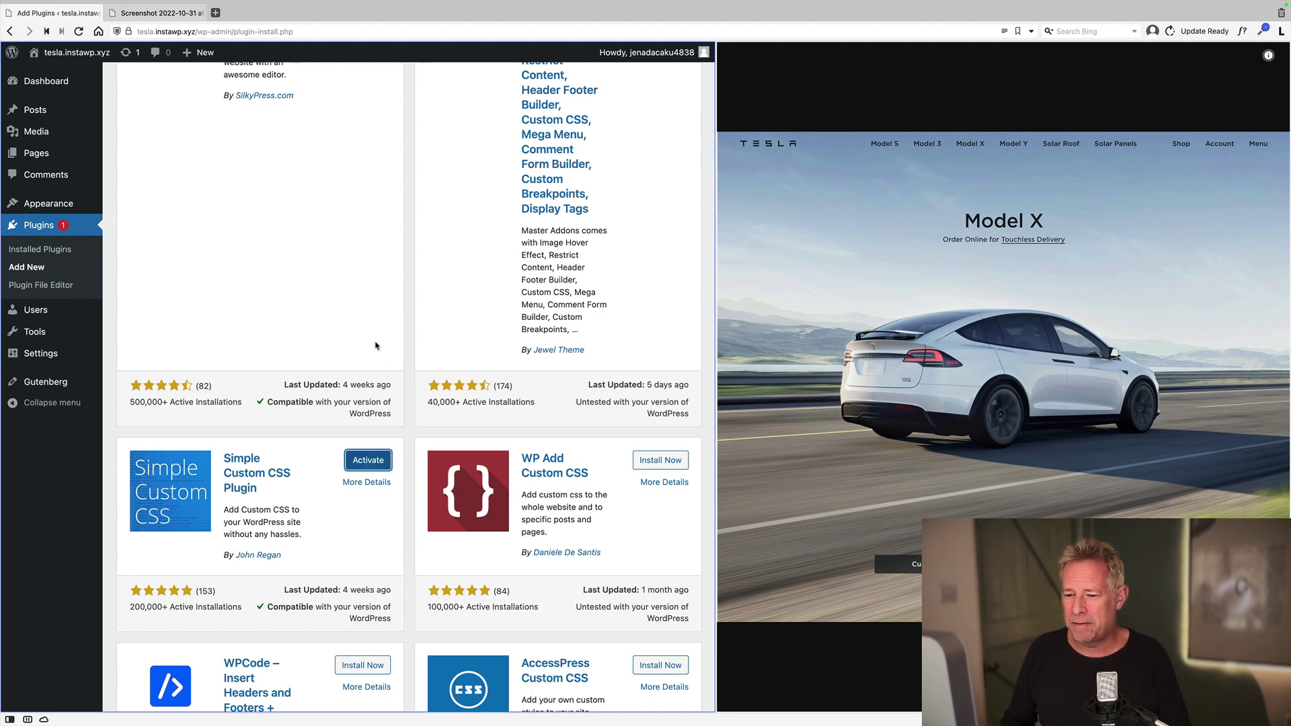
pyautogui.click(370, 461)
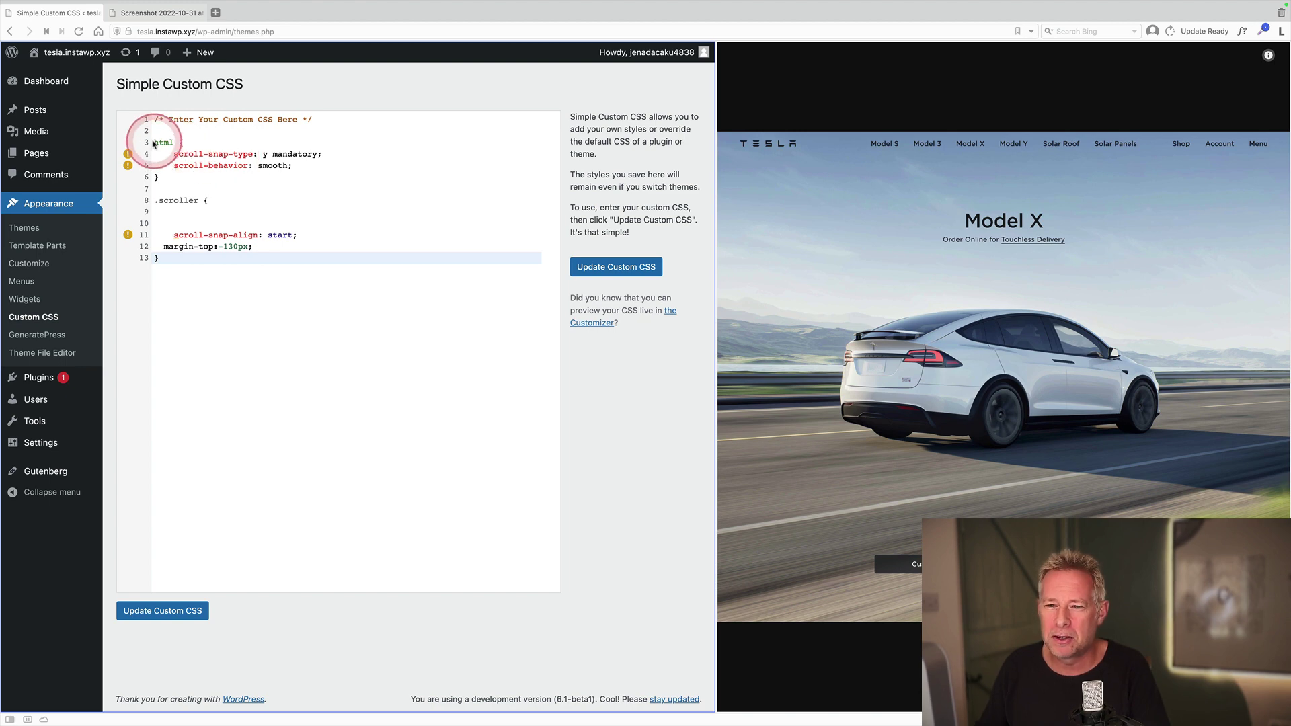
# Examine the html scroll-snap rules and the .scroller rule's snap alignment and top margin in the custom CSS.
pyautogui.click(154, 144)
pyautogui.click(215, 177)
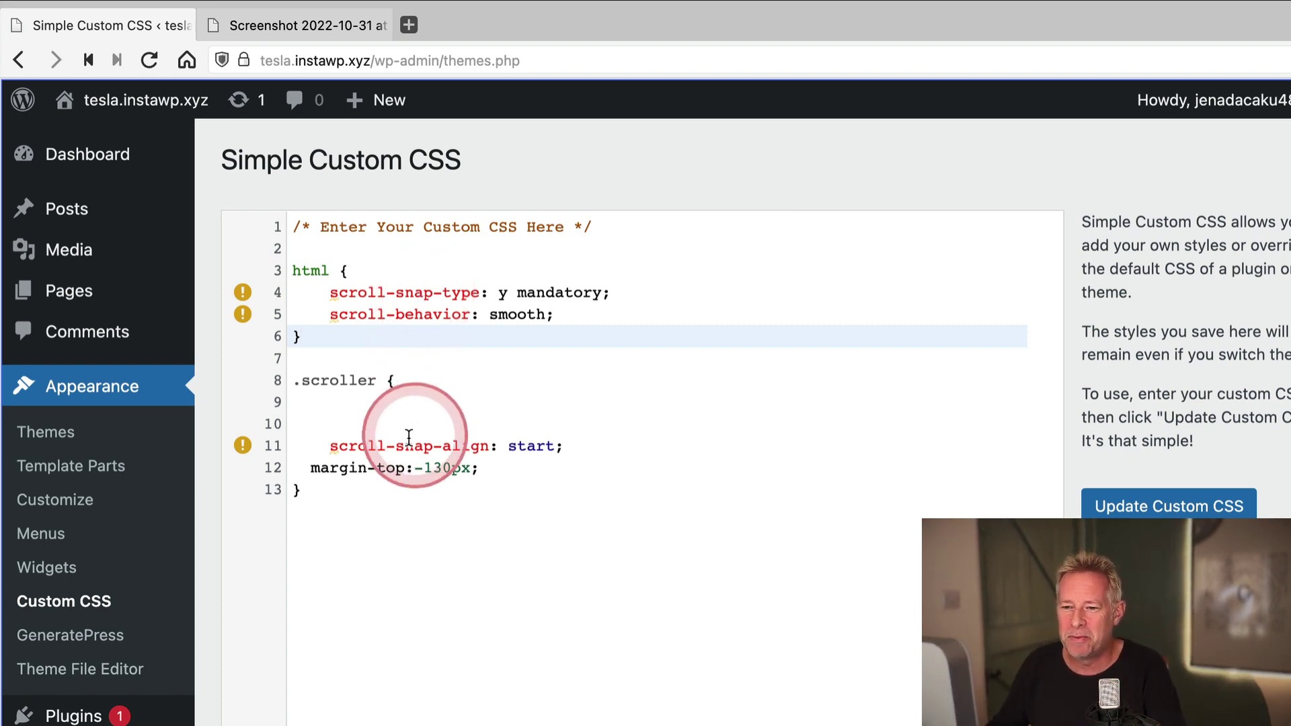
pyautogui.click(318, 271)
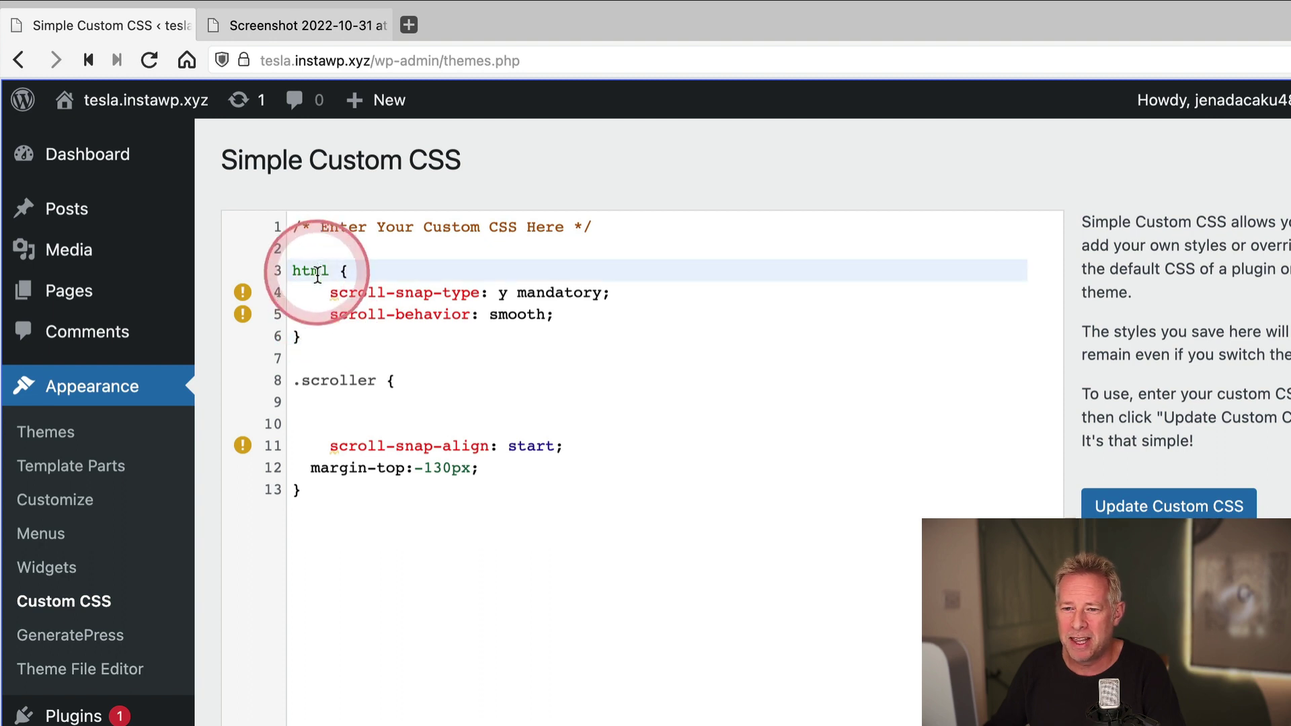
pyautogui.moveTo(336, 311)
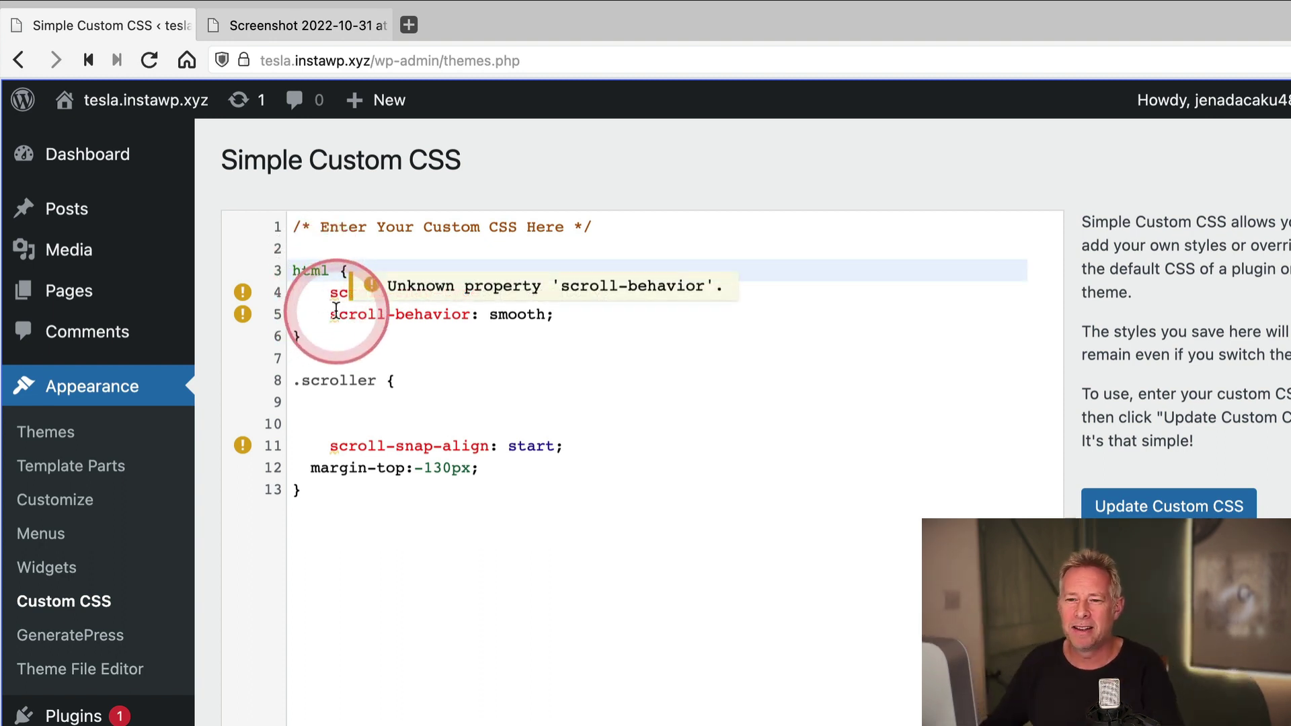
pyautogui.click(352, 379)
pyautogui.doubleClick(353, 380)
pyautogui.click(425, 381)
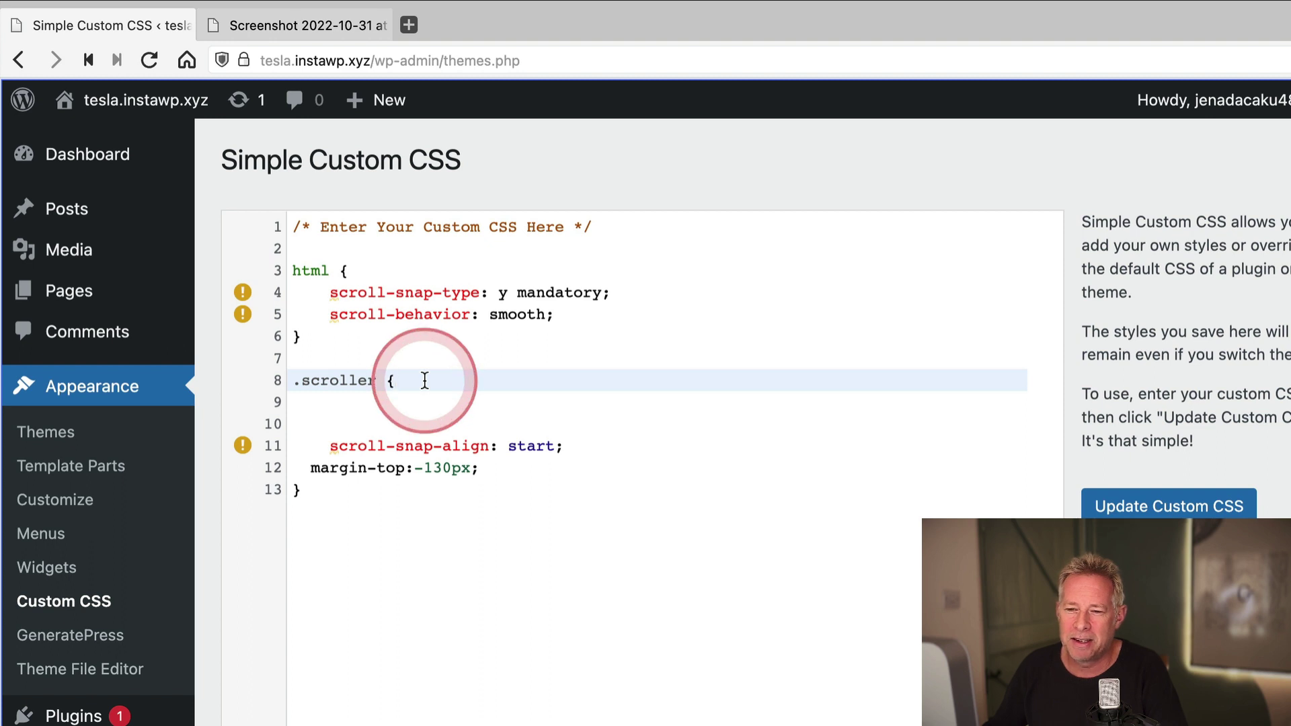
pyautogui.click(437, 447)
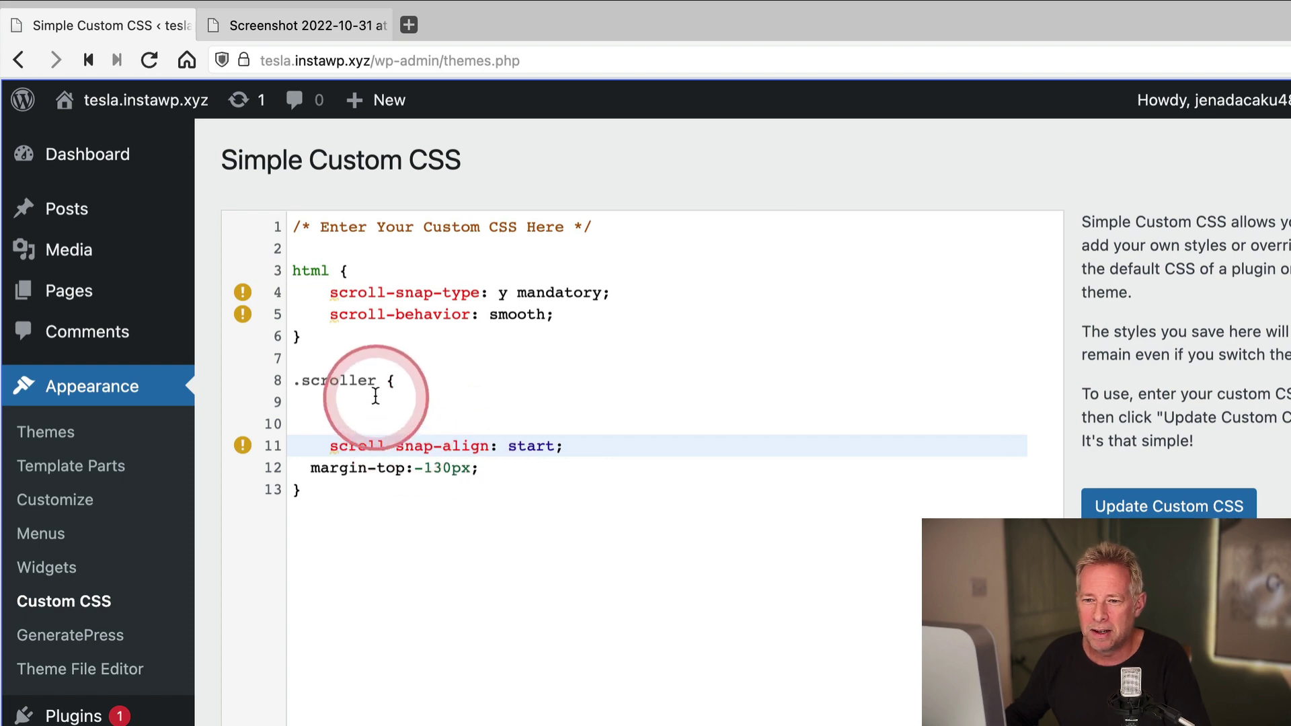
pyautogui.doubleClick(338, 381)
pyautogui.moveTo(572, 446); pyautogui.dragTo(372, 445)
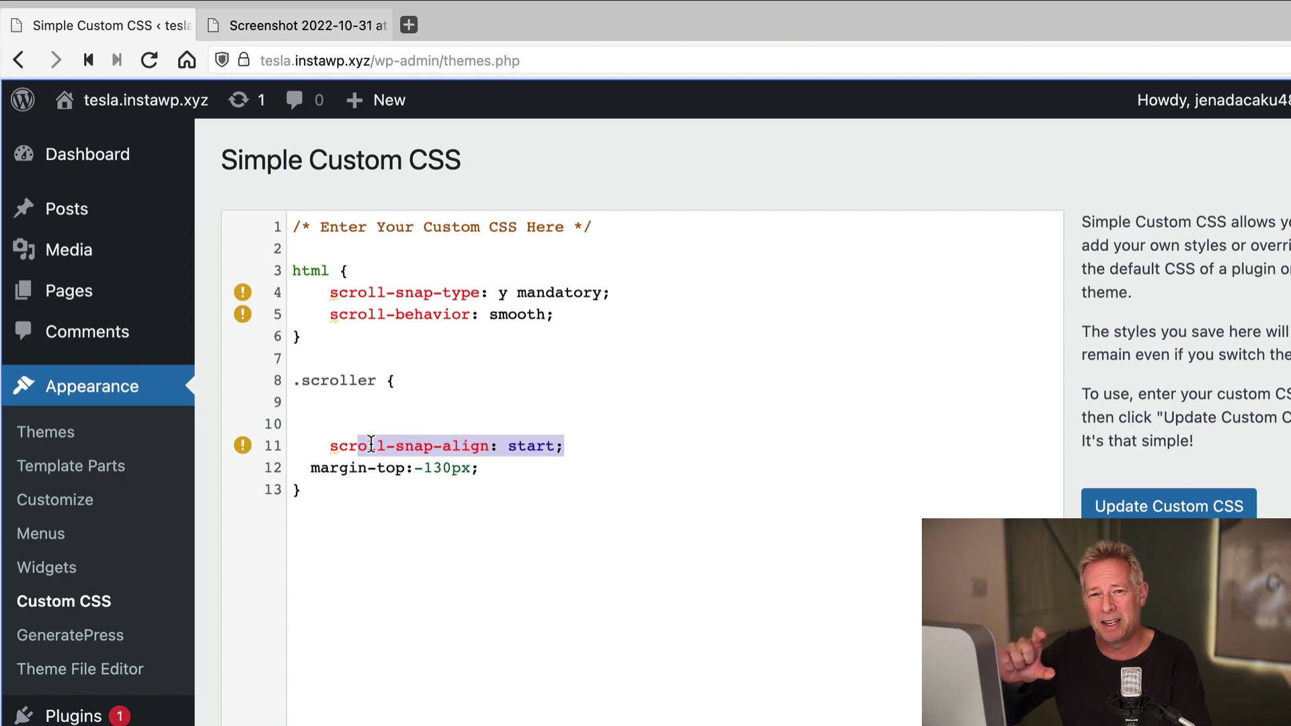
pyautogui.moveTo(371, 445); pyautogui.dragTo(436, 394)
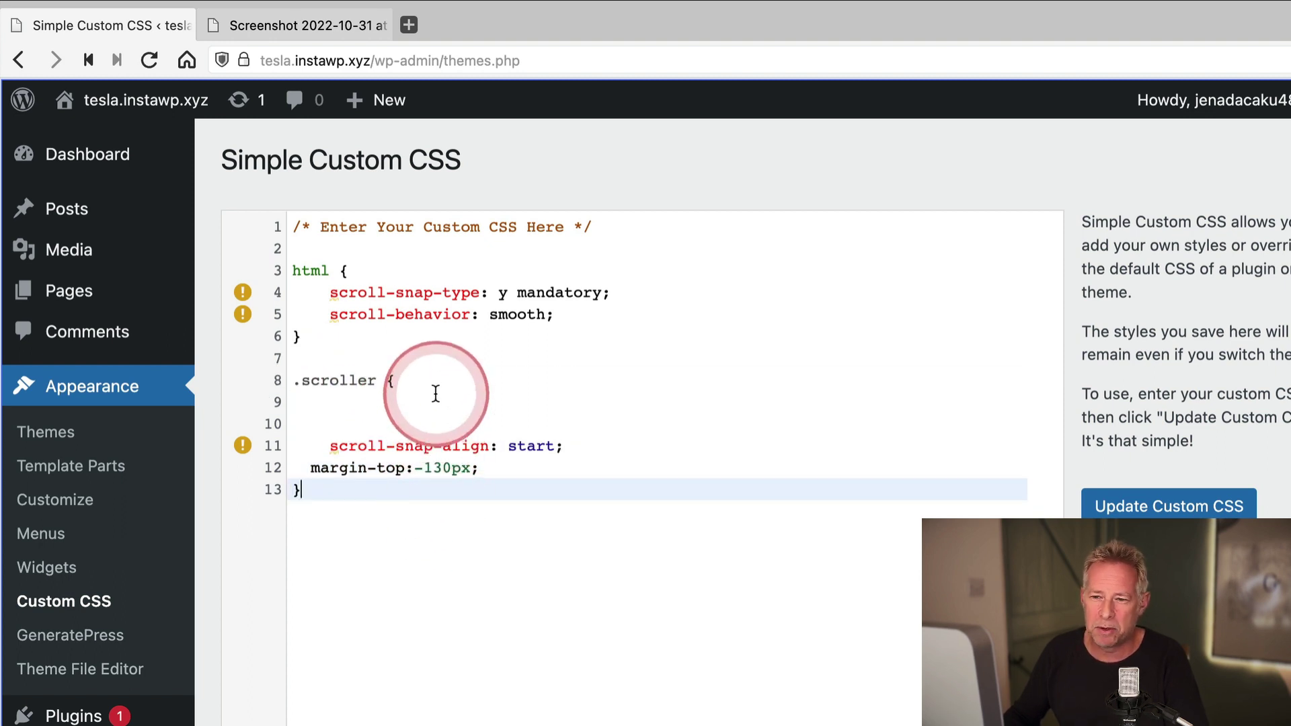
pyautogui.click(420, 470)
pyautogui.click(357, 379)
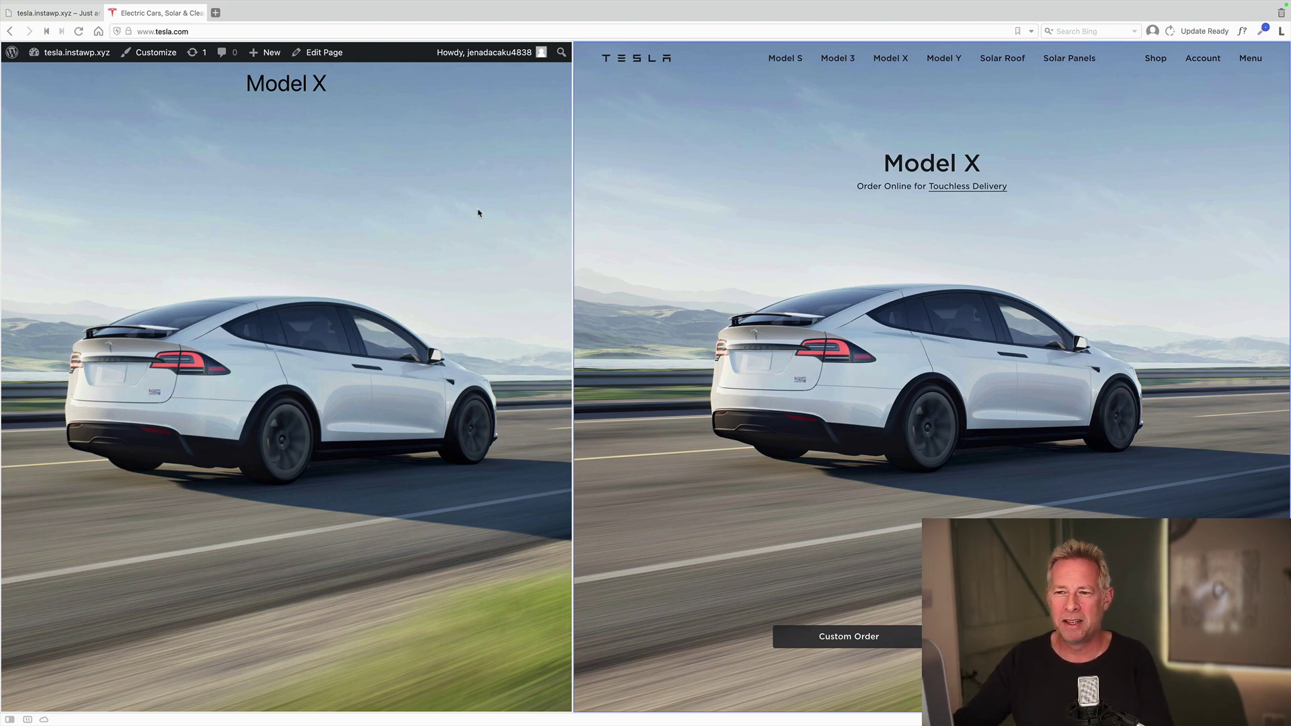
# Test the snap scrolling on the published homepage and return to the WordPress dashboard.
pyautogui.scroll(1, 479, 213)
pyautogui.scroll(-3, 826, 290)
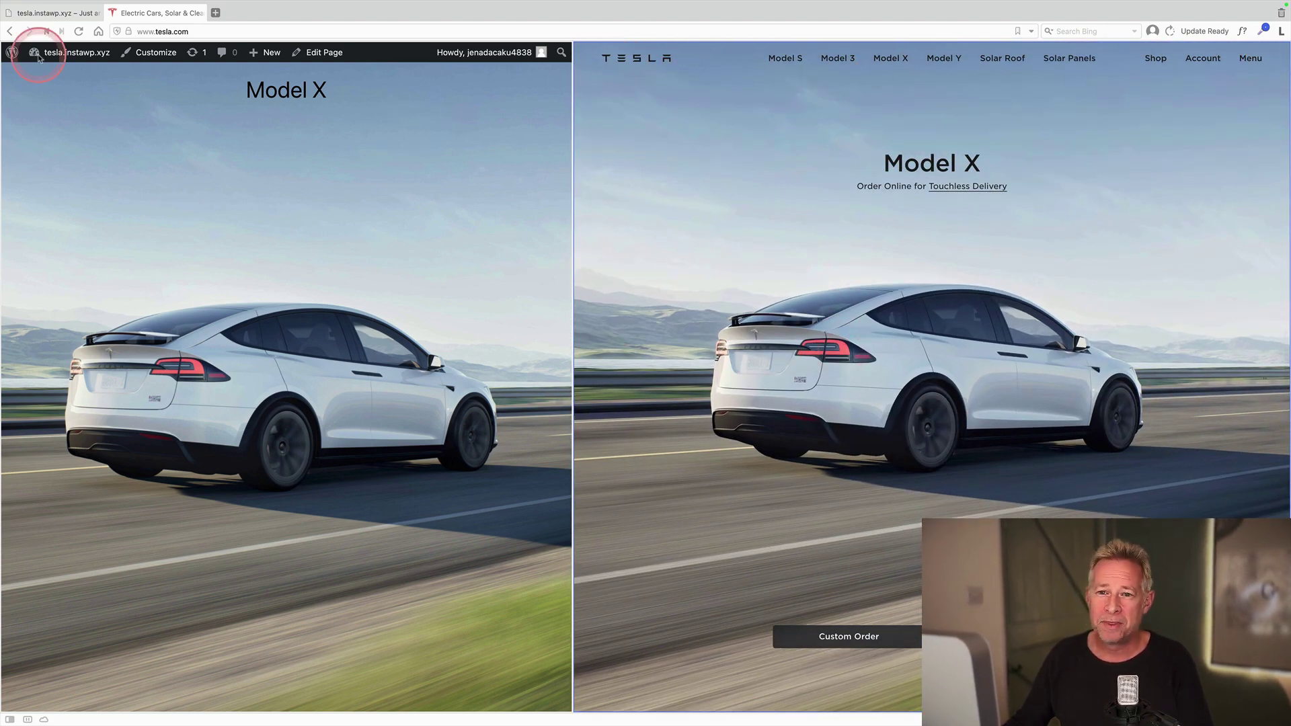
pyautogui.moveTo(66, 53)
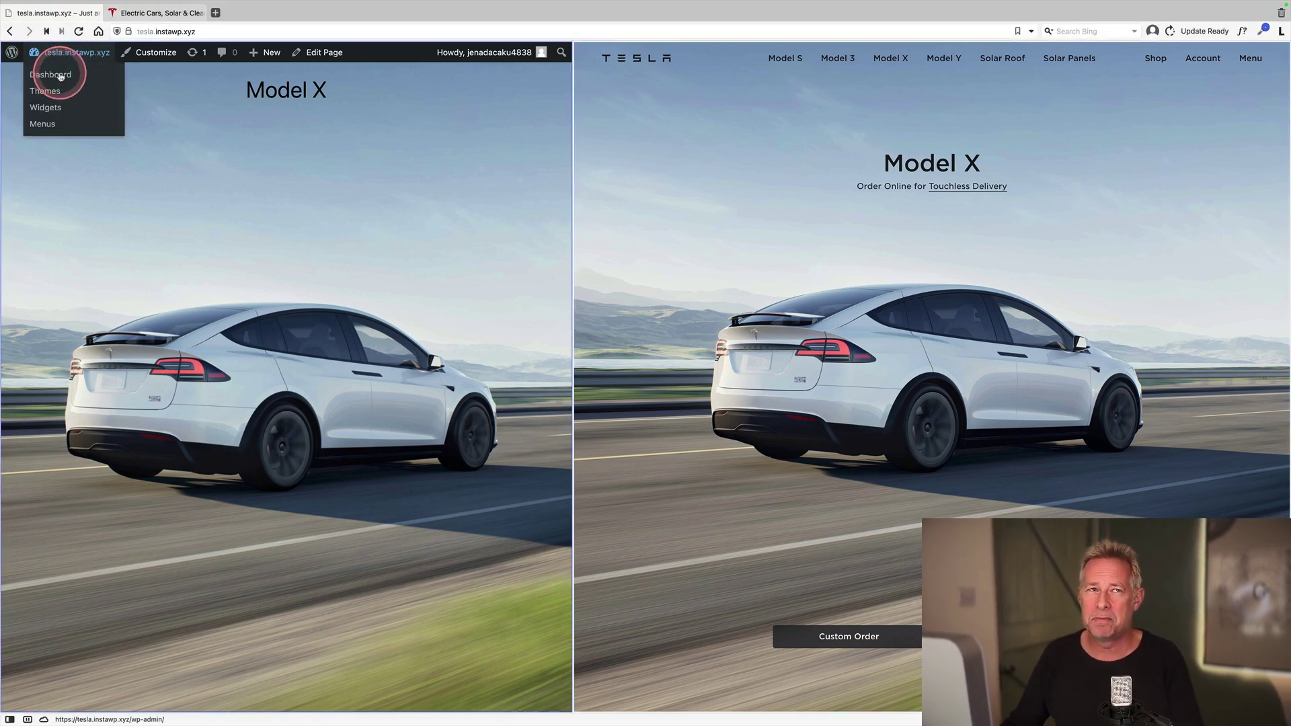
pyautogui.click(61, 76)
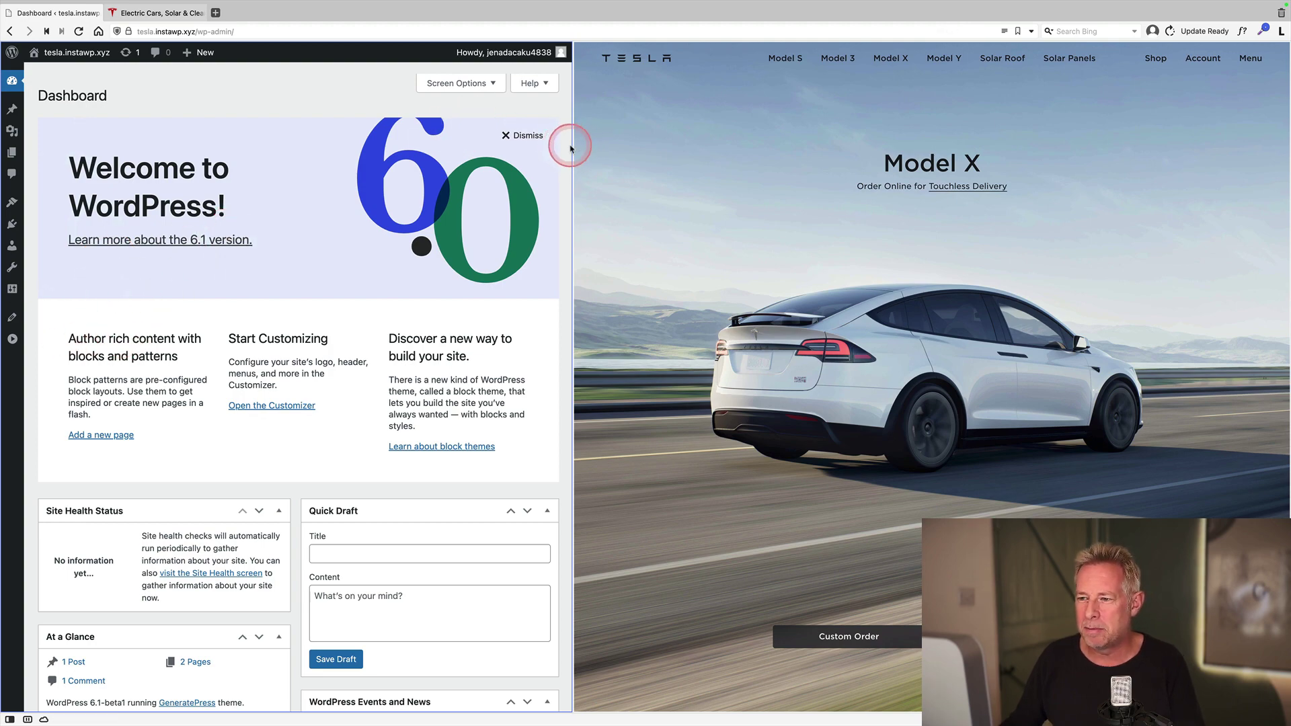
pyautogui.moveTo(571, 144); pyautogui.dragTo(731, 142)
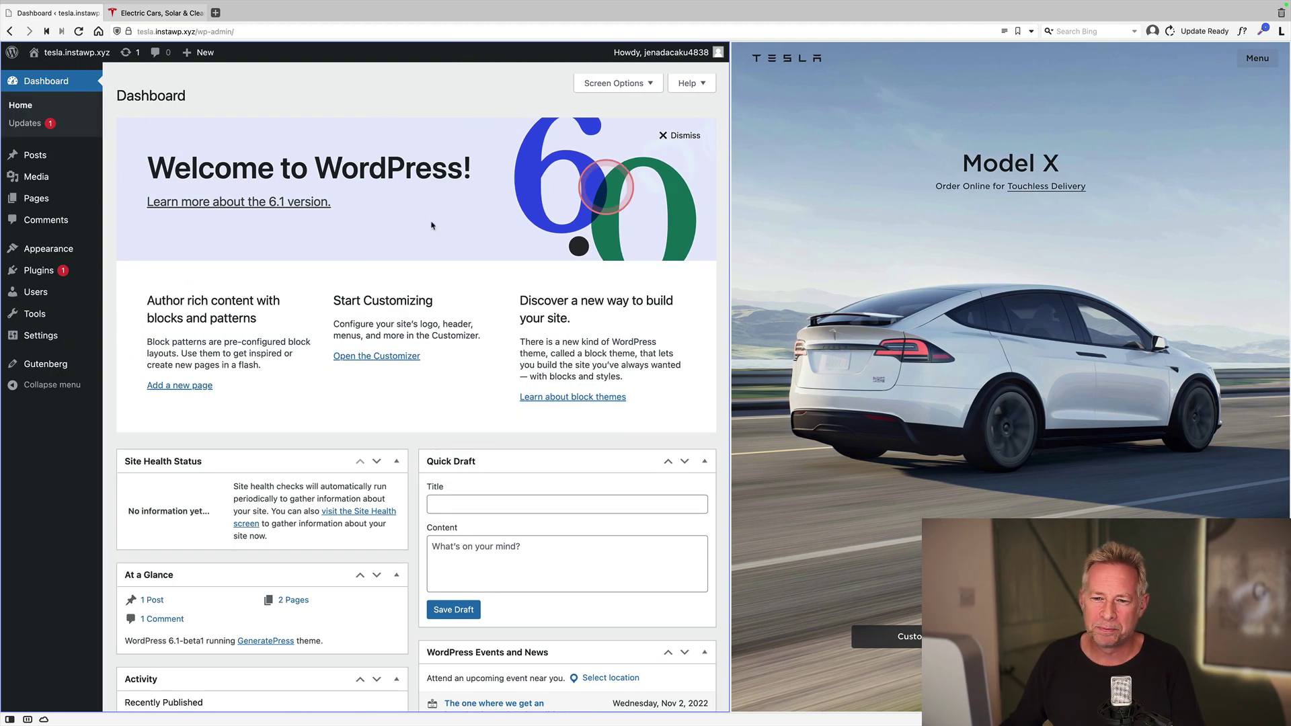
# Review the site's installed themes and plugins.
pyautogui.click(29, 261)
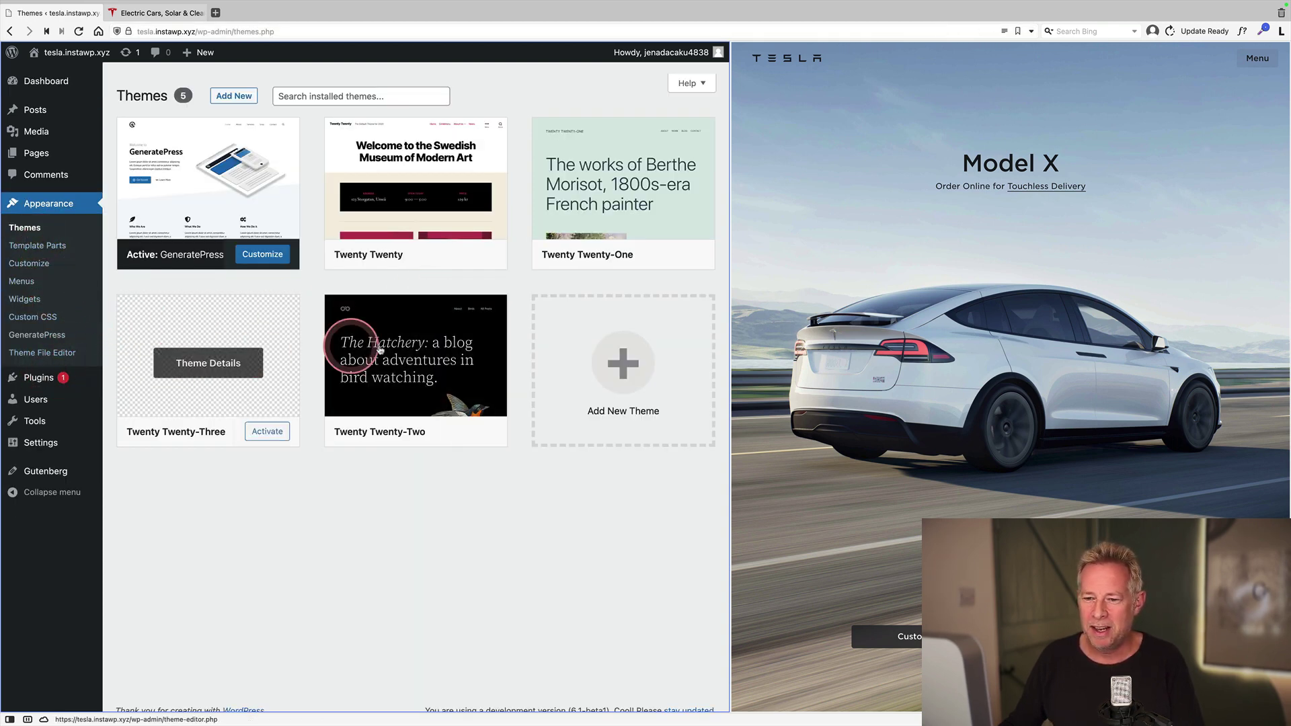
pyautogui.moveTo(380, 350)
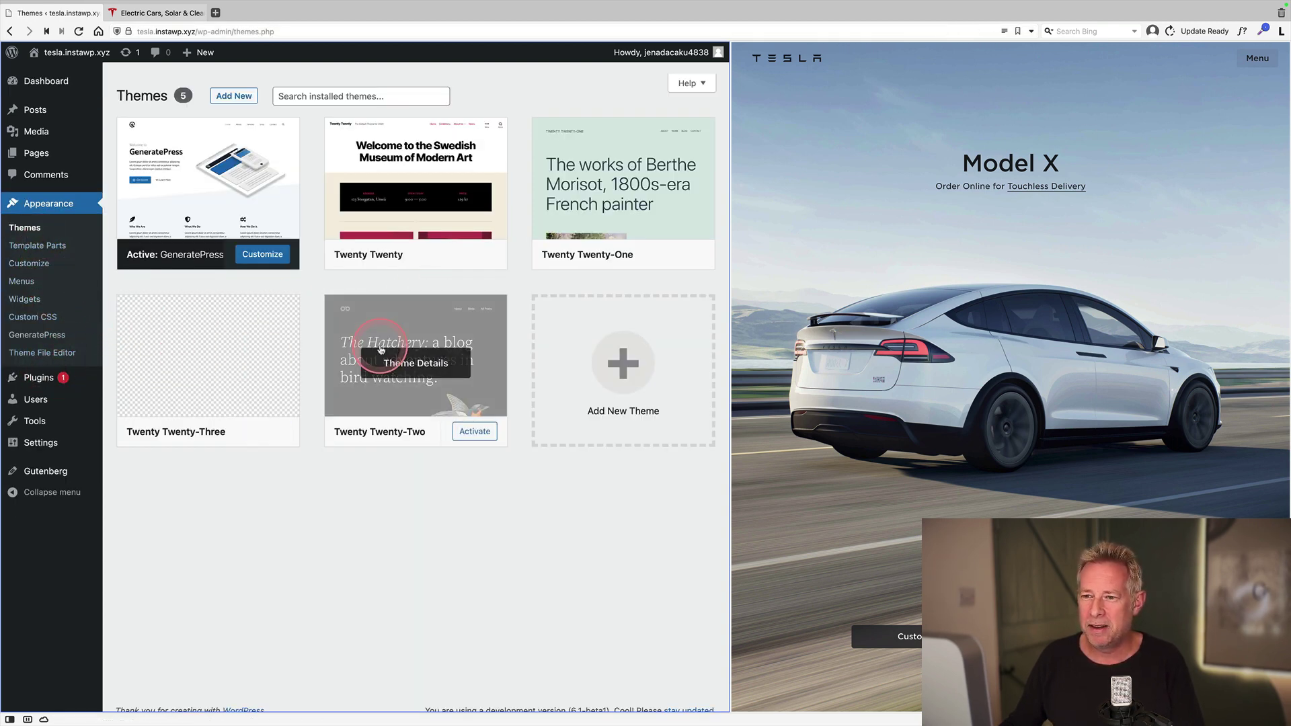
pyautogui.click(39, 379)
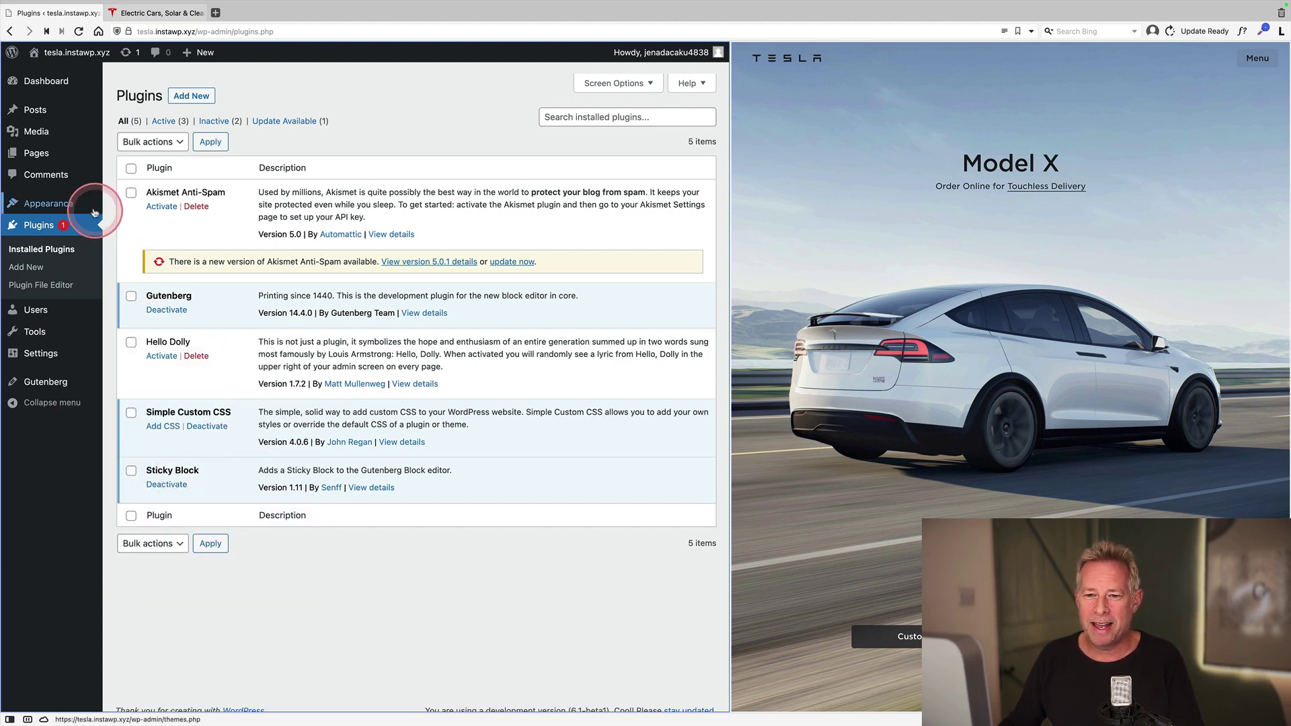
pyautogui.moveTo(94, 211)
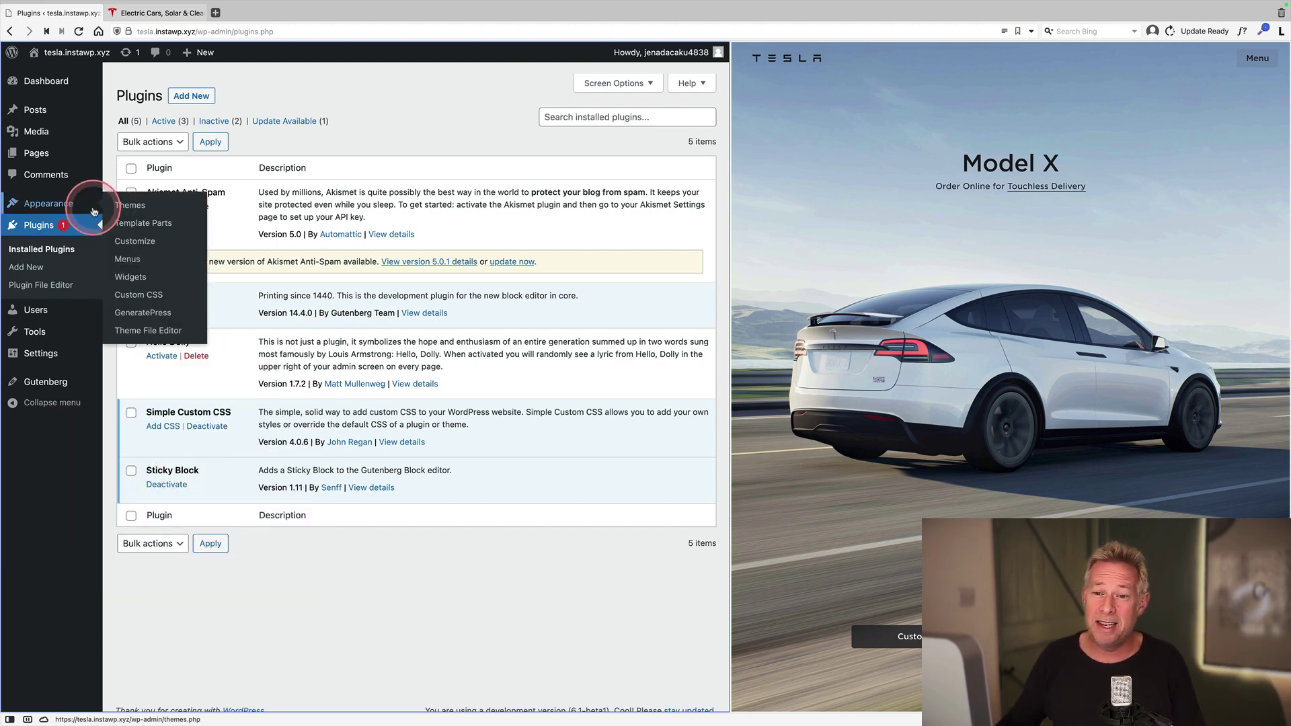
pyautogui.click(133, 205)
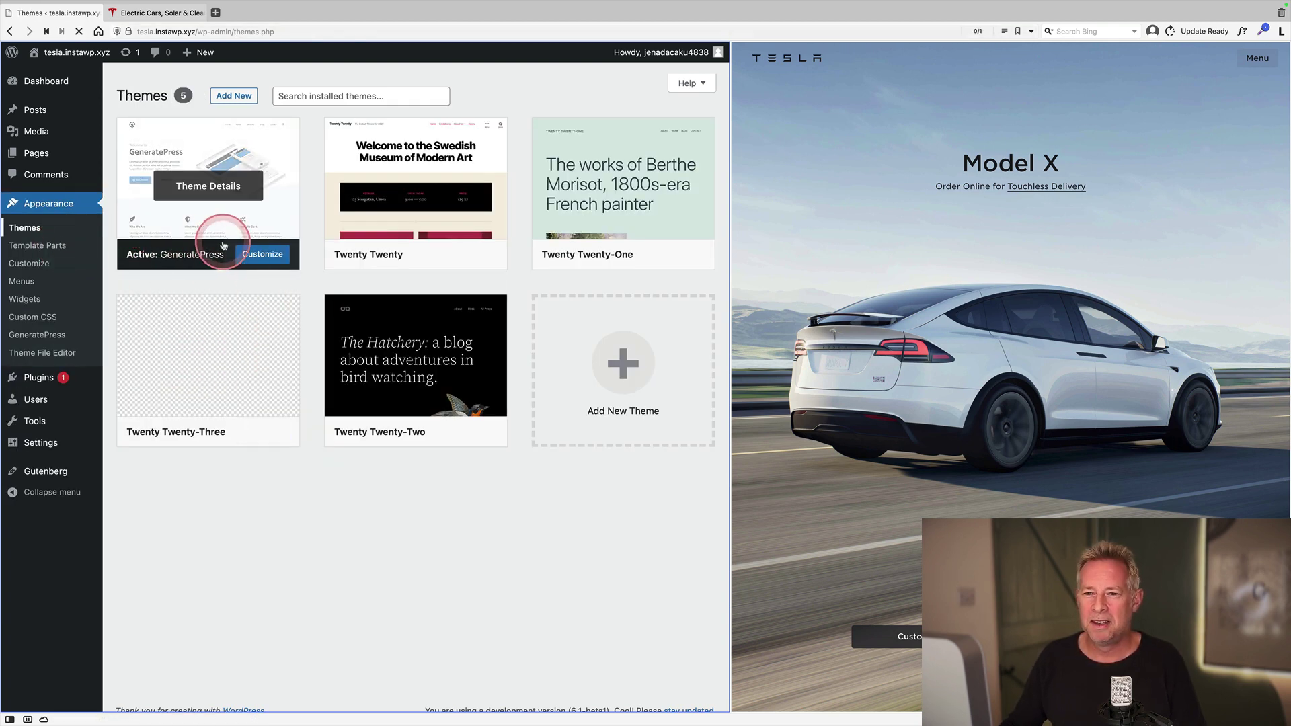
# Open the header template part in the site editor and expand its Group block in the block list.
pyautogui.click(75, 260)
pyautogui.click(61, 254)
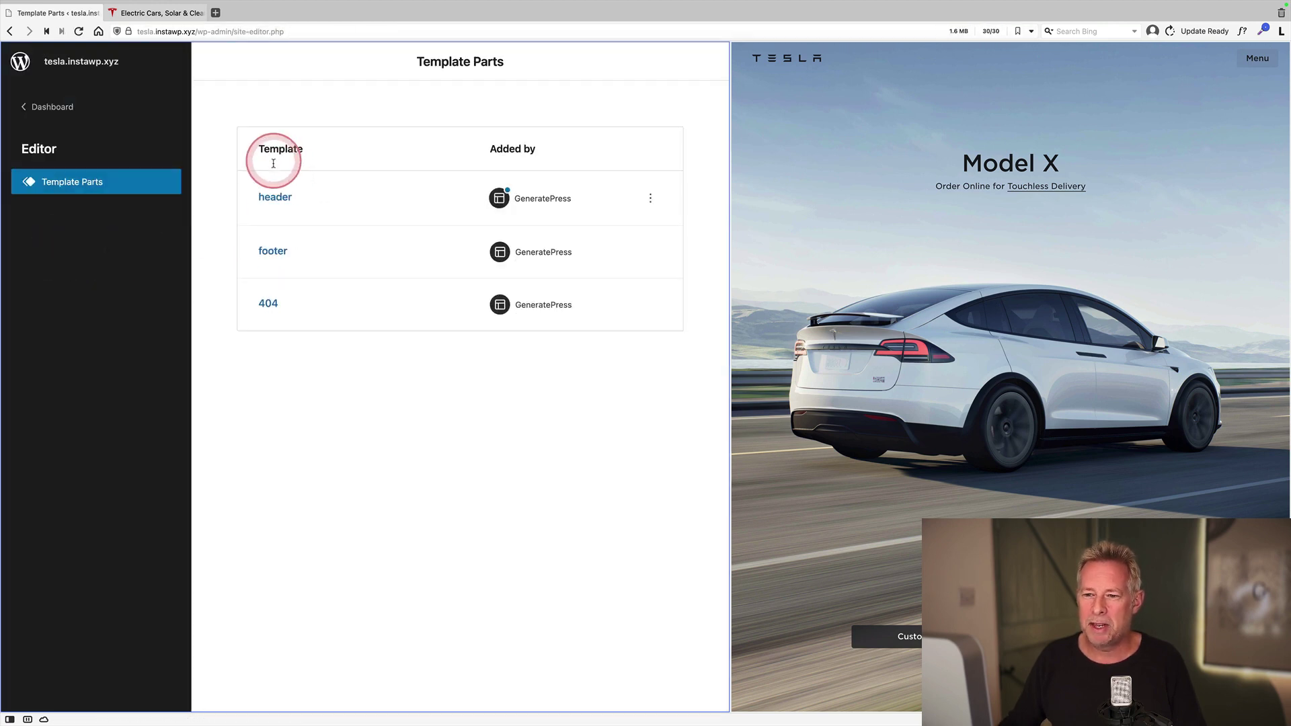
pyautogui.click(275, 198)
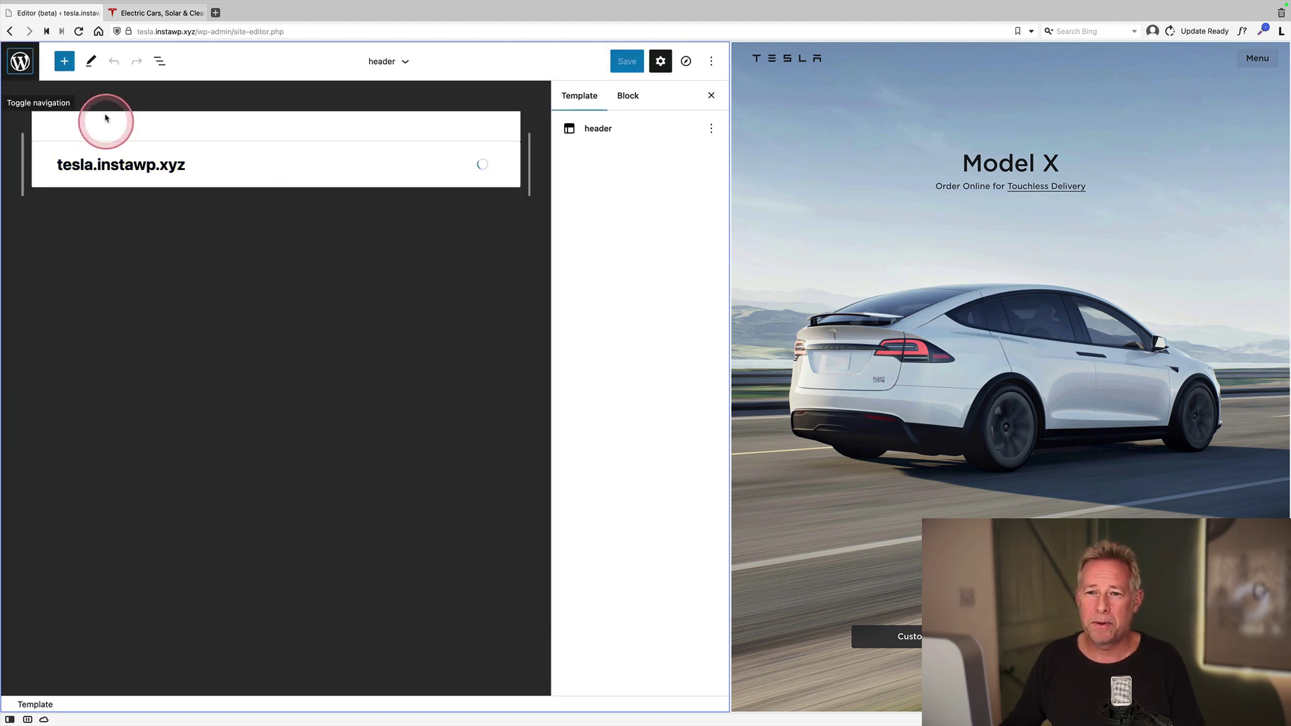
pyautogui.click(160, 62)
pyautogui.click(20, 130)
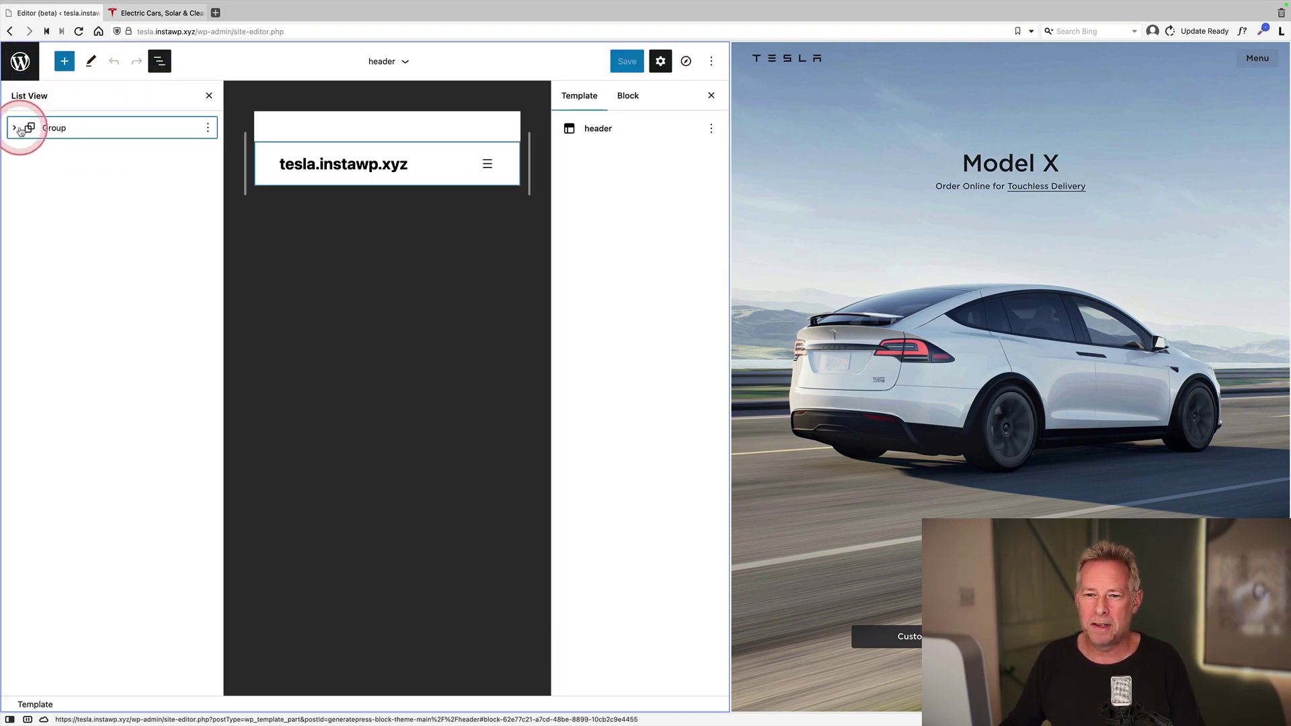
pyautogui.click(15, 129)
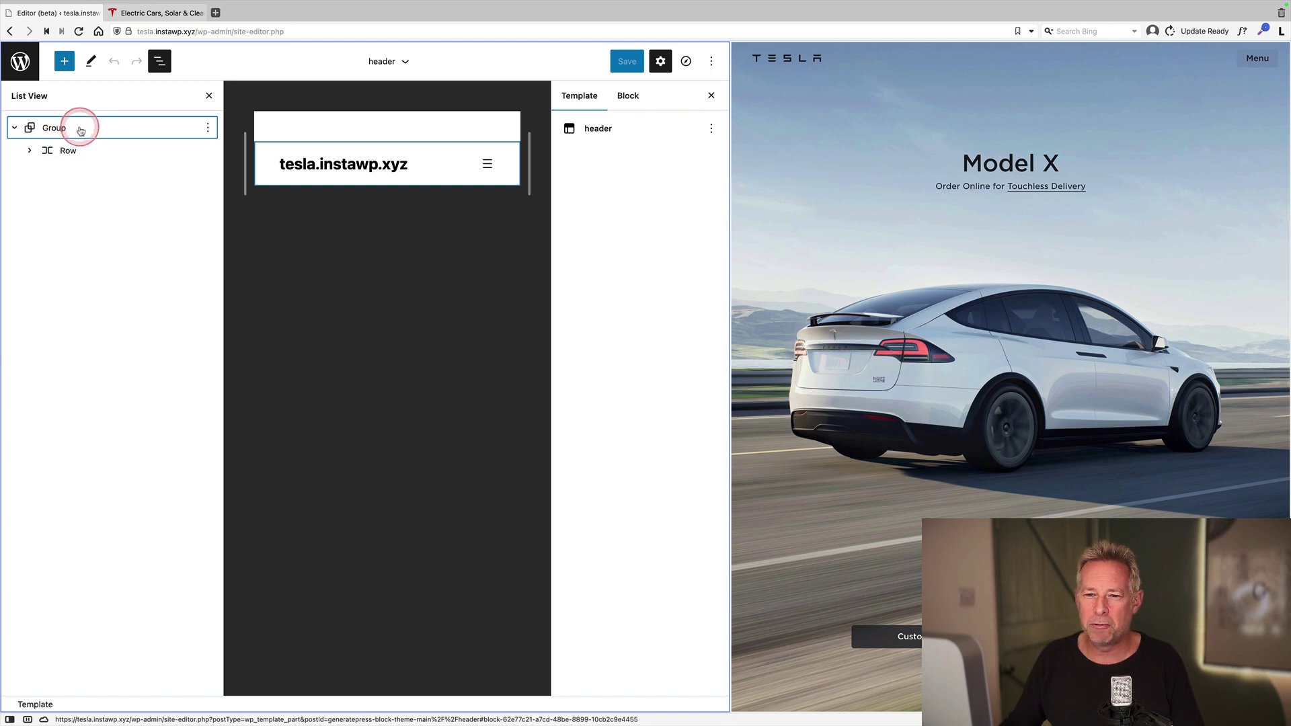
# Insert a Sticky block before the header's Group block.
pyautogui.click(81, 130)
pyautogui.click(207, 128)
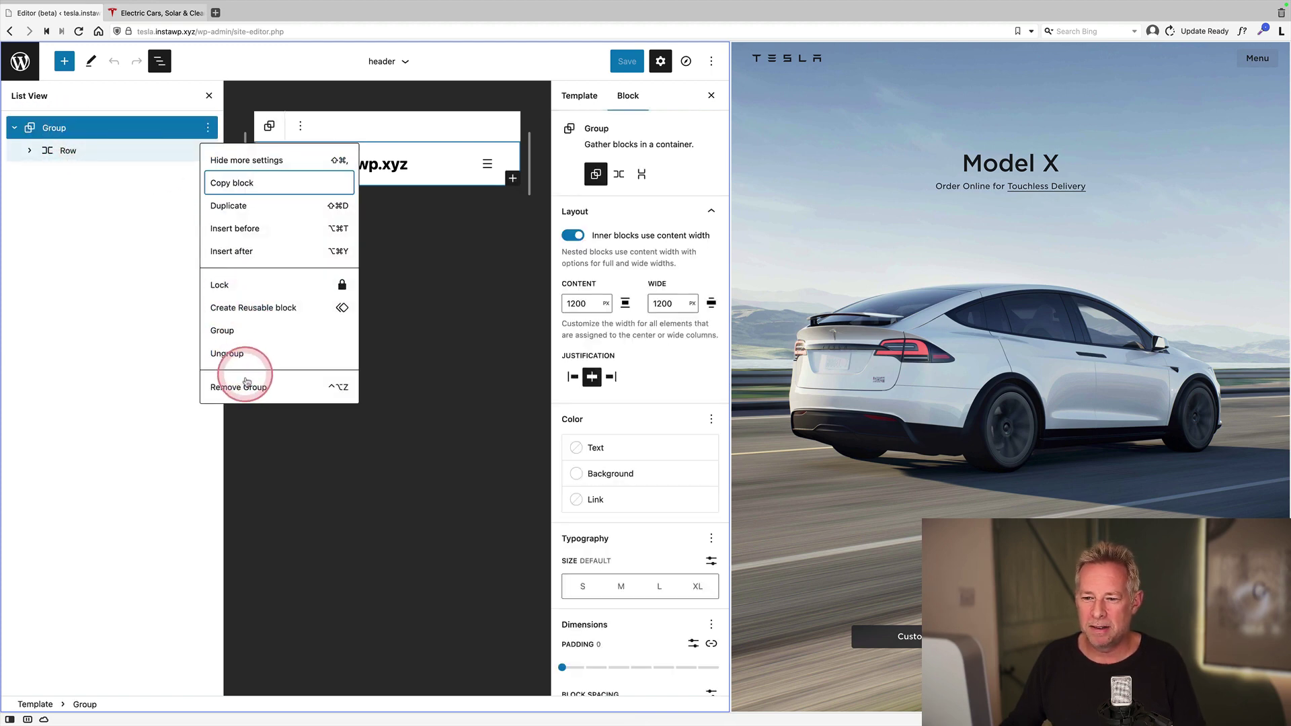
pyautogui.click(246, 230)
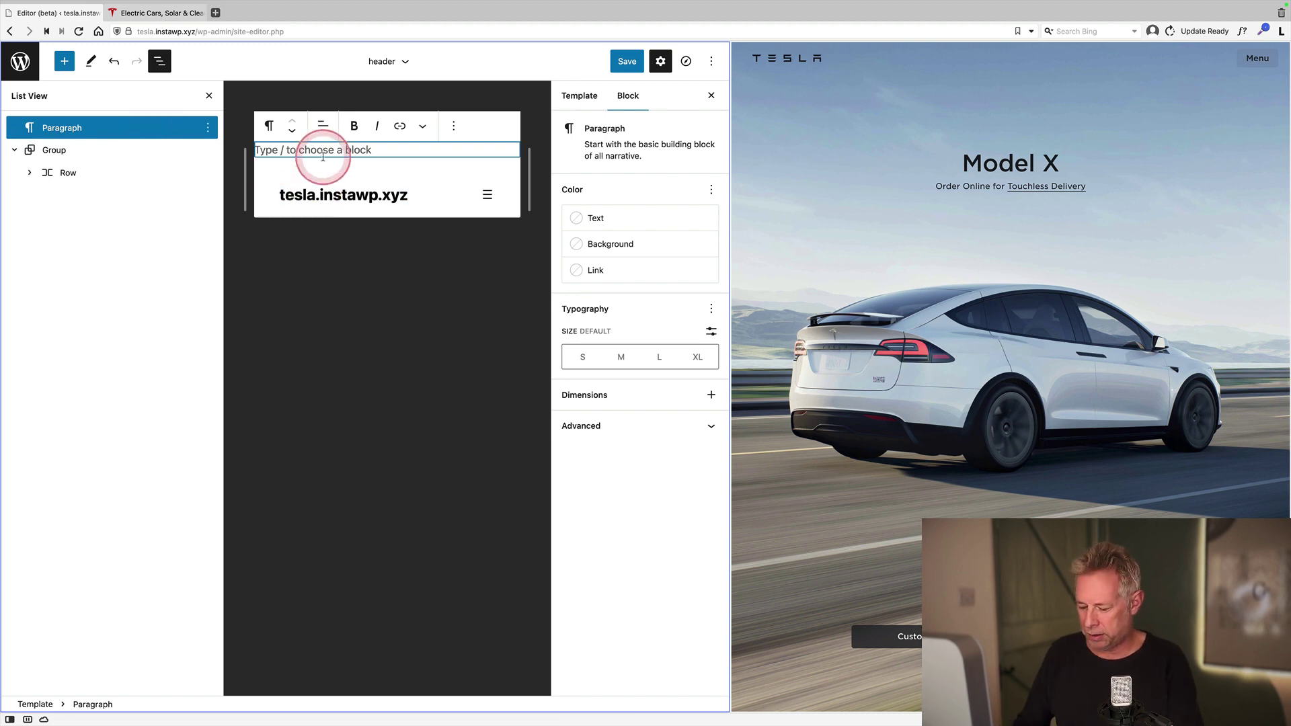
pyautogui.write('/sticky')
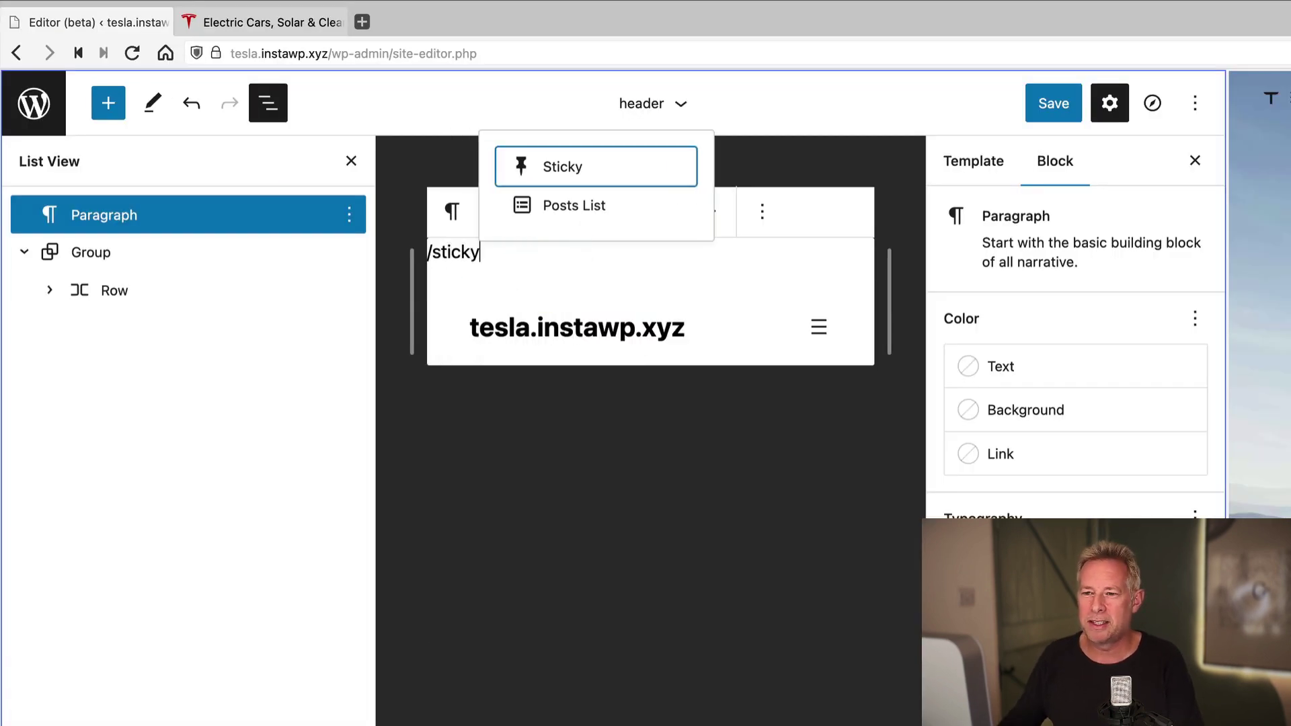
pyautogui.click(553, 165)
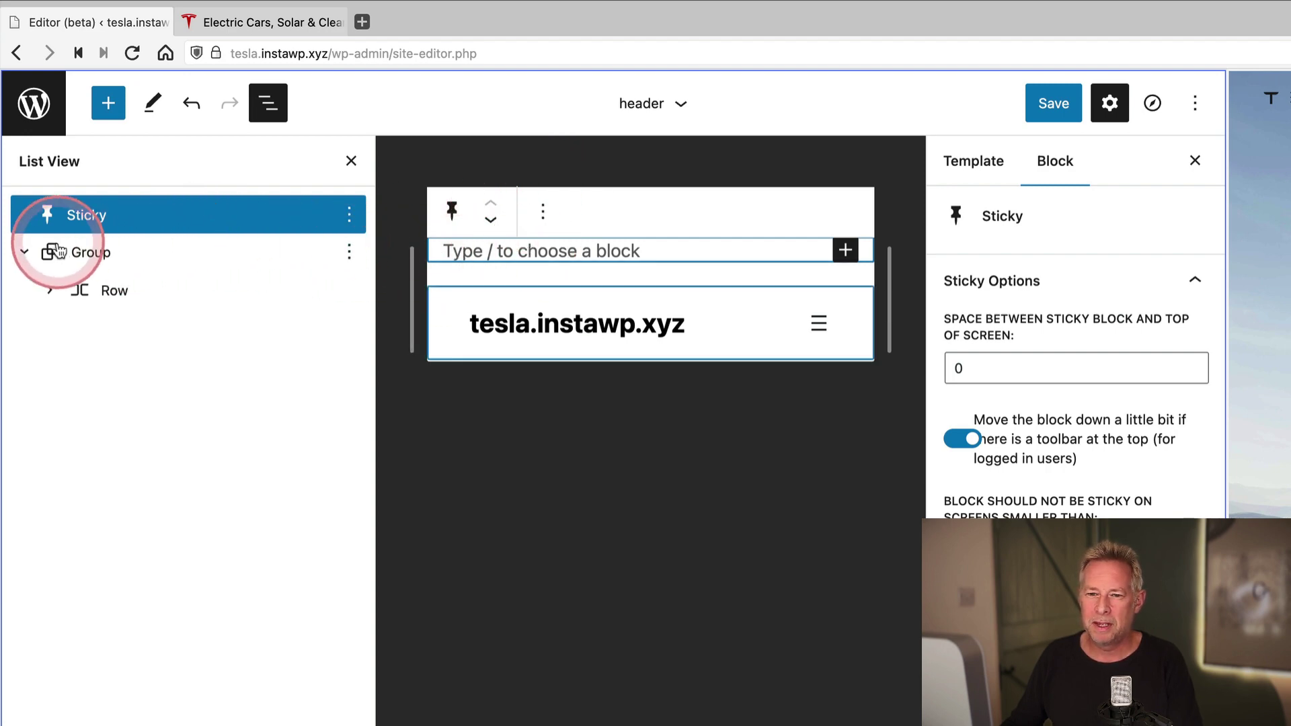
# Nest the header's Group block inside the Sticky block and expand both to show the Row.
pyautogui.click(24, 252)
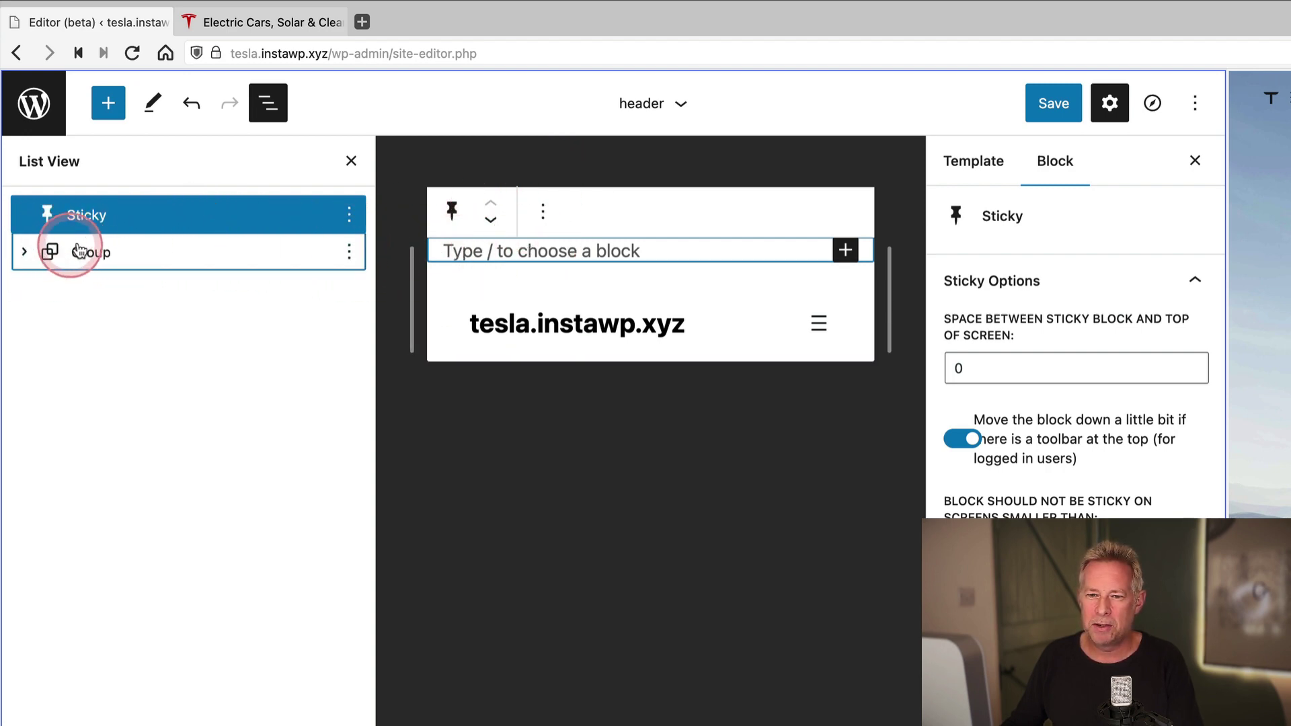
pyautogui.click(75, 253)
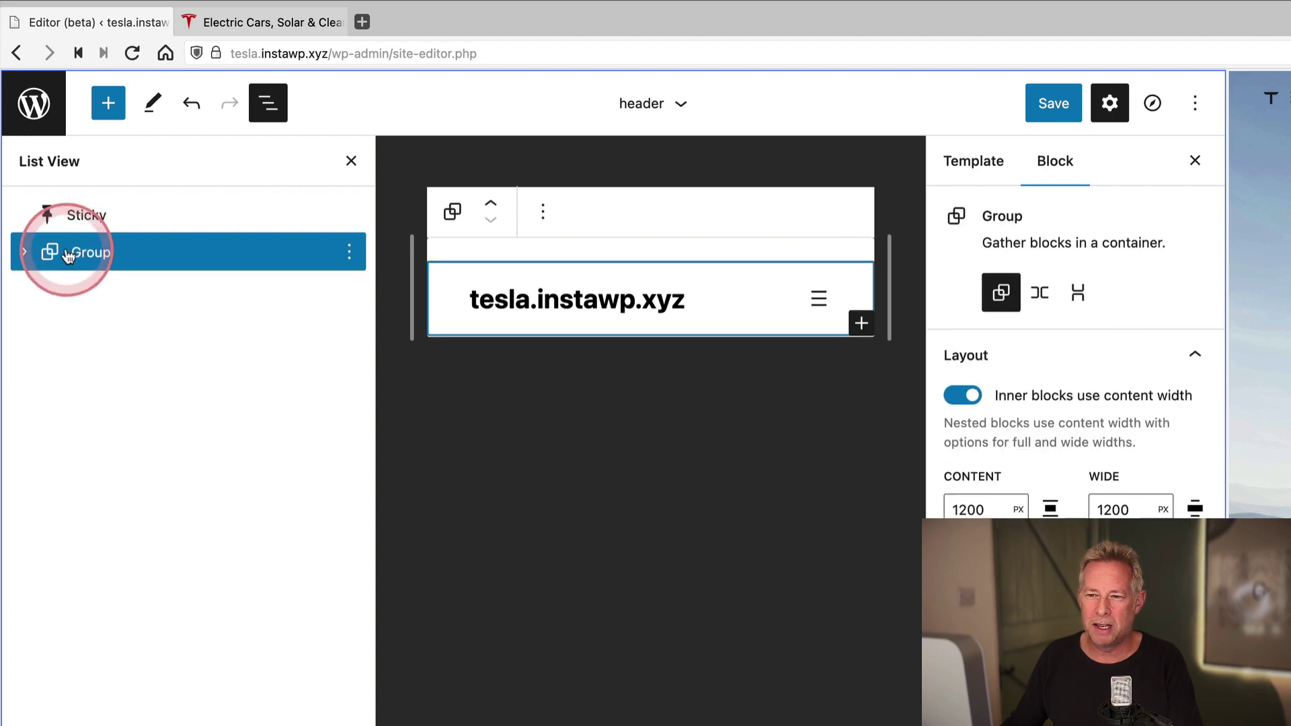
pyautogui.moveTo(56, 252); pyautogui.dragTo(222, 226)
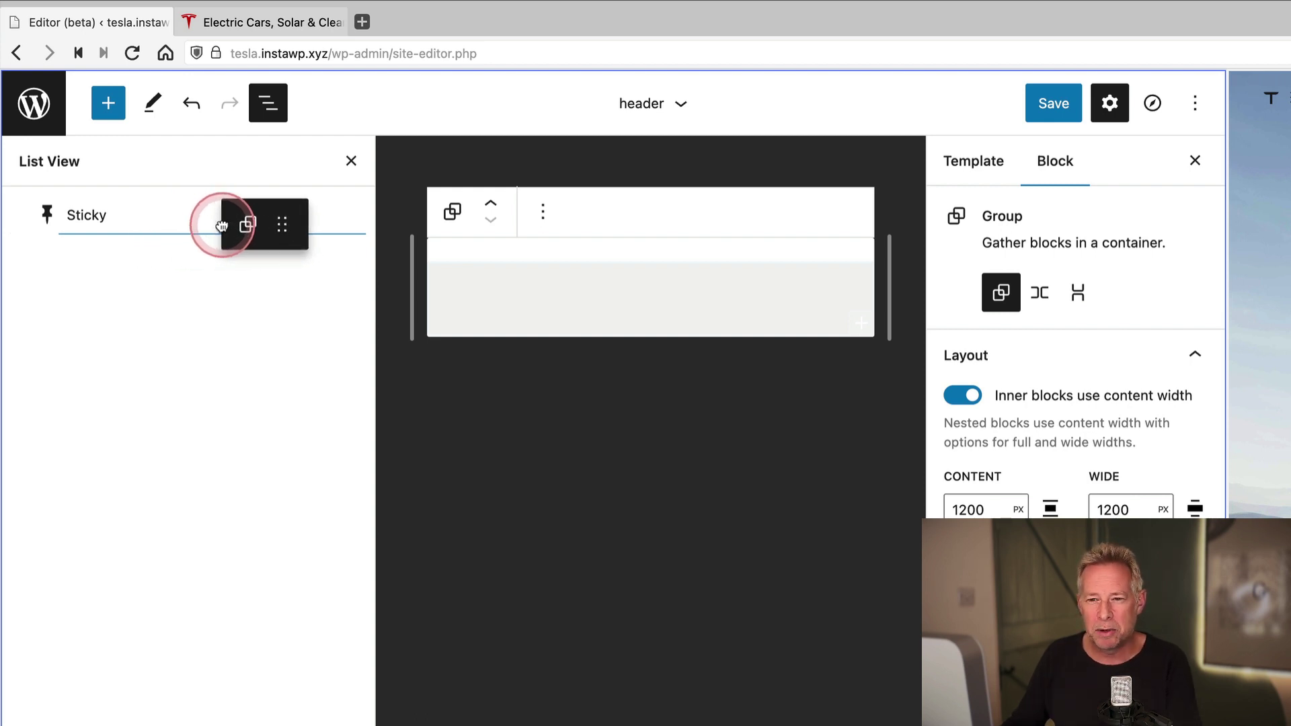
pyautogui.moveTo(222, 226); pyautogui.dragTo(222, 236)
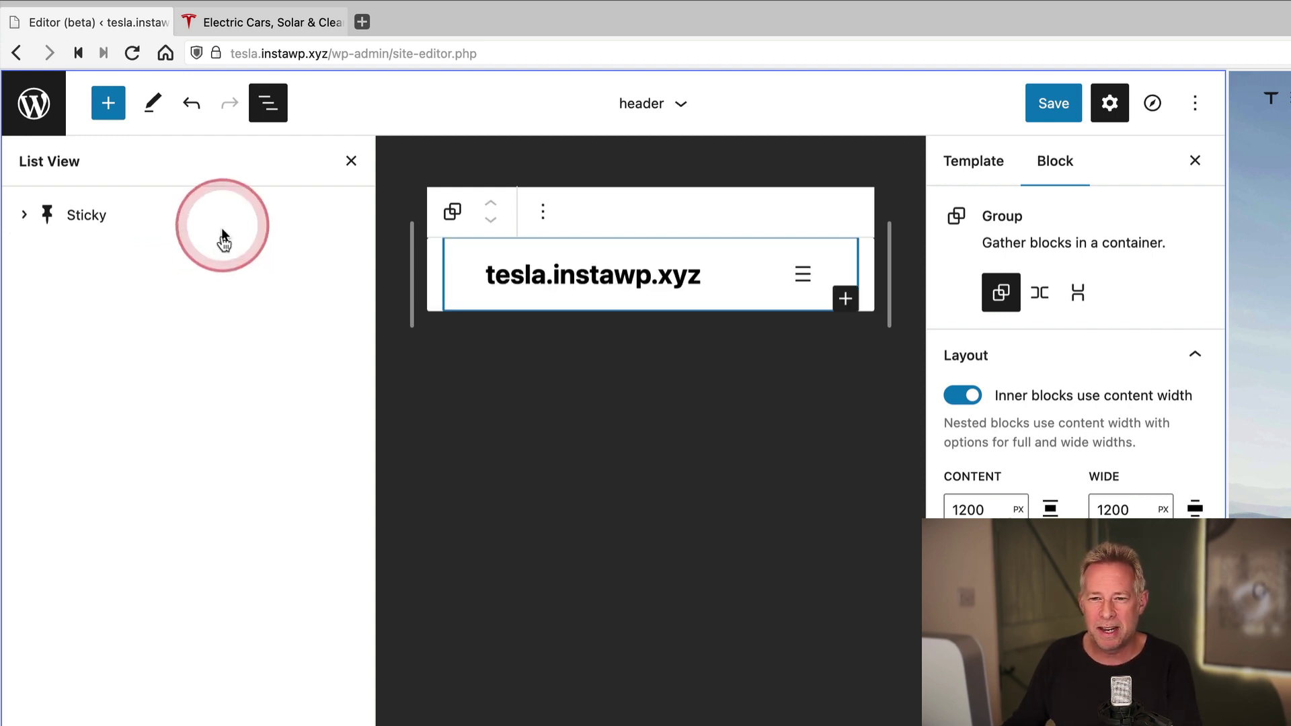
pyautogui.click(24, 219)
pyautogui.click(43, 253)
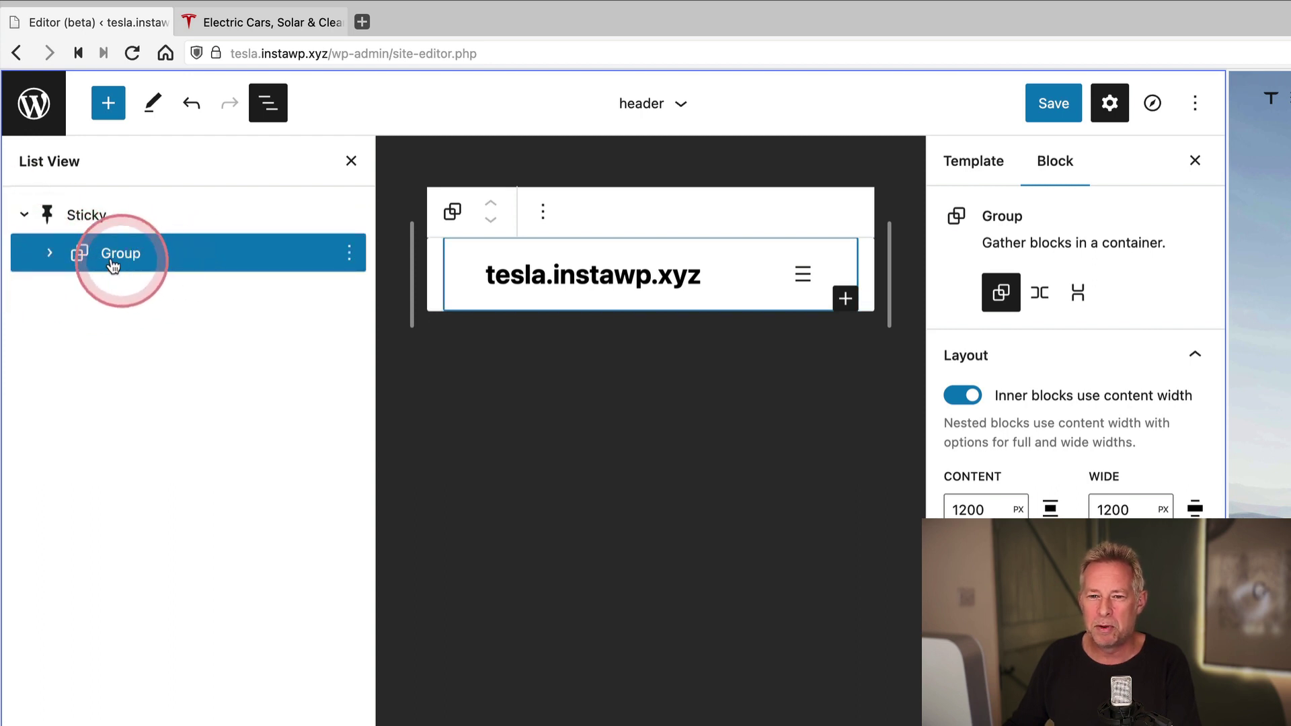
pyautogui.click(51, 254)
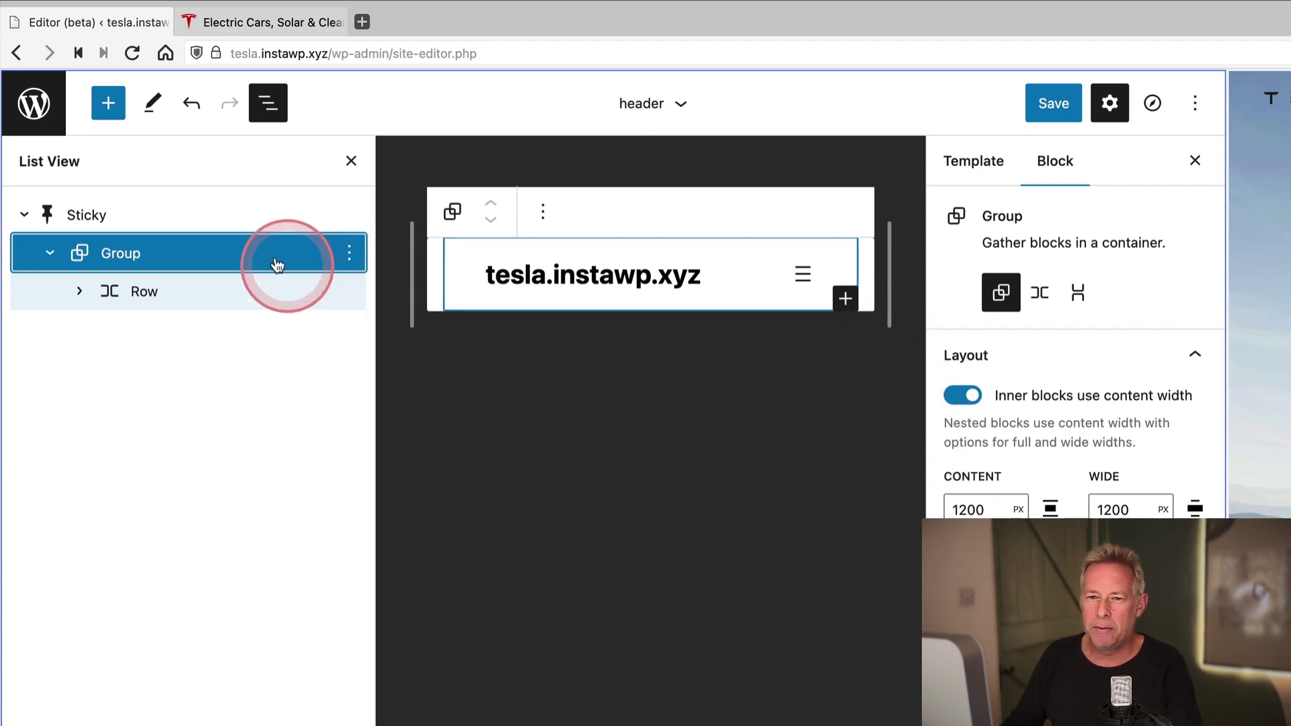
# Set the Sticky block's z-index to 717 and save the header template part.
pyautogui.click(275, 227)
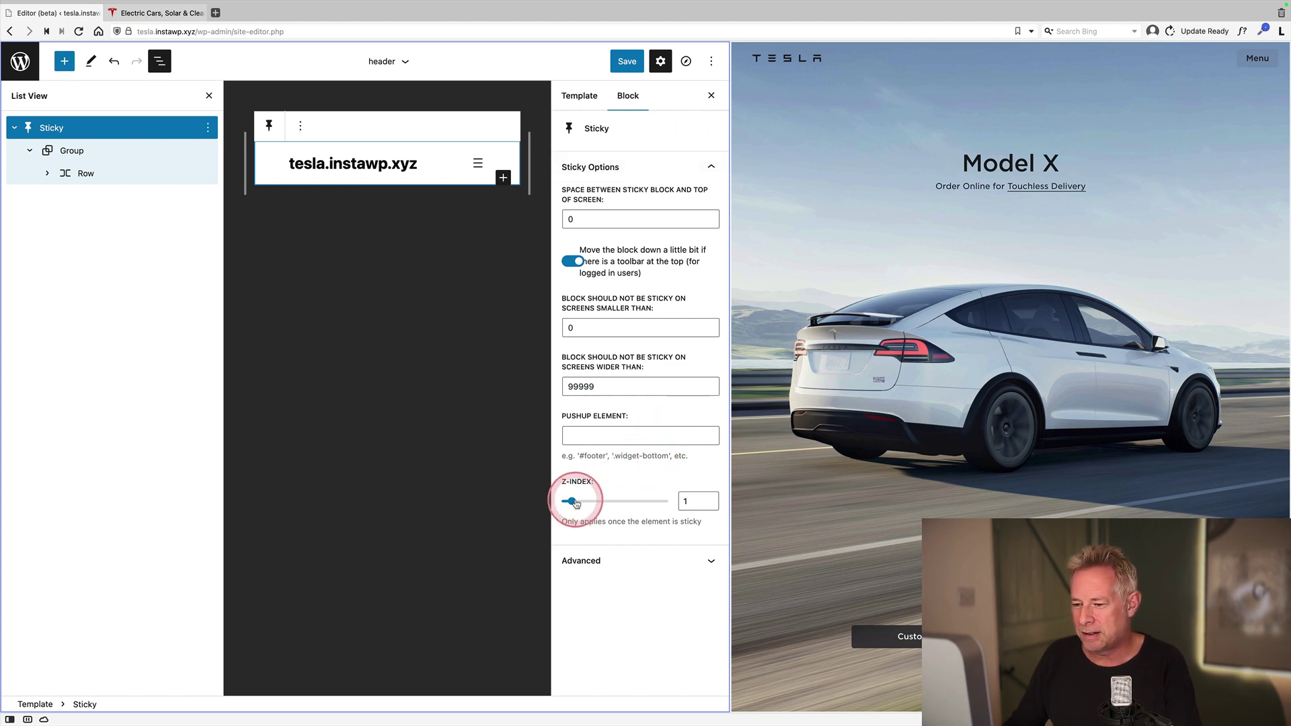
pyautogui.moveTo(576, 503); pyautogui.dragTo(641, 501)
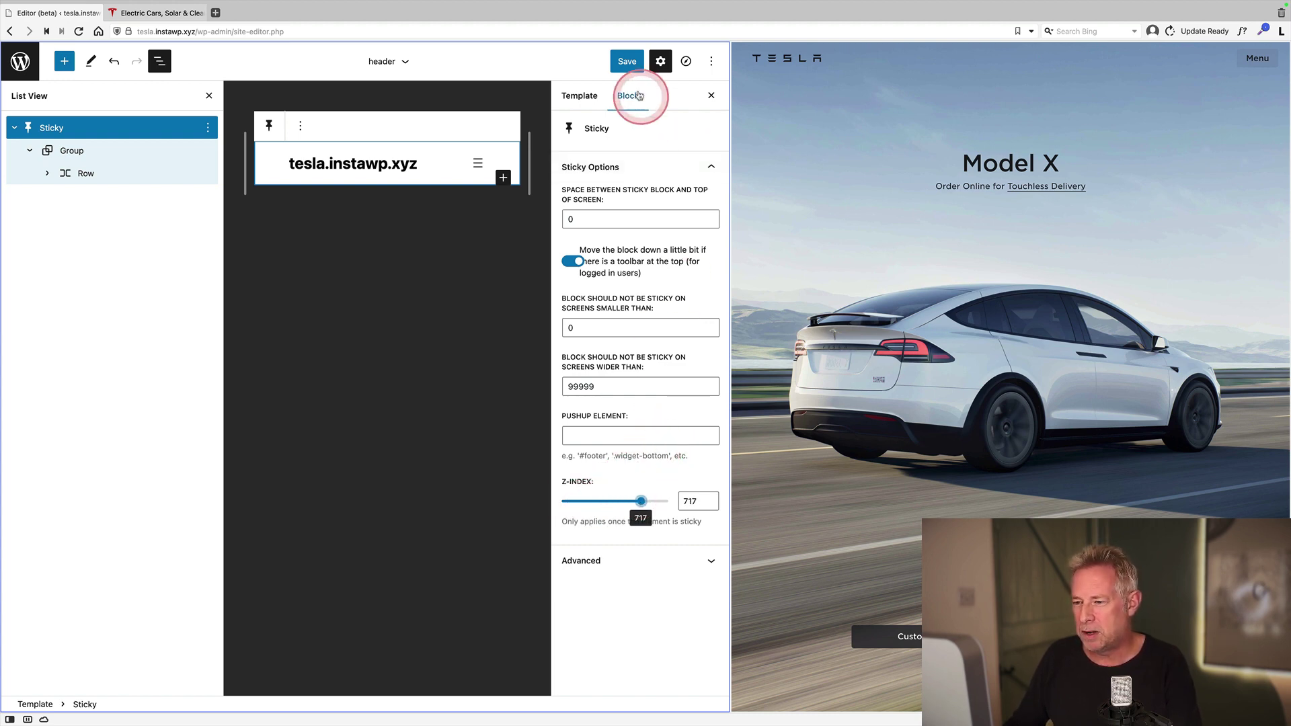
pyautogui.click(627, 62)
pyautogui.press('Escape')
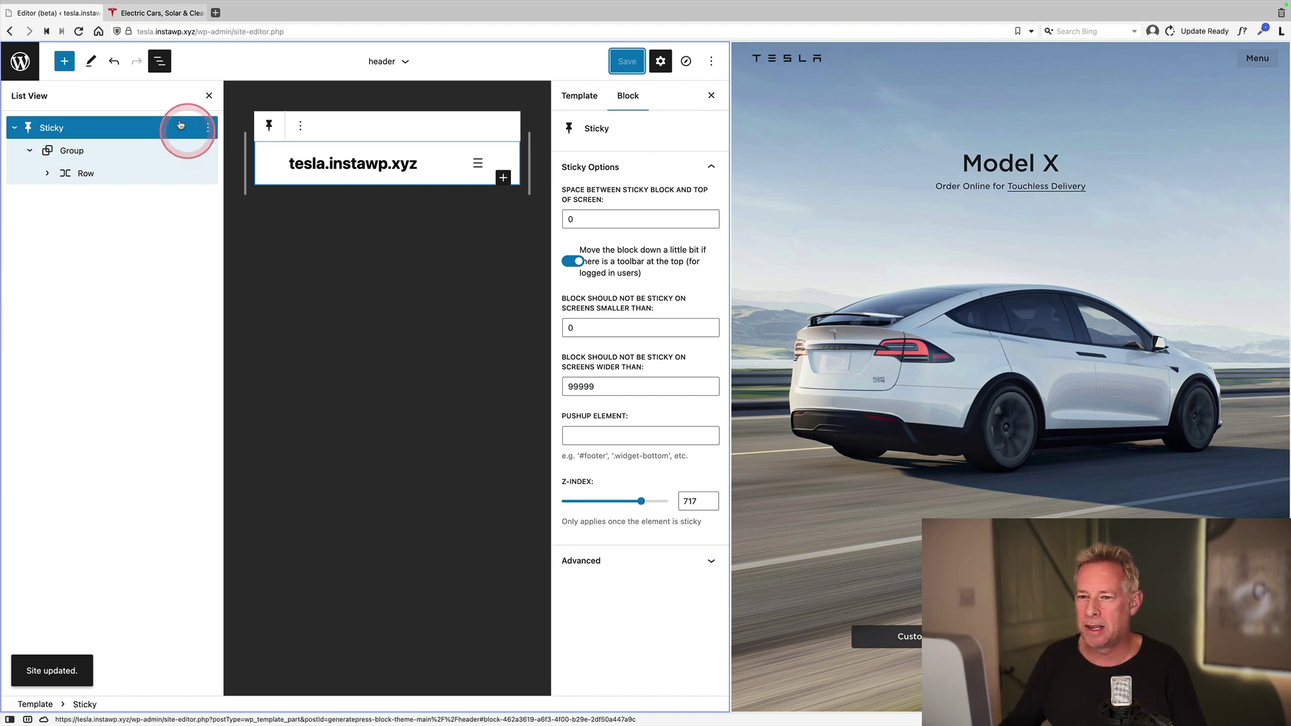
# Load the published homepage at tesla.instawp.xyz to check the sticky header, giving the Tesla reference site more width for comparison.
pyautogui.click(222, 32)
pyautogui.click(224, 31)
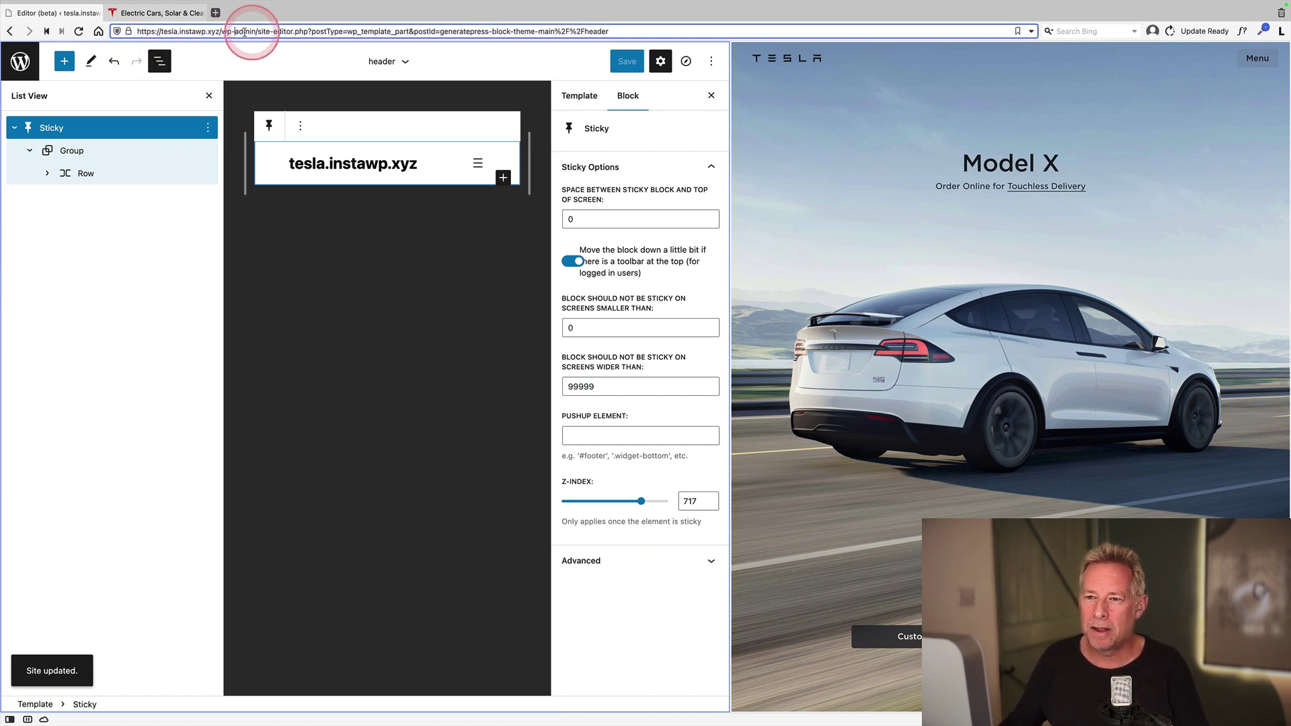
pyautogui.moveTo(279, 35); pyautogui.dragTo(706, 35)
pyautogui.press('BackSpace')
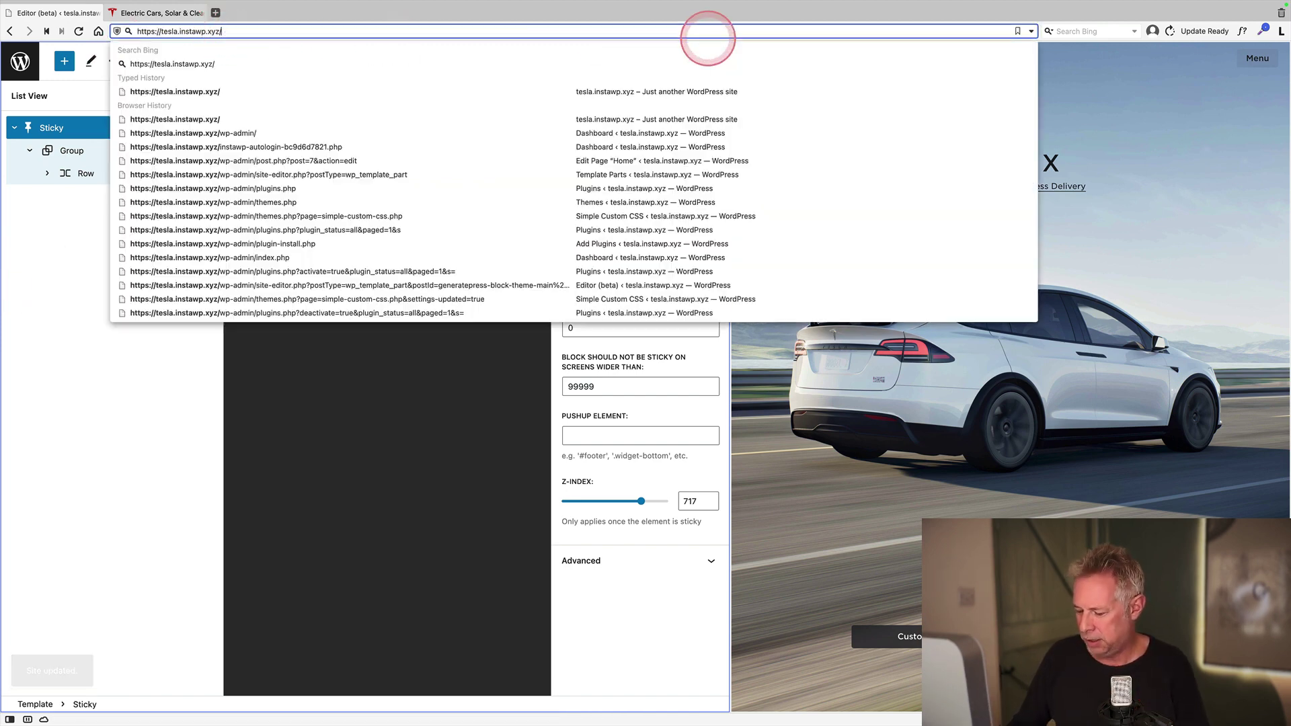
pyautogui.press('Return')
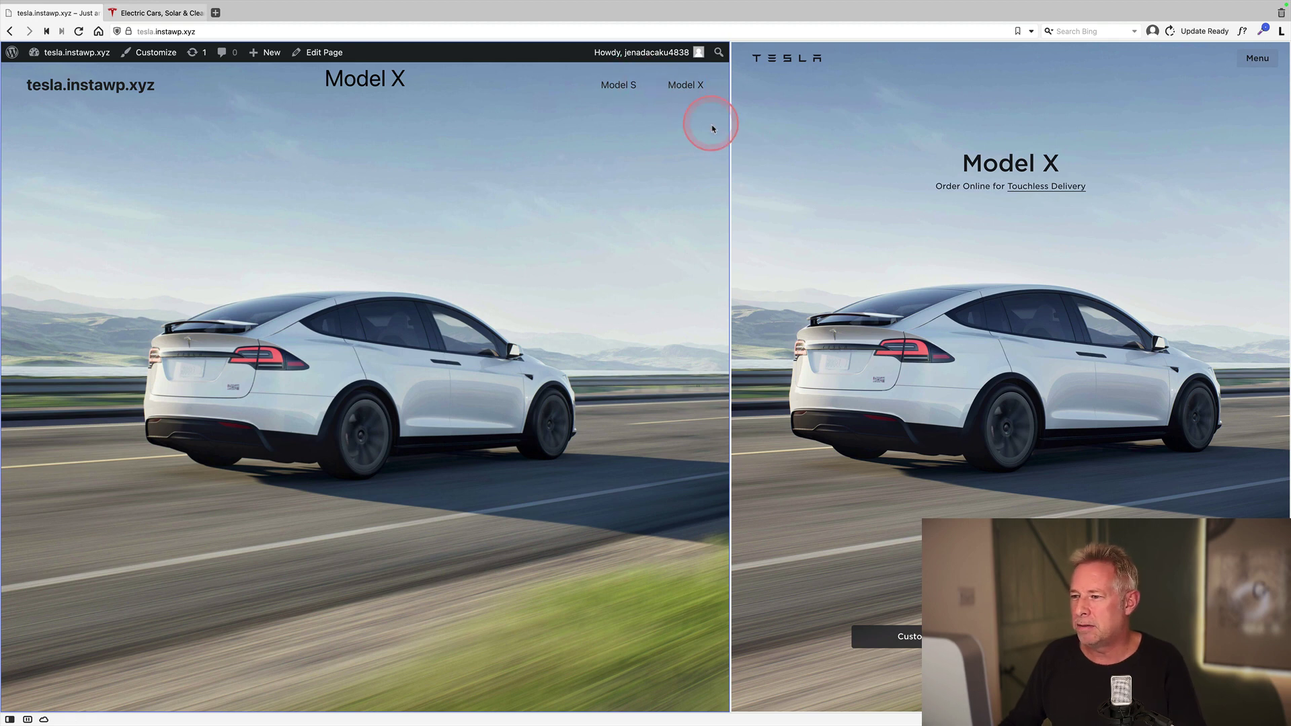
pyautogui.moveTo(731, 128); pyautogui.dragTo(553, 136)
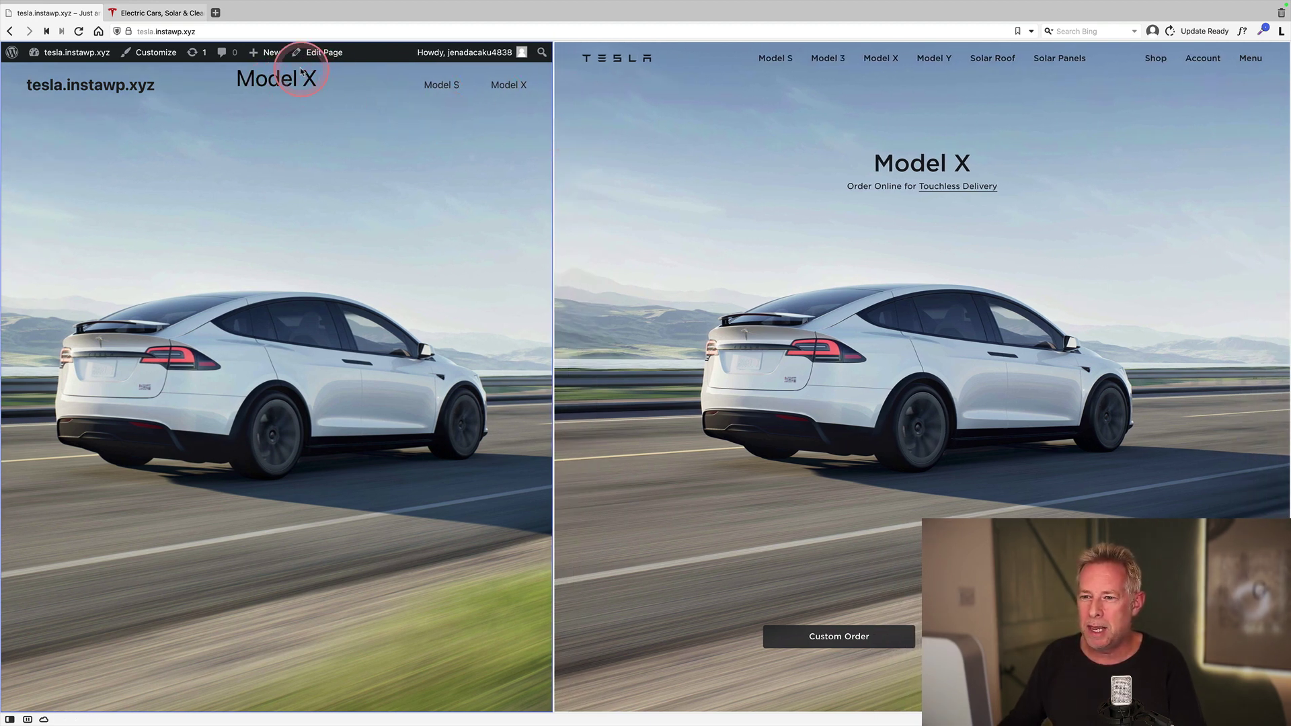
# Open the Home page for editing and insert a Spacer block above the Model X text in the first Cover.
pyautogui.click(328, 53)
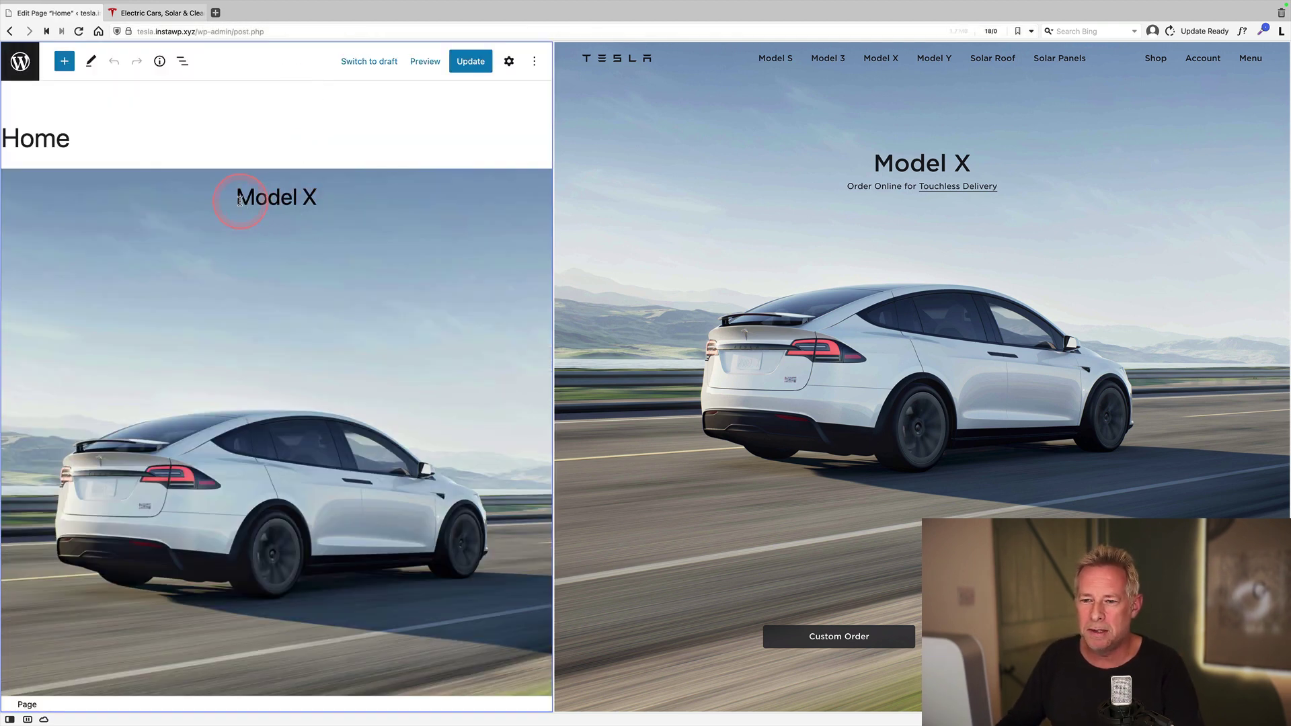
pyautogui.click(239, 200)
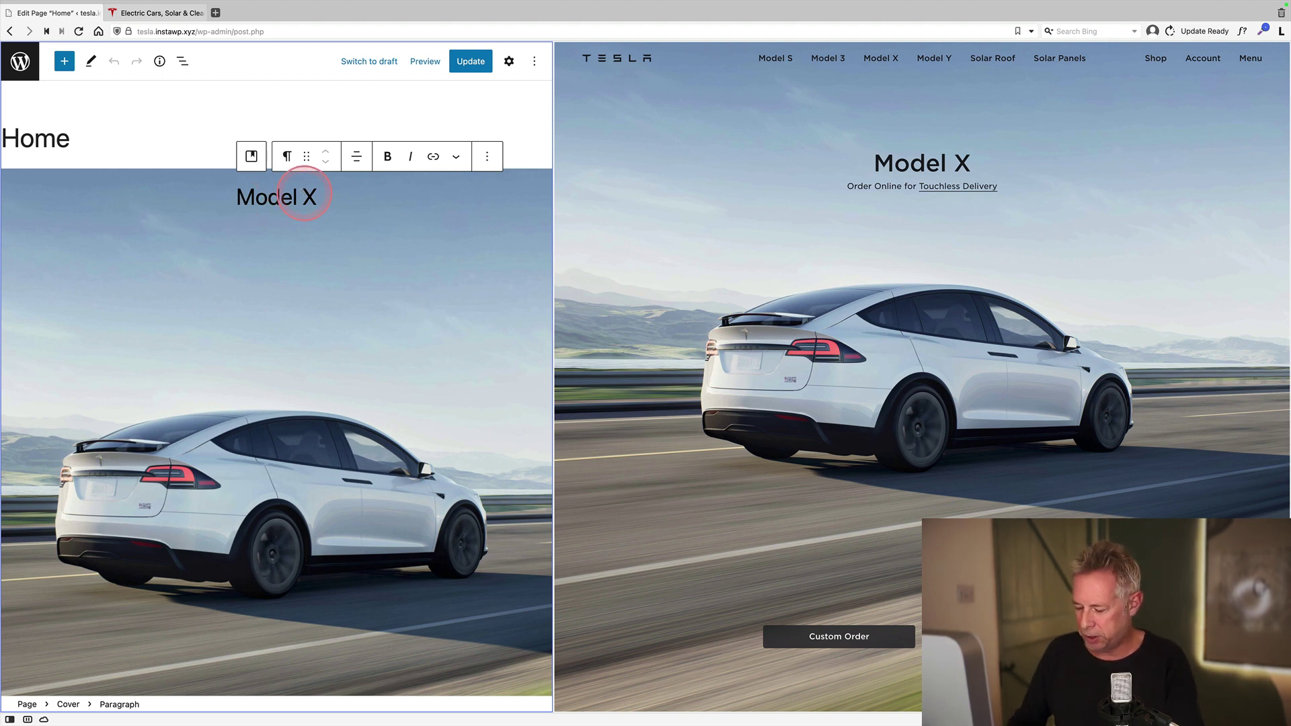
pyautogui.press('Return')
pyautogui.write('/spo')
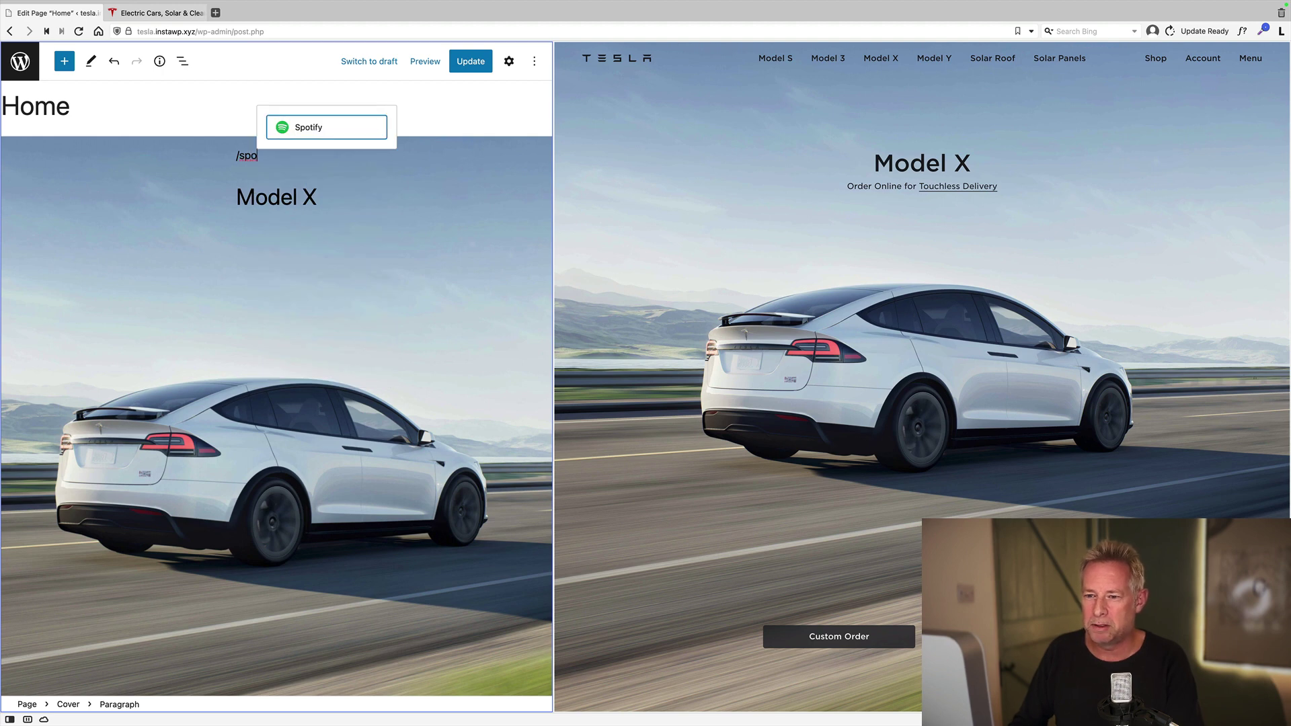
pyautogui.press('BackSpace')
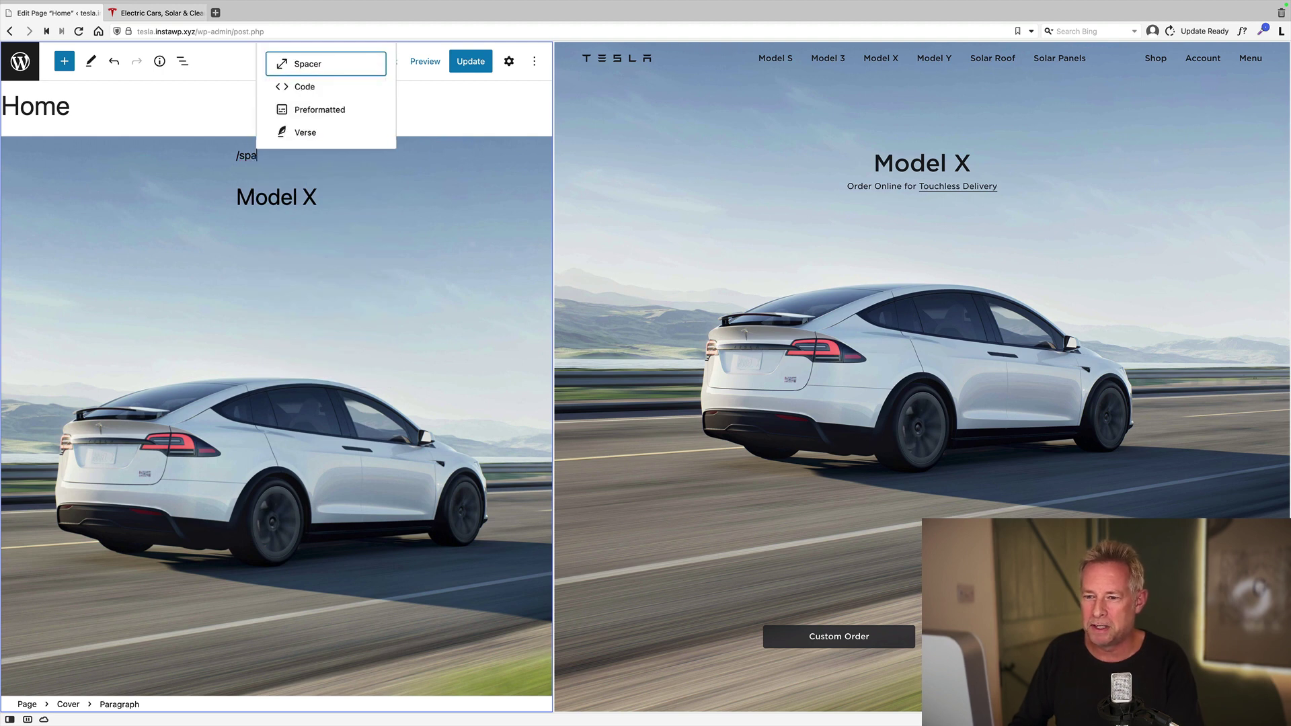
pyautogui.press('Return')
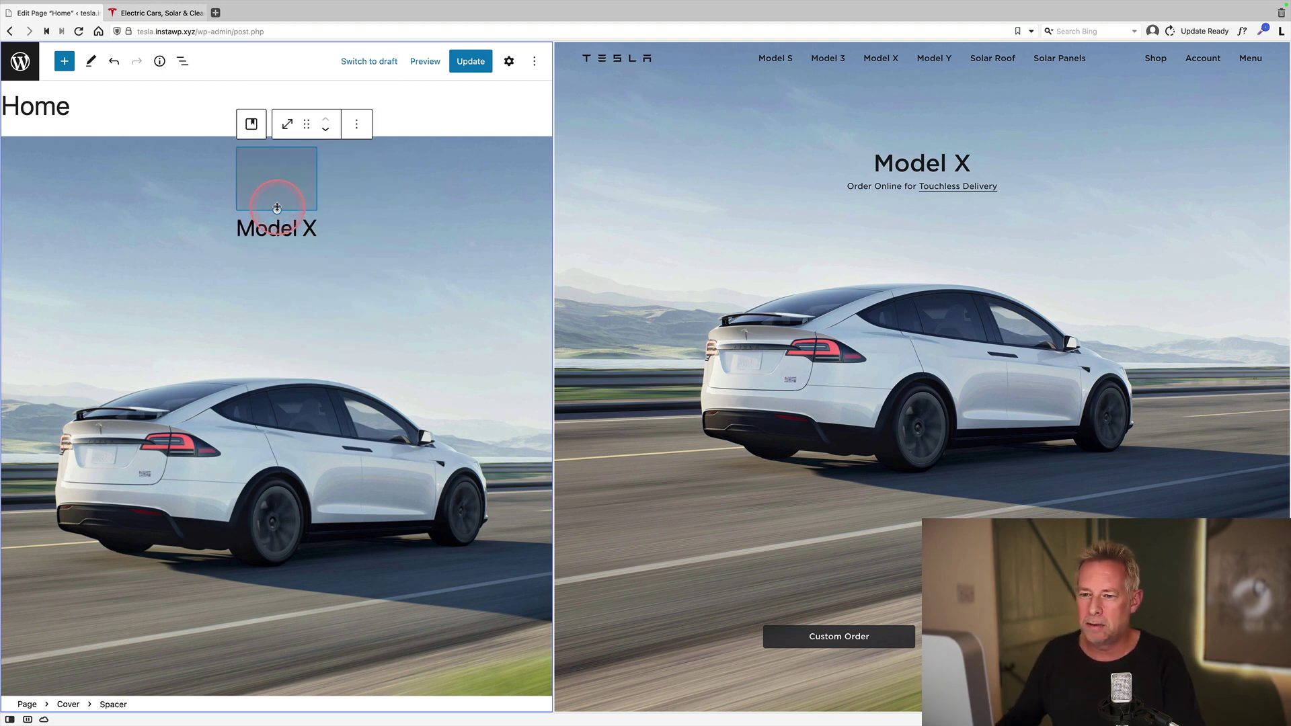
# Resize the spacer above Model X to about 200 px high, update the page and view it.
pyautogui.moveTo(277, 208); pyautogui.dragTo(277, 275)
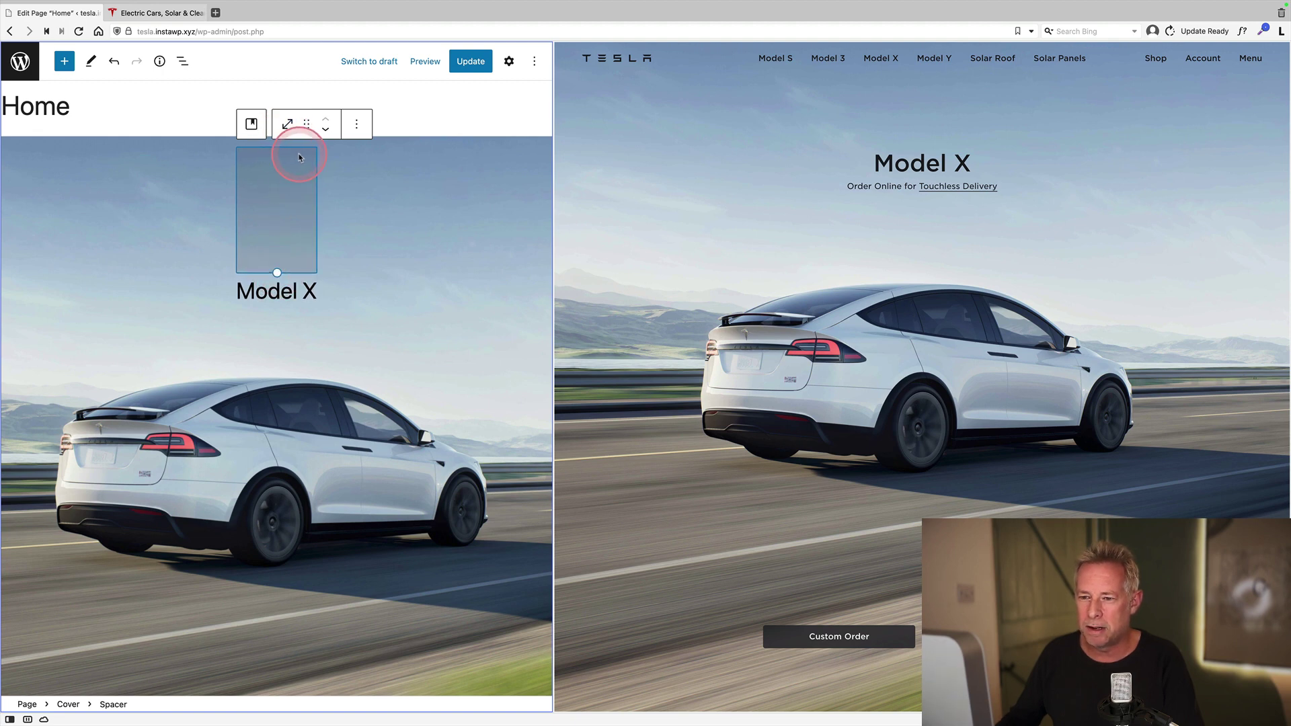
pyautogui.moveTo(276, 274); pyautogui.dragTo(275, 265)
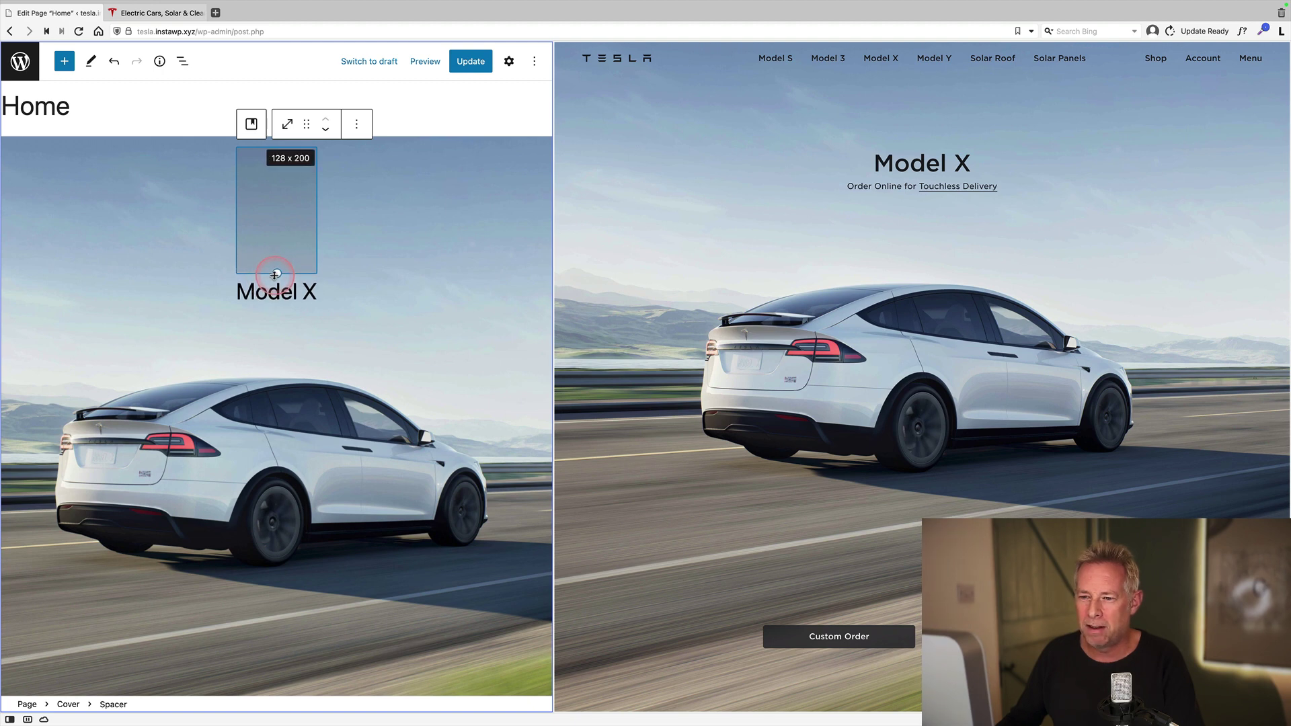
pyautogui.click(468, 63)
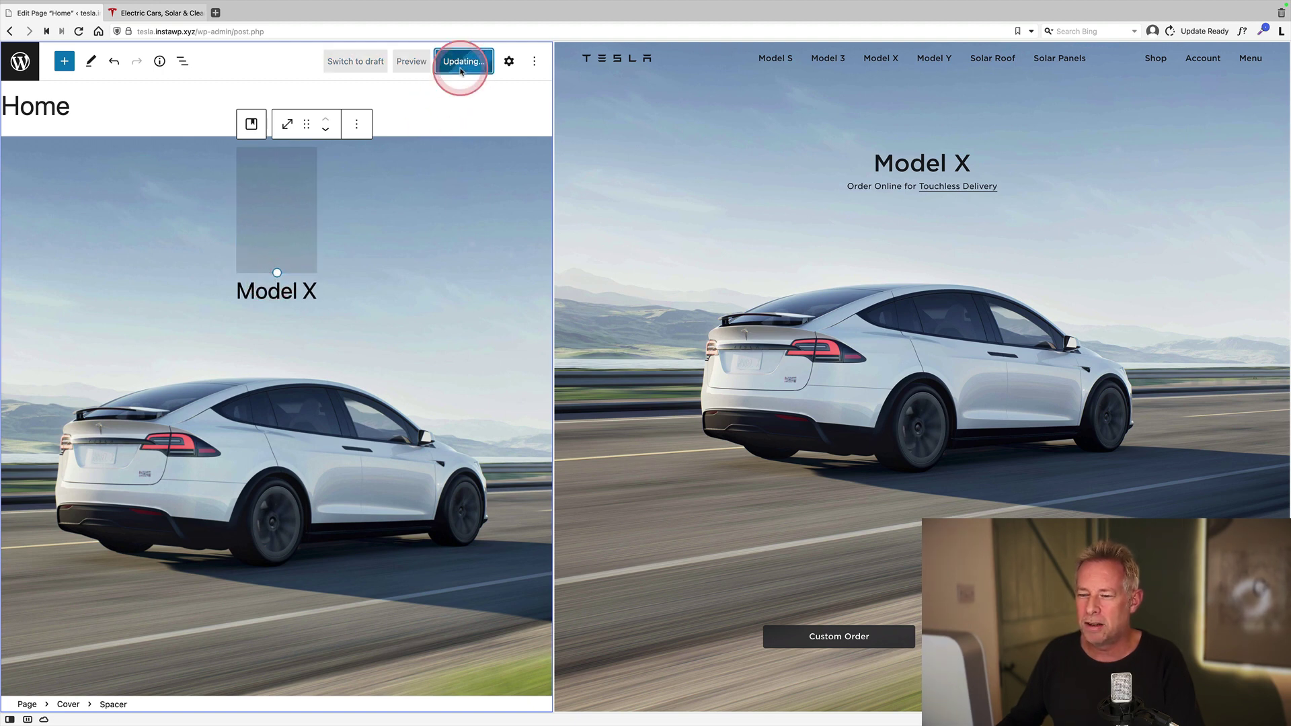
pyautogui.click(127, 670)
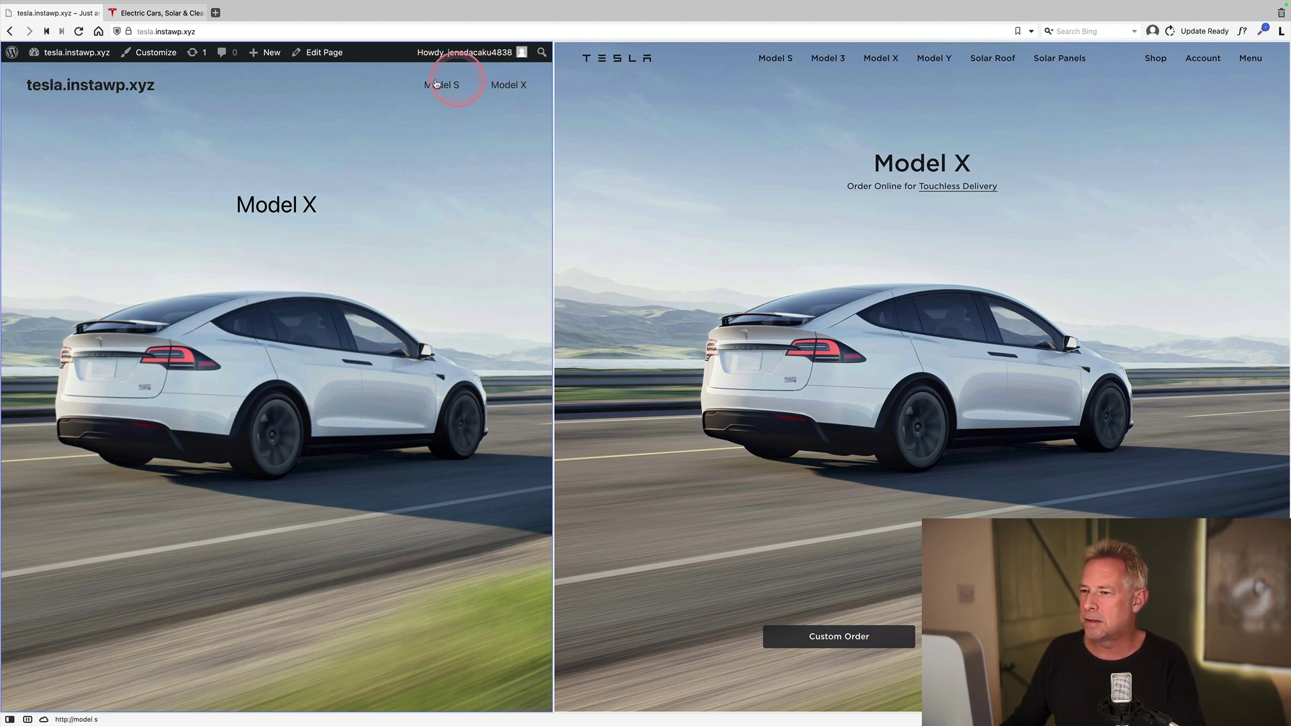
# Return to the dashboard, give the WordPress pane more width and reopen the header template part.
pyautogui.click(68, 73)
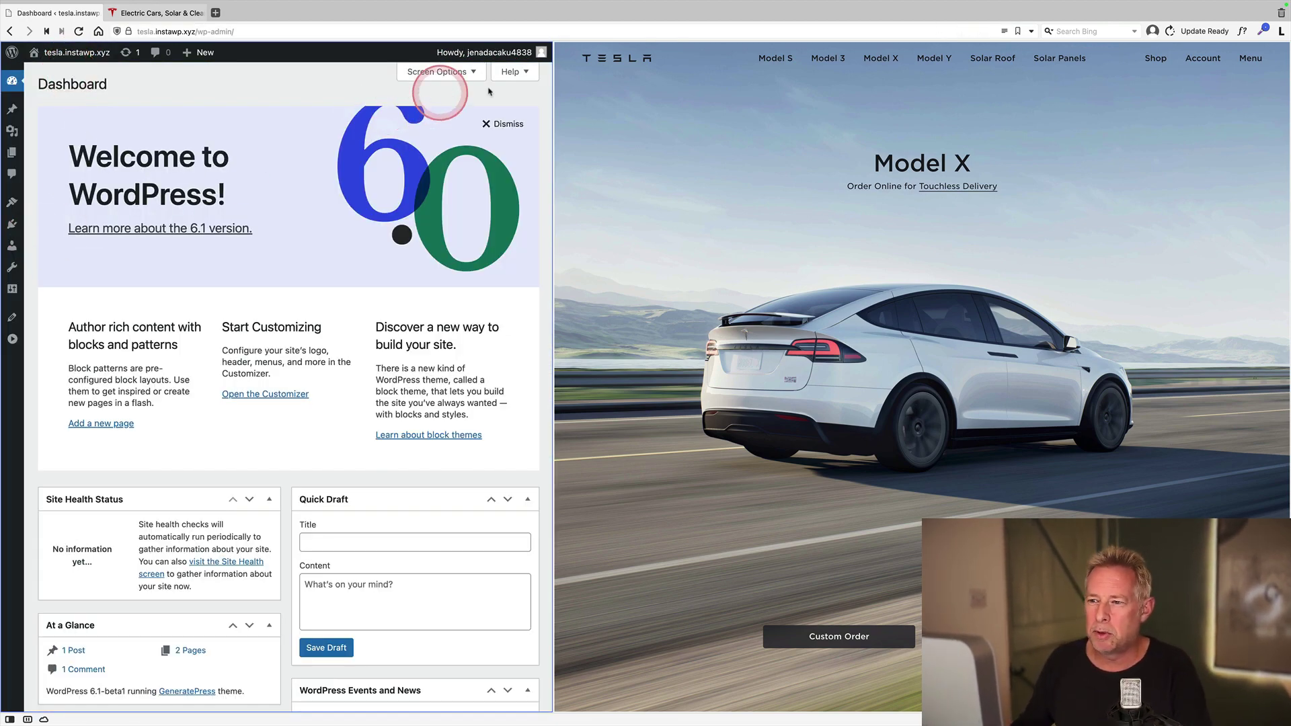
pyautogui.moveTo(553, 105); pyautogui.dragTo(732, 103)
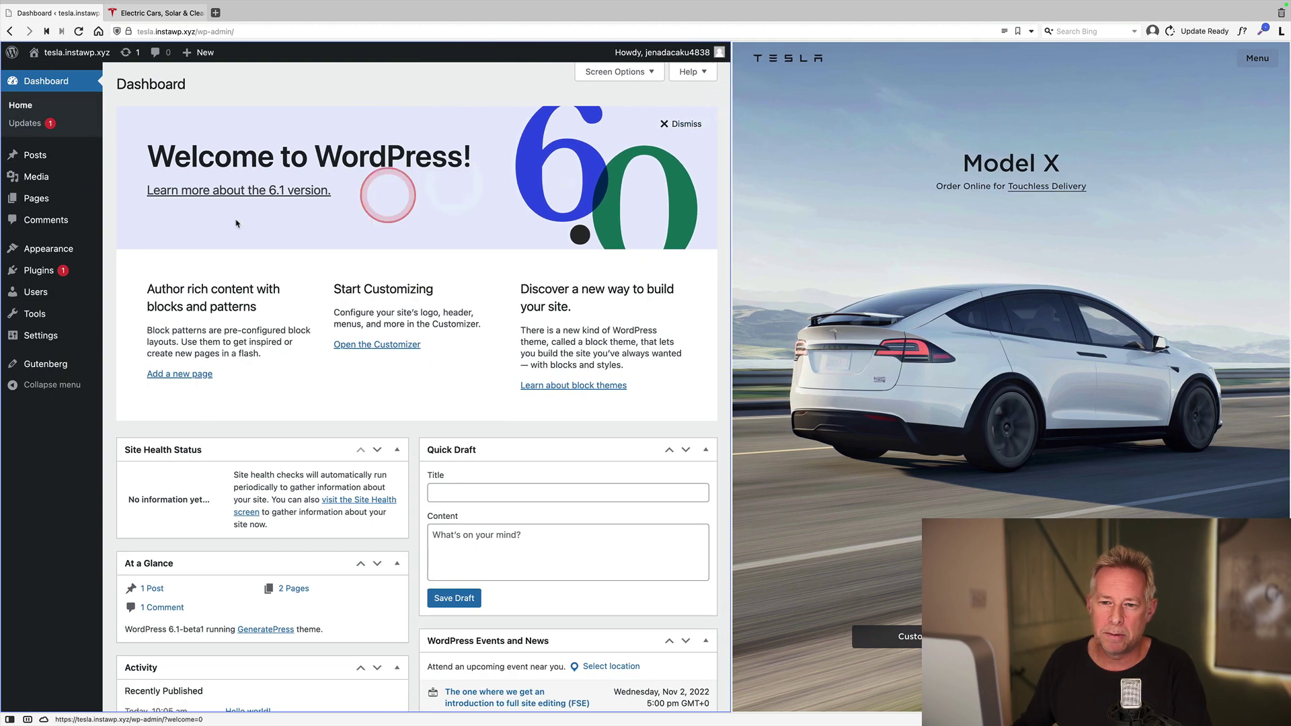
pyautogui.moveTo(96, 251)
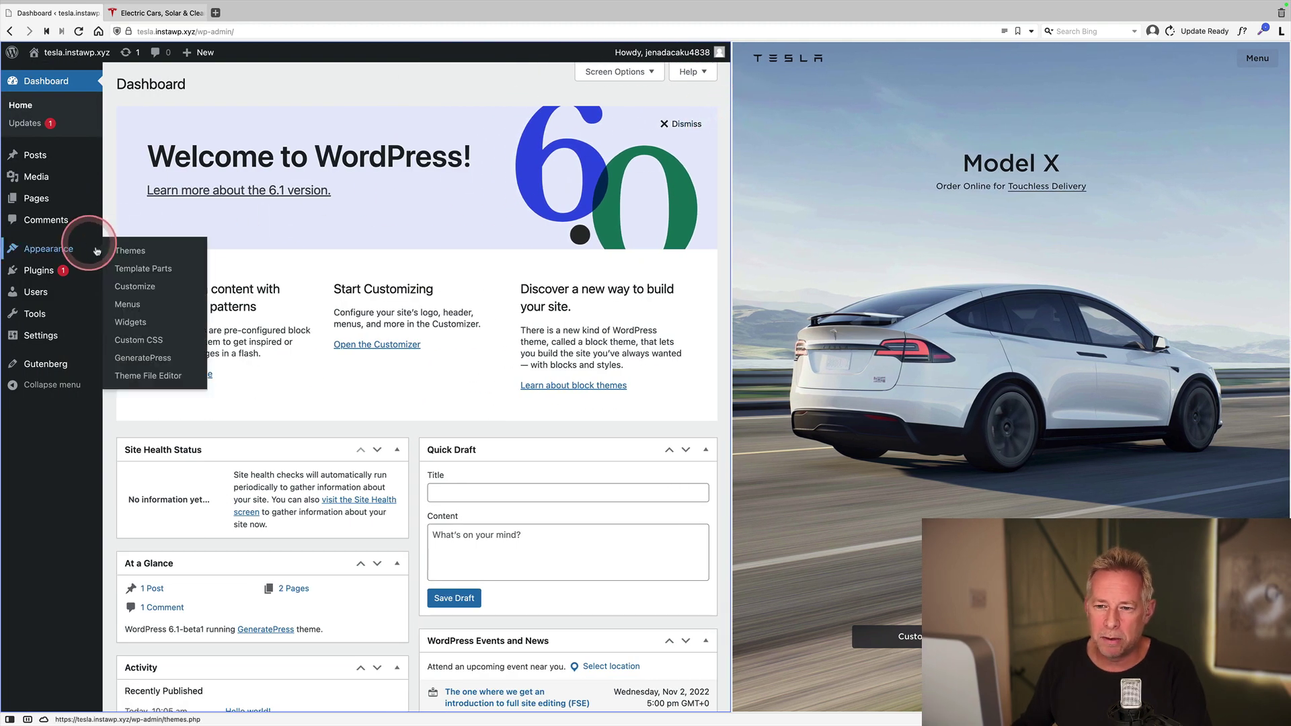
pyautogui.click(156, 269)
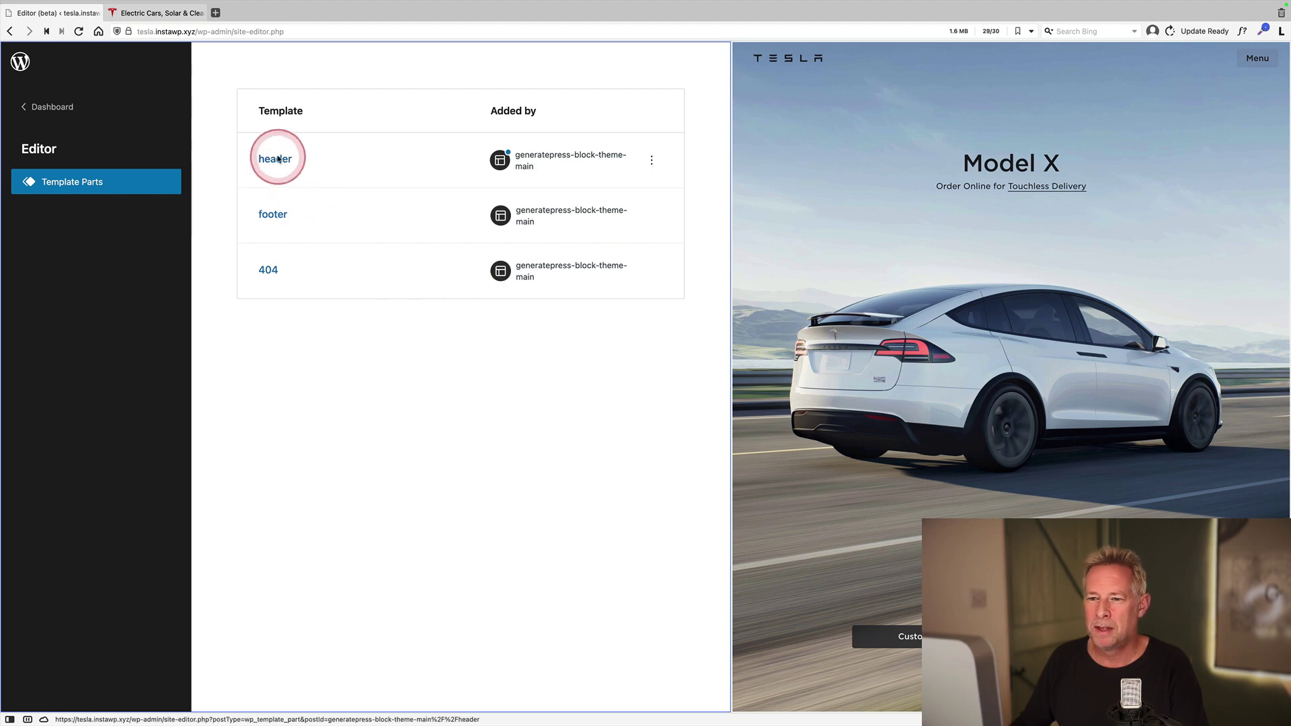
pyautogui.click(275, 196)
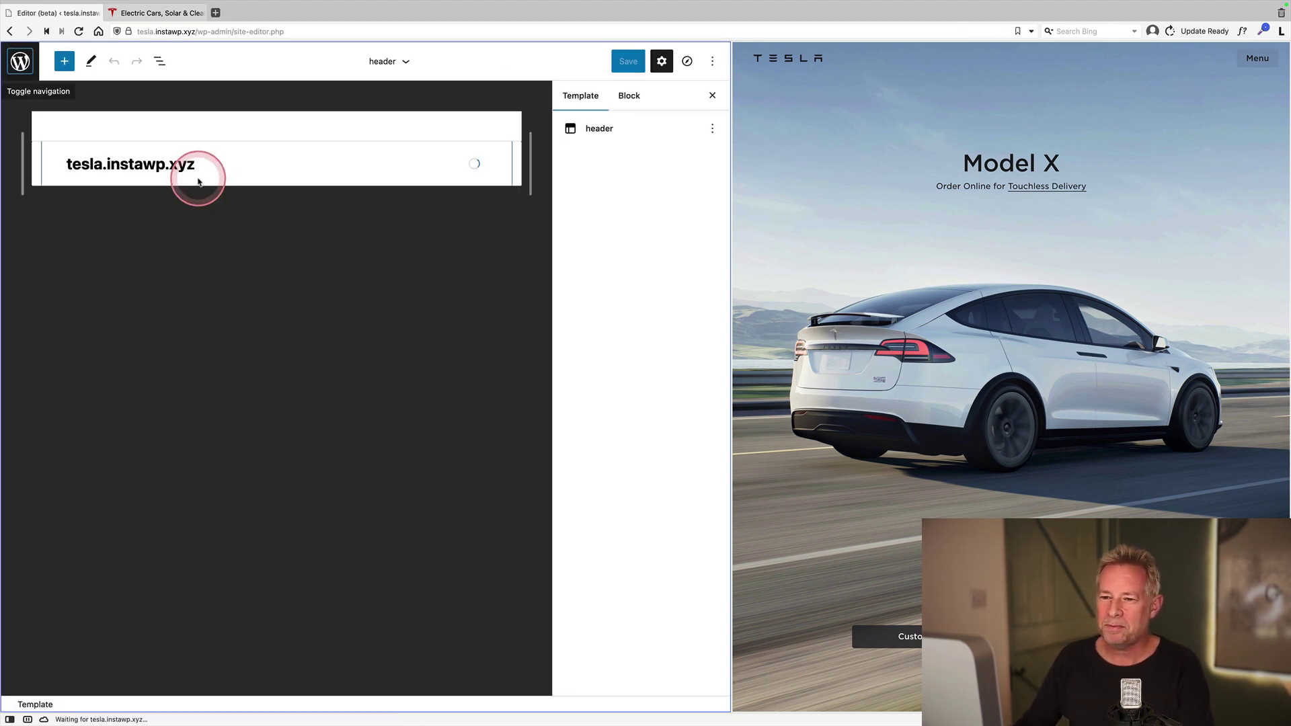
# Insert a Site Logo block after the Site Title in the header row, giving the WordPress pane more width.
pyautogui.click(137, 164)
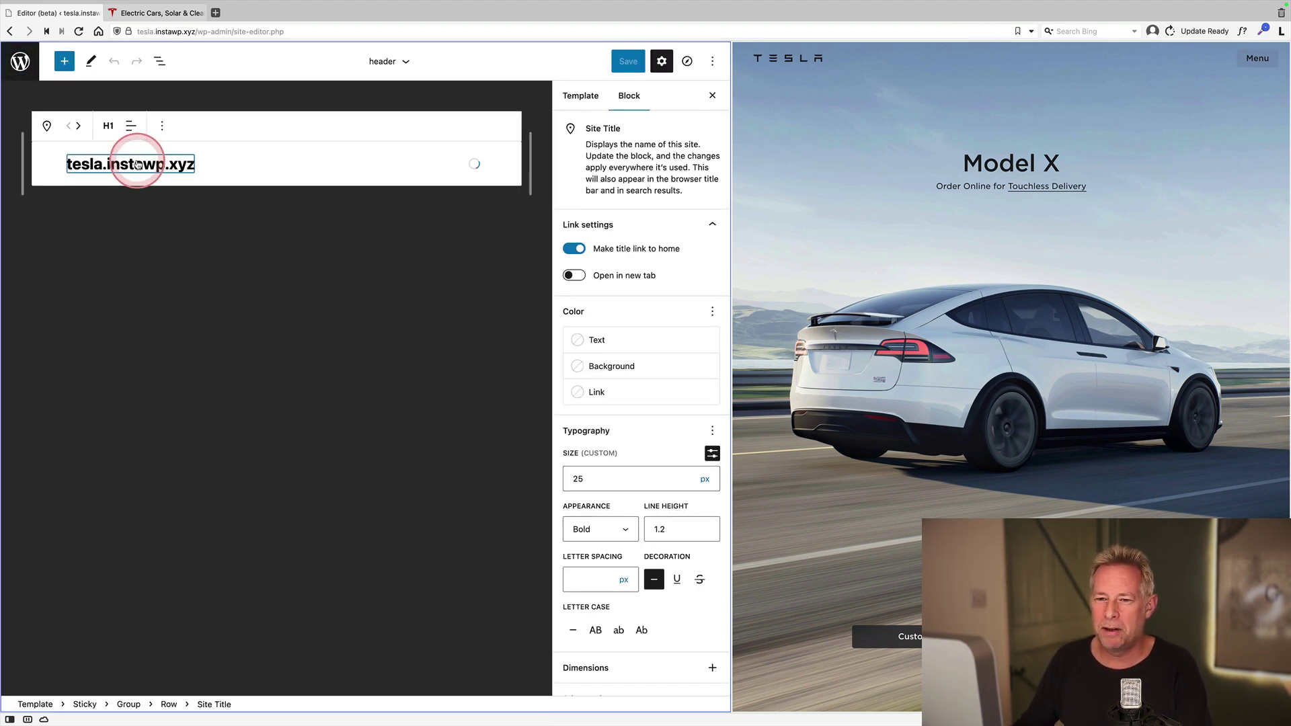
pyautogui.click(159, 61)
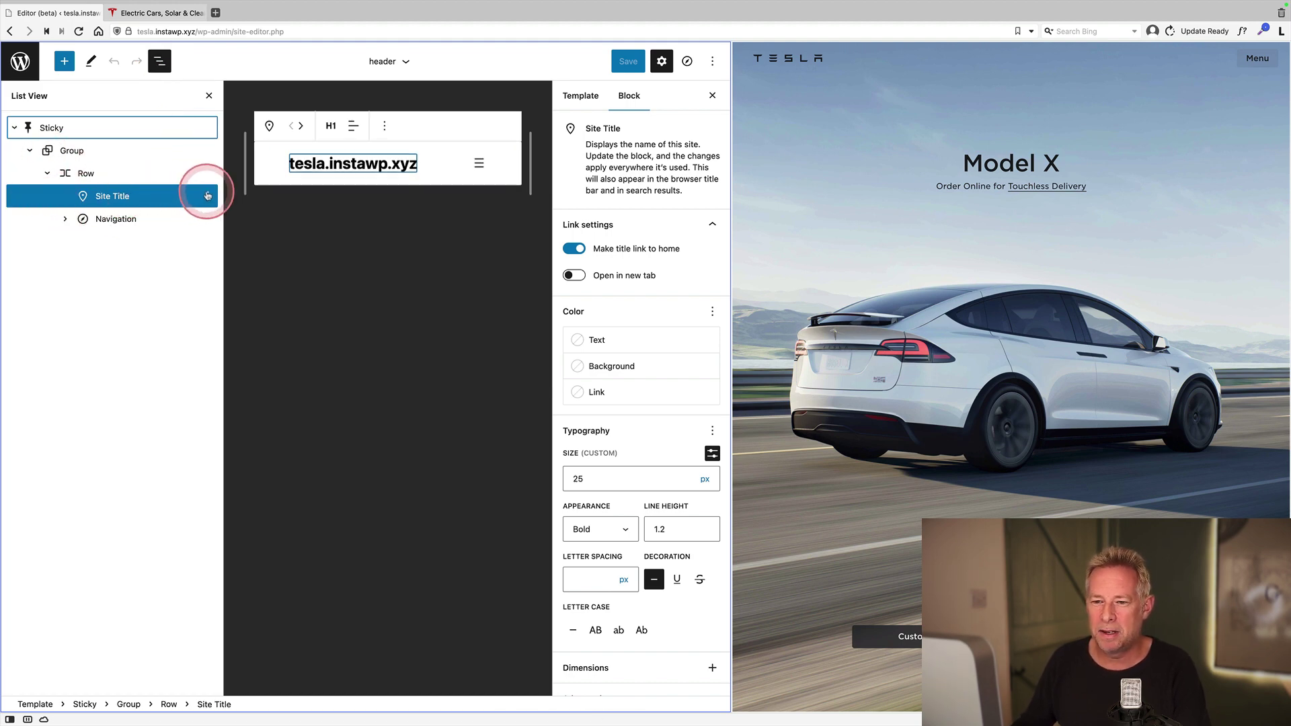
pyautogui.click(208, 196)
pyautogui.click(244, 340)
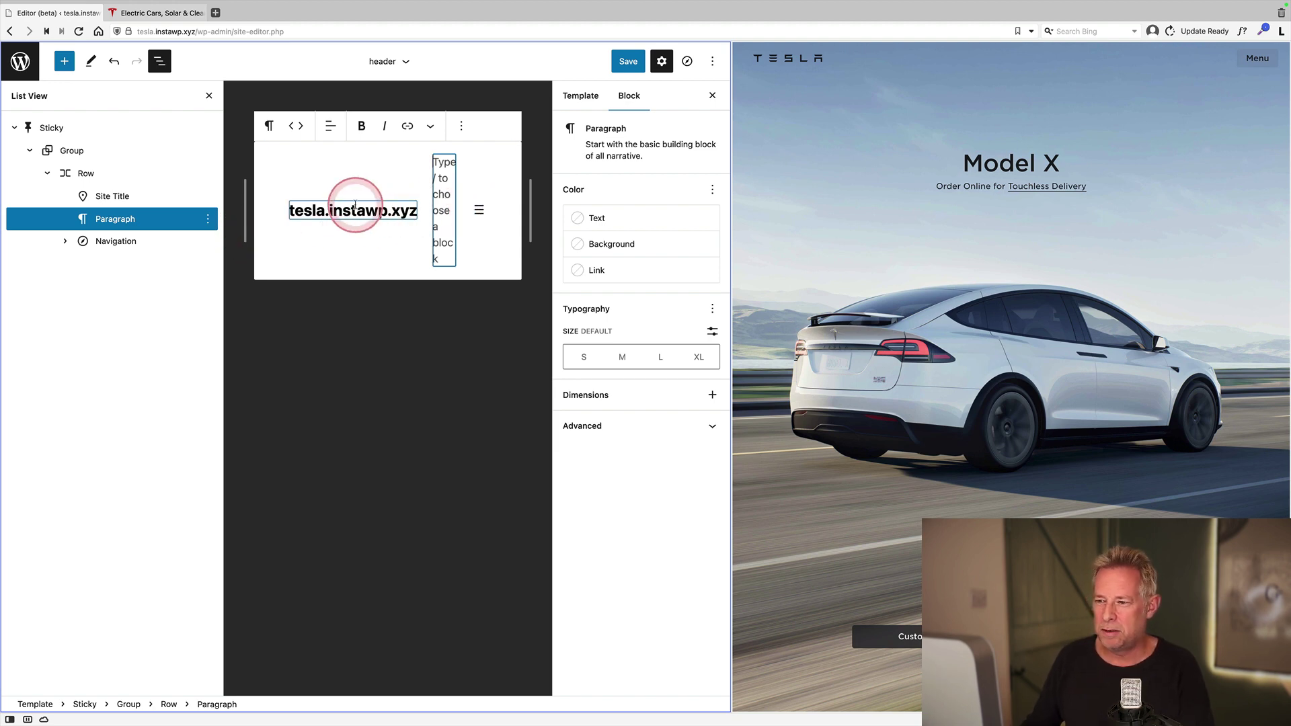
pyautogui.click(662, 61)
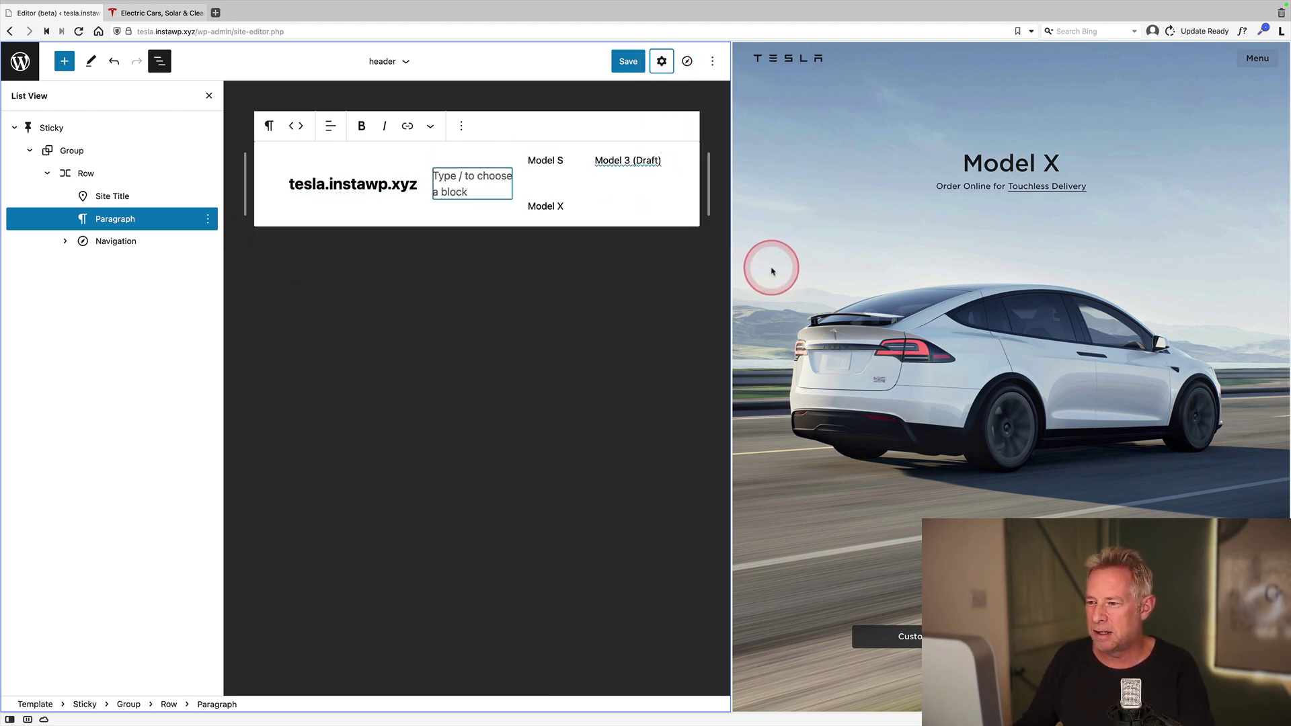
pyautogui.moveTo(732, 279); pyautogui.dragTo(968, 280)
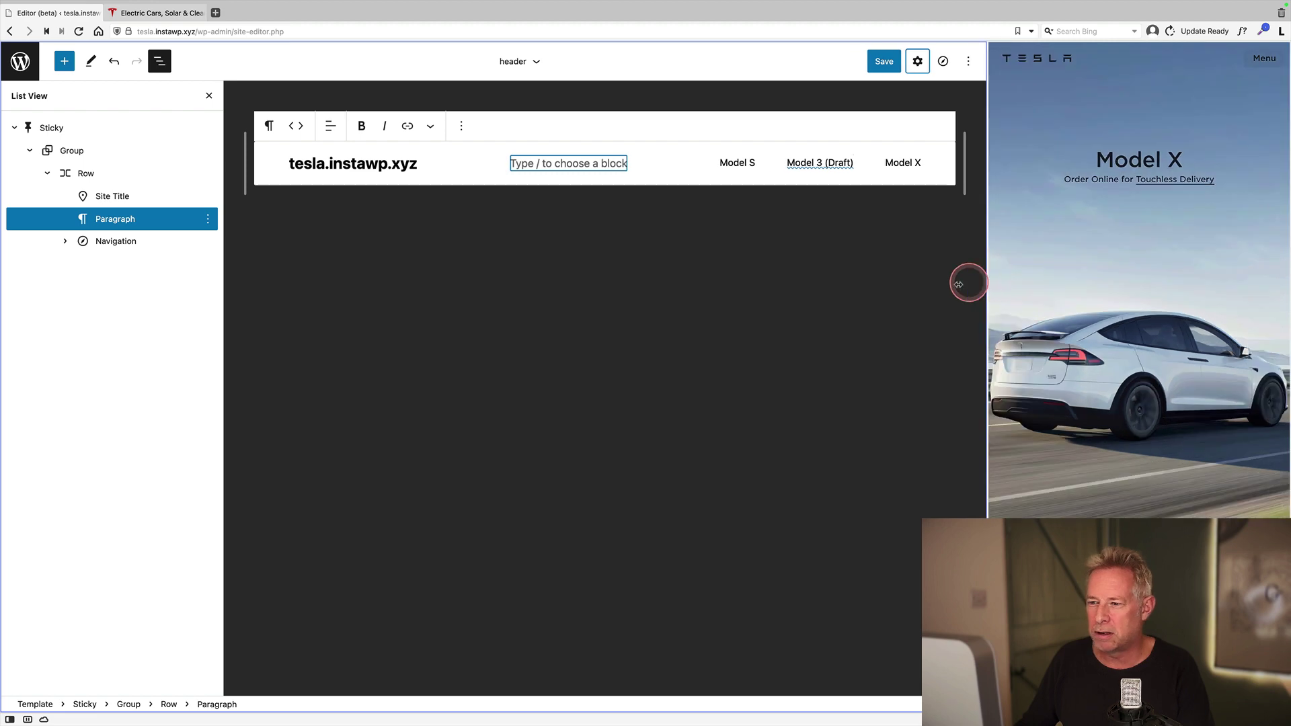
pyautogui.click(551, 164)
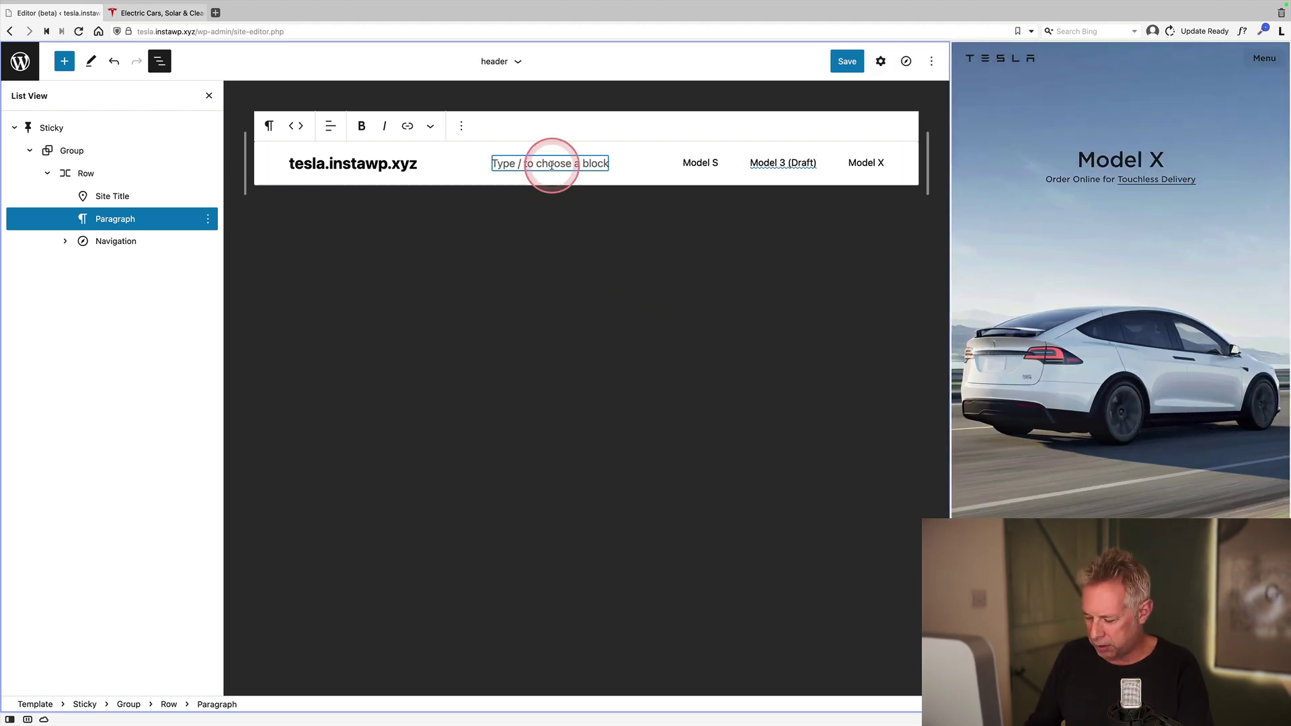
pyautogui.write('/site')
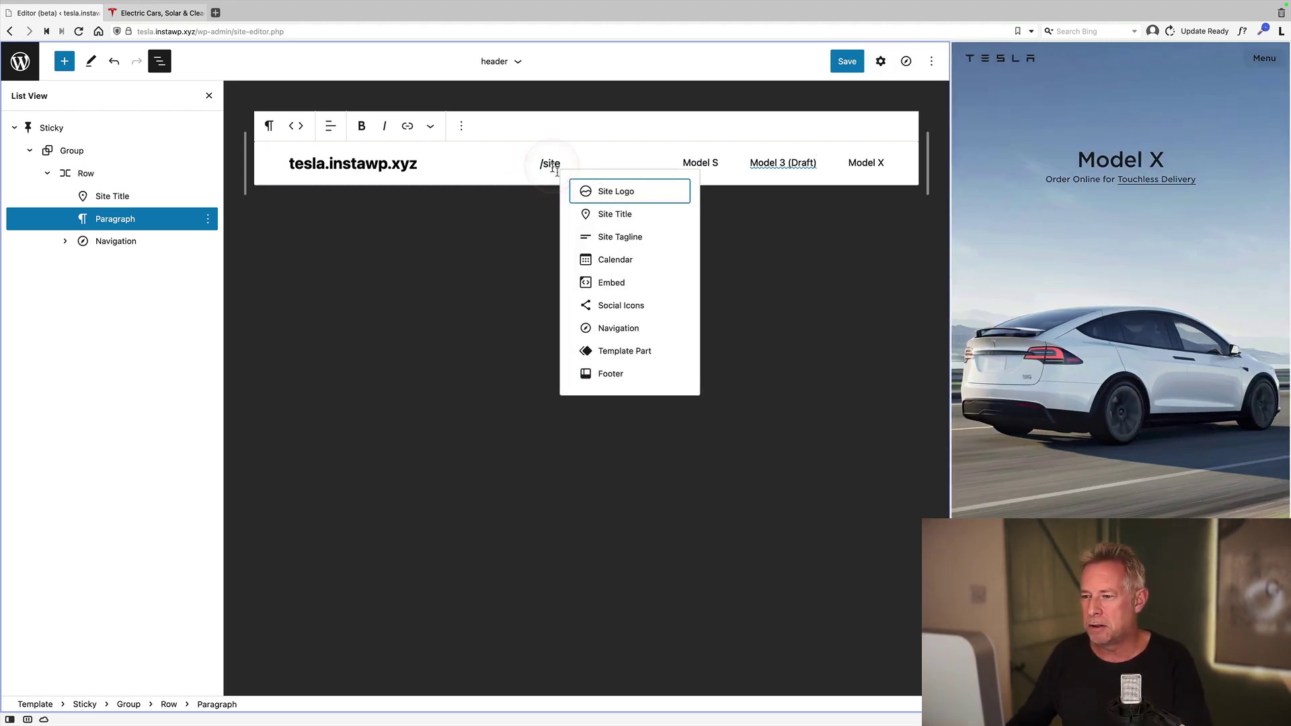
pyautogui.click(577, 191)
# Upload the tesla logo image from the tesla folder on the Desktop and use it as the site logo.
pyautogui.click(550, 193)
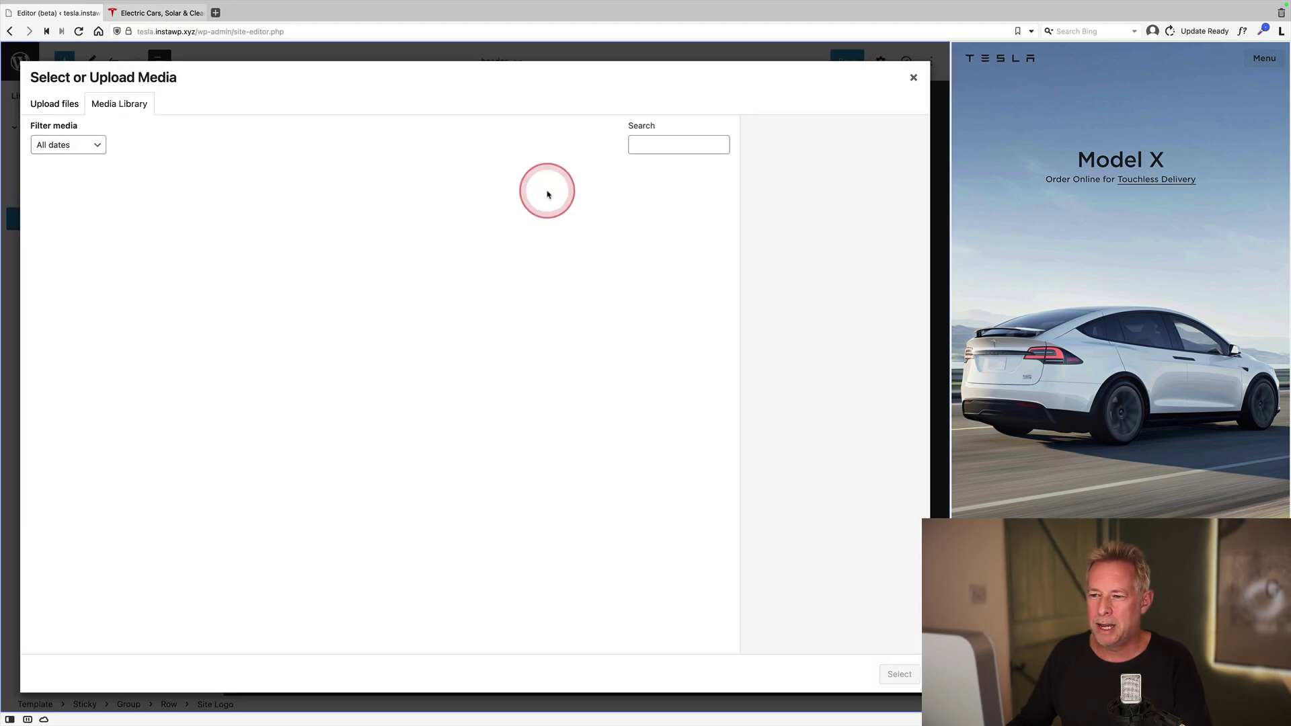
pyautogui.click(44, 111)
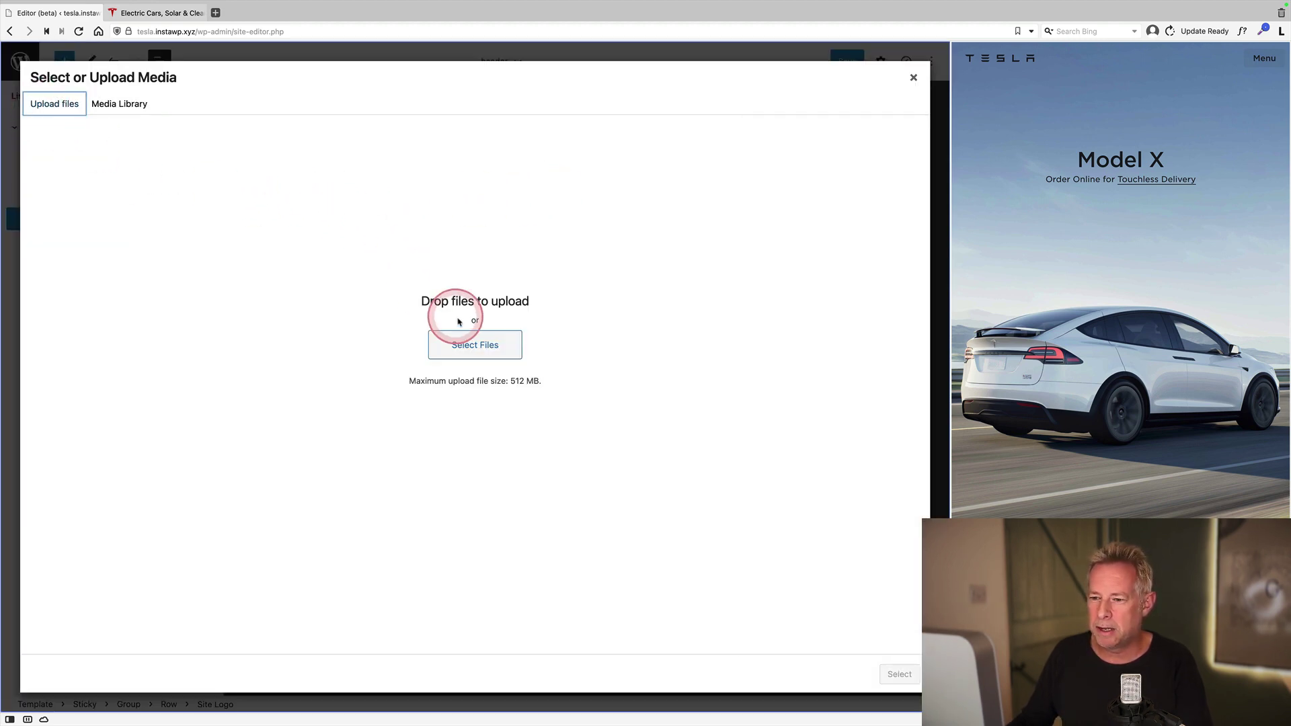
pyautogui.click(475, 345)
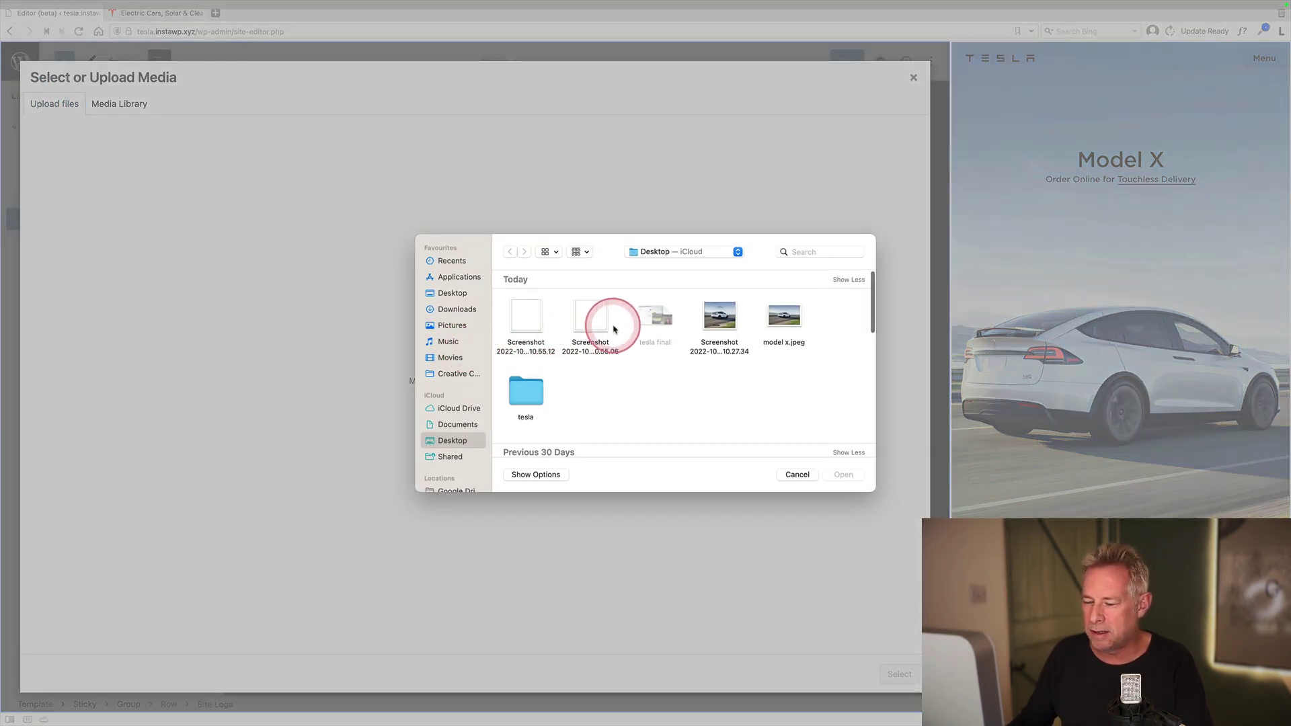
pyautogui.click(452, 293)
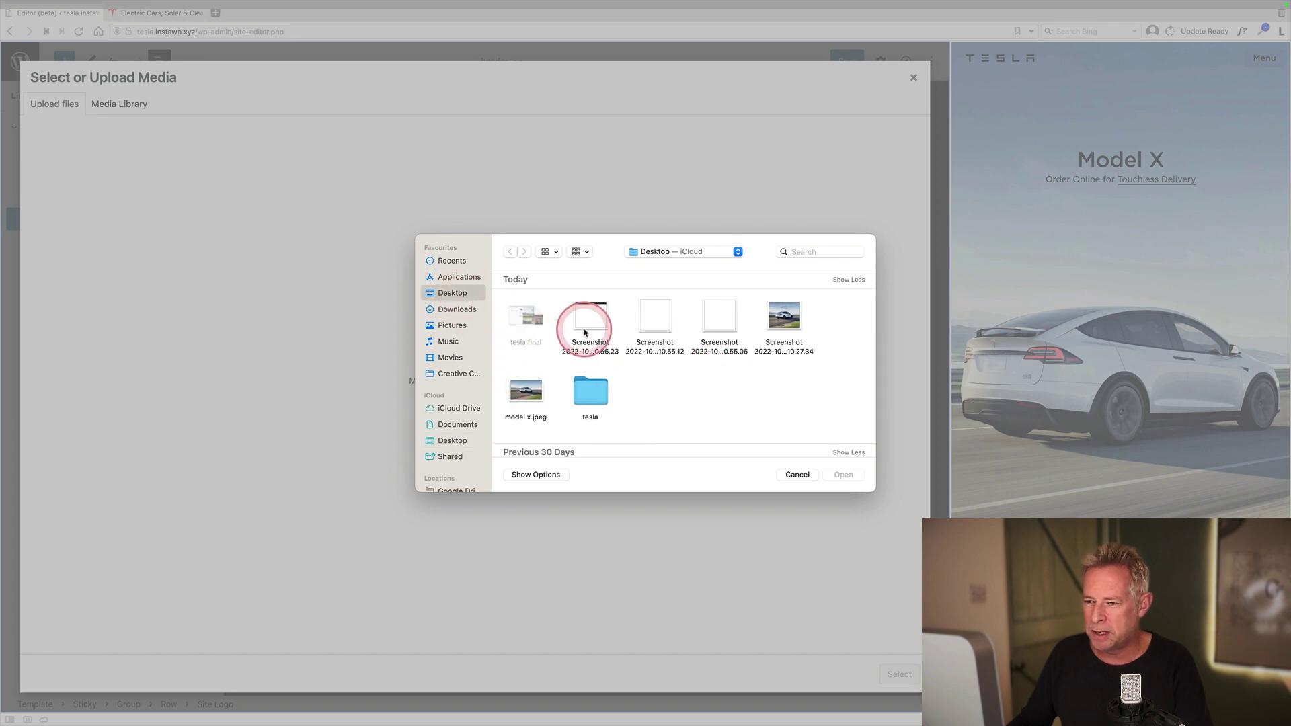
pyautogui.doubleClick(592, 400)
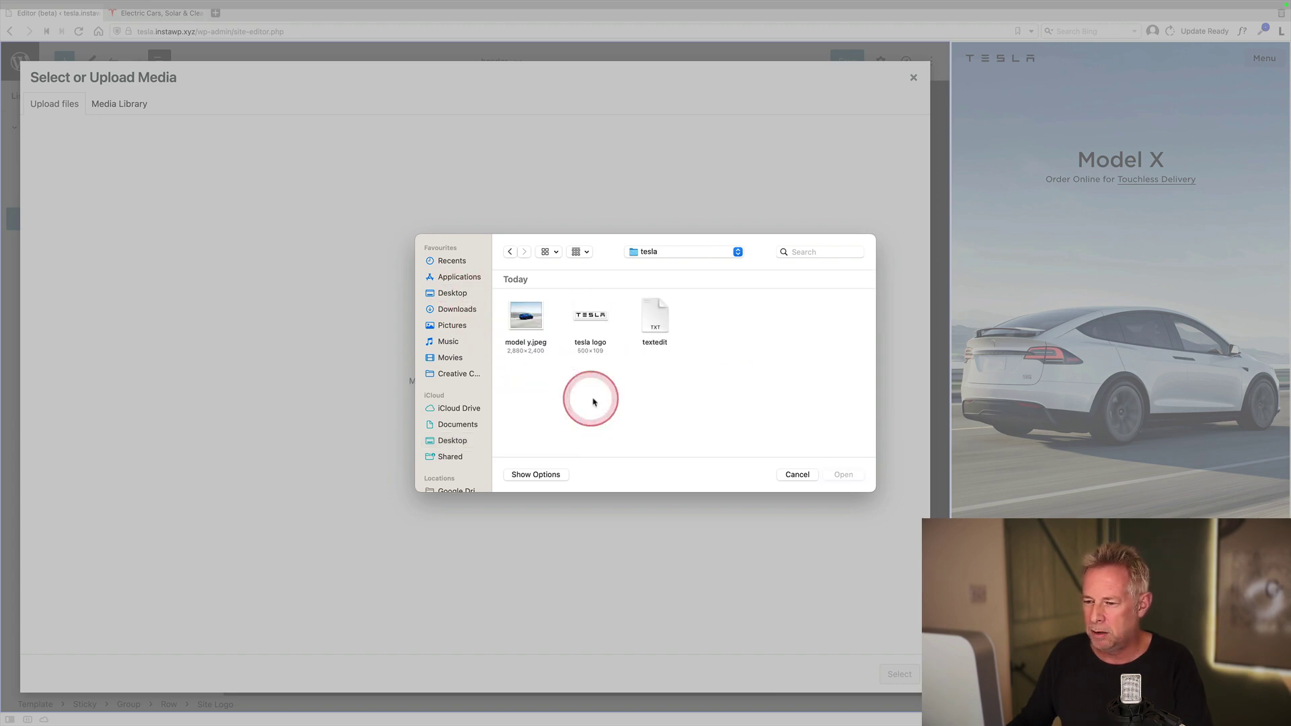
pyautogui.doubleClick(590, 316)
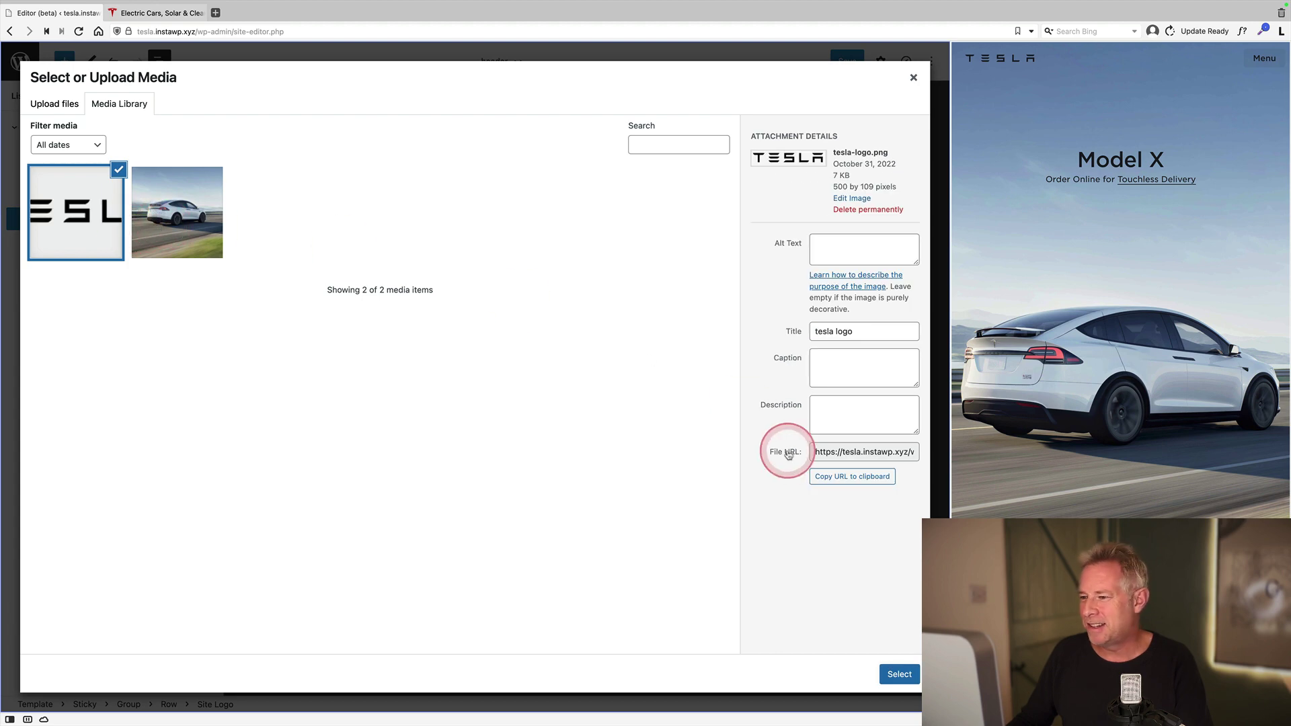
pyautogui.click(899, 674)
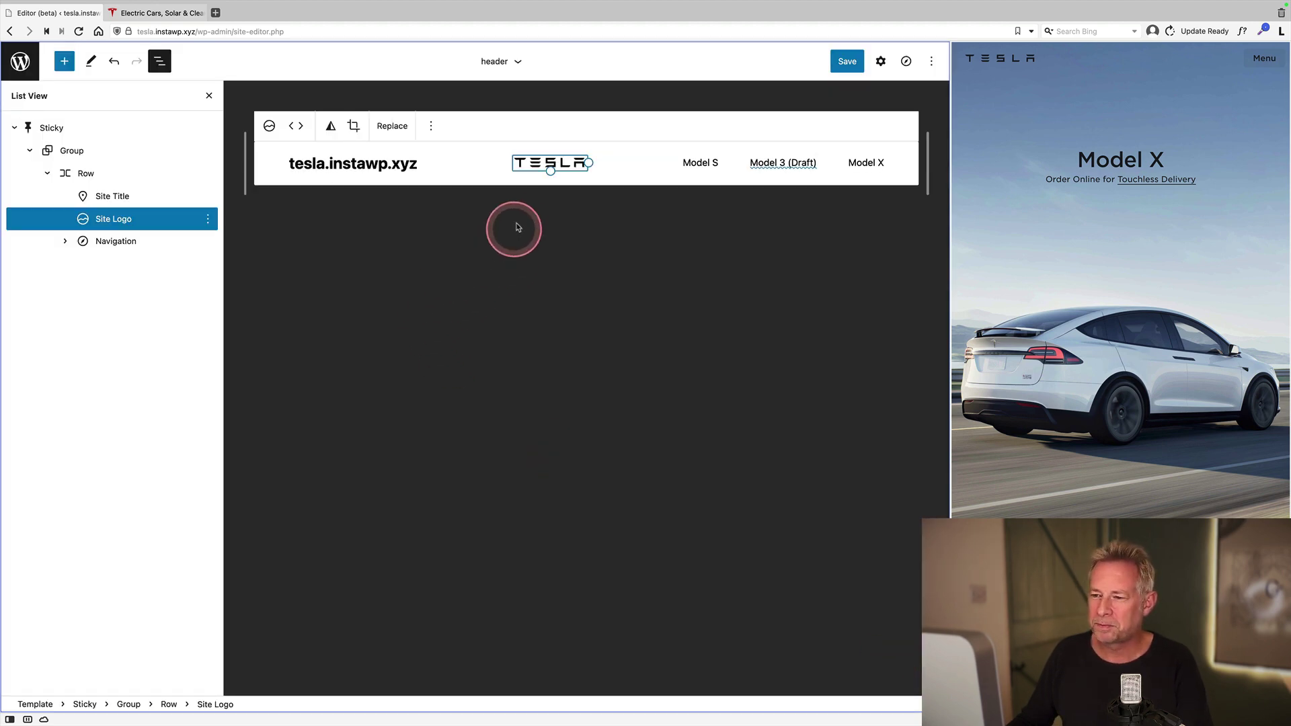
# Remove the Site Title block from the header row and enlarge the Tesla logo slightly.
pyautogui.click(133, 201)
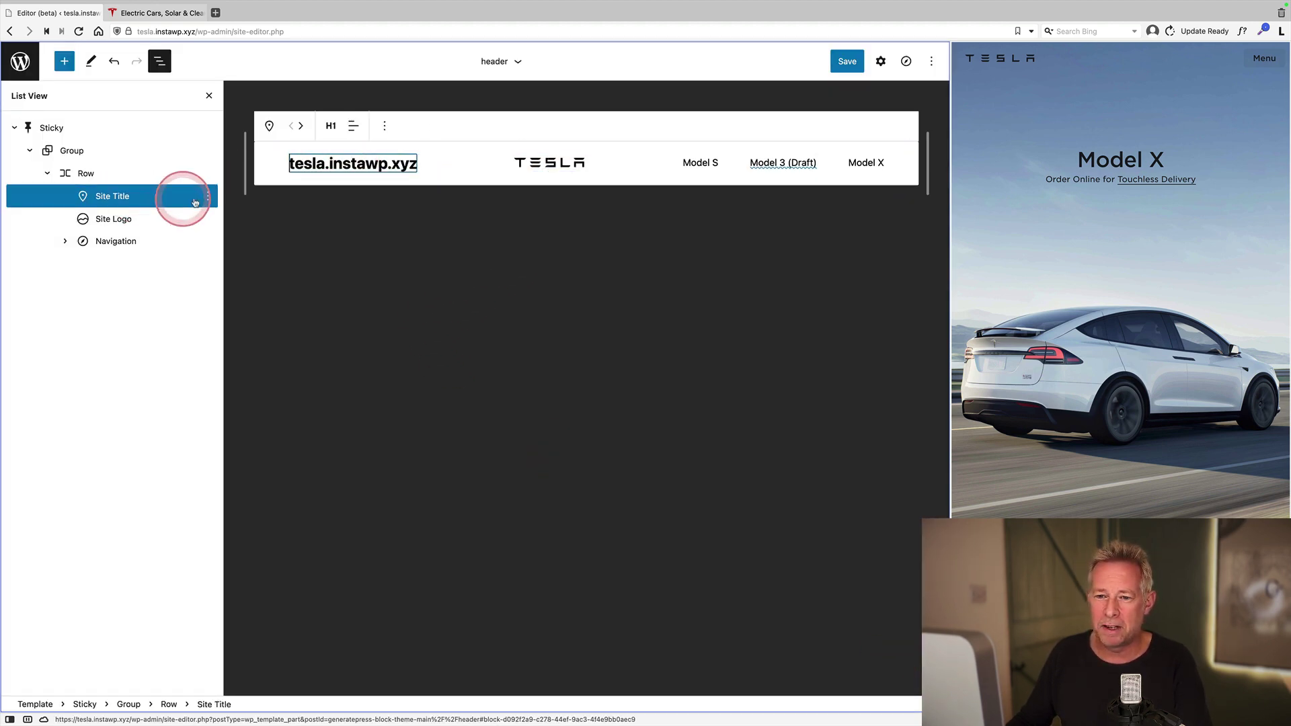
pyautogui.click(207, 196)
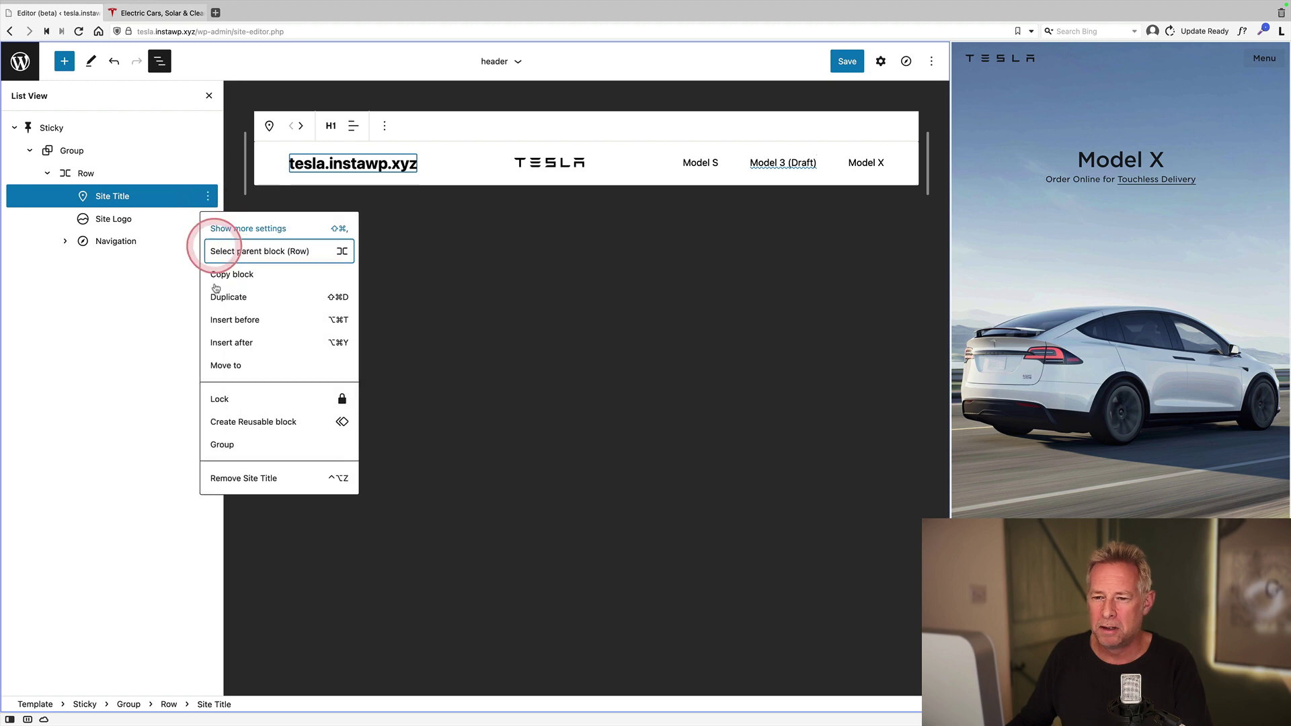
pyautogui.click(255, 476)
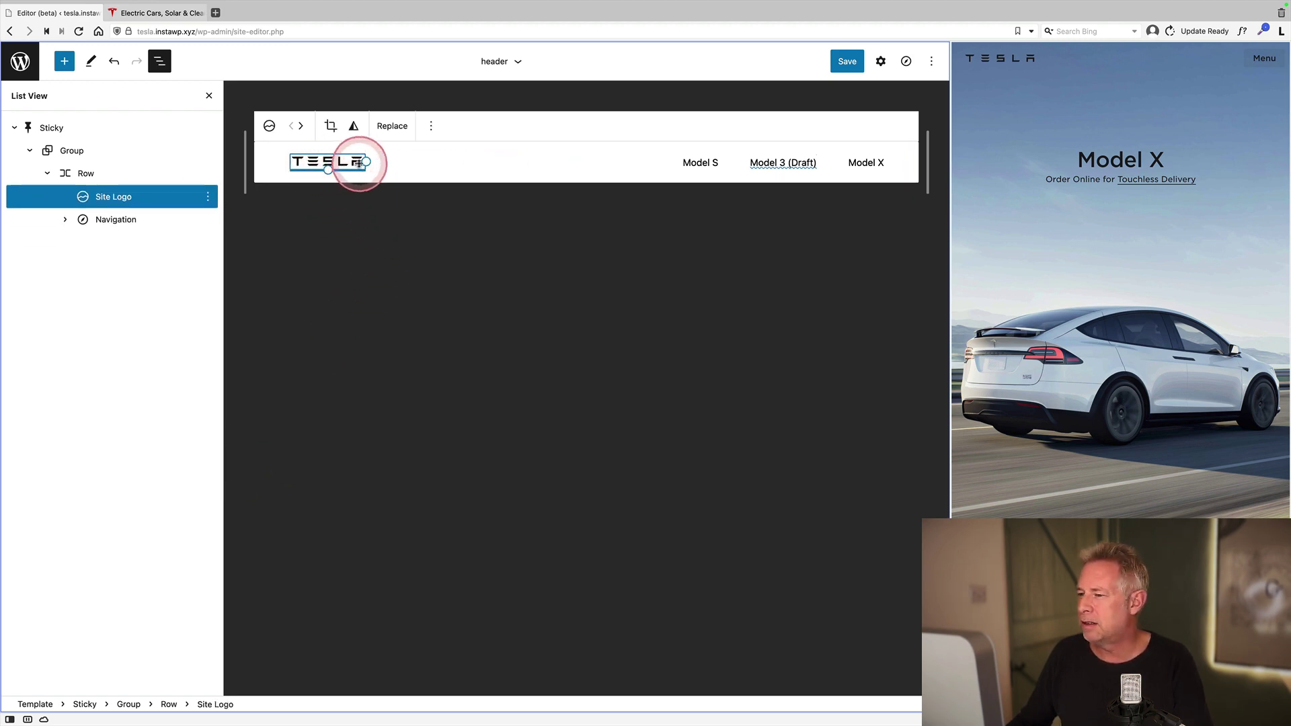
pyautogui.moveTo(357, 162); pyautogui.dragTo(378, 164)
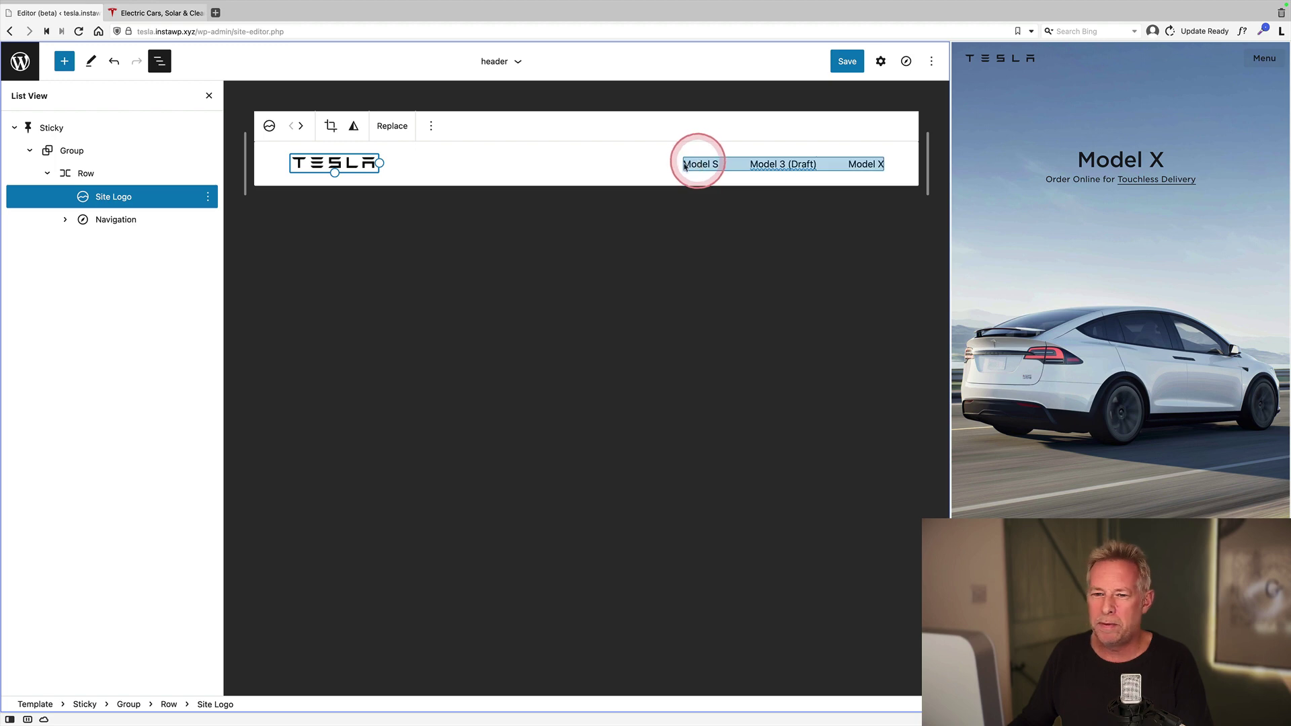
# Justify the header Row block's items to the left and set its block spacing to 7.
pyautogui.click(102, 217)
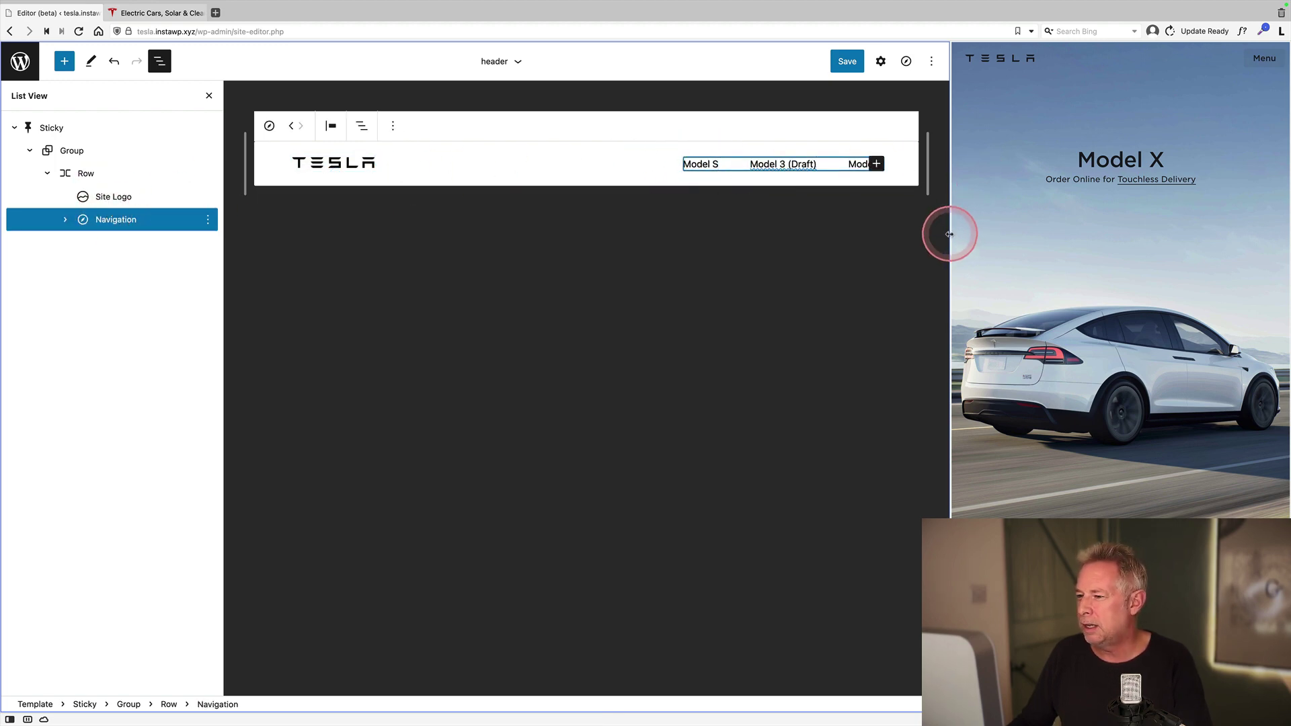
pyautogui.moveTo(950, 230); pyautogui.dragTo(556, 244)
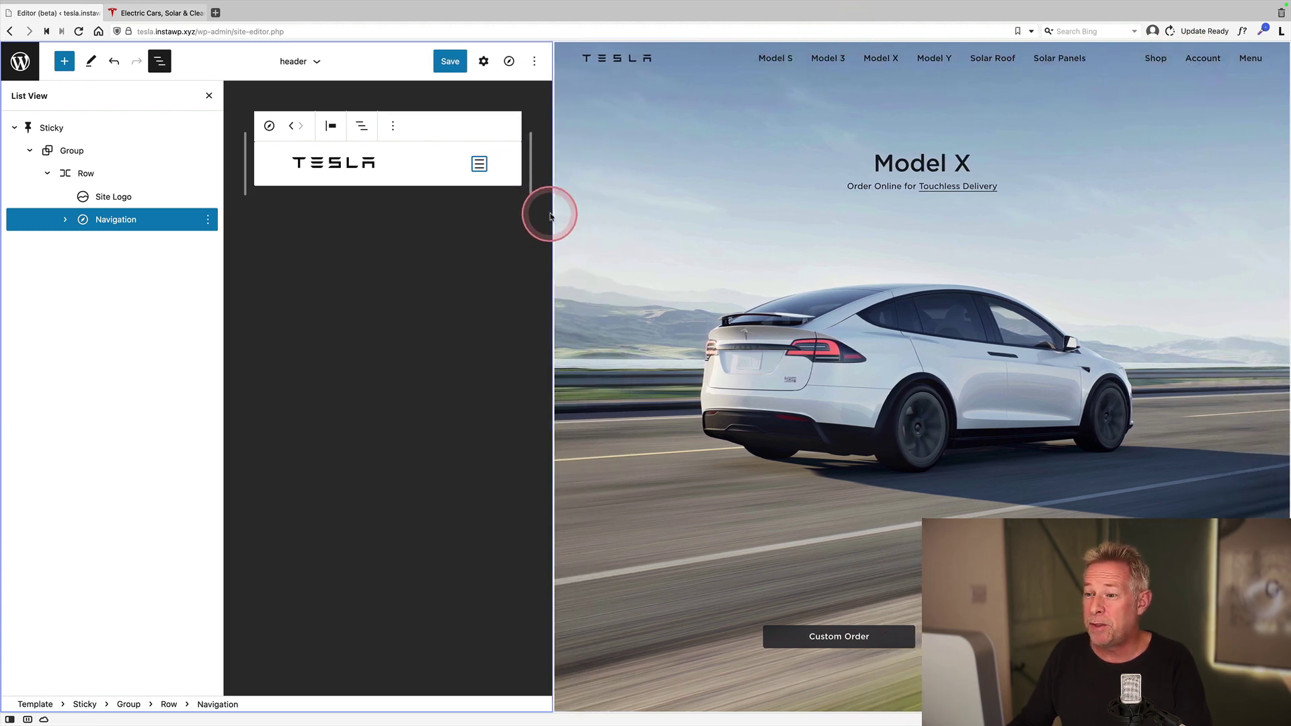
pyautogui.moveTo(552, 208); pyautogui.dragTo(741, 205)
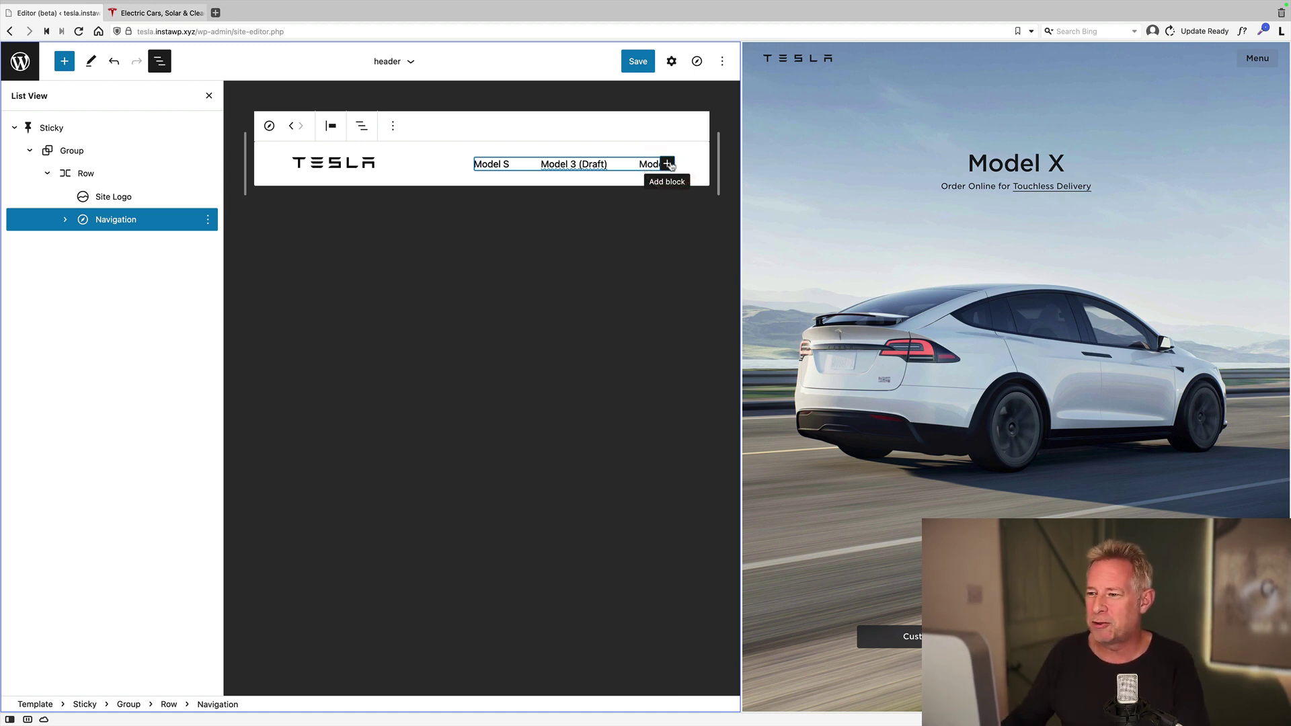
pyautogui.moveTo(740, 222)
pyautogui.mouseDown()
pyautogui.moveTo(848, 222)
pyautogui.moveTo(624, 239)
pyautogui.moveTo(784, 234)
pyautogui.moveTo(737, 241)
pyautogui.mouseUp()
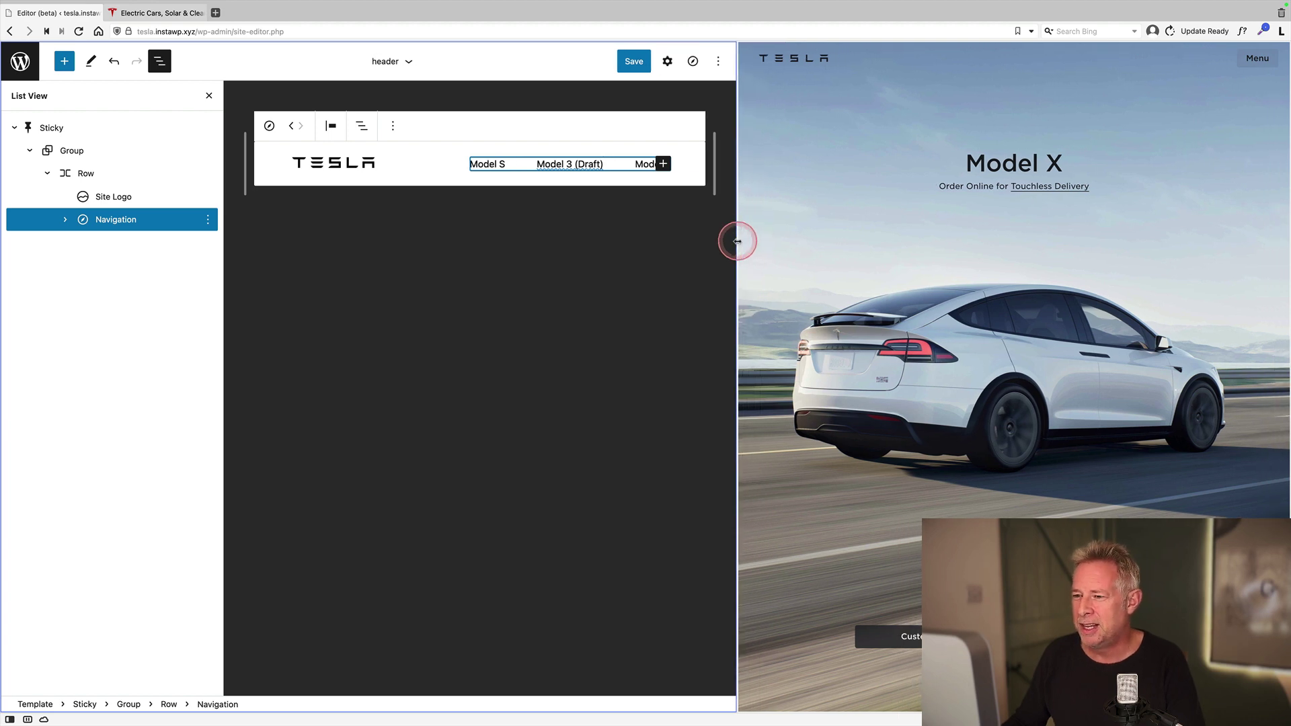
pyautogui.click(91, 172)
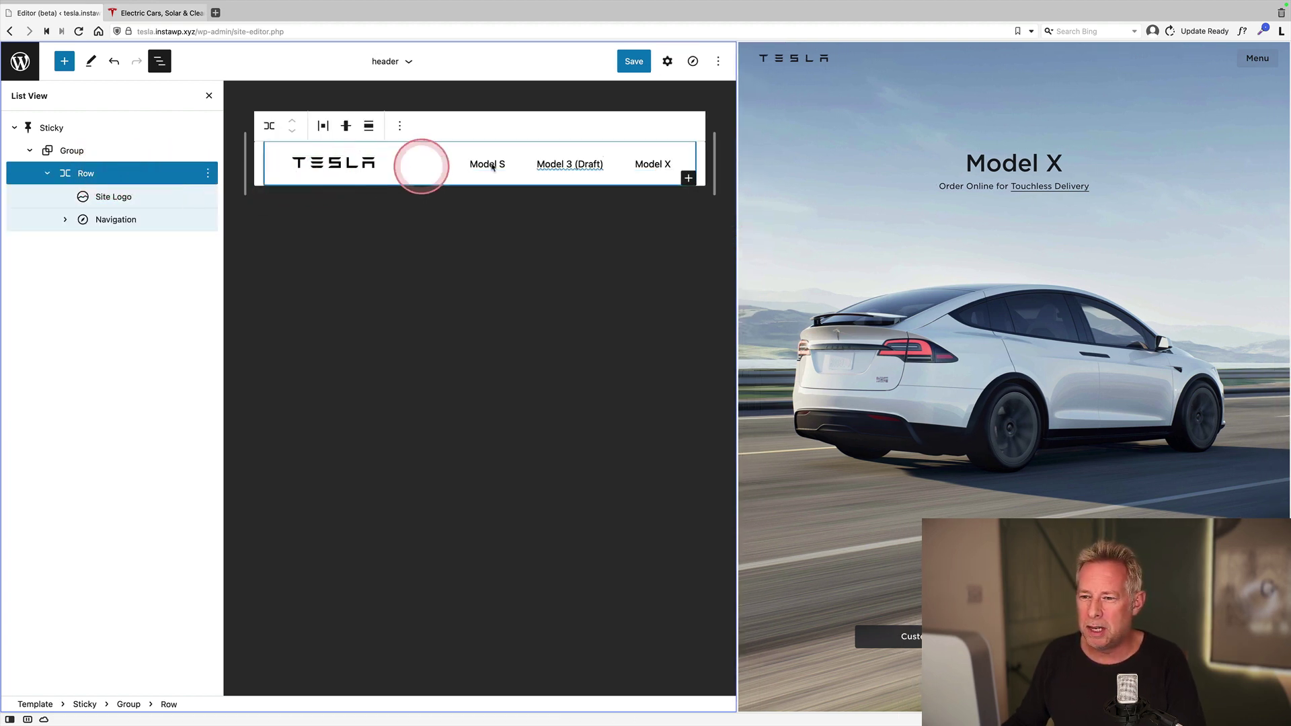
pyautogui.click(668, 61)
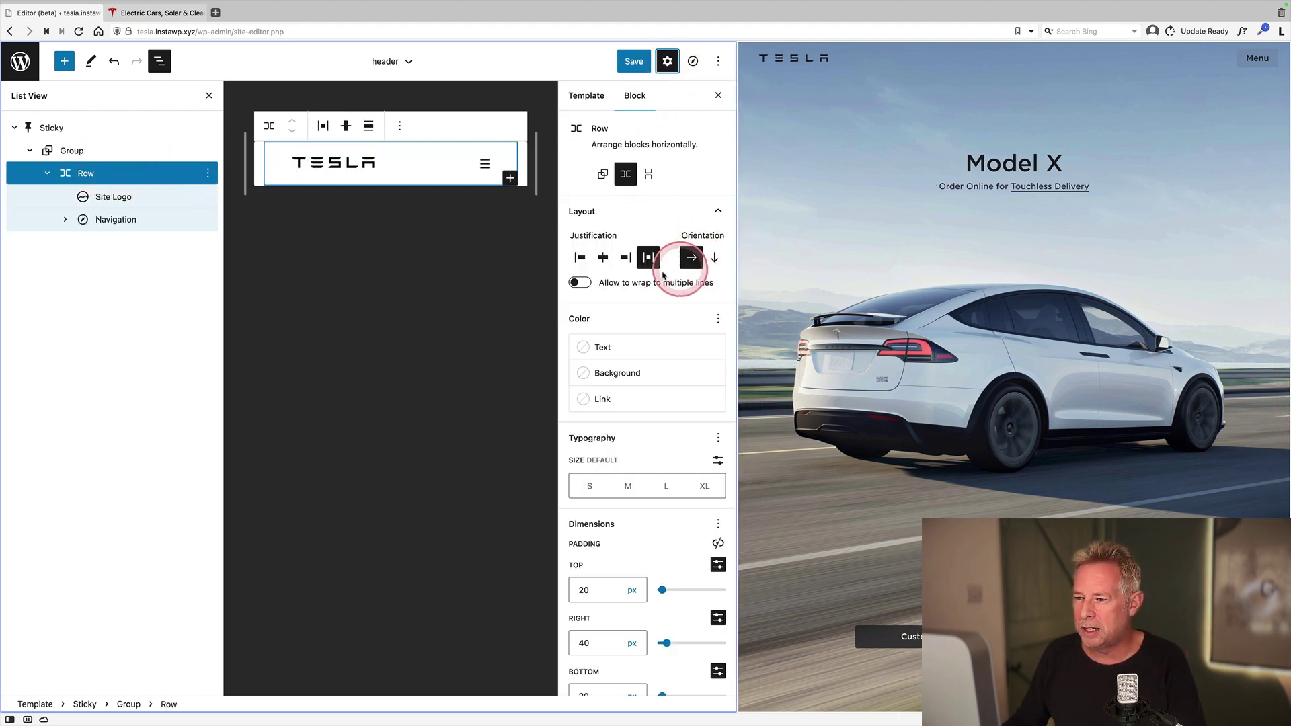
pyautogui.click(580, 258)
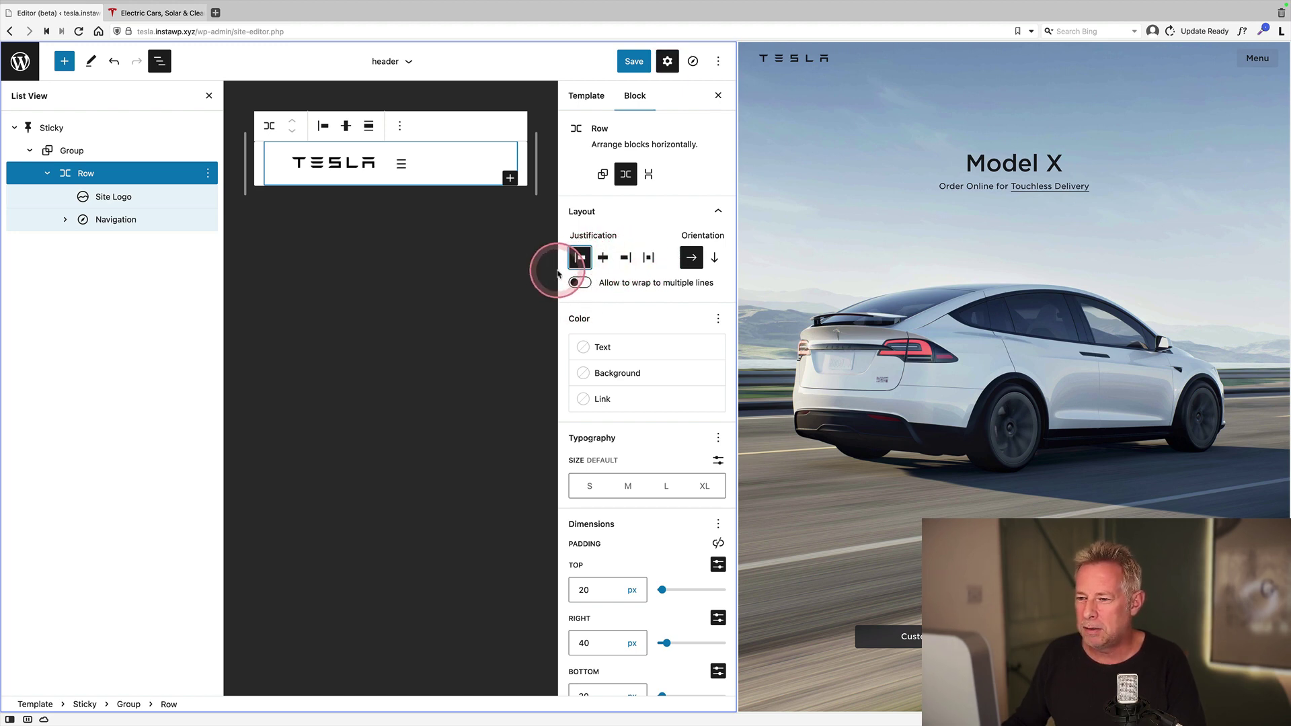
pyautogui.moveTo(735, 281); pyautogui.dragTo(1007, 259)
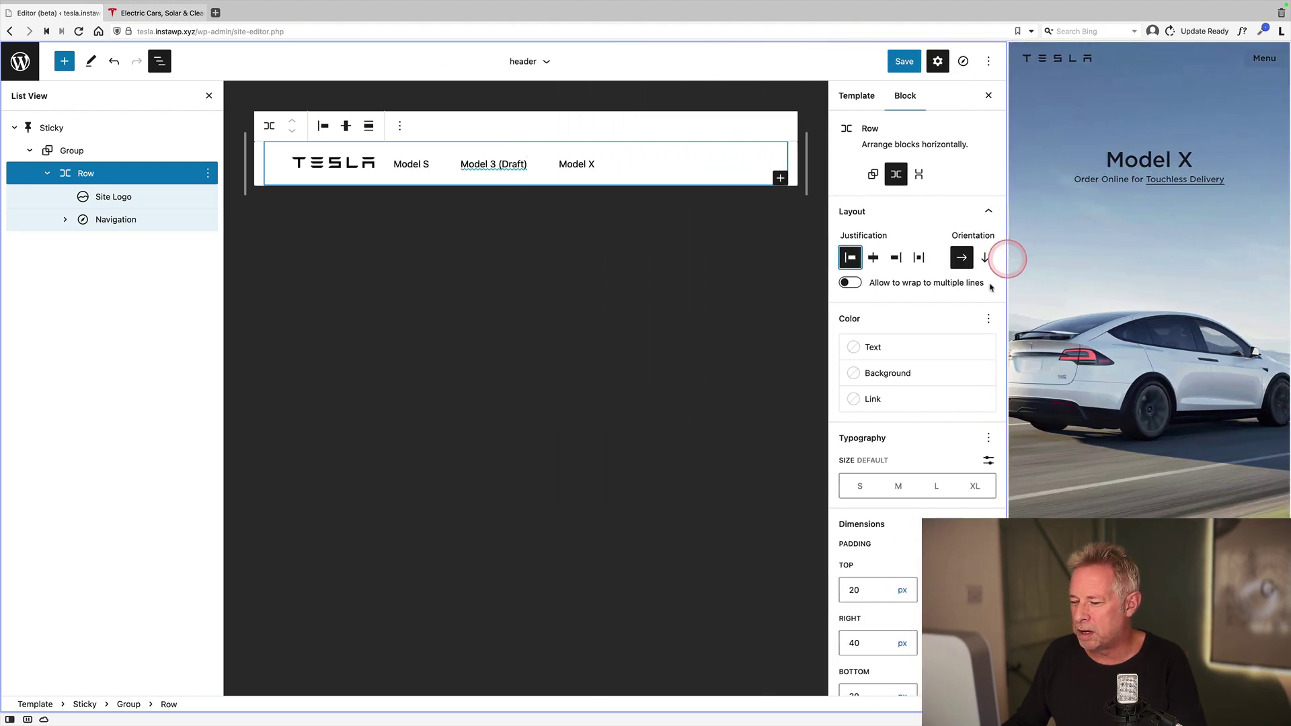
pyautogui.scroll(-5, 921, 478)
pyautogui.moveTo(854, 584); pyautogui.dragTo(941, 586)
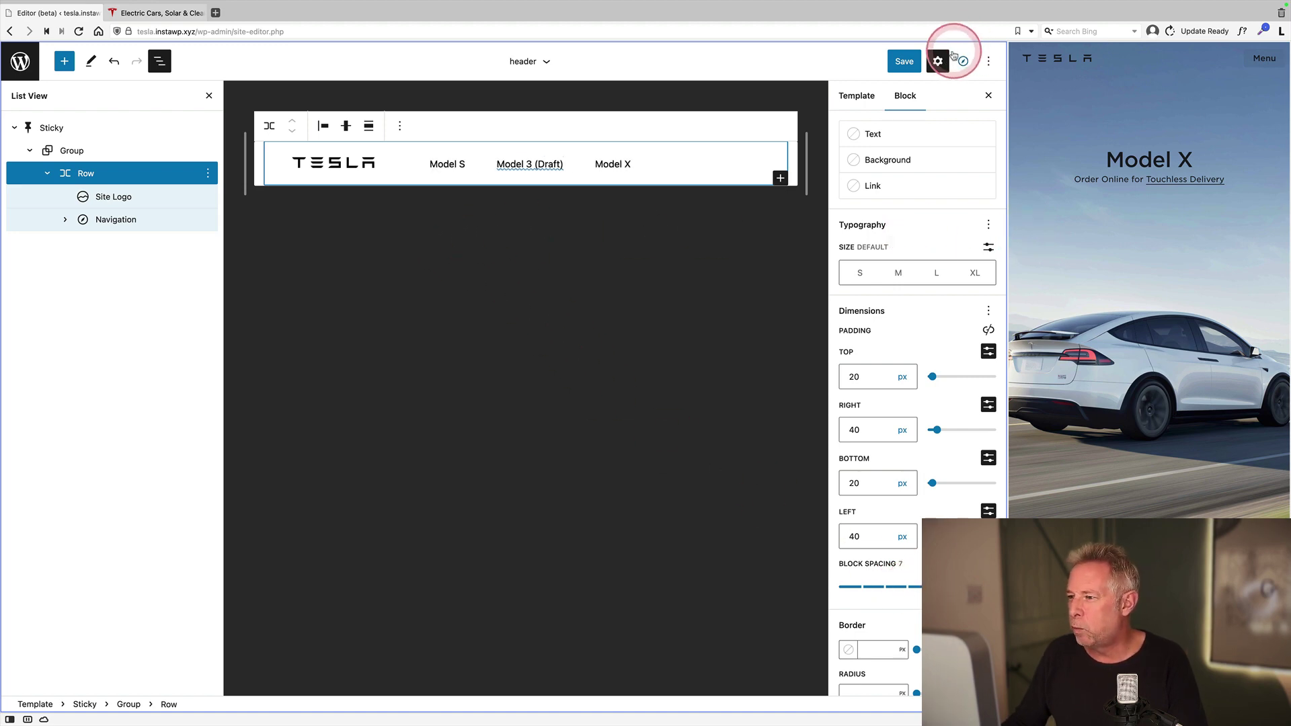
# Save the header template part and load the published homepage at tesla.instawp.xyz beside a wider Tesla reference pane.
pyautogui.click(904, 61)
pyautogui.click(888, 61)
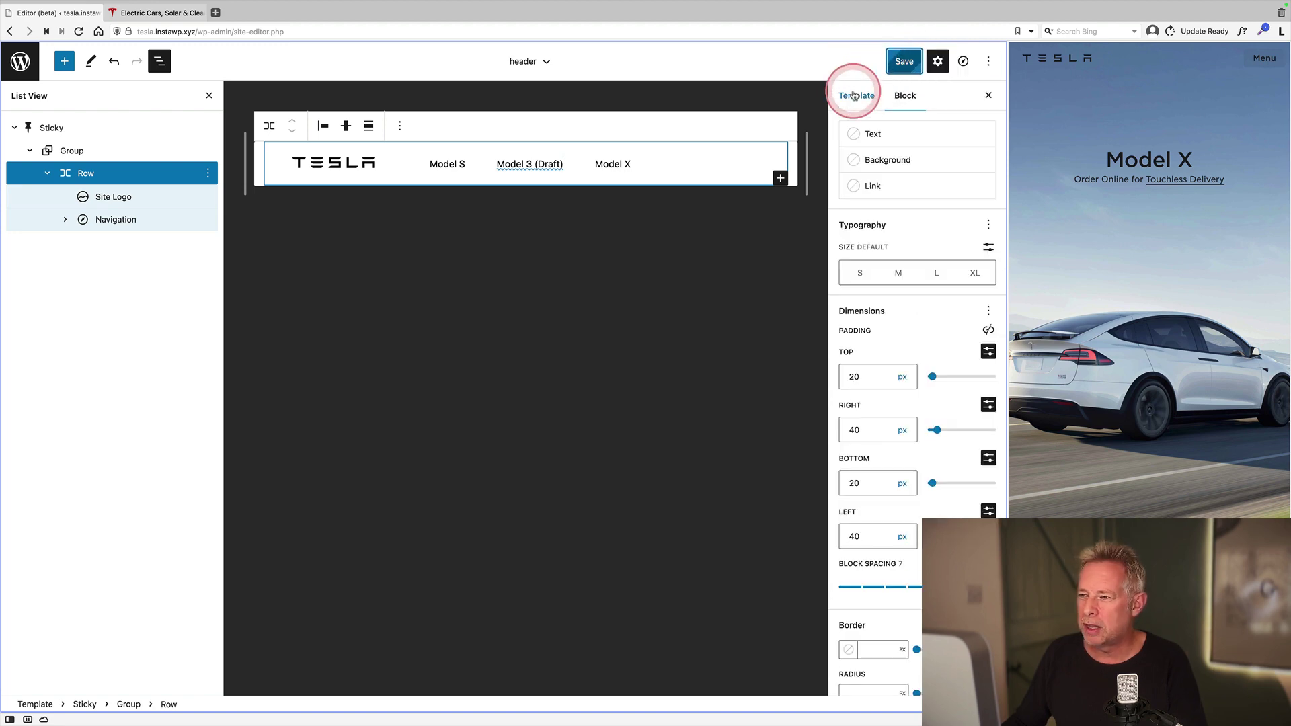
pyautogui.click(216, 31)
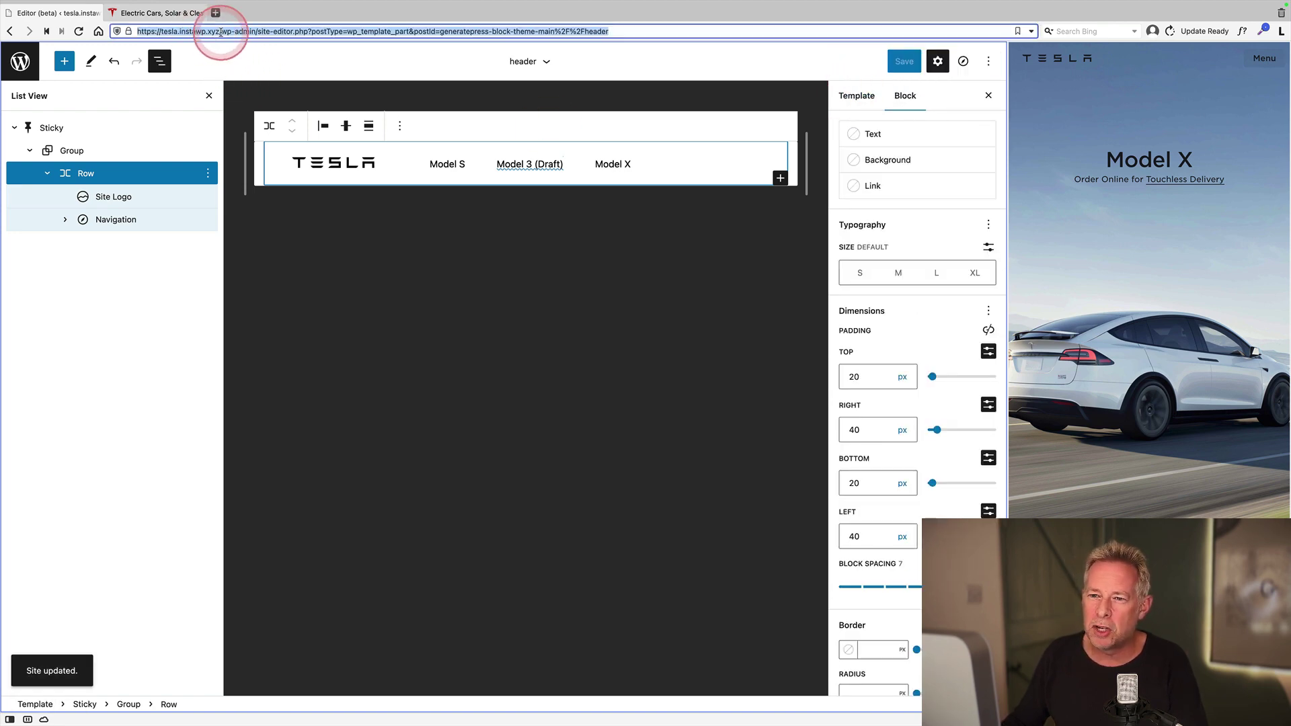
pyautogui.click(239, 32)
pyautogui.moveTo(638, 36); pyautogui.dragTo(223, 31)
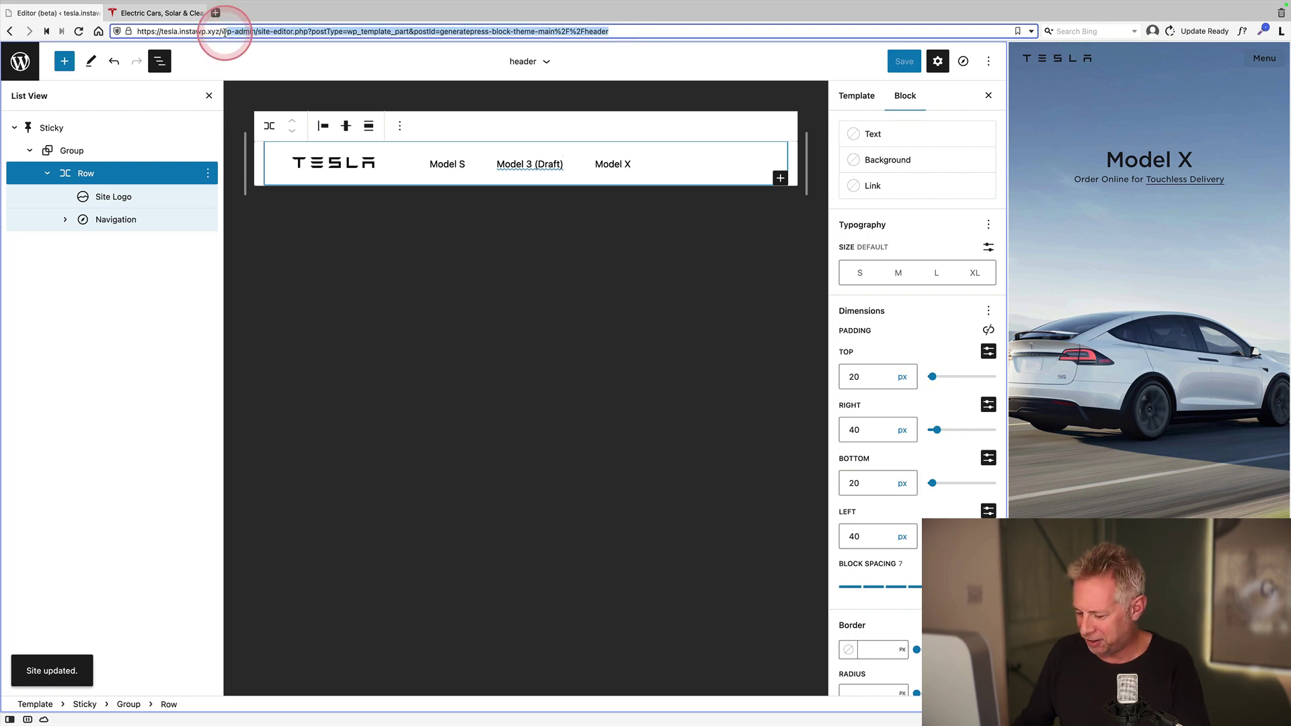
pyautogui.write('w')
pyautogui.press('BackSpace')
pyautogui.press('Return')
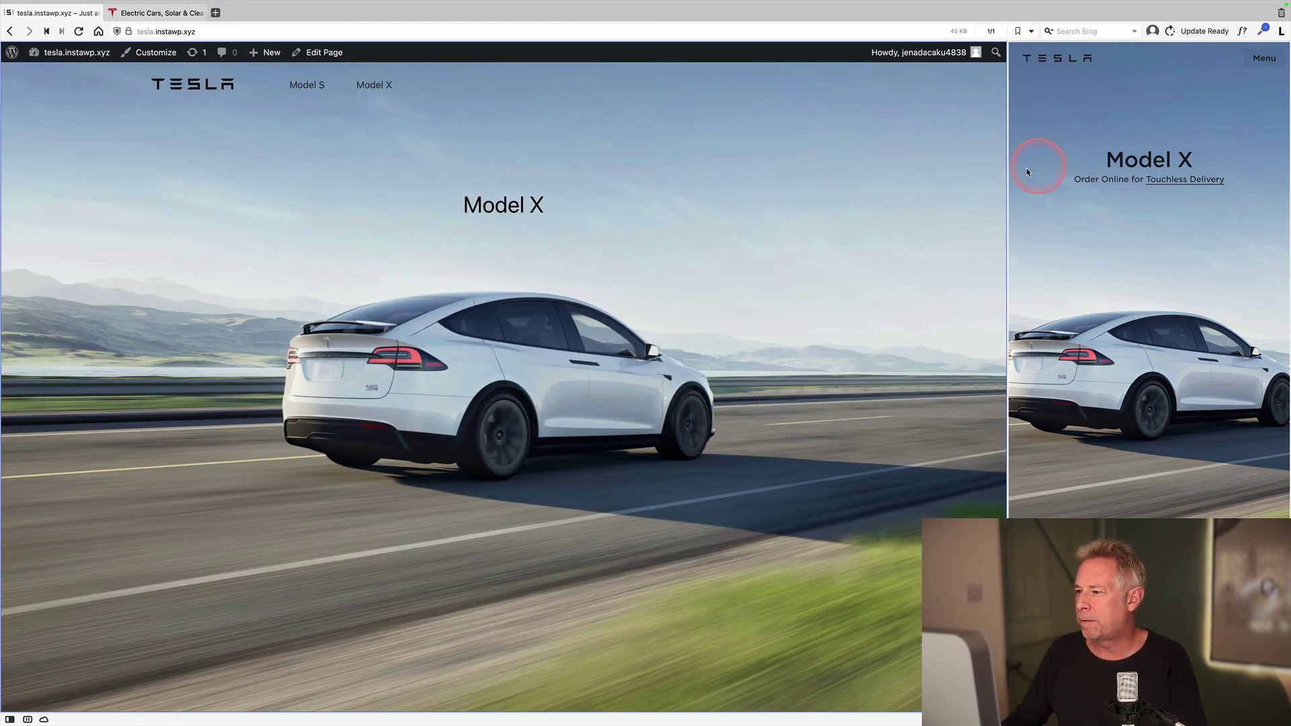
pyautogui.moveTo(1008, 175); pyautogui.dragTo(594, 185)
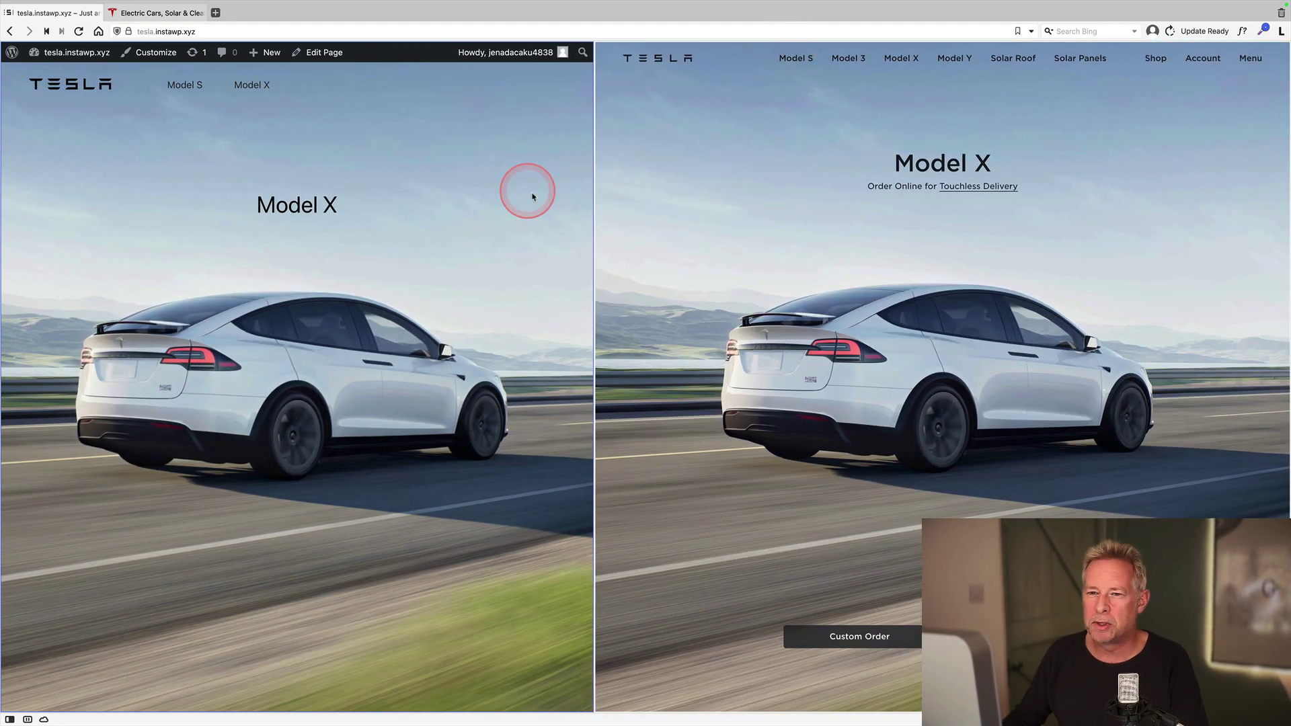
pyautogui.moveTo(593, 173)
pyautogui.mouseDown()
pyautogui.moveTo(617, 168)
pyautogui.moveTo(590, 171)
pyautogui.mouseUp()
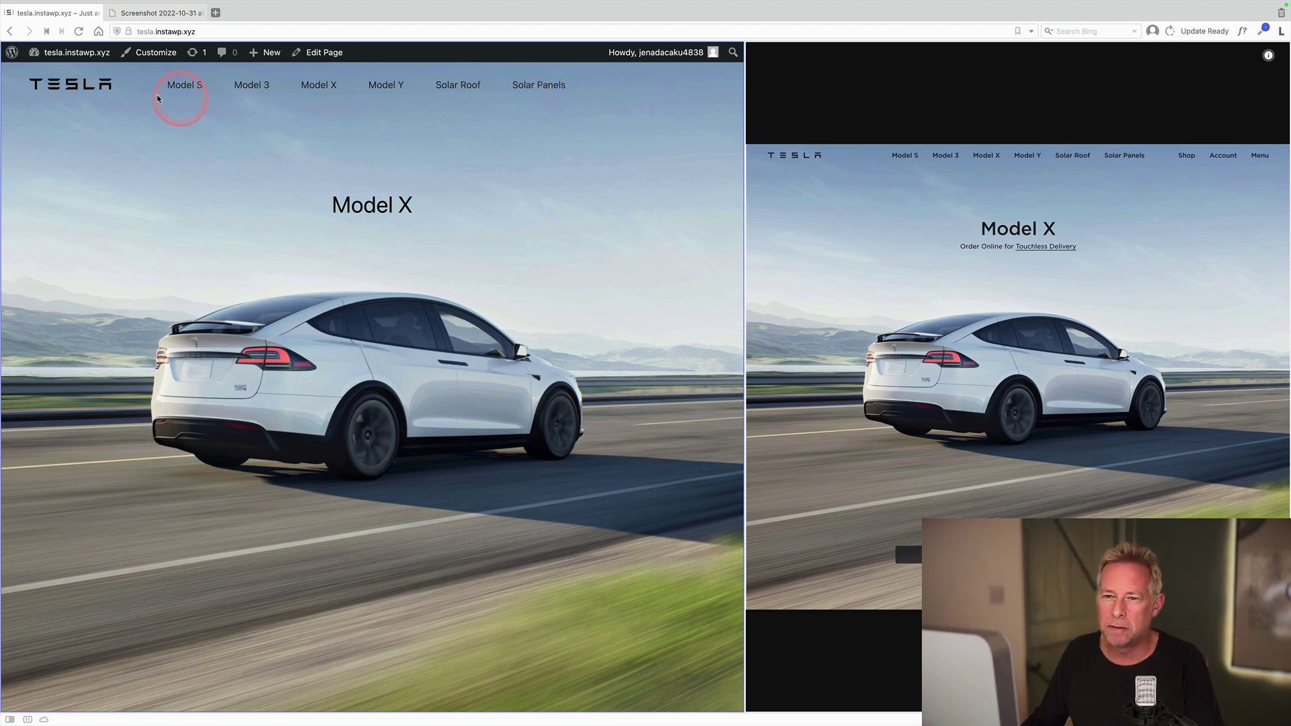
# Go to the site's admin dashboard and open the header template part for editing.
pyautogui.moveTo(68, 52)
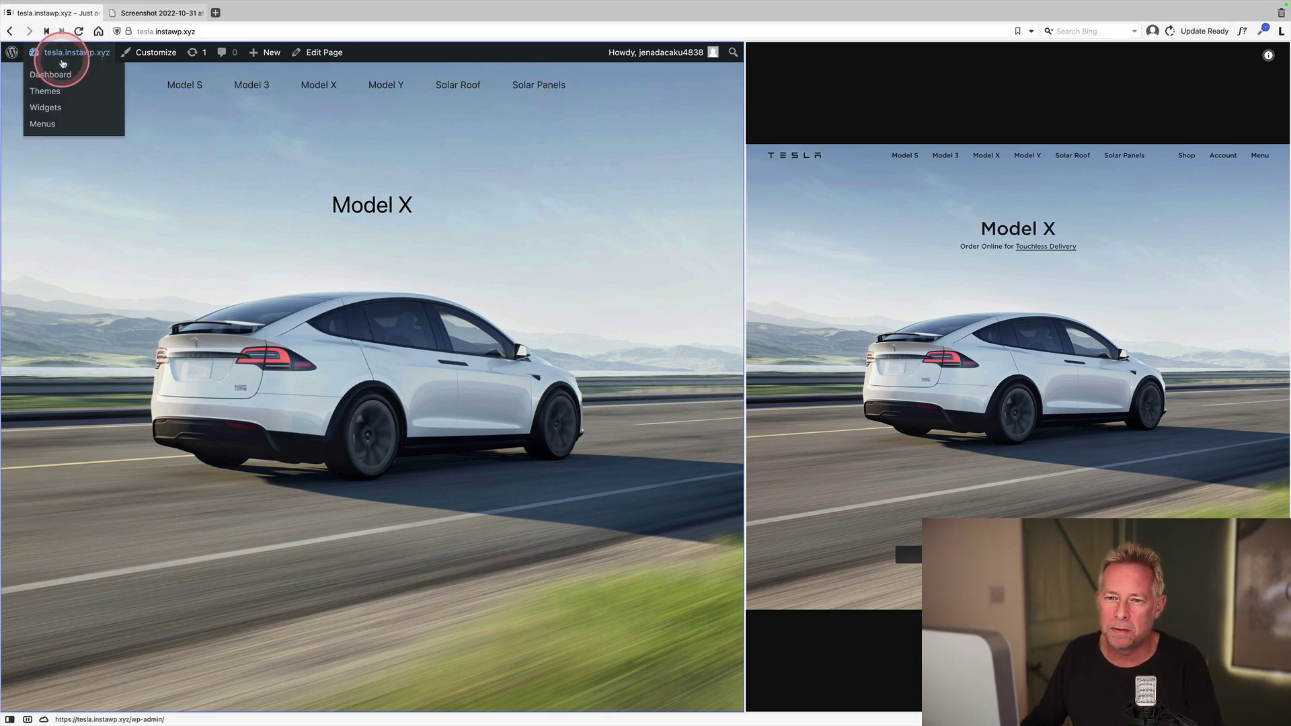
pyautogui.click(59, 90)
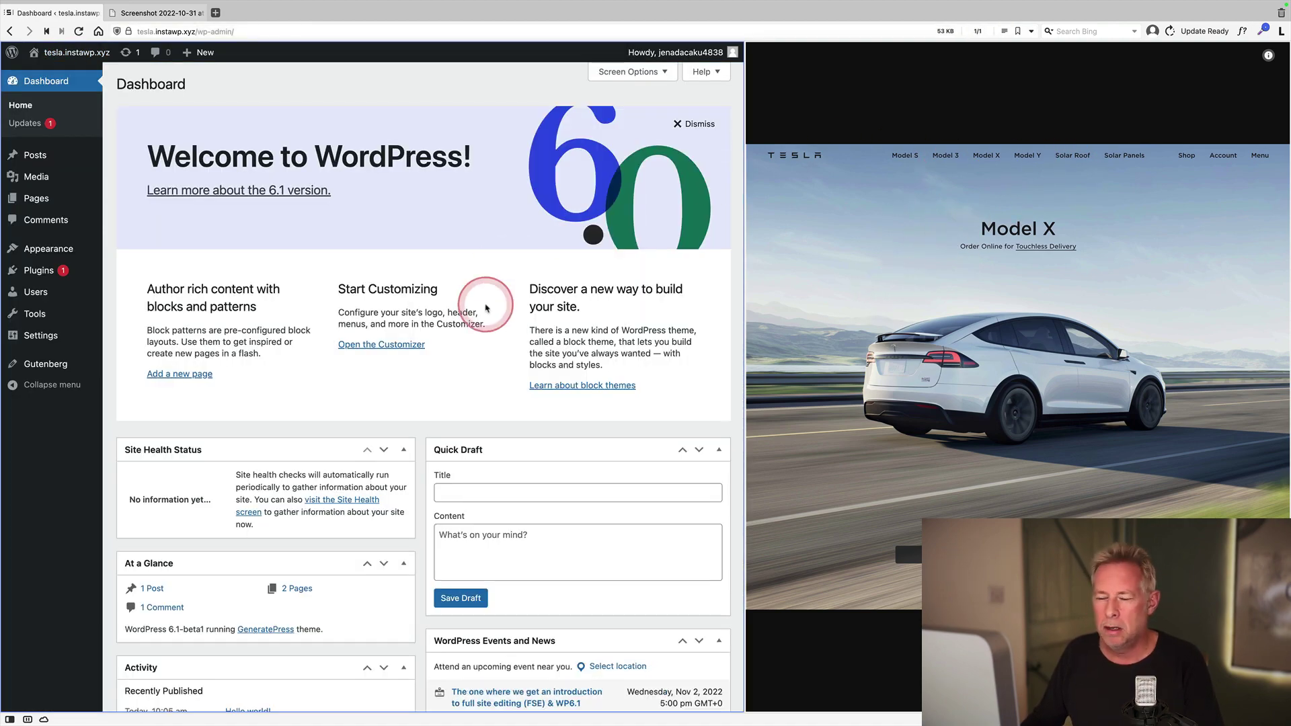
pyautogui.moveTo(72, 296)
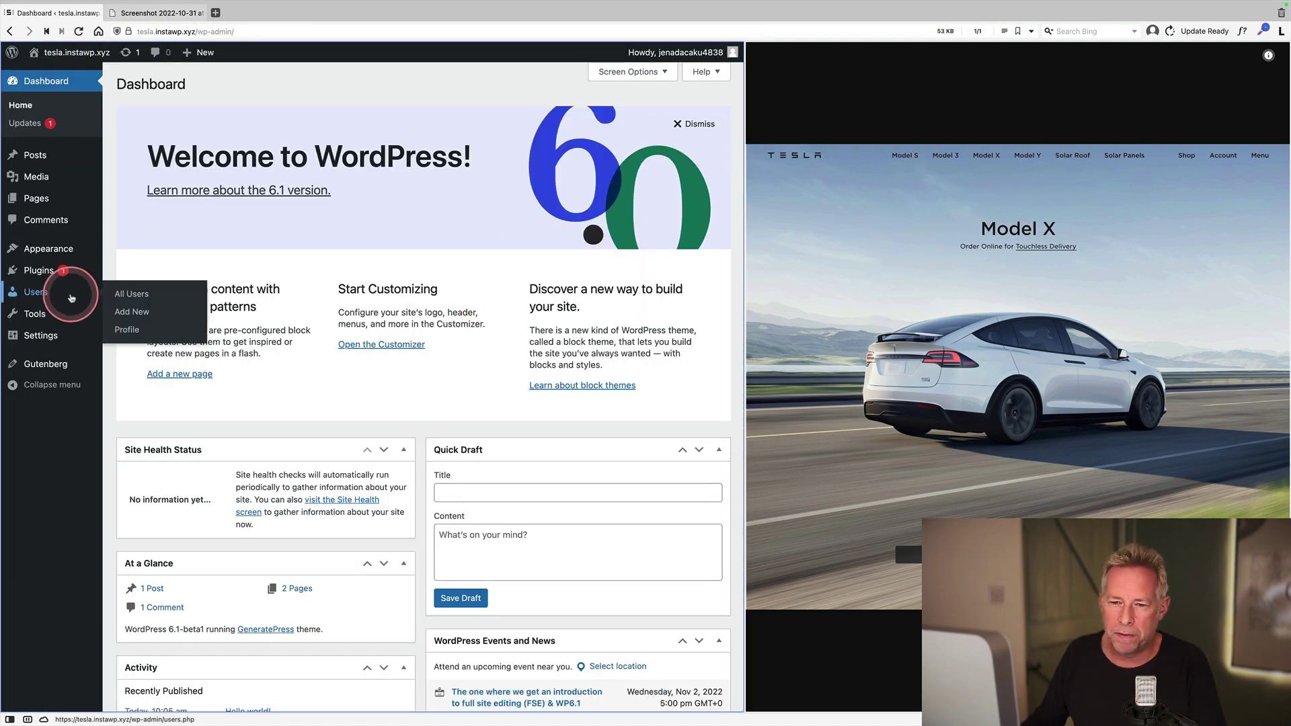
pyautogui.moveTo(80, 249)
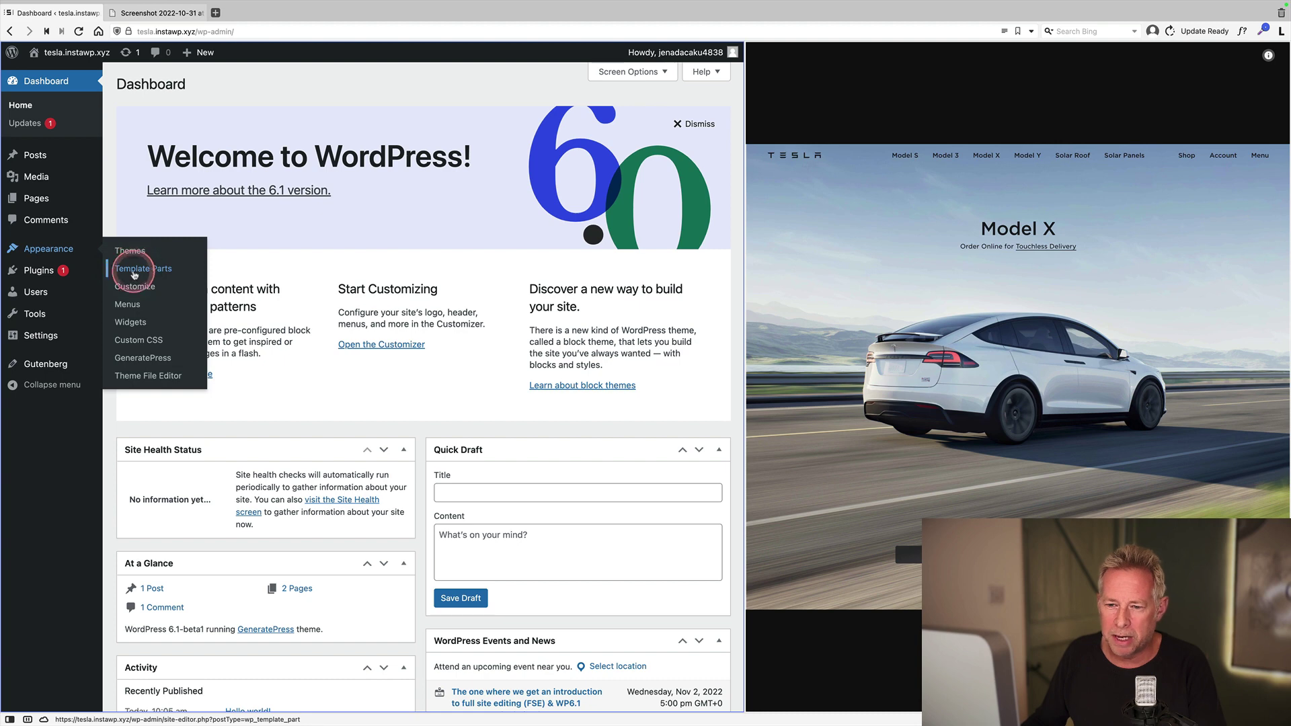
pyautogui.click(134, 271)
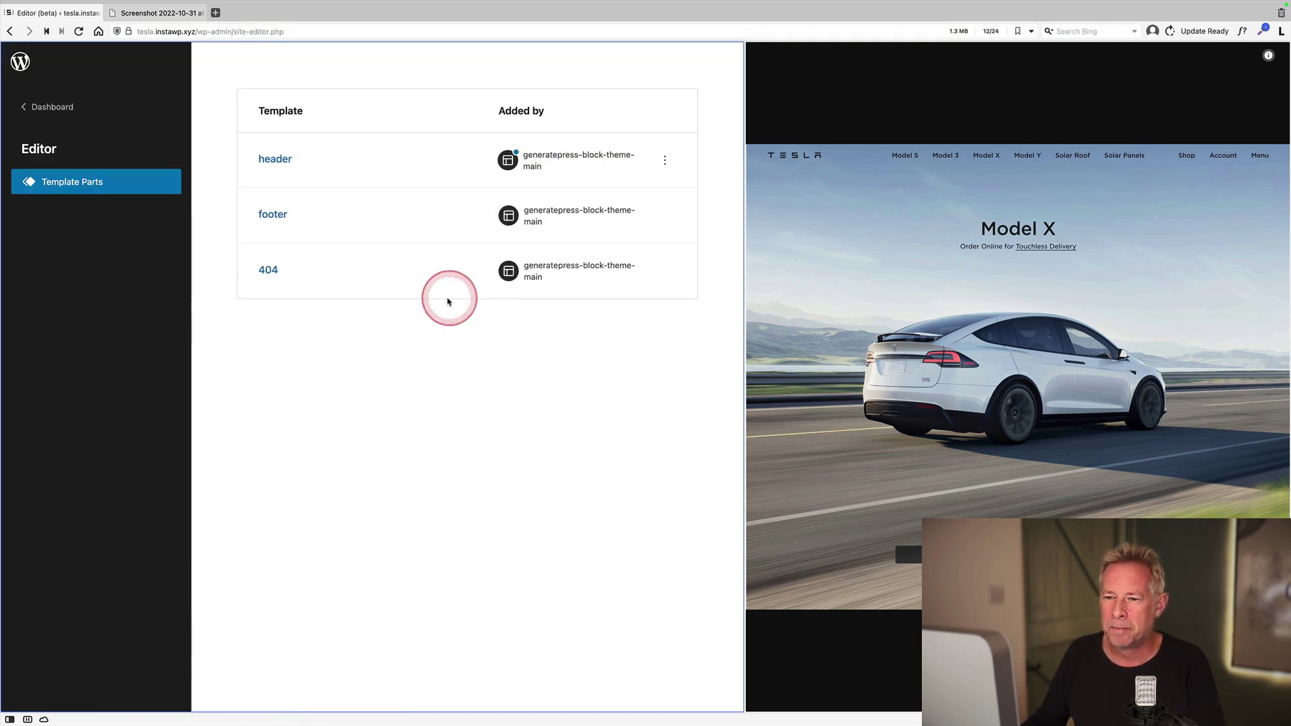
pyautogui.click(281, 196)
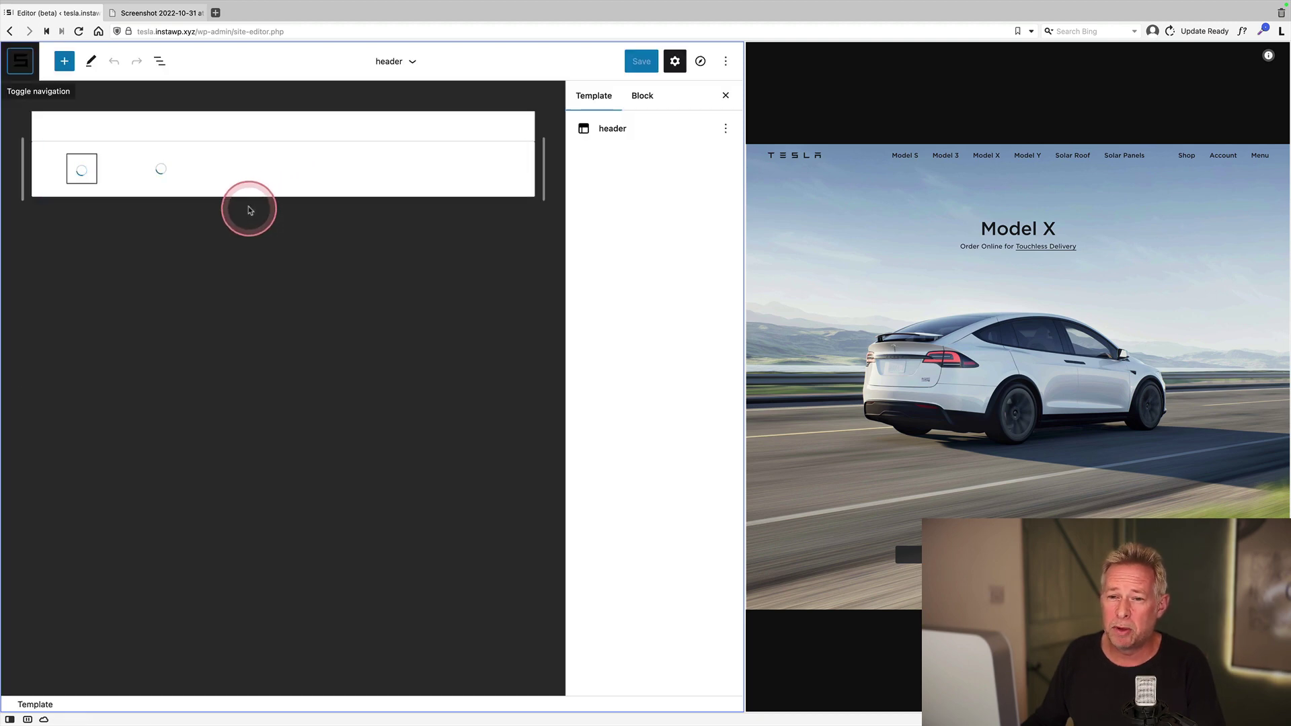
# Set the header Navigation block's block spacing to 30 px and save the template part.
pyautogui.click(159, 61)
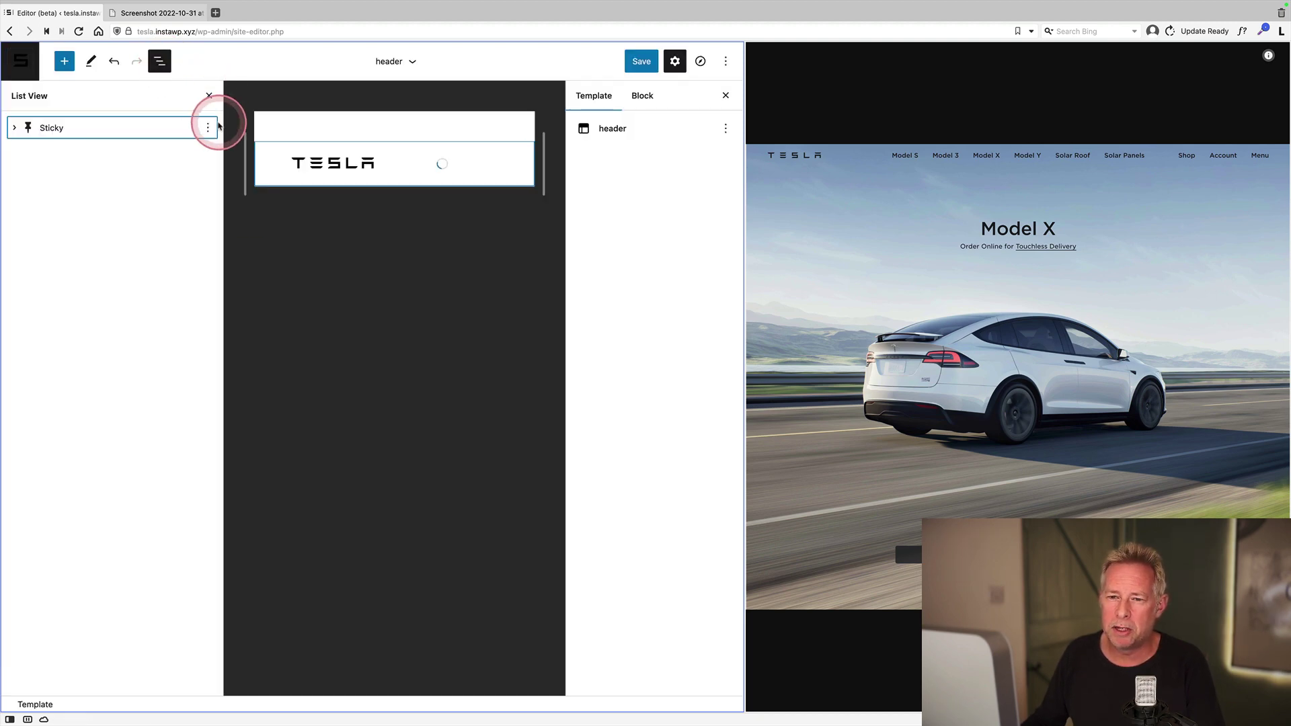
pyautogui.click(16, 128)
pyautogui.click(31, 150)
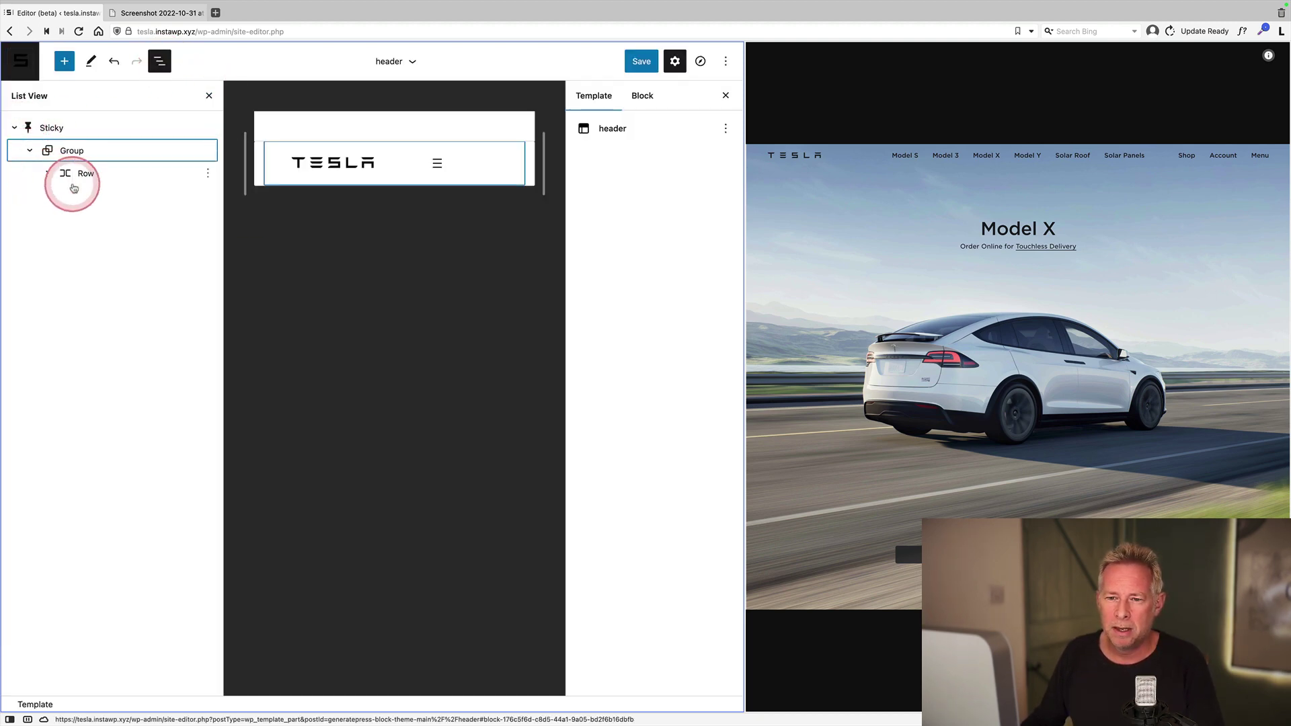
pyautogui.click(45, 174)
pyautogui.click(106, 220)
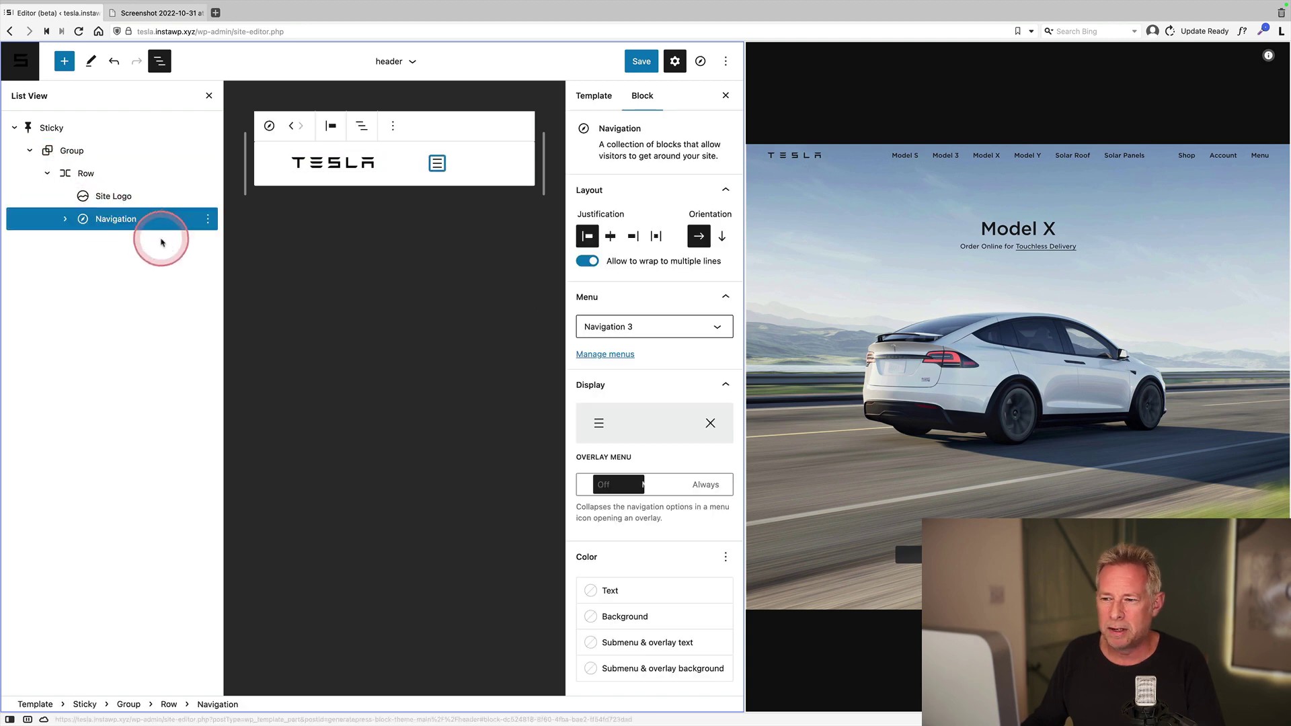
pyautogui.scroll(-5, 649, 504)
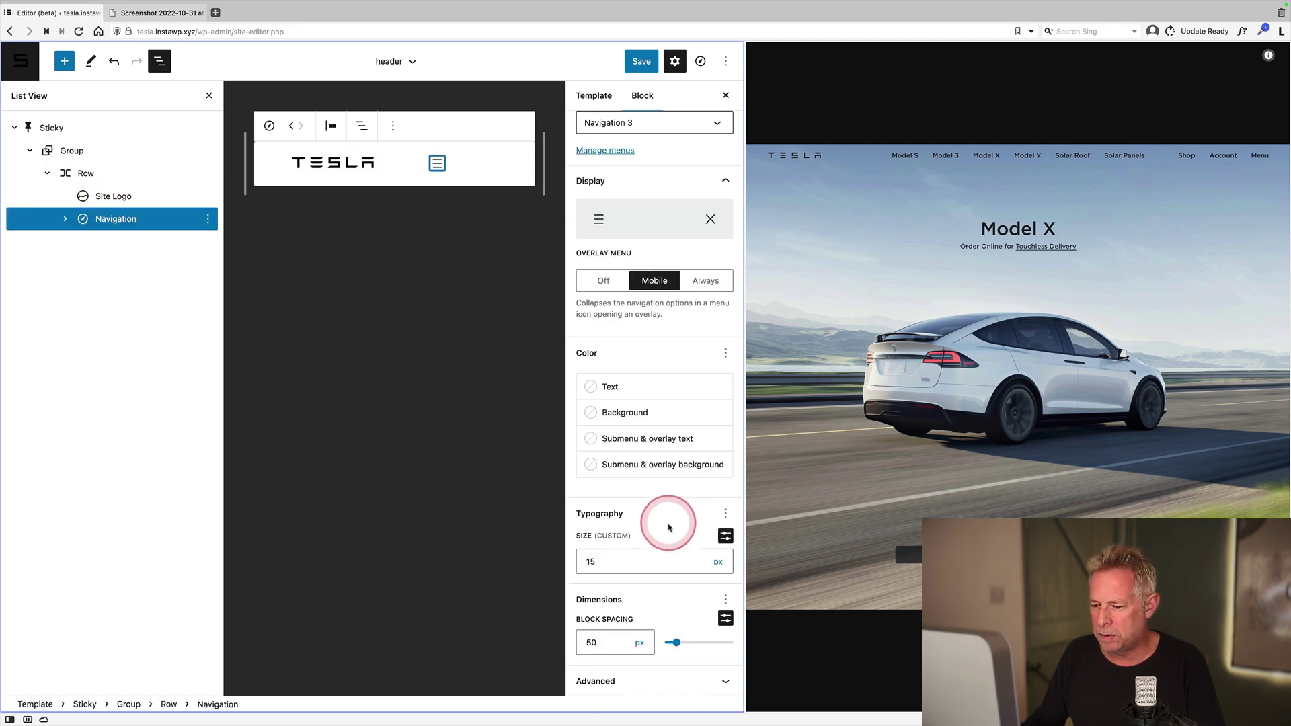
pyautogui.moveTo(676, 642)
pyautogui.mouseDown()
pyautogui.moveTo(605, 640)
pyautogui.moveTo(675, 642)
pyautogui.mouseUp()
pyautogui.moveTo(744, 427); pyautogui.dragTo(1004, 427)
pyautogui.click(868, 645)
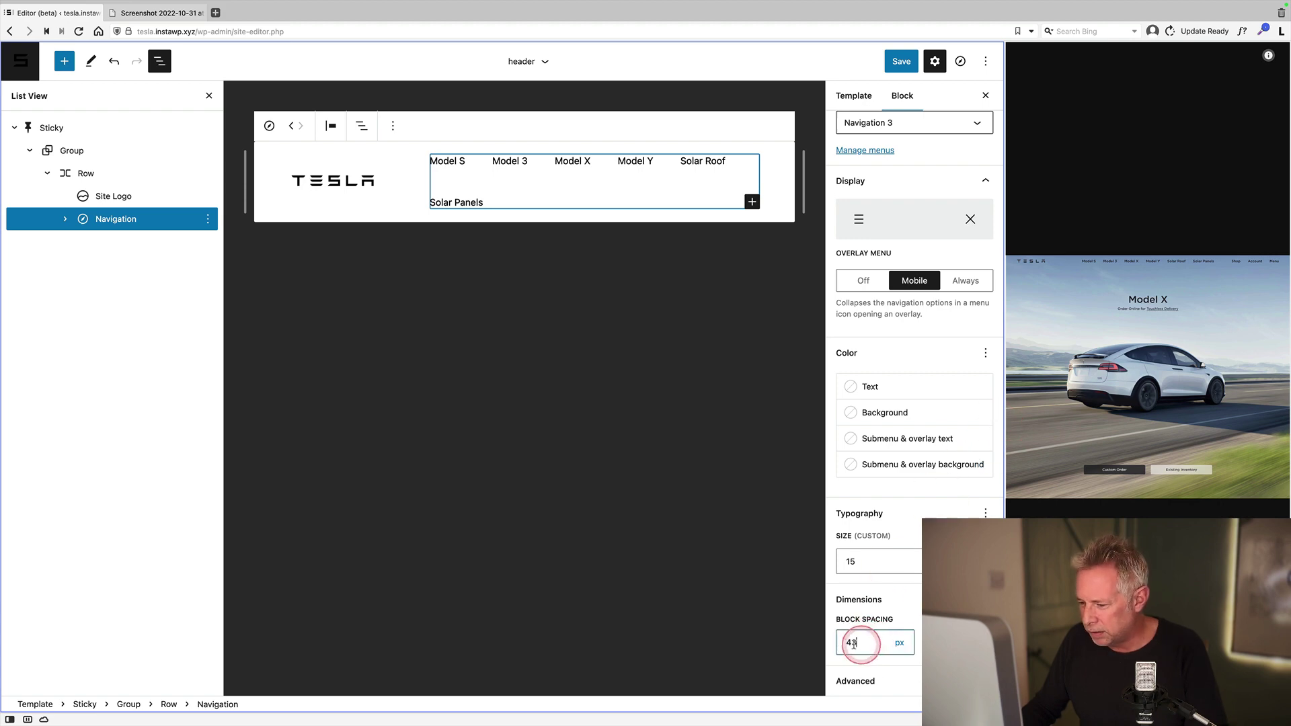
pyautogui.write('30')
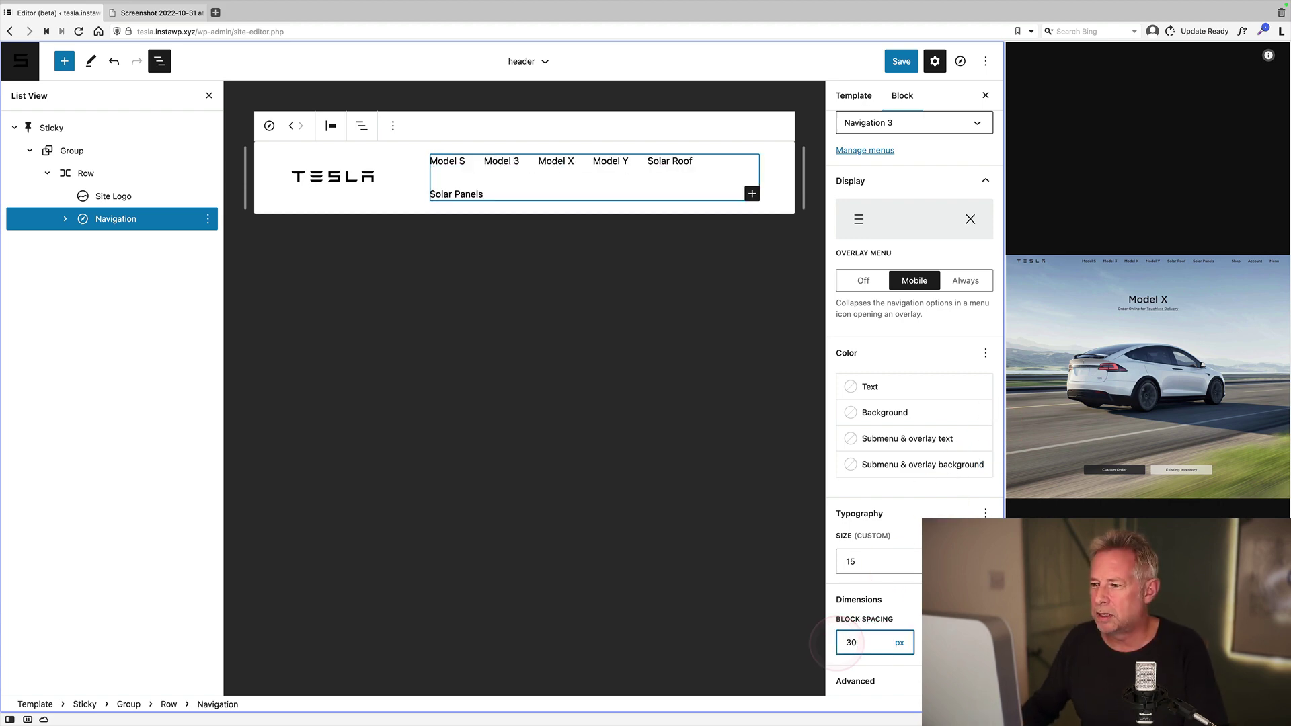
pyautogui.click(901, 61)
pyautogui.click(872, 59)
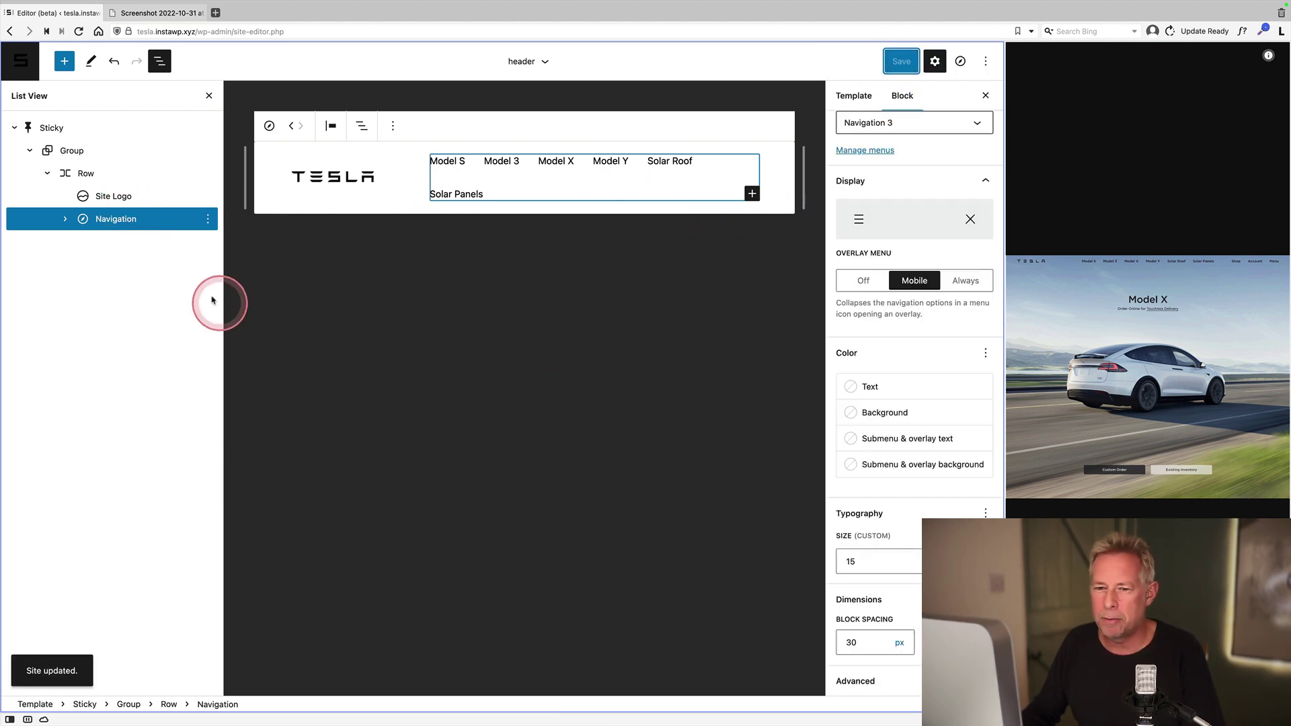
# Insert a second Navigation block after the existing one in the header Row and create a new menu for it.
pyautogui.click(207, 219)
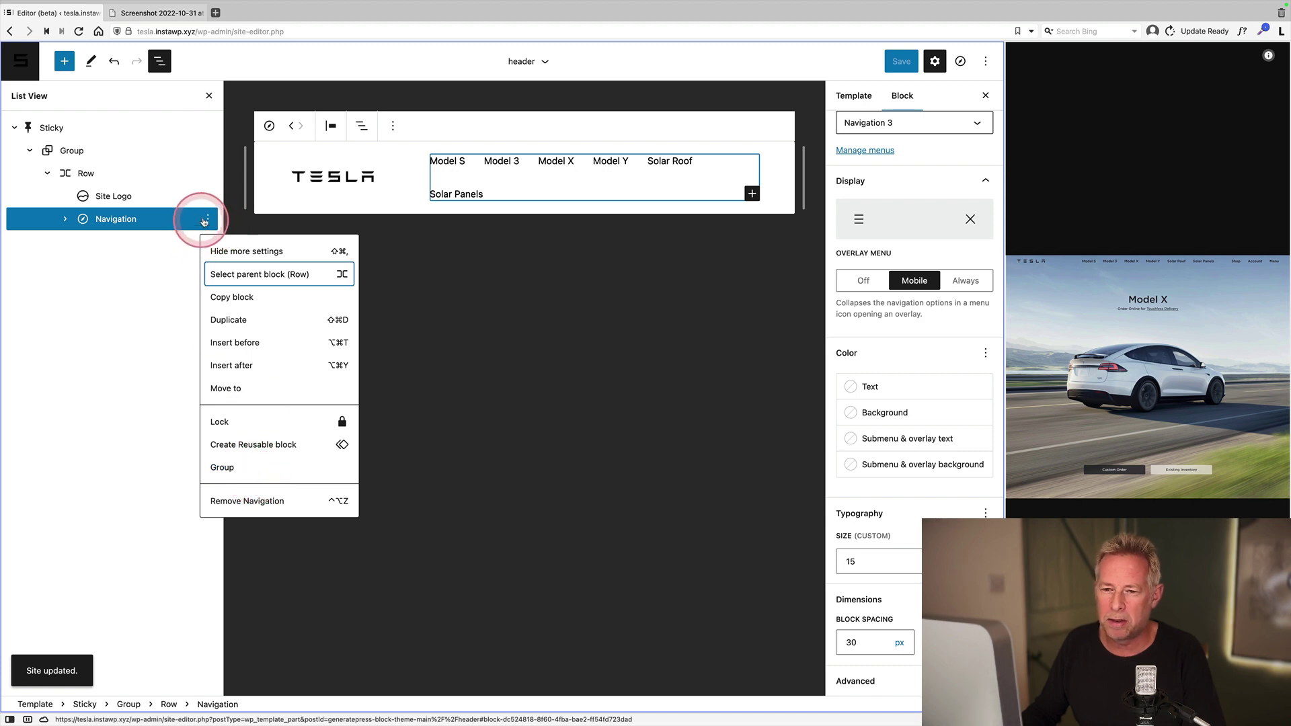
pyautogui.click(231, 365)
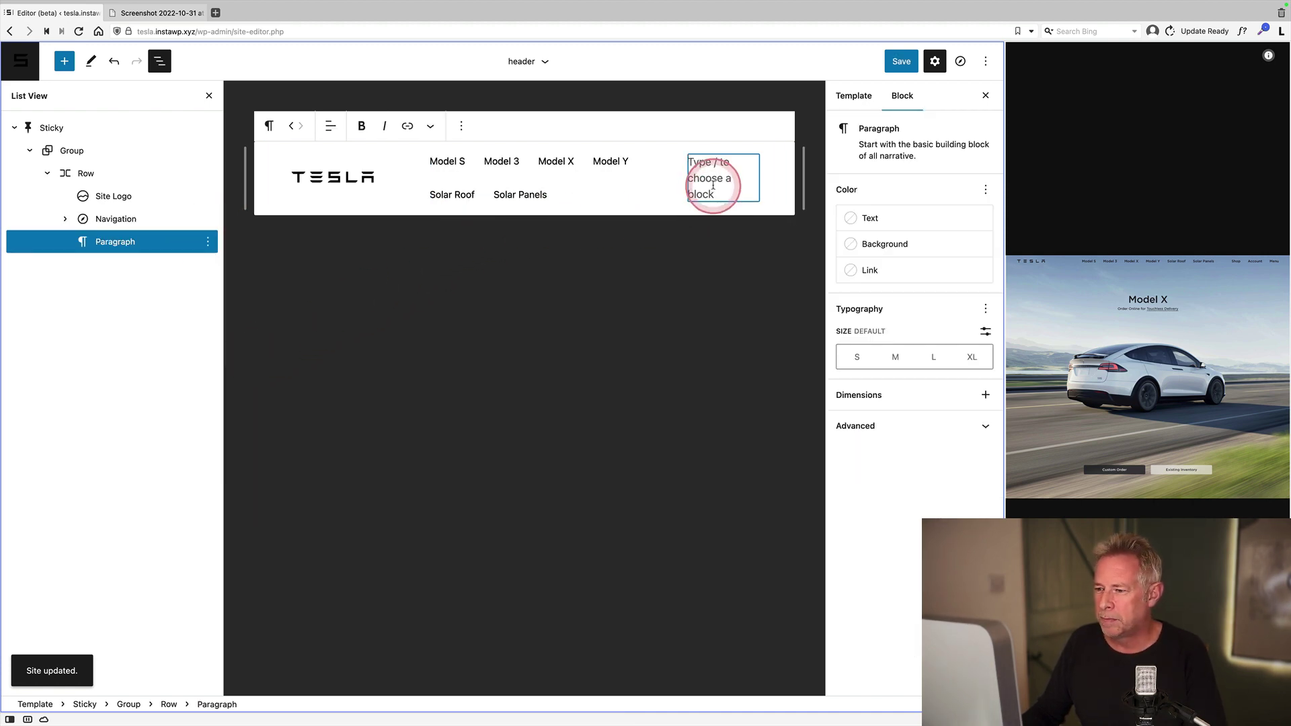
pyautogui.write('/nav')
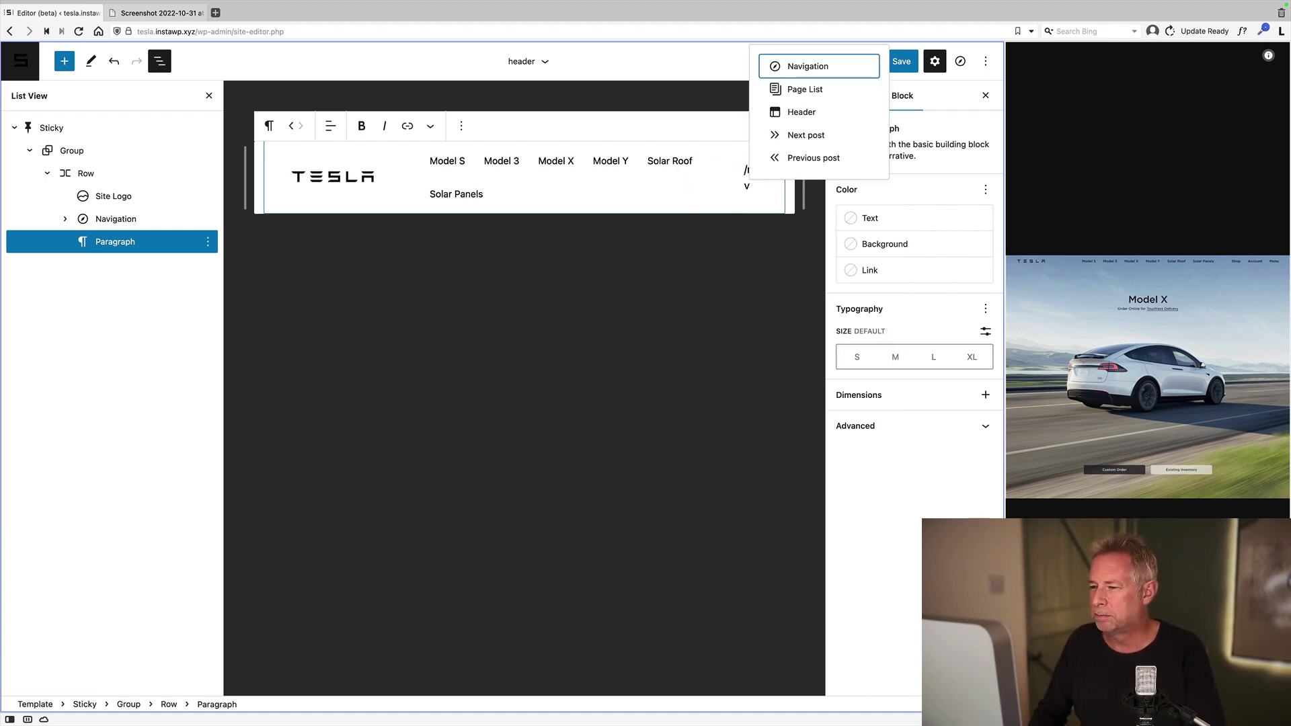
pyautogui.press('Return')
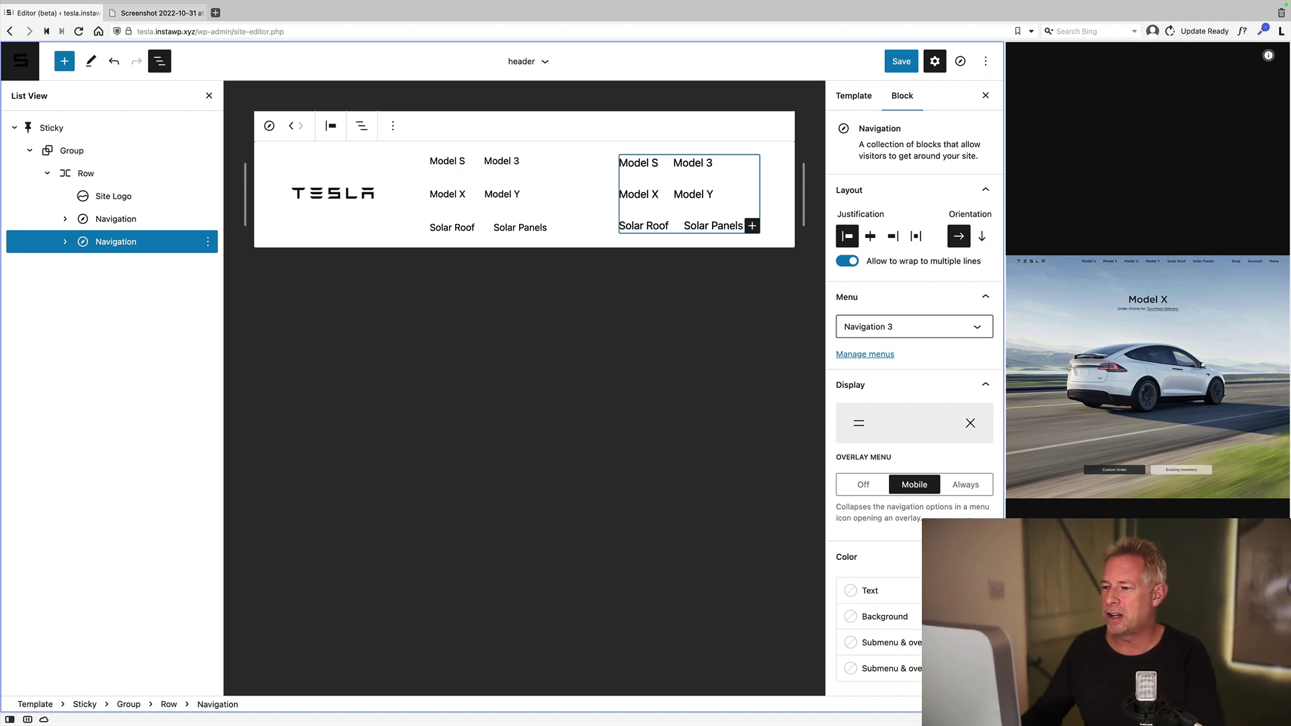
pyautogui.click(597, 368)
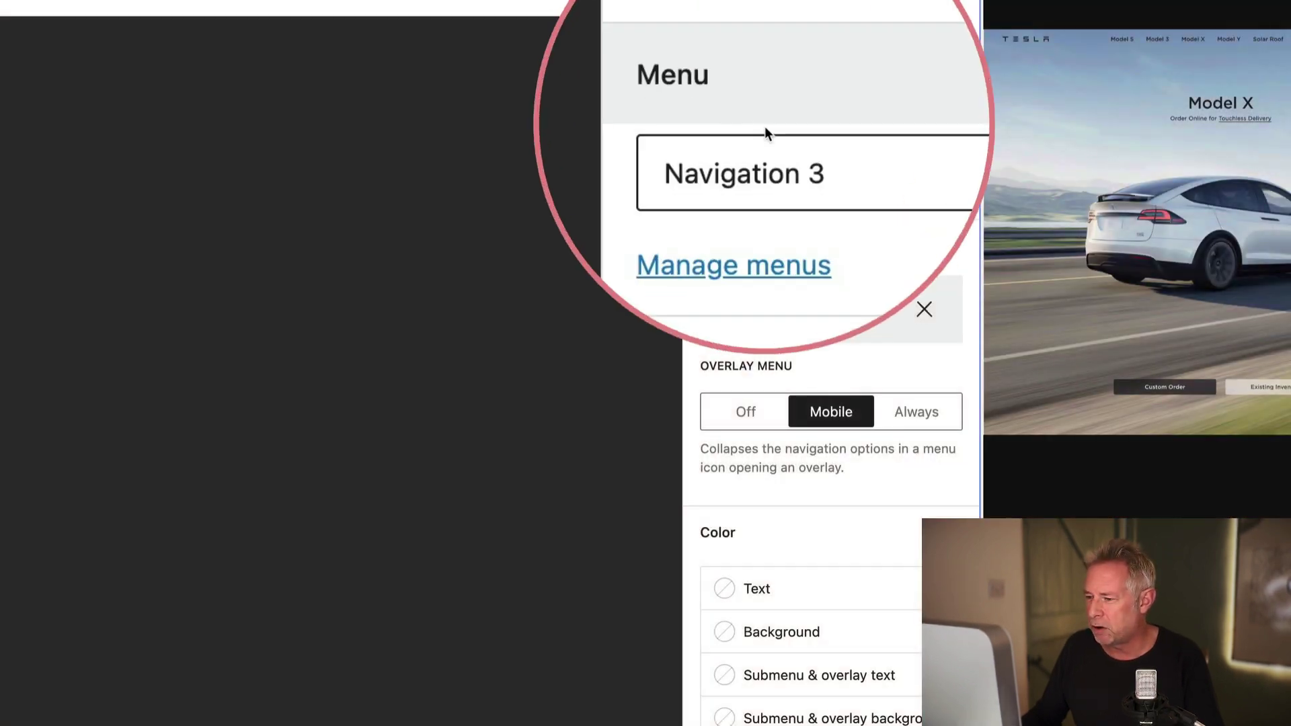
pyautogui.click(792, 148)
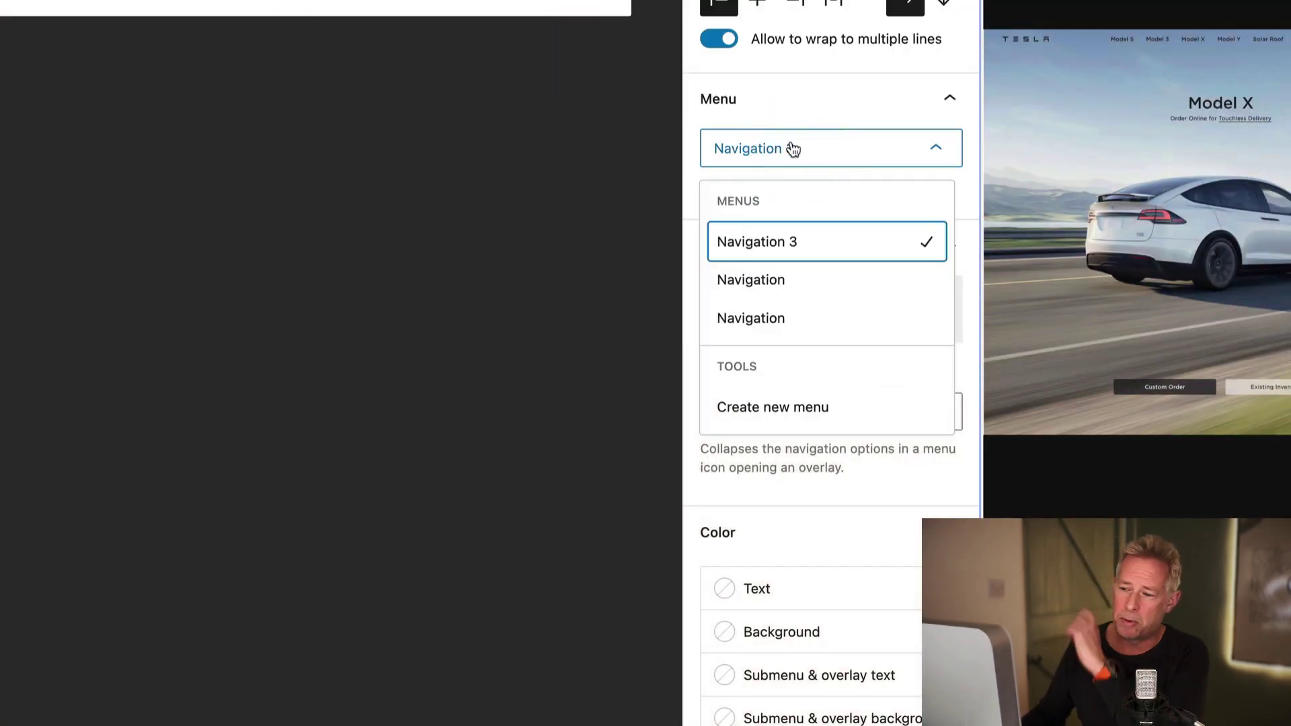
pyautogui.click(812, 420)
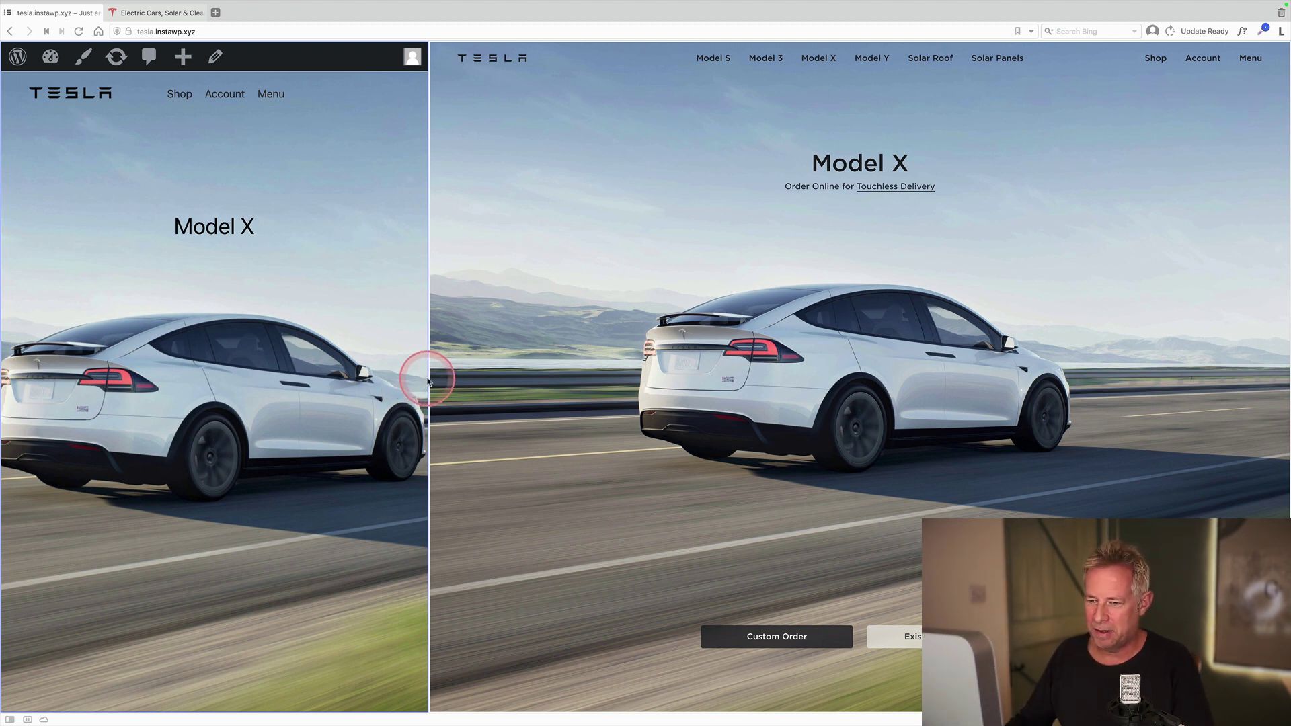
# Widen the published site's pane and open the Home page for editing at the Model 3 cover.
pyautogui.moveTo(428, 372); pyautogui.dragTo(820, 344)
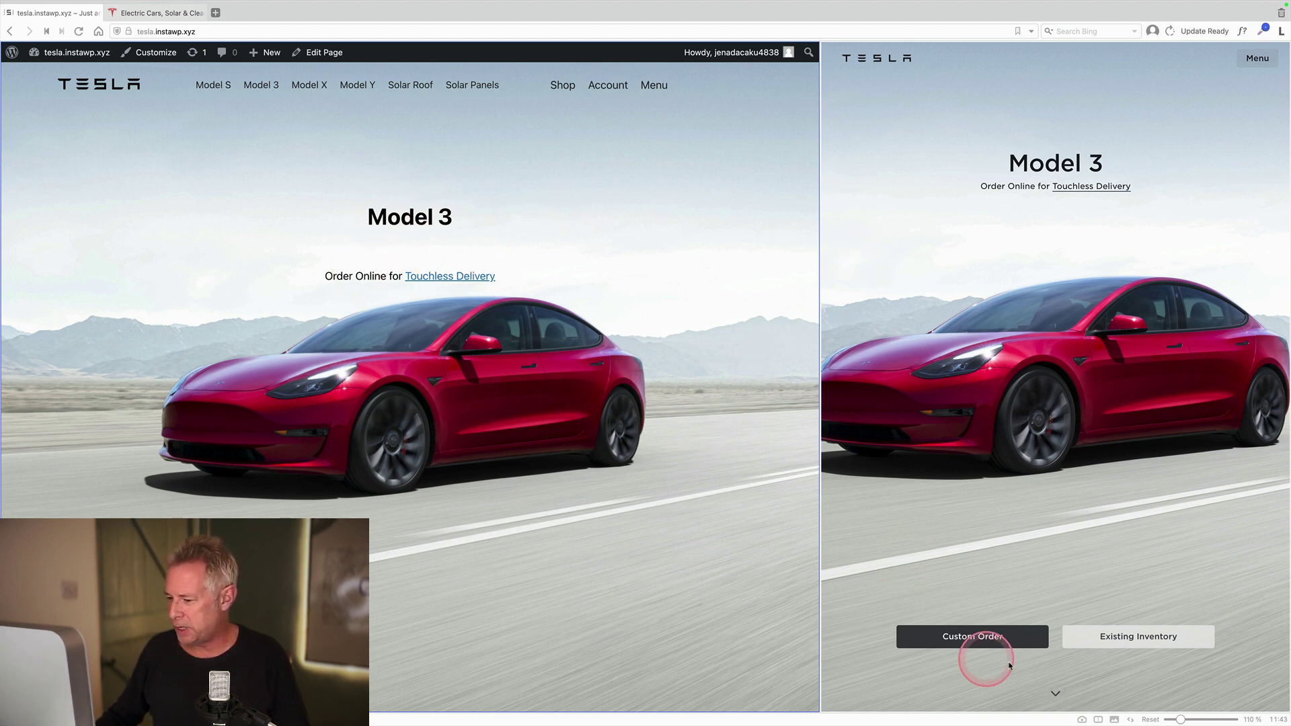
pyautogui.click(318, 59)
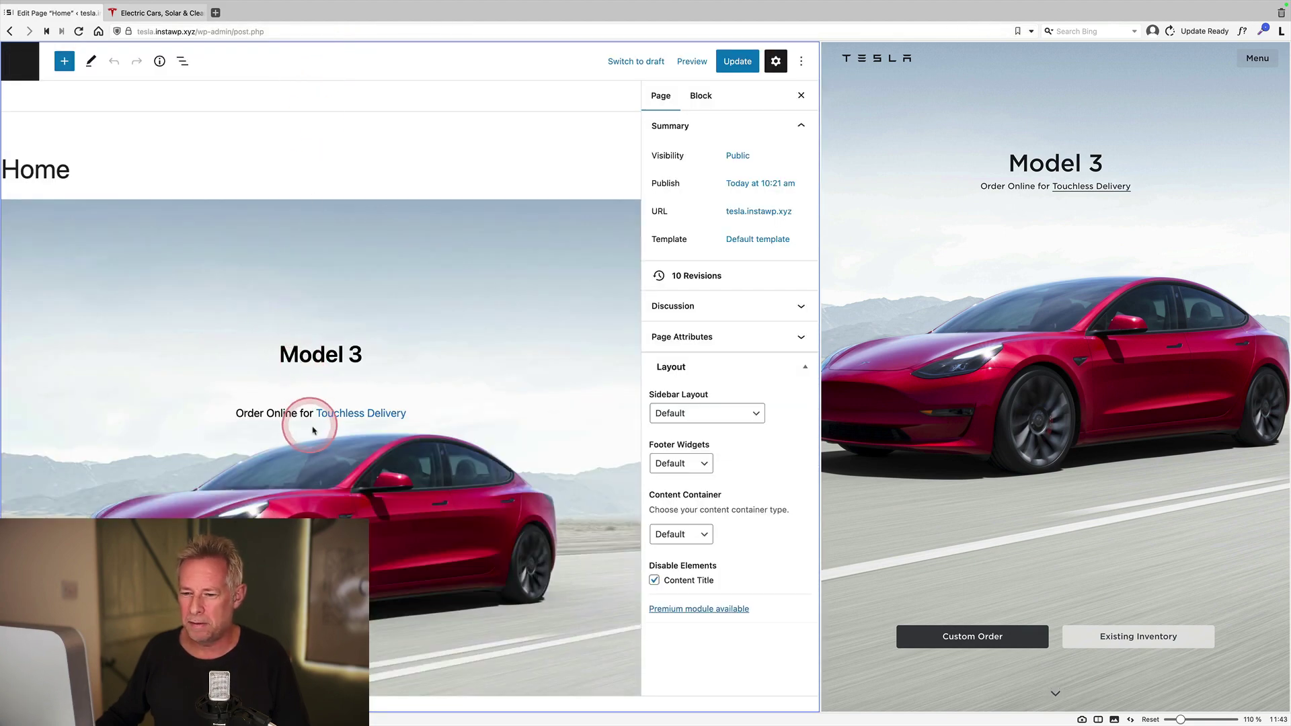
pyautogui.click(326, 397)
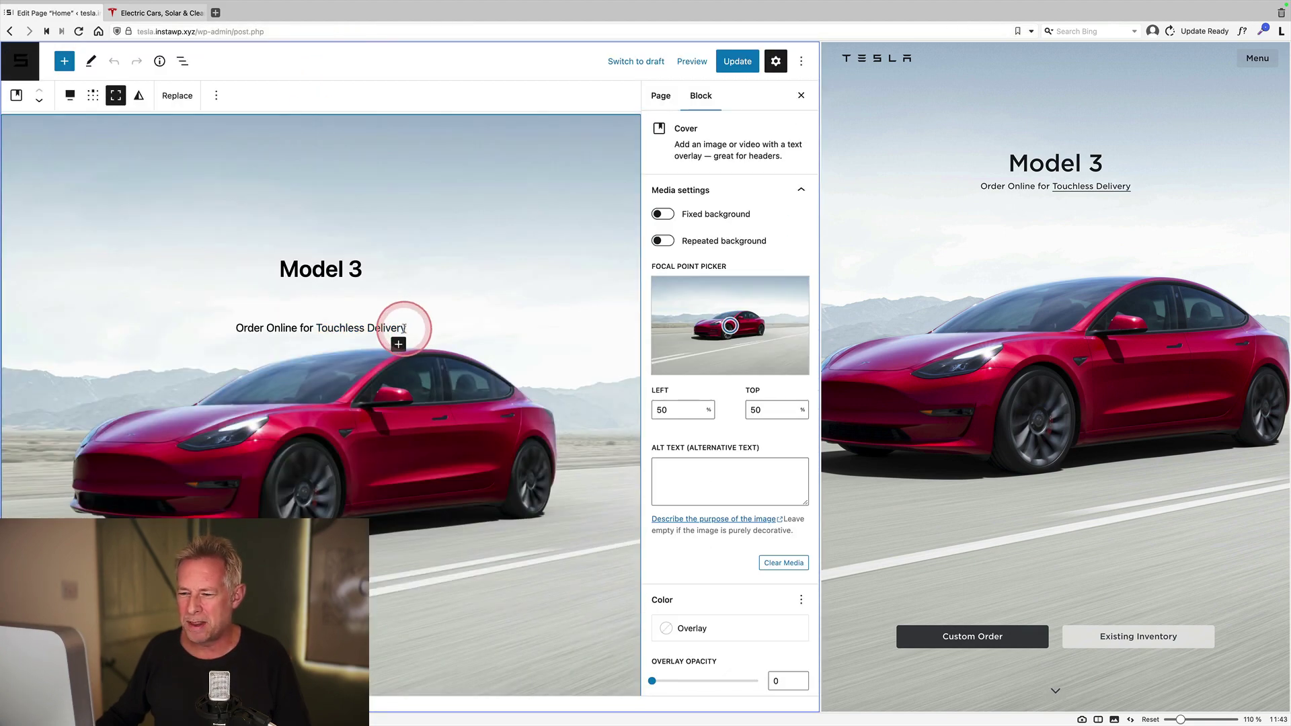
# Insert a Spacer block below the Touchless Delivery line in the Model 3 cover and stretch it to about 408 px high.
pyautogui.click(408, 331)
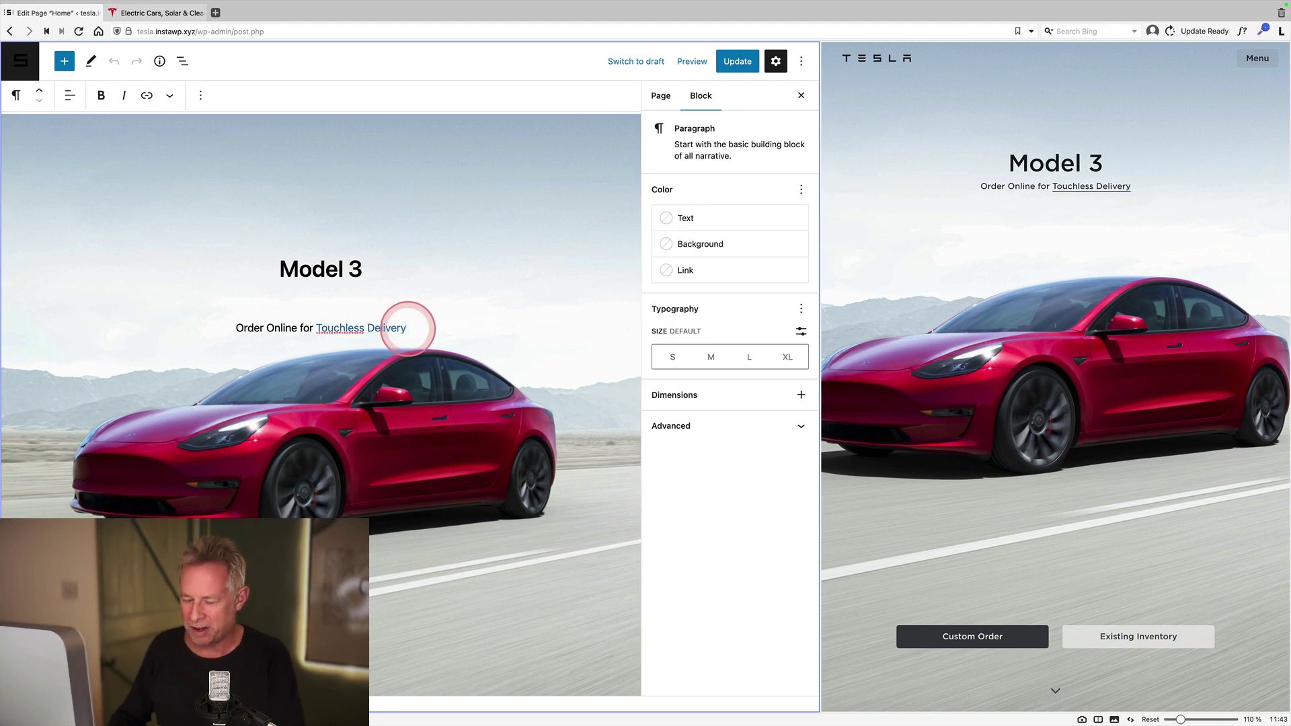
pyautogui.press('Return')
pyautogui.write('/so')
pyautogui.press('BackSpace')
pyautogui.write('p')
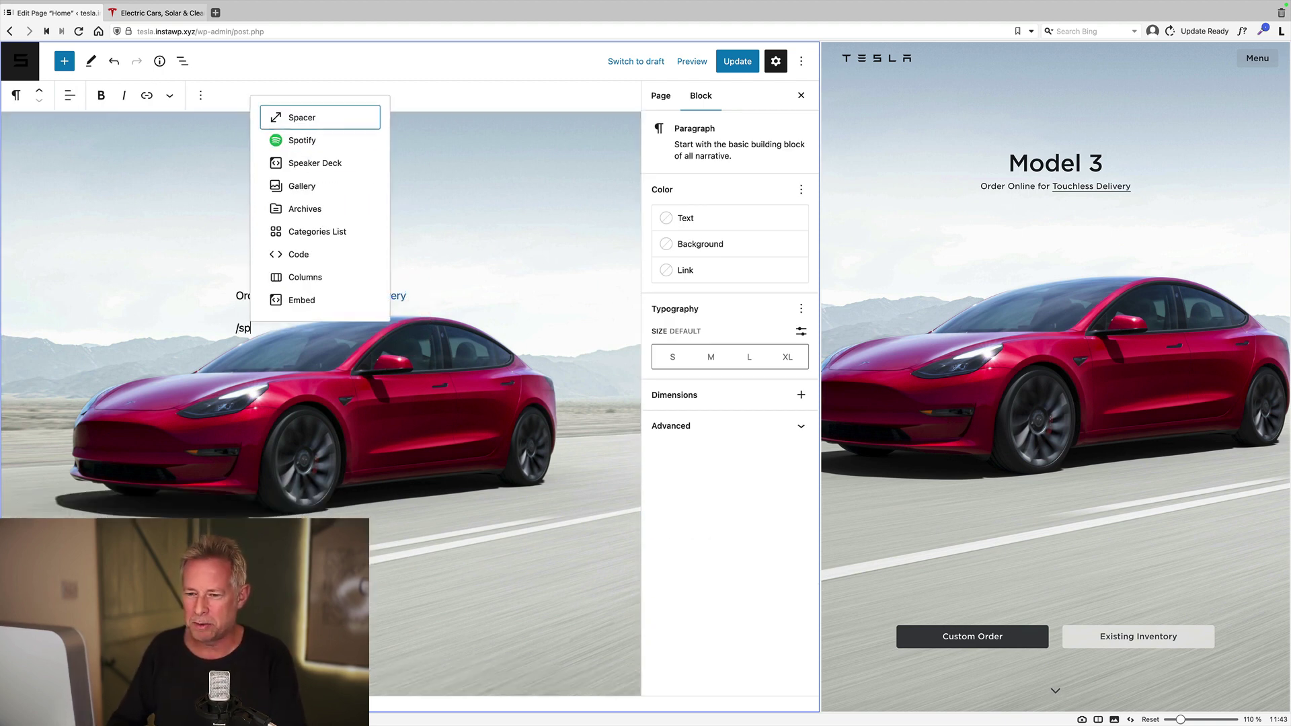
pyautogui.press('Return')
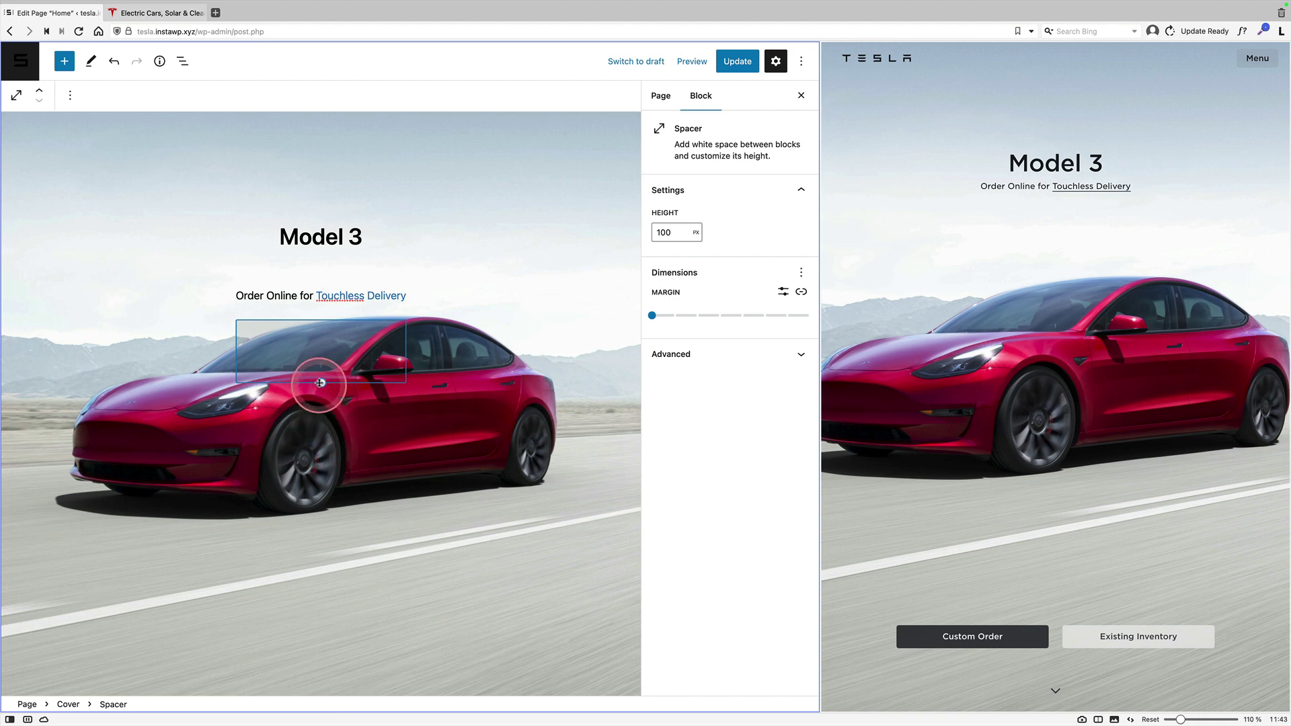
pyautogui.moveTo(322, 385); pyautogui.dragTo(321, 576)
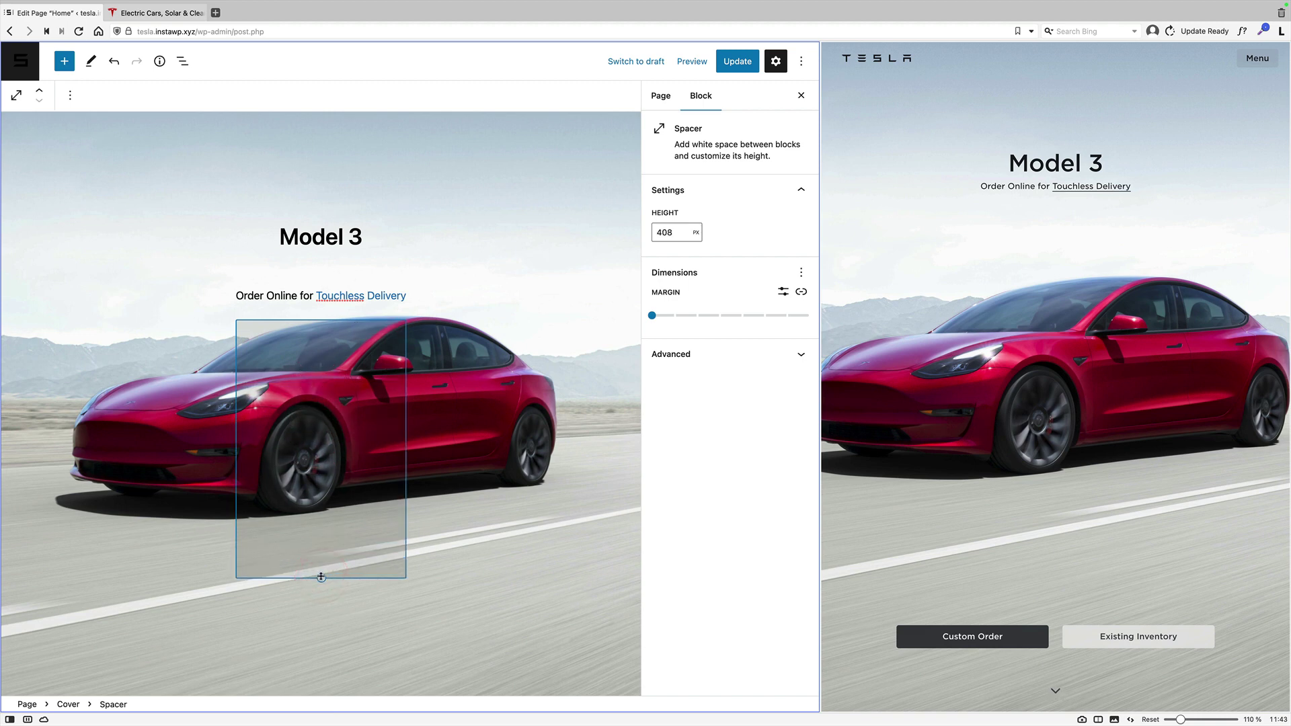
# Add a Buttons block below the spacer with two buttons labelled Custom Order and Existing Inventory.
pyautogui.press('Return')
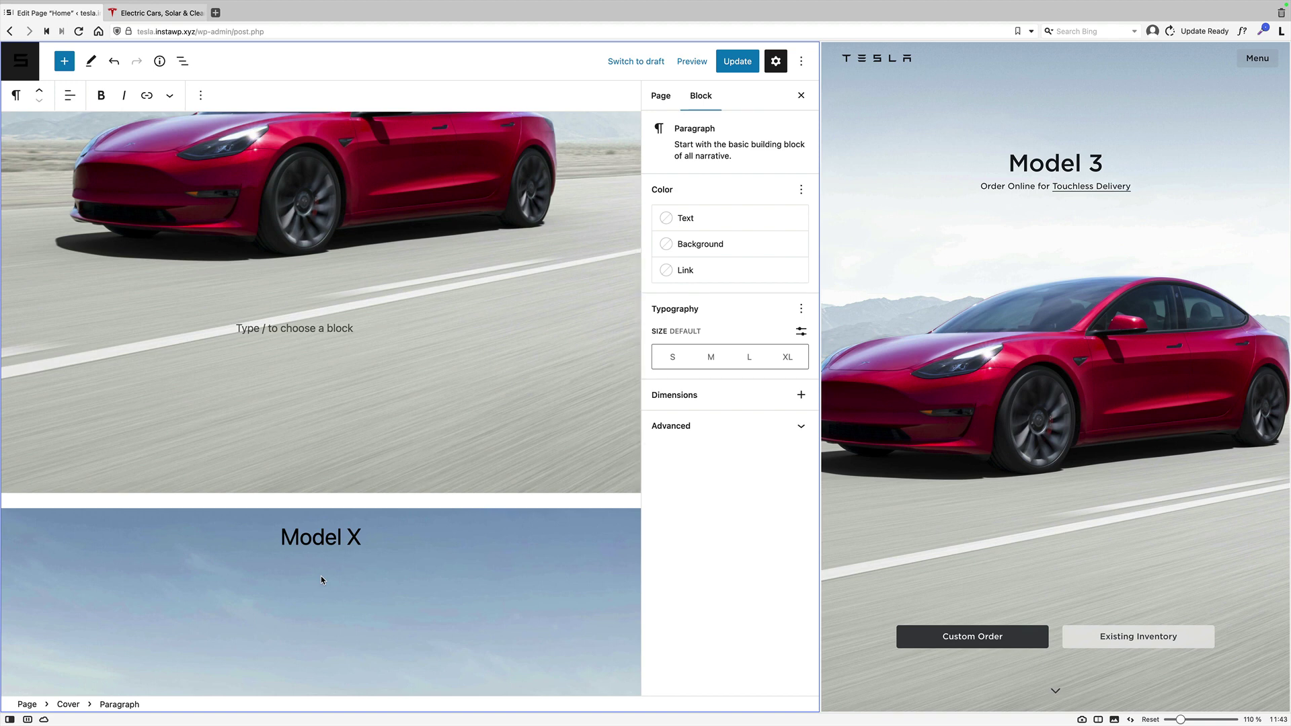
pyautogui.write('/buttons')
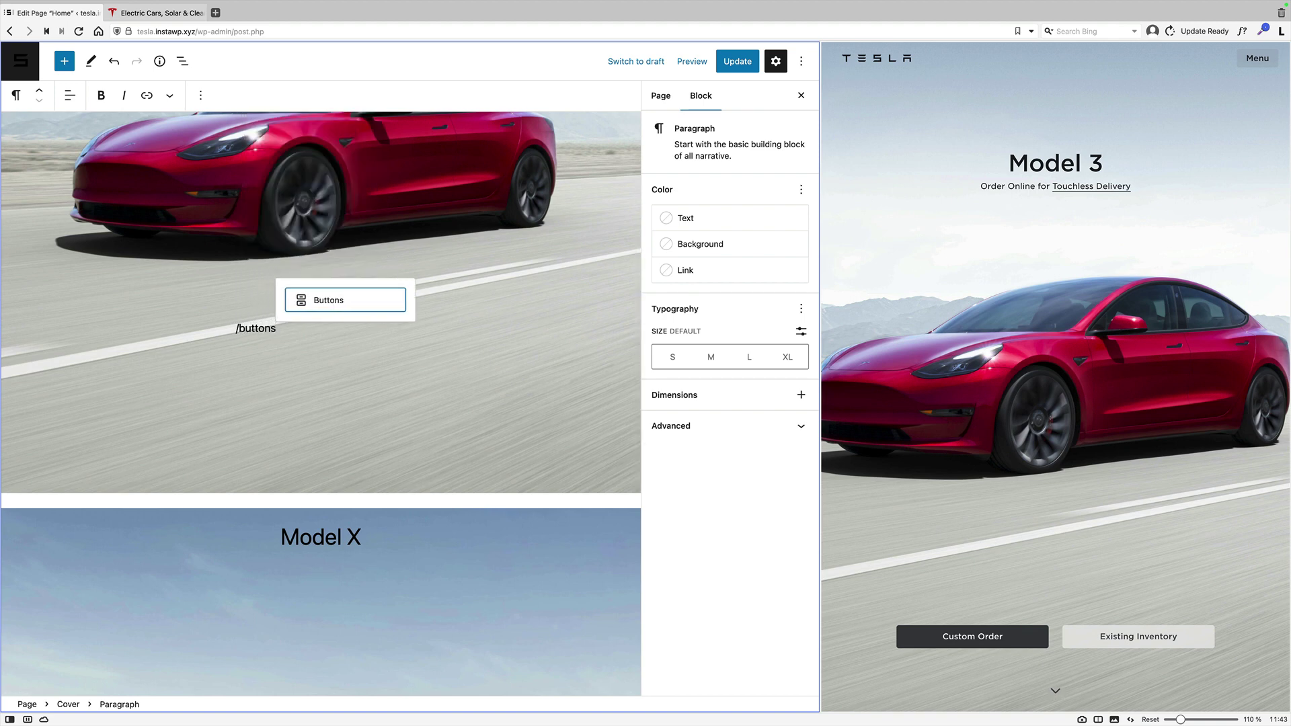
pyautogui.press('Return')
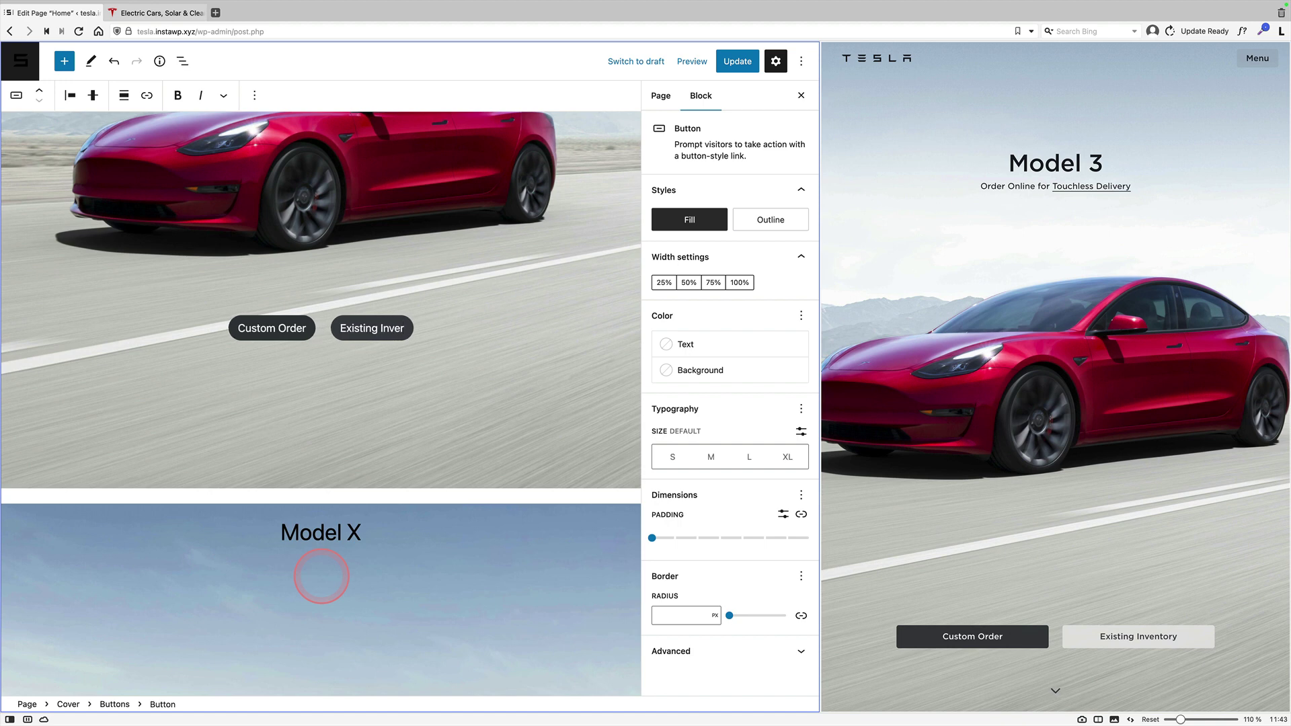
pyautogui.write('ory')
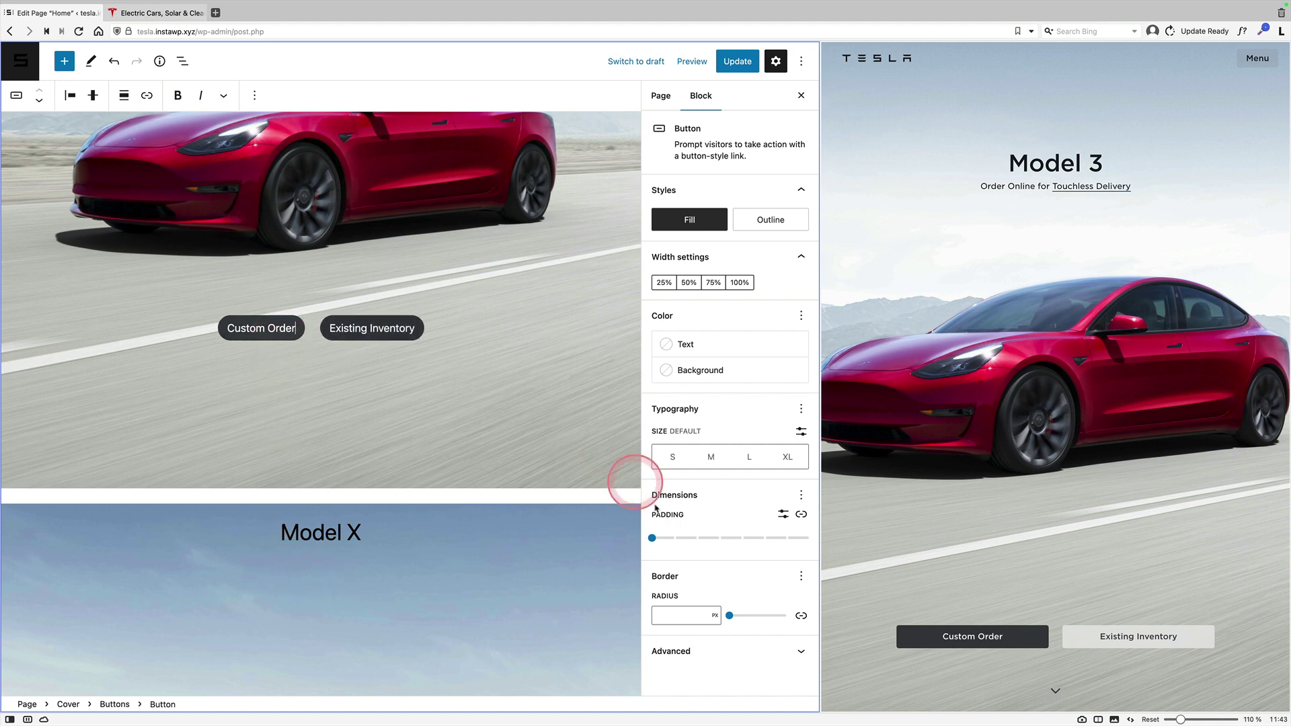
# Square the corners of the Custom Order and Existing Inventory buttons with a border radius of 0 px.
pyautogui.moveTo(729, 616); pyautogui.dragTo(781, 618)
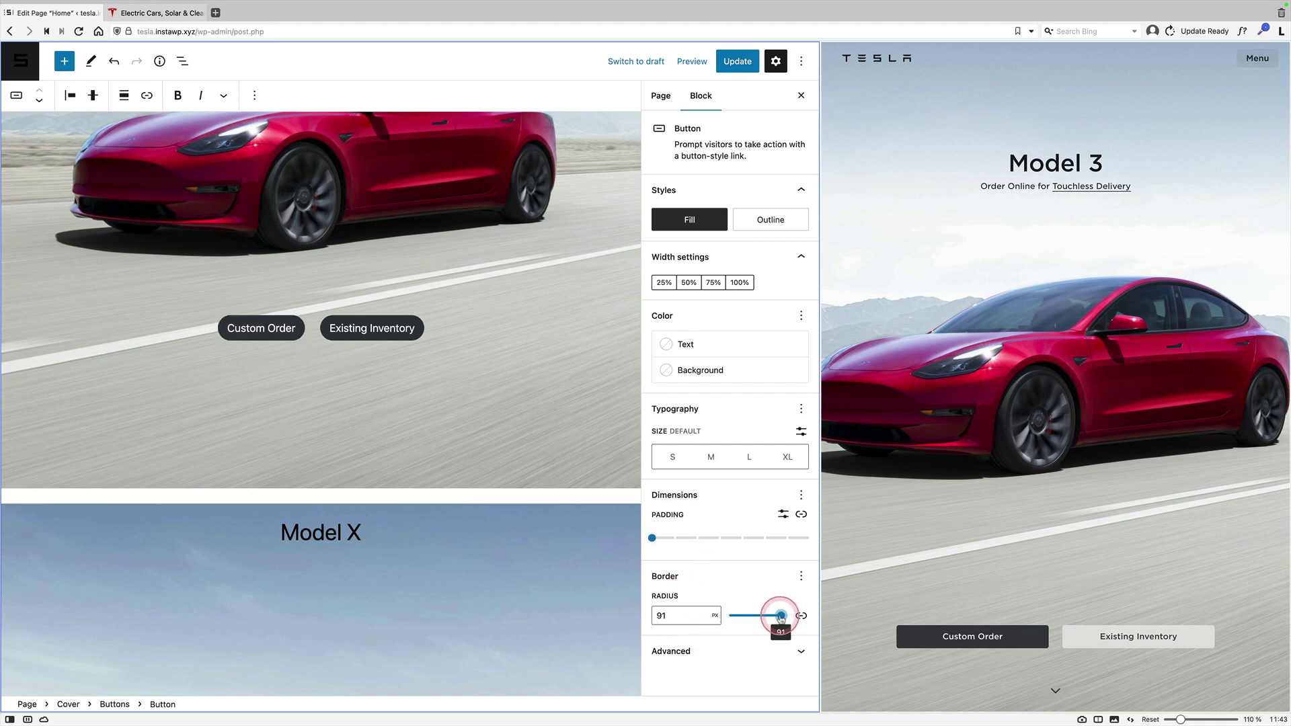
pyautogui.press('BackSpace')
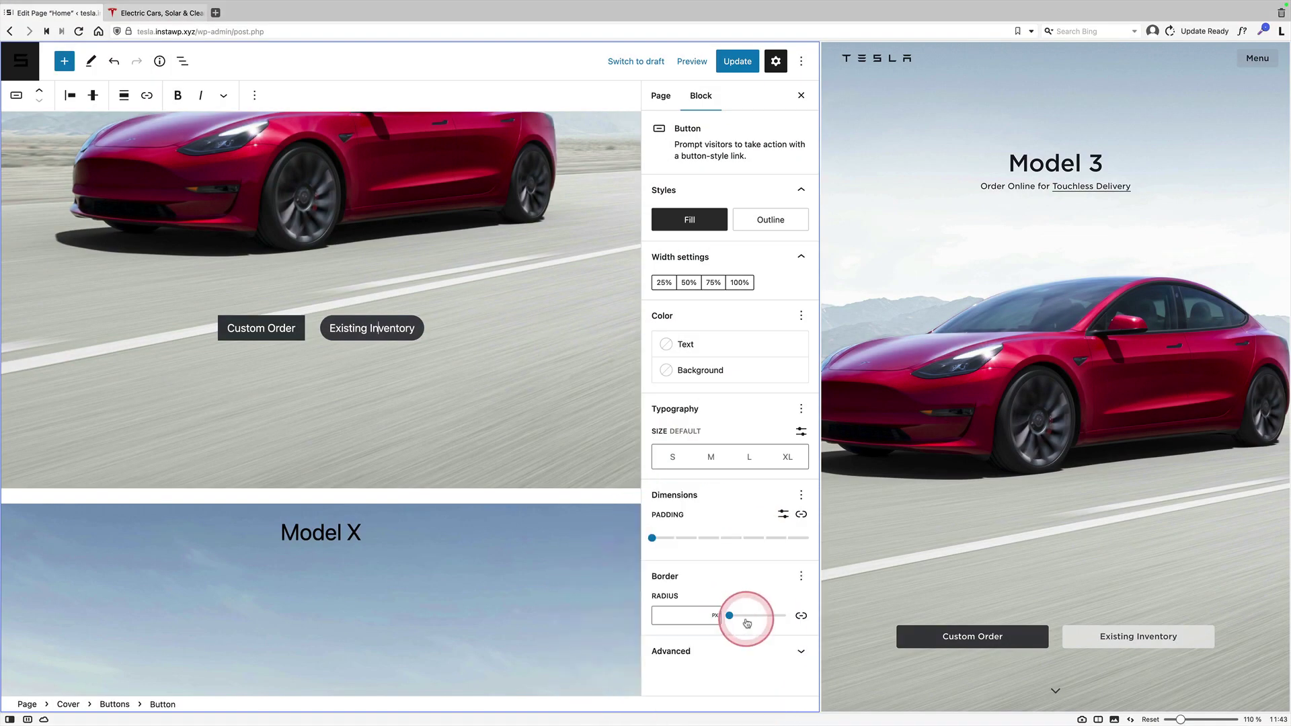
pyautogui.moveTo(787, 616); pyautogui.dragTo(729, 616)
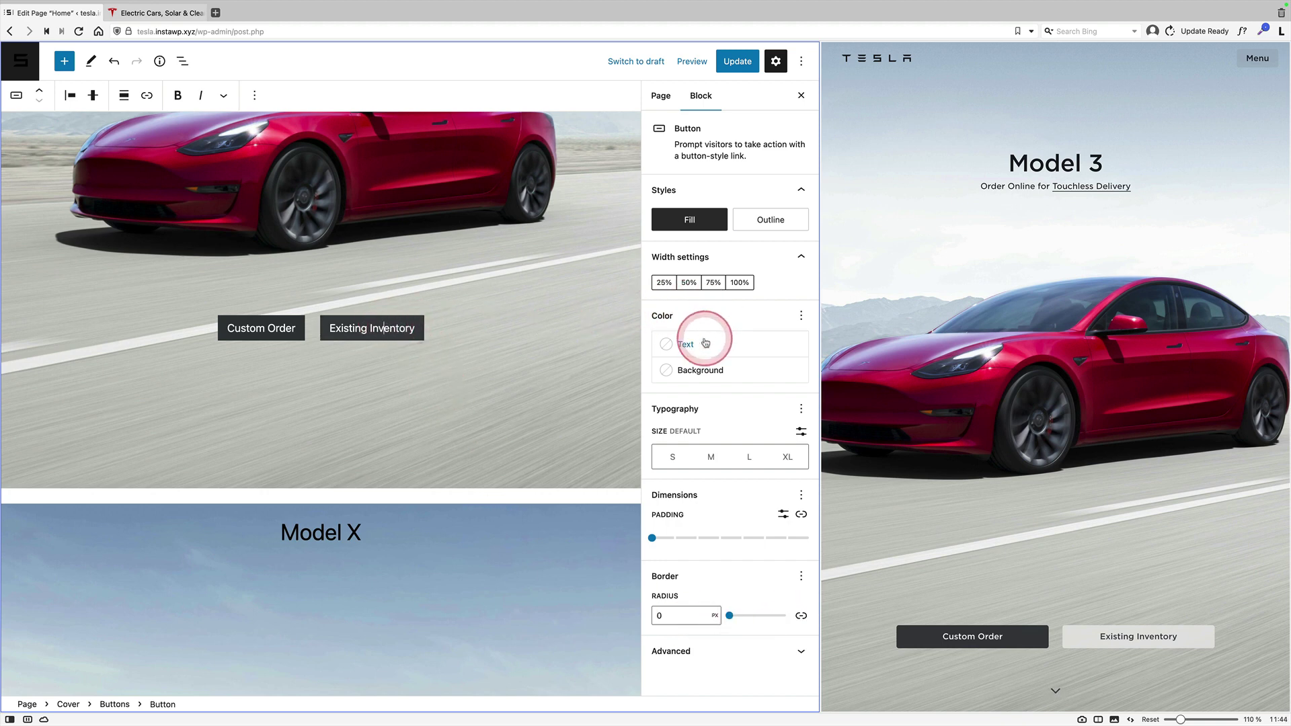
# Give the Existing Inventory button the theme's Base background color F7F8F9 and black 000000 text.
pyautogui.click(706, 369)
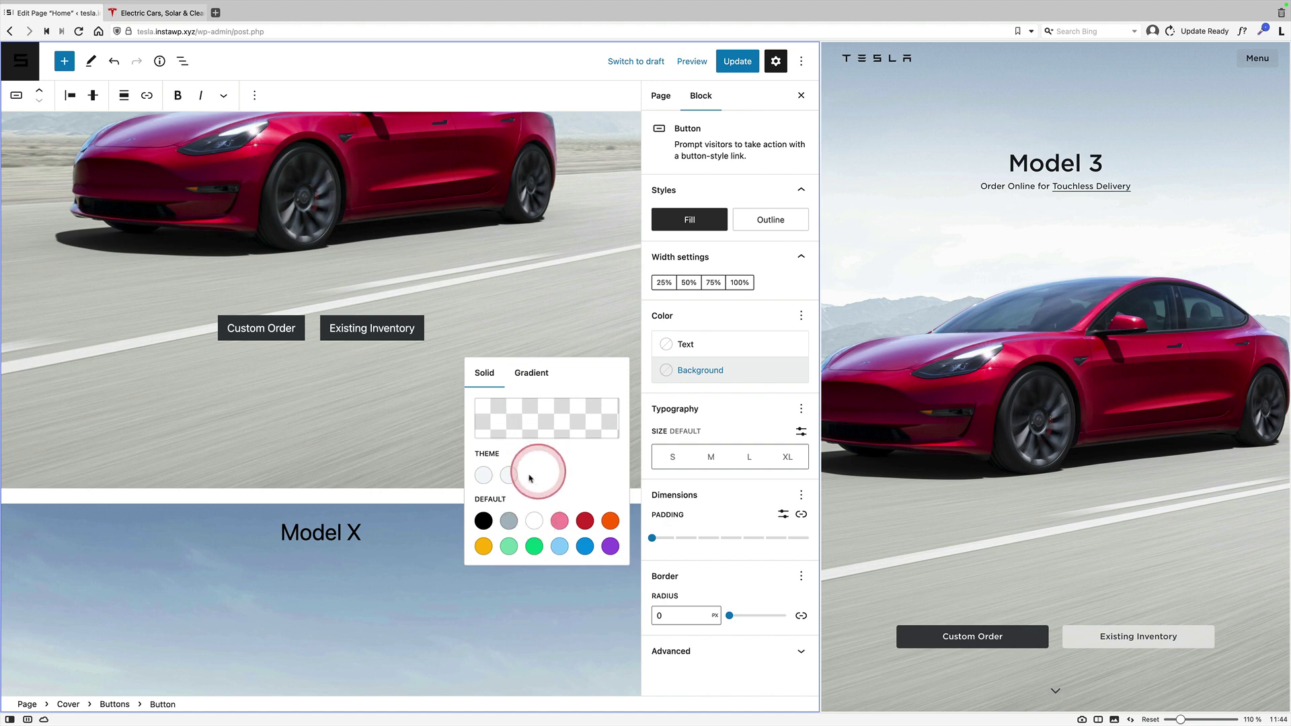
pyautogui.click(483, 476)
pyautogui.click(398, 333)
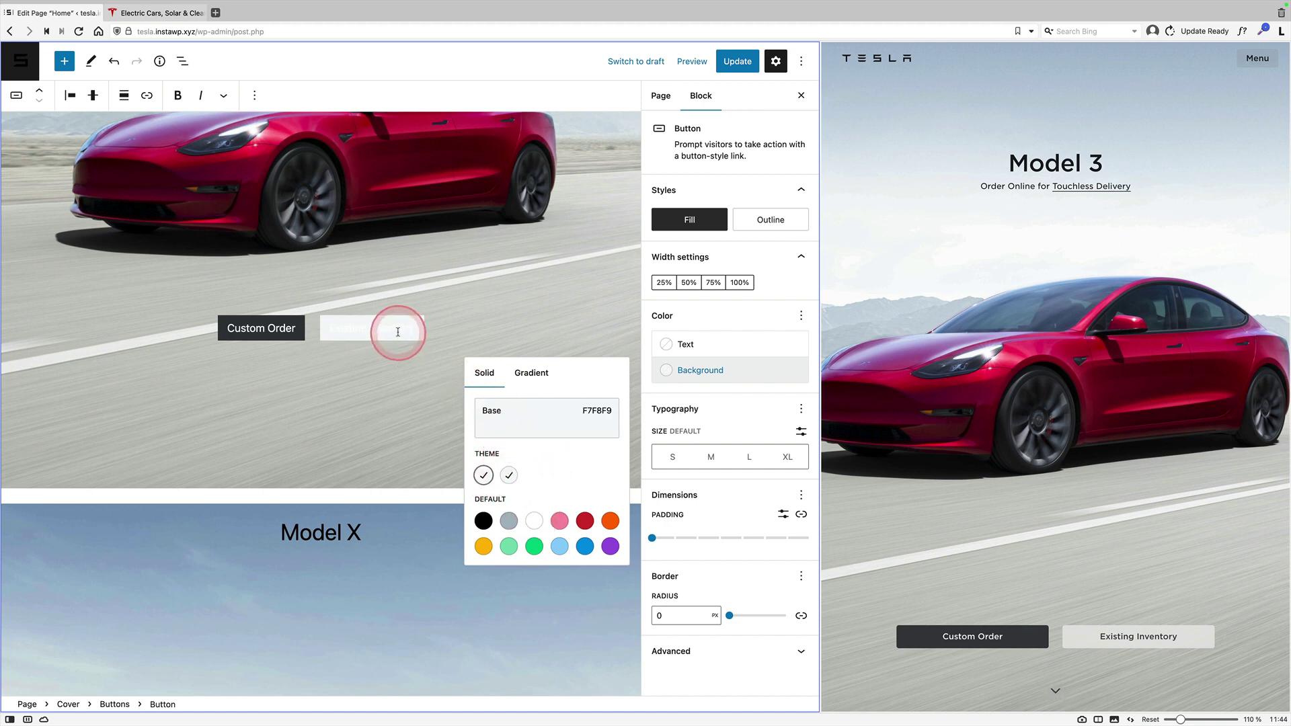
pyautogui.click(694, 405)
pyautogui.click(712, 373)
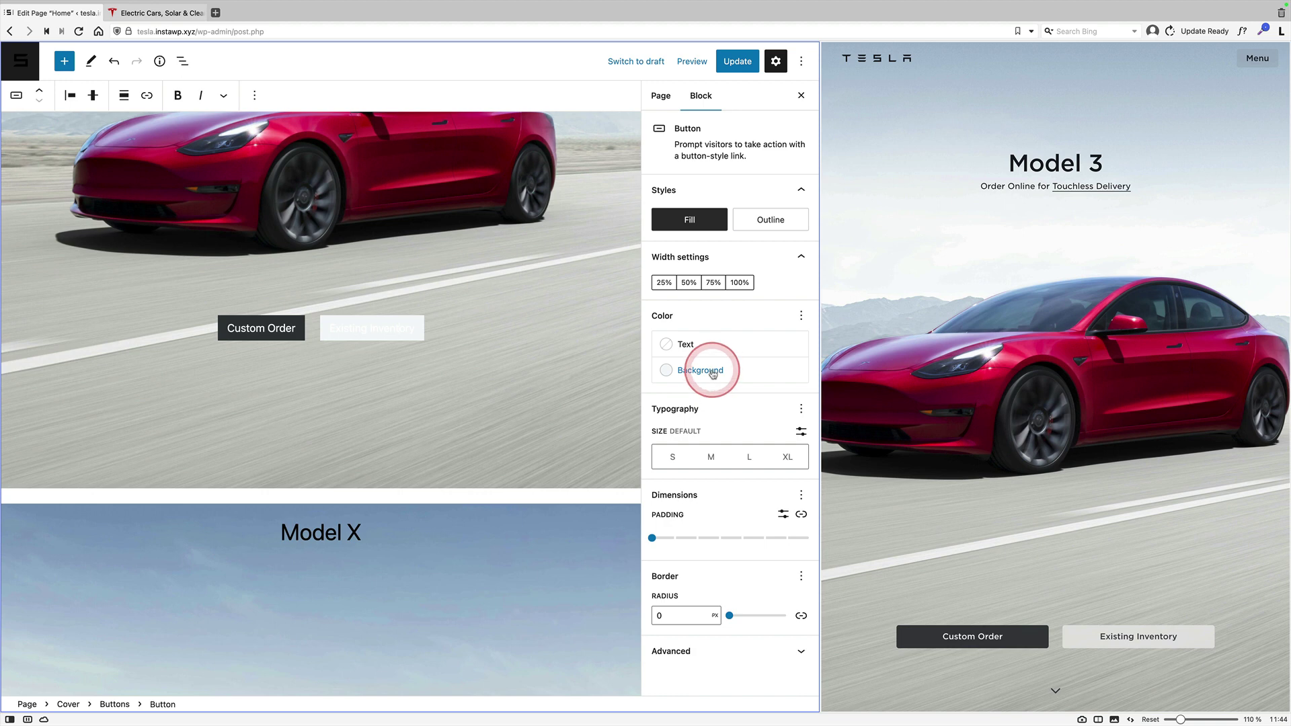
pyautogui.click(723, 346)
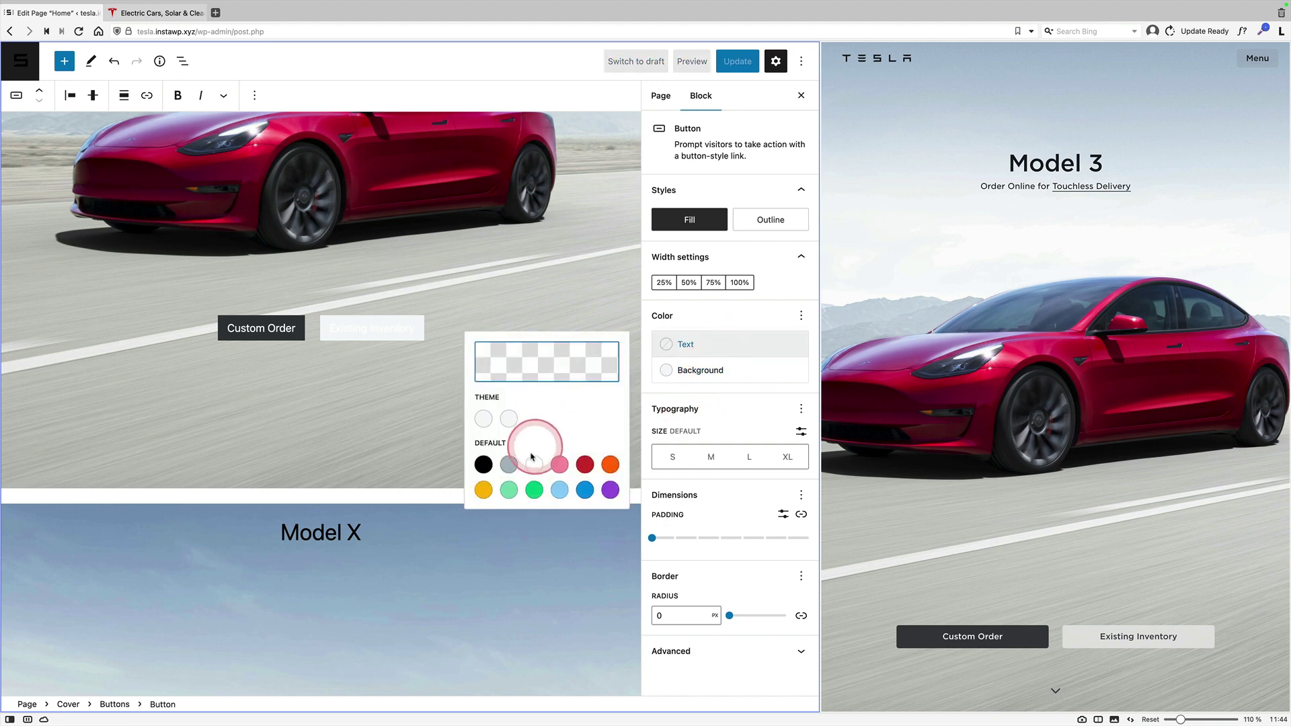
pyautogui.click(490, 466)
pyautogui.click(518, 363)
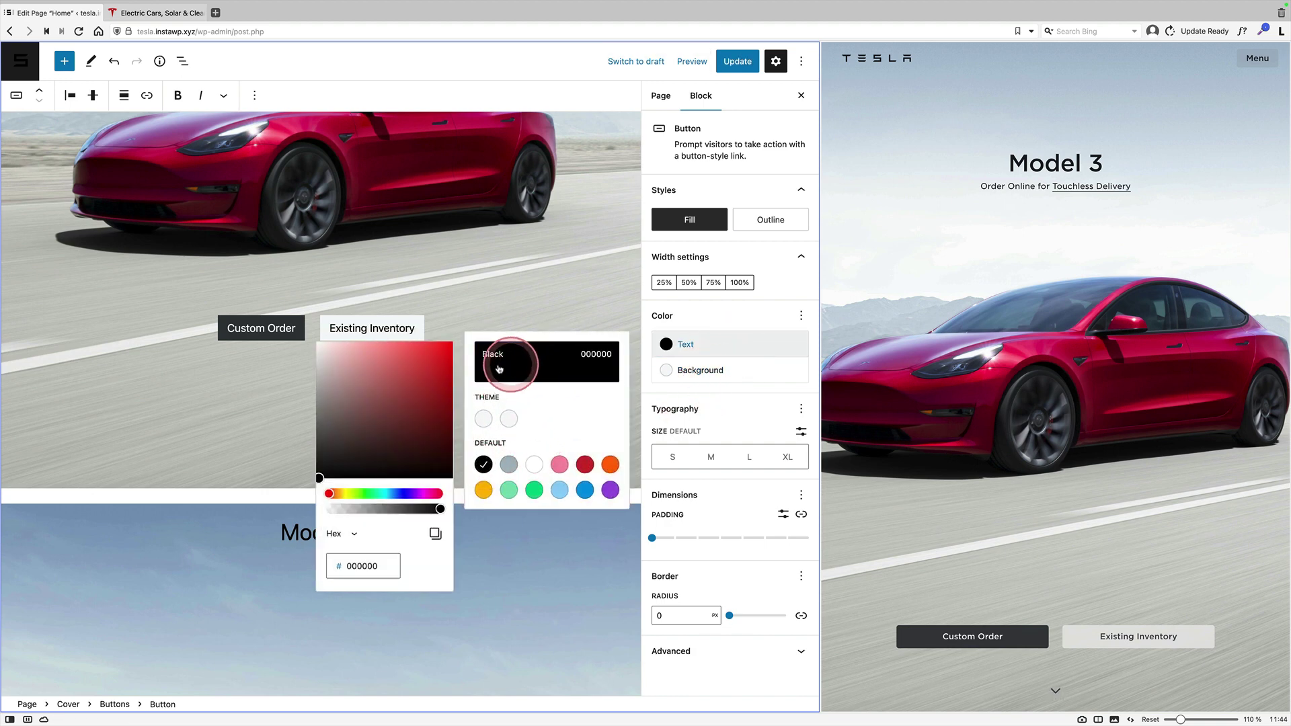
pyautogui.click(330, 454)
pyautogui.click(484, 300)
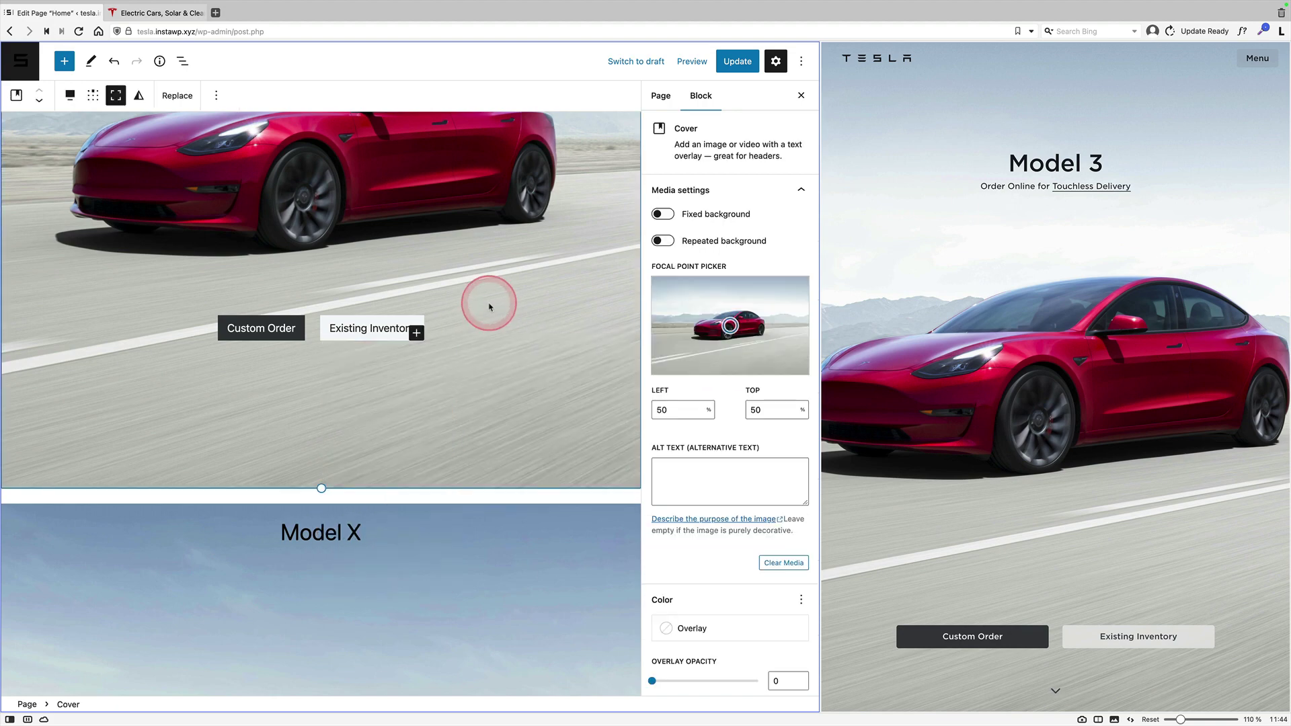
# Update the Home page and view the published Model 3 section beside the Tesla site's Model Y section.
pyautogui.click(728, 64)
pyautogui.click(285, 31)
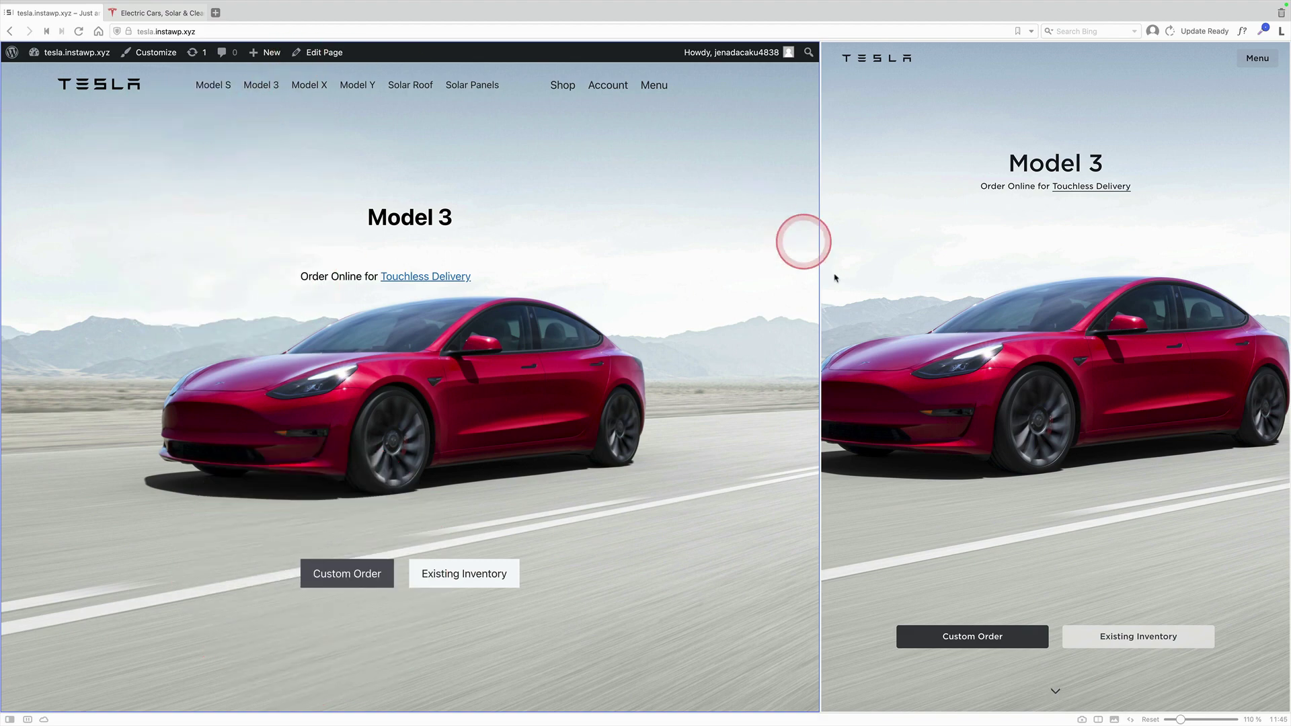
pyautogui.scroll(-2, 1046, 470)
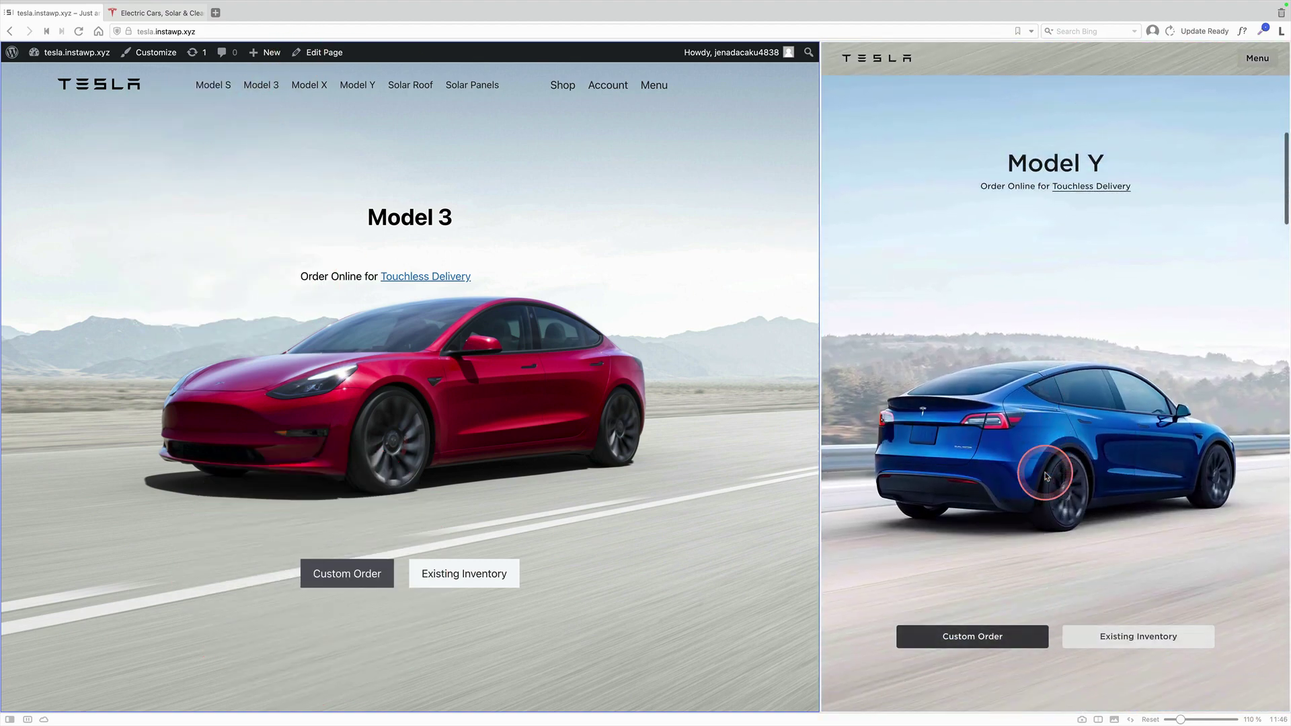
pyautogui.rightClick(1008, 335)
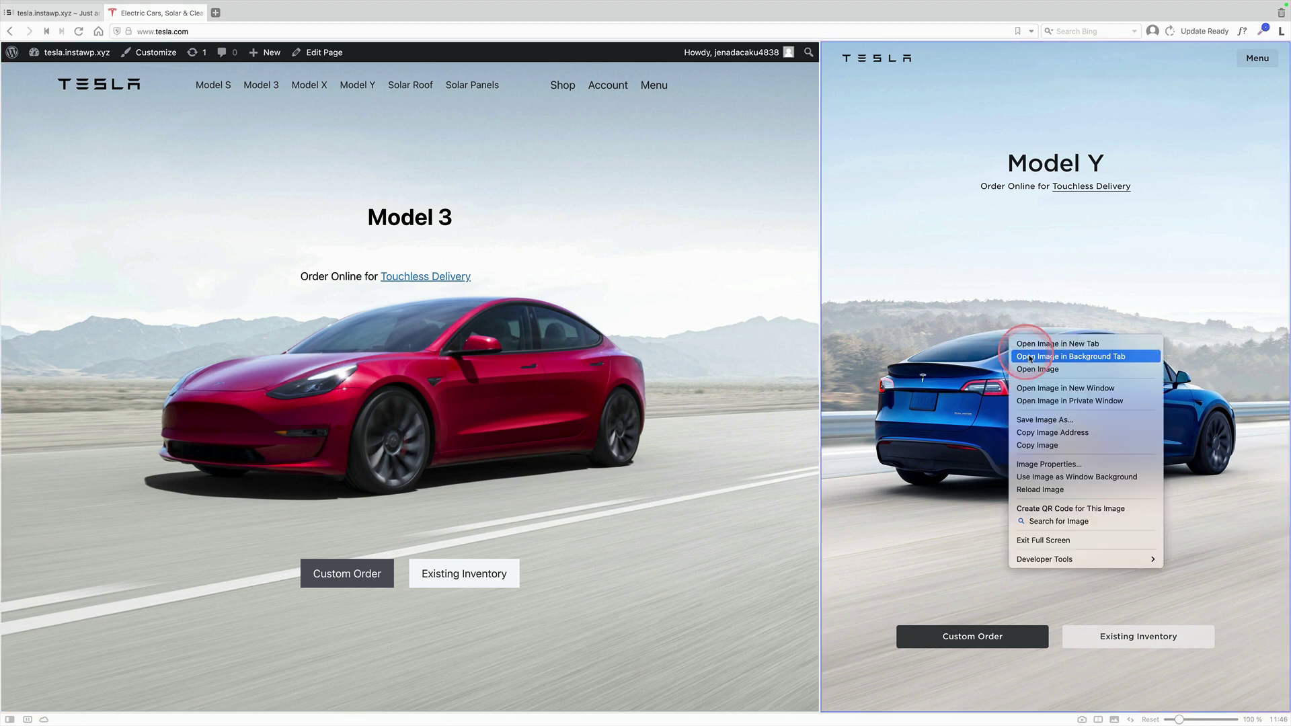
pyautogui.press('Escape')
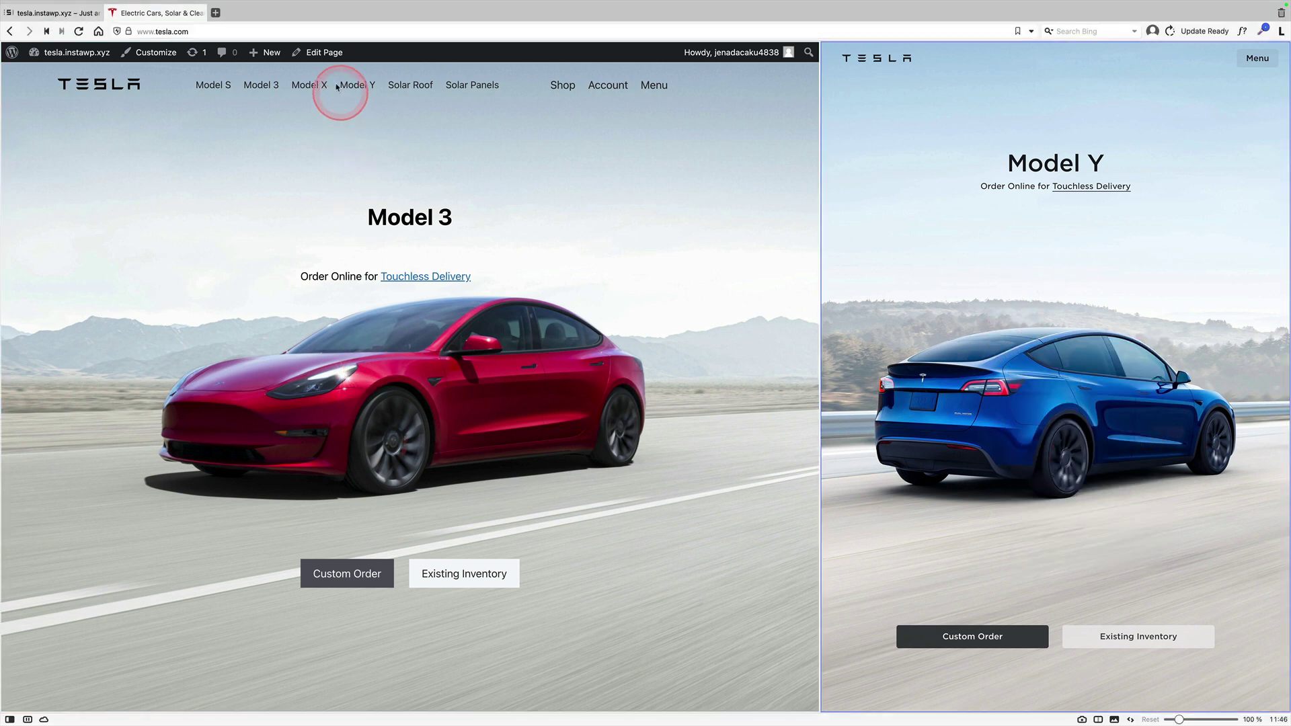
# Reopen the Home page for editing and duplicate the whole Model 3 Cover block with its inner blocks.
pyautogui.click(319, 52)
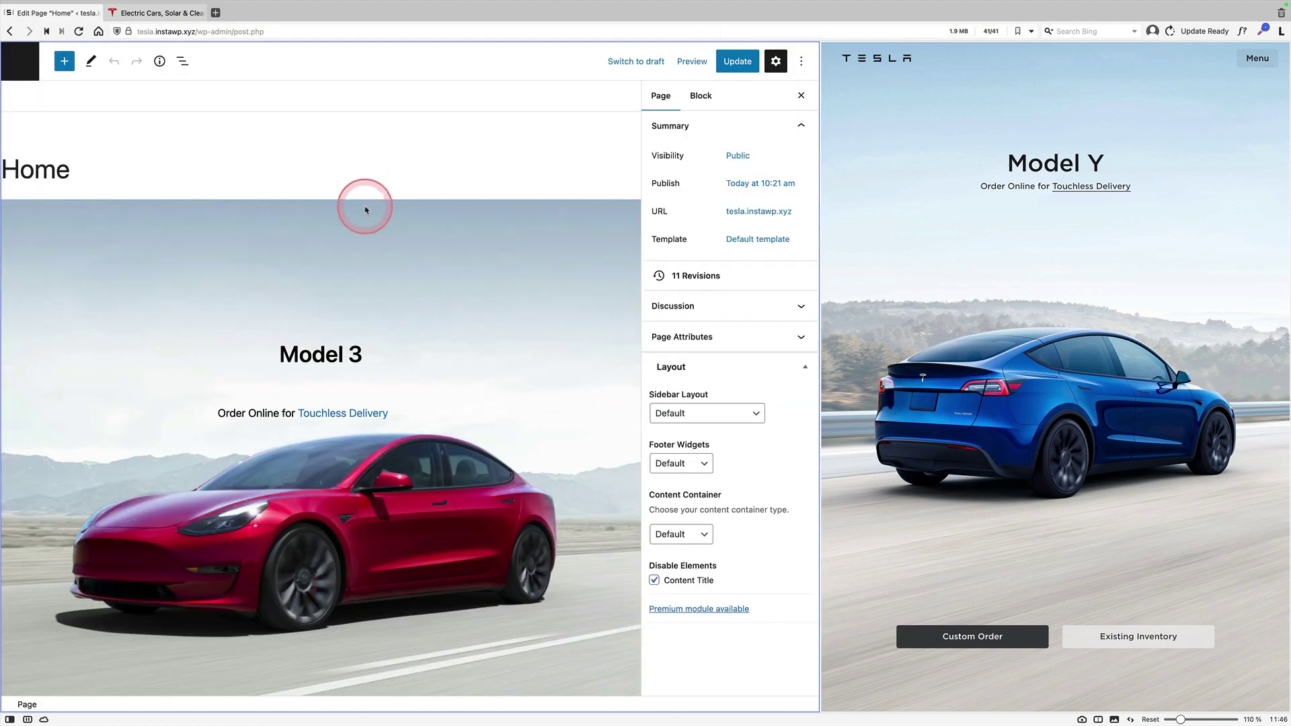
pyautogui.click(365, 210)
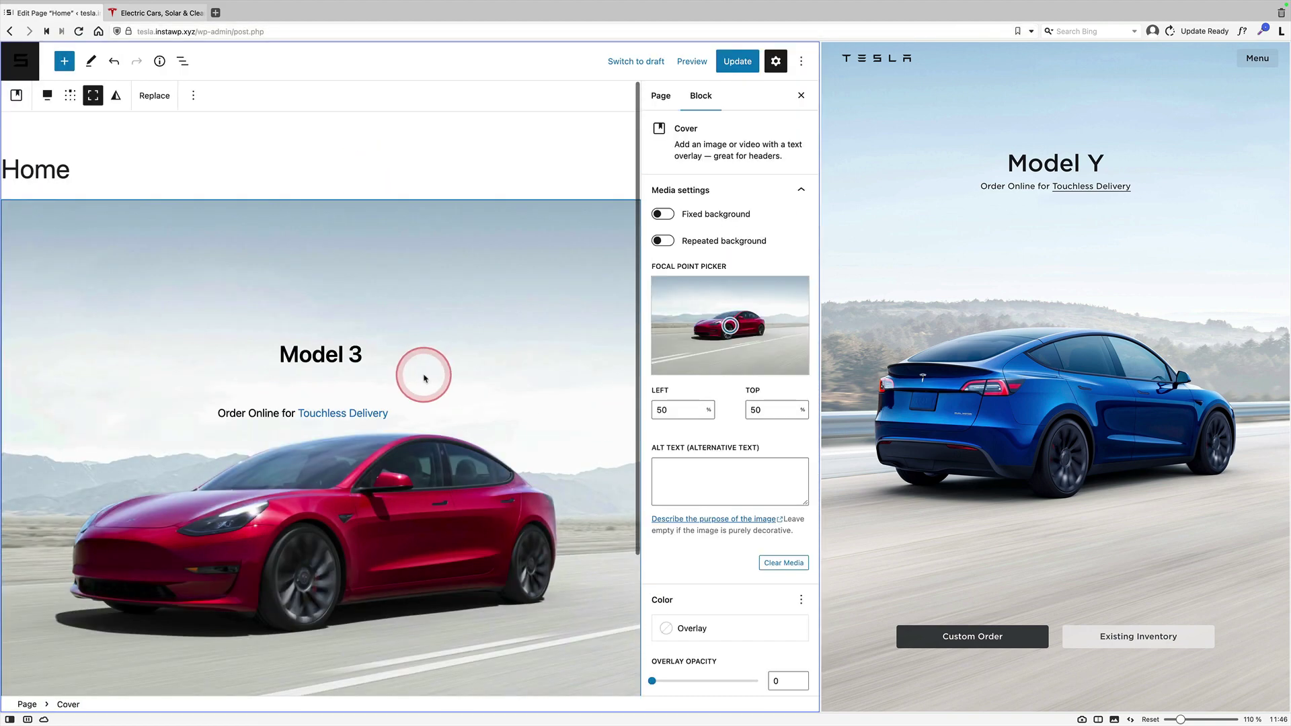
pyautogui.scroll(-3, 412, 369)
pyautogui.click(229, 132)
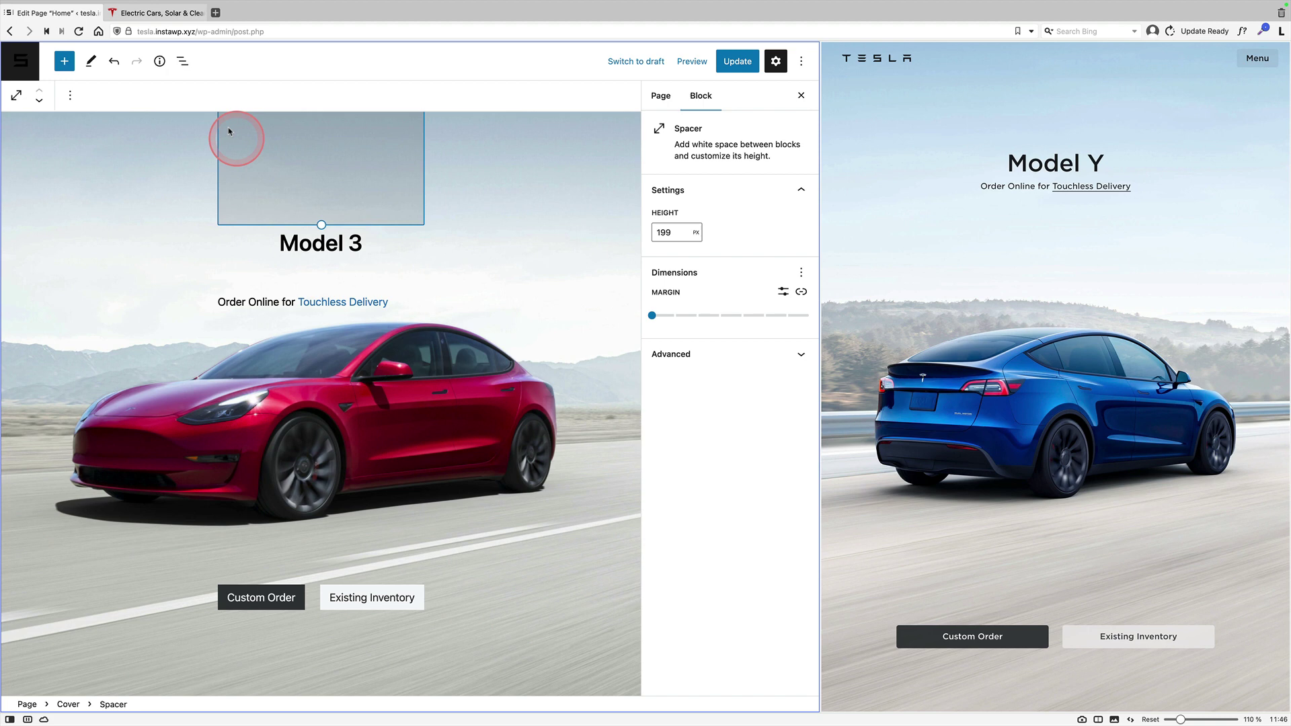
pyautogui.click(182, 61)
pyautogui.click(60, 130)
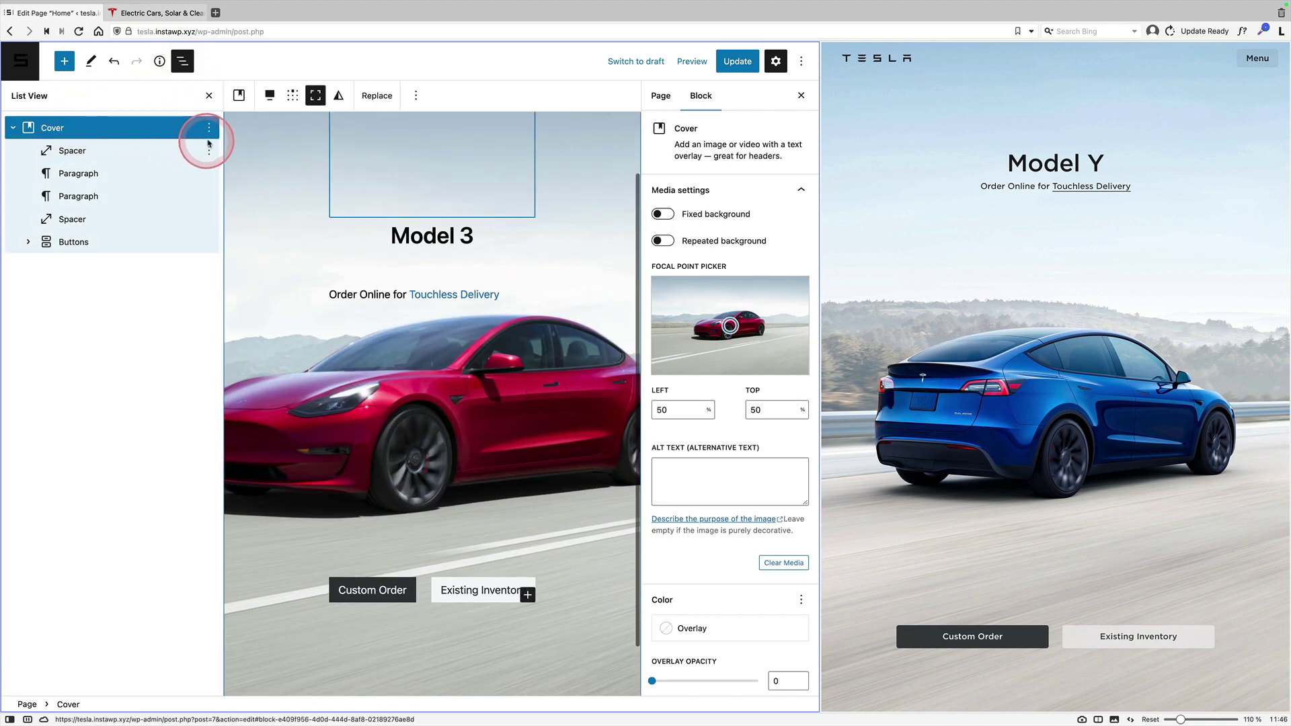
pyautogui.click(210, 127)
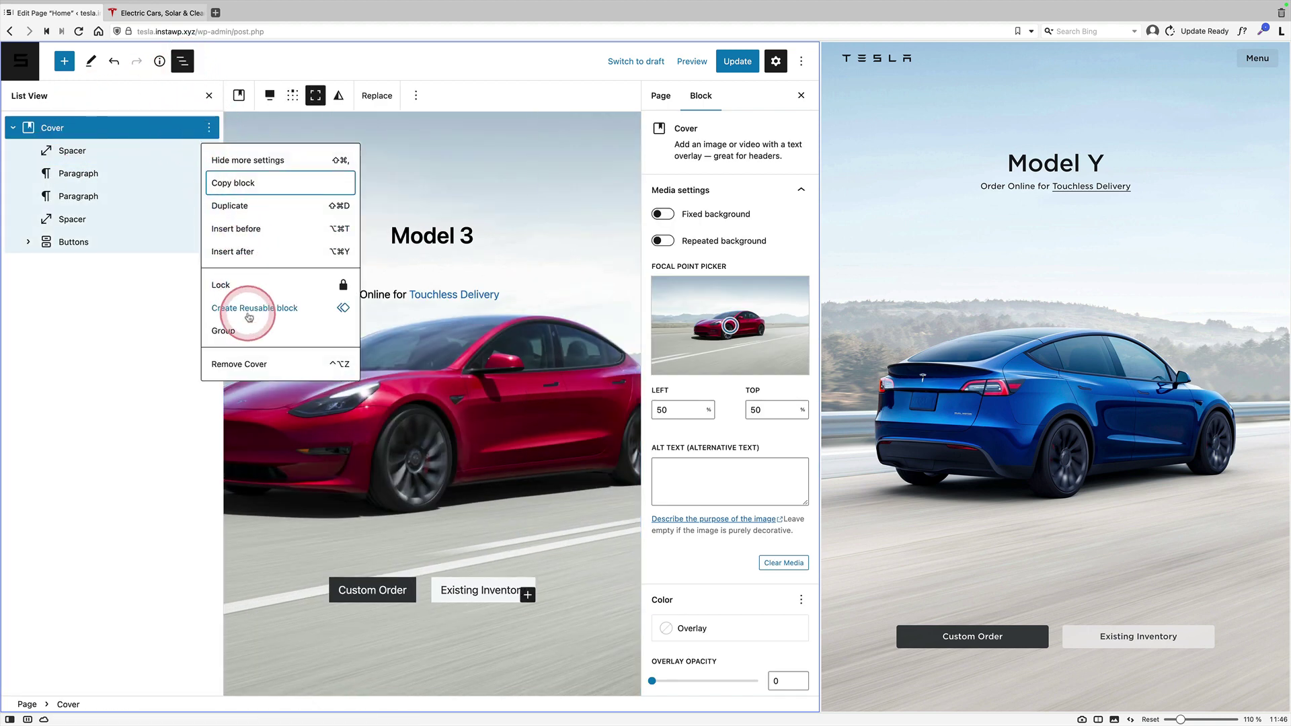
pyautogui.click(237, 207)
# Replace the duplicated cover's background image with the photo of the blue Model Y.
pyautogui.scroll(-3, 372, 291)
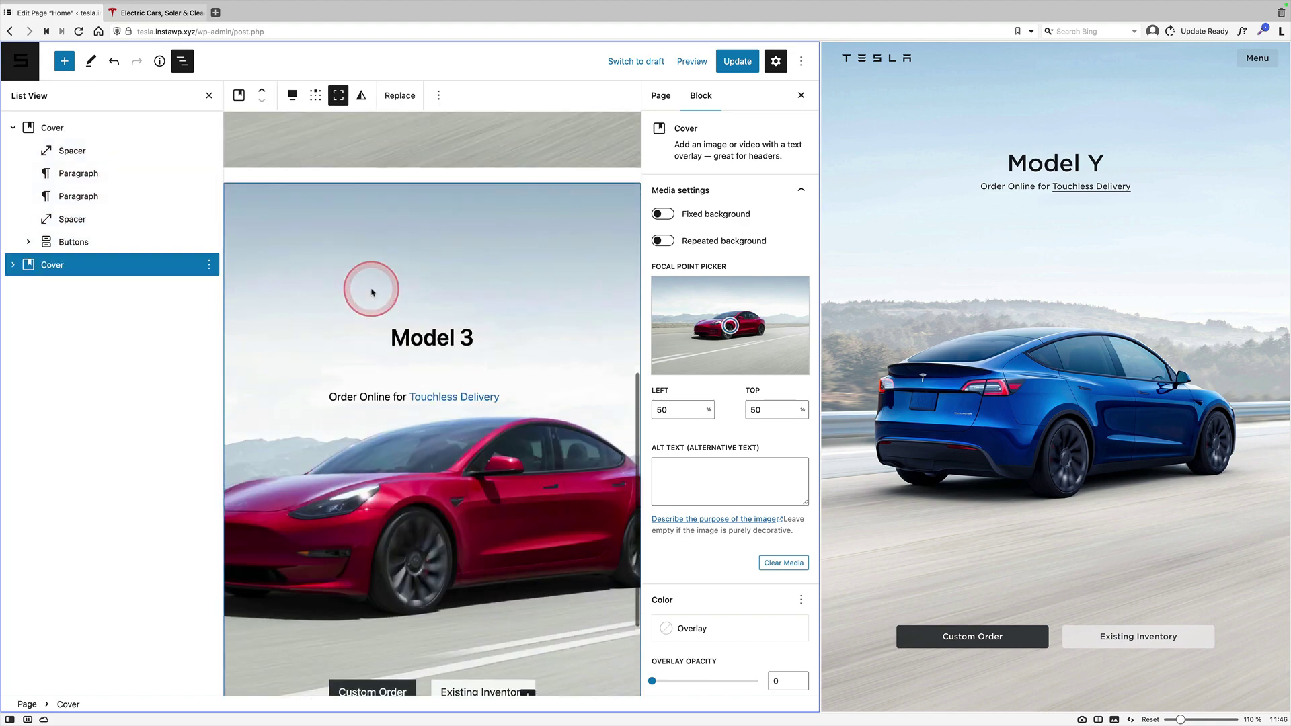
pyautogui.scroll(-6, 372, 296)
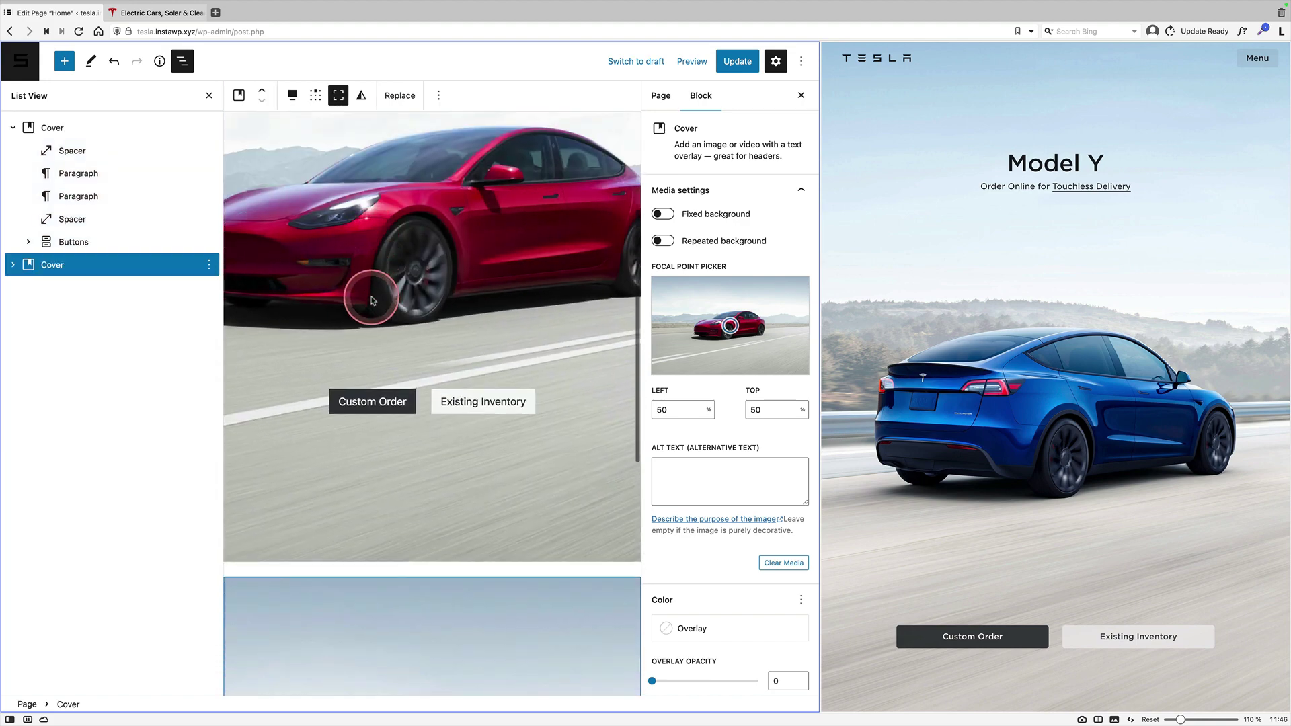
pyautogui.click(402, 251)
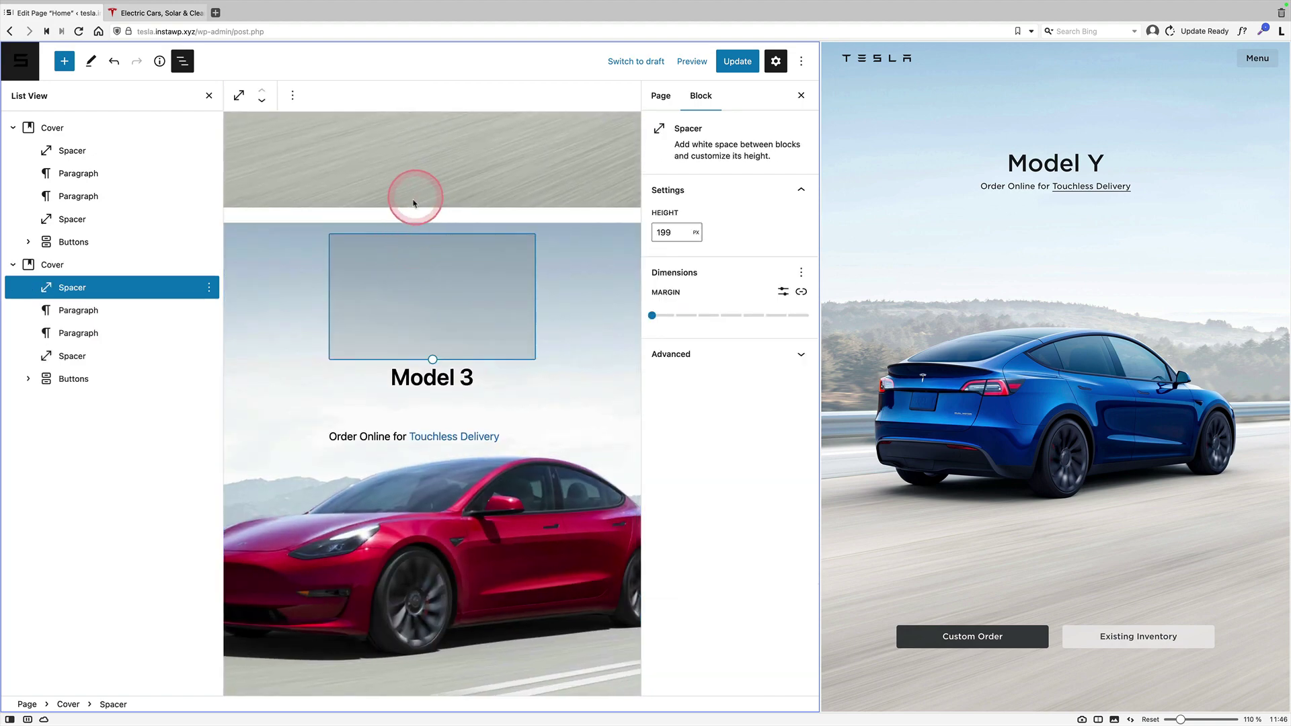
pyautogui.click(319, 232)
pyautogui.click(400, 95)
pyautogui.click(419, 135)
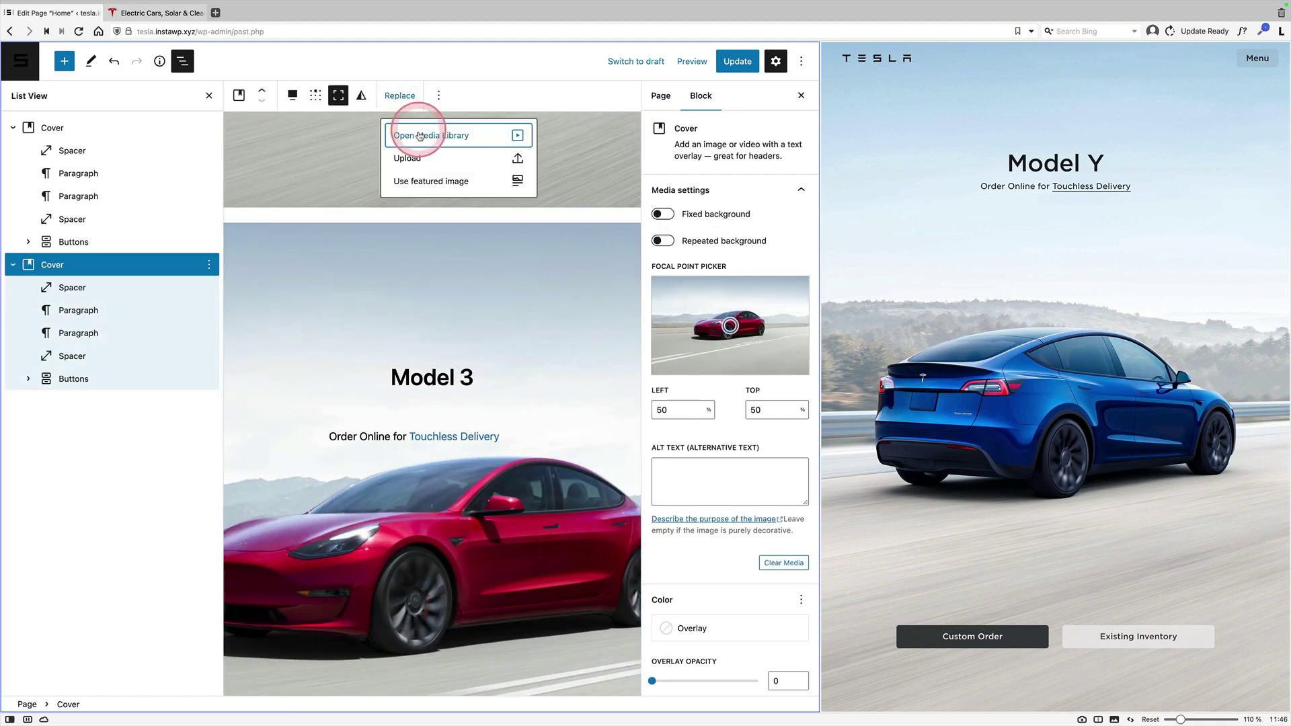
pyautogui.press('Escape')
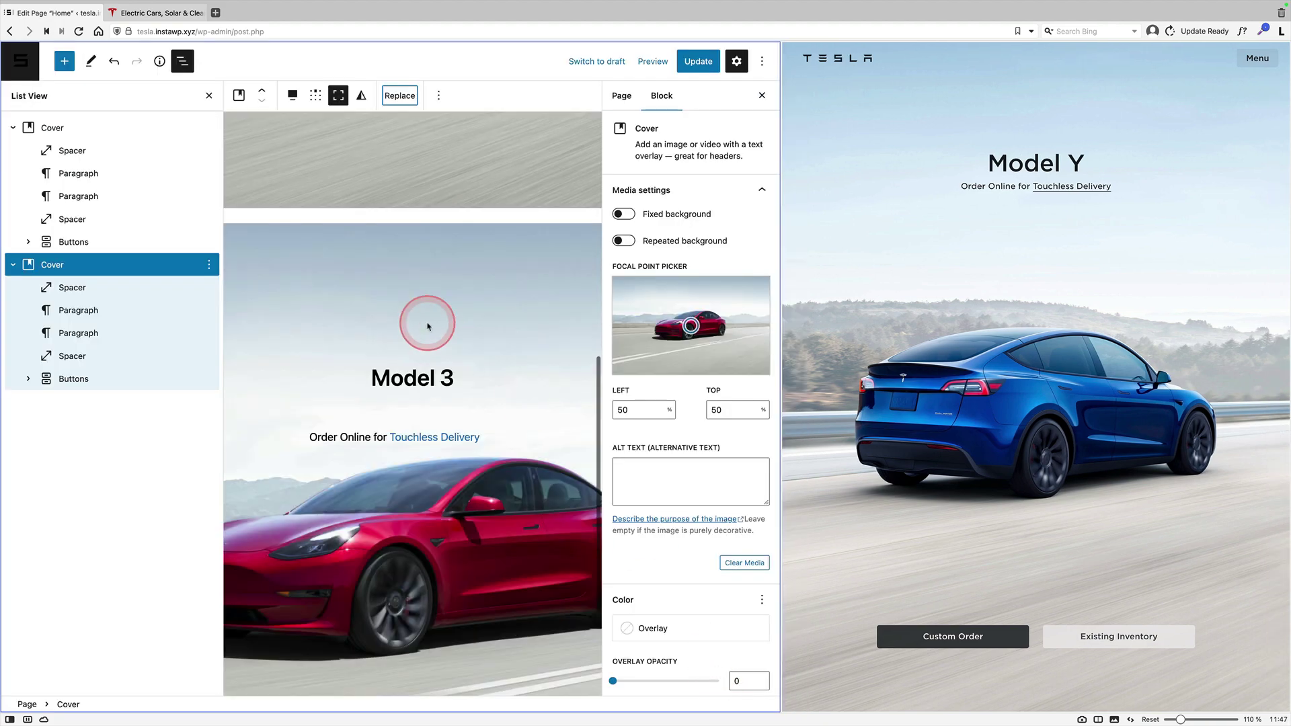
pyautogui.click(464, 411)
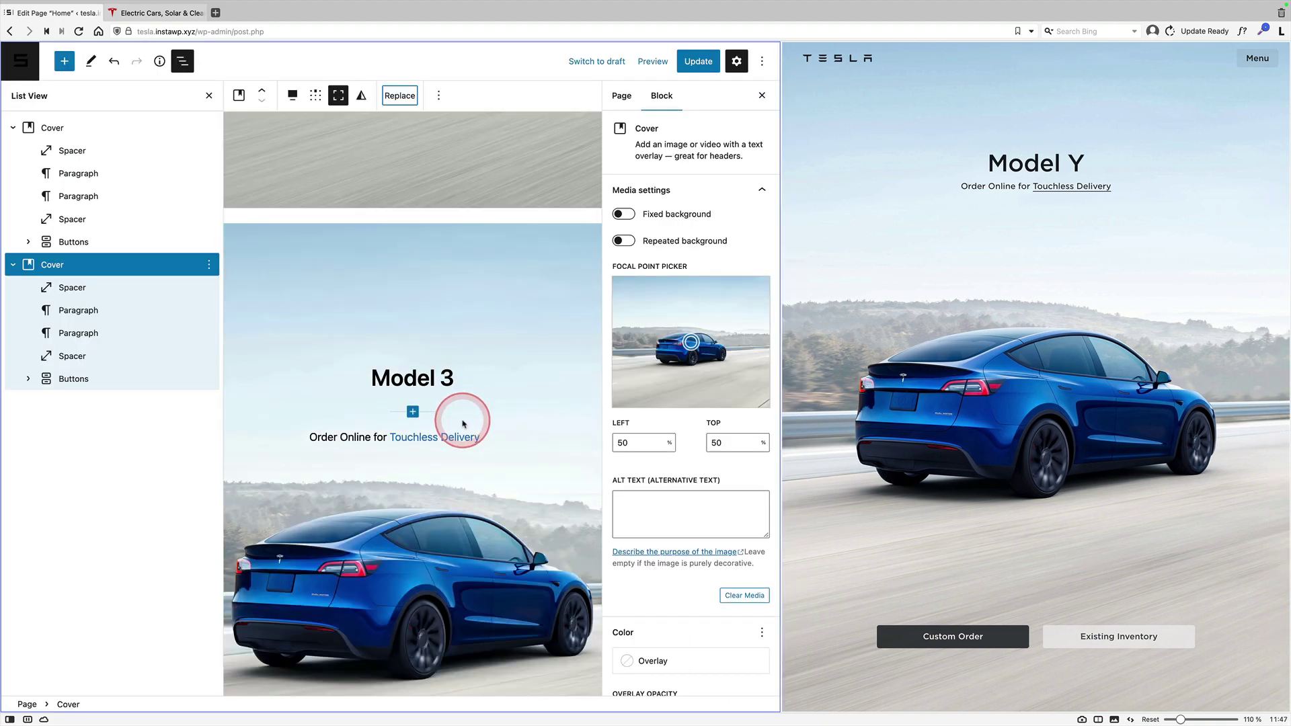
# Change the heading in the duplicated cover to Model Y.
pyautogui.scroll(-2, 464, 424)
pyautogui.click(455, 276)
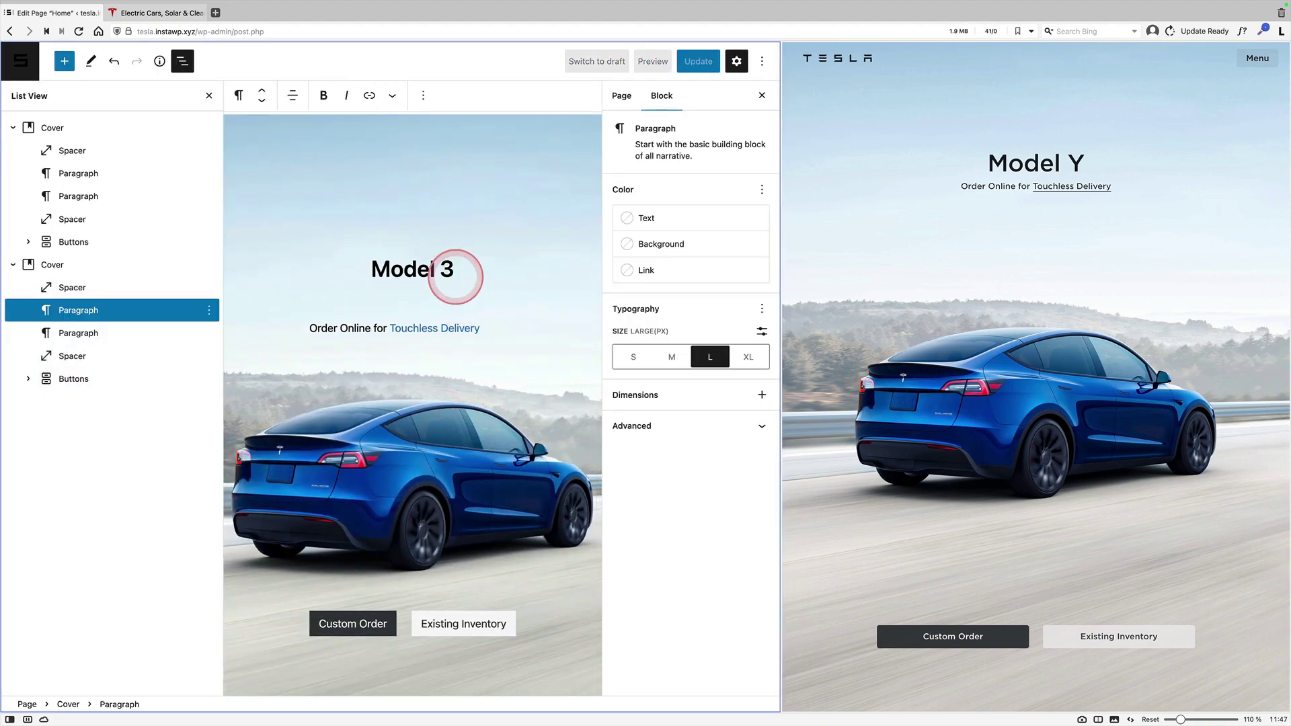
pyautogui.press('BackSpace')
pyautogui.write('Y')
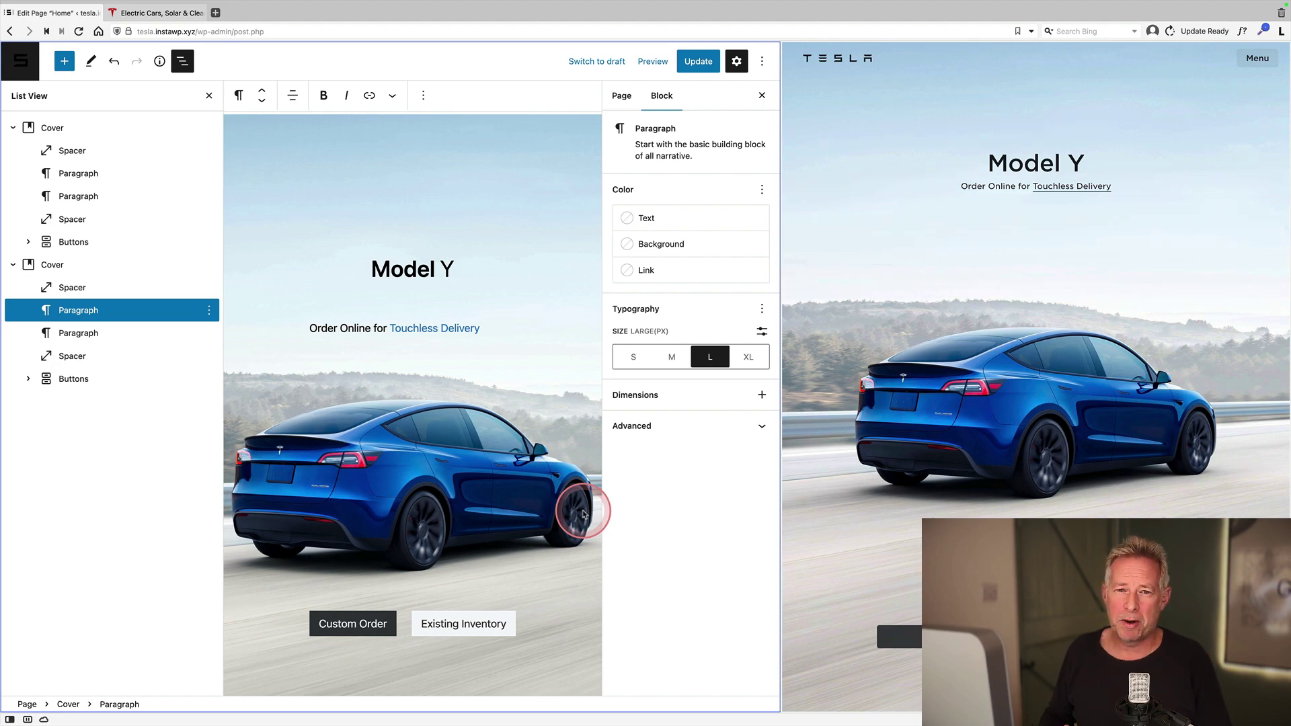
pyautogui.click(618, 373)
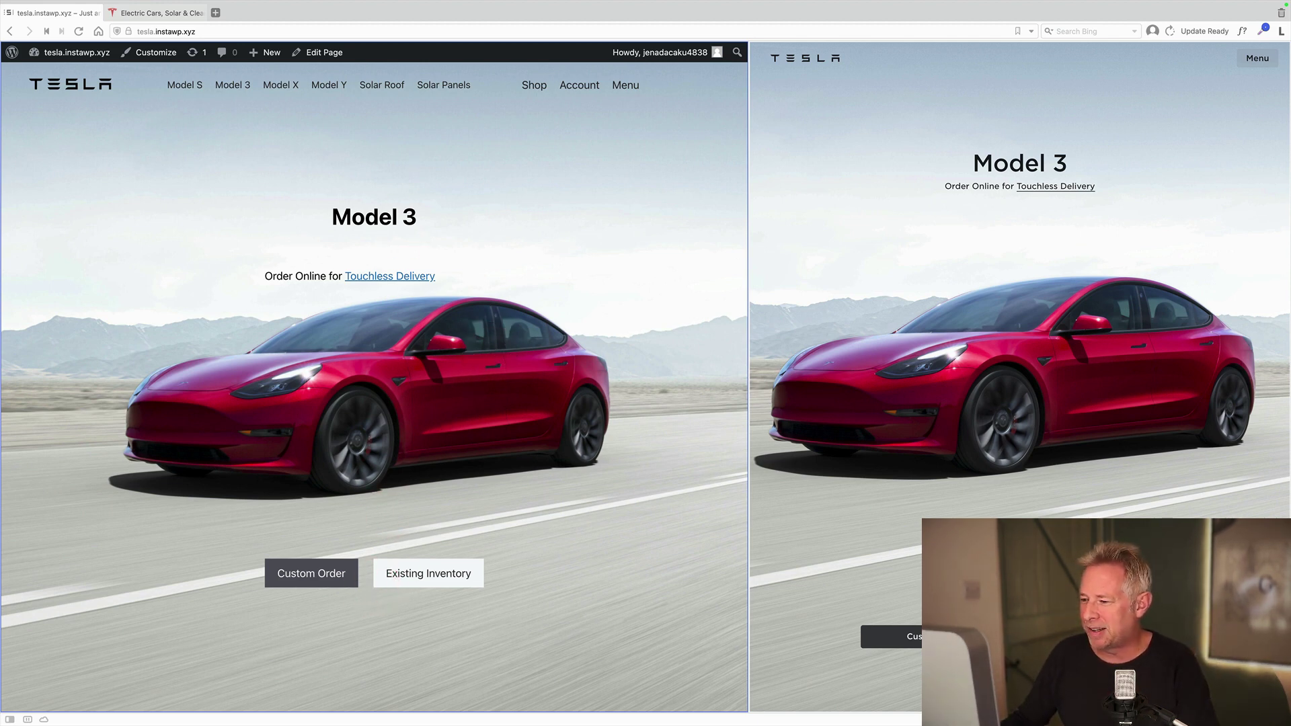
# Compare the published page's snap scrolling through its Model 3, Model Y and Model S sections with the Tesla site.
pyautogui.scroll(-2, 546, 611)
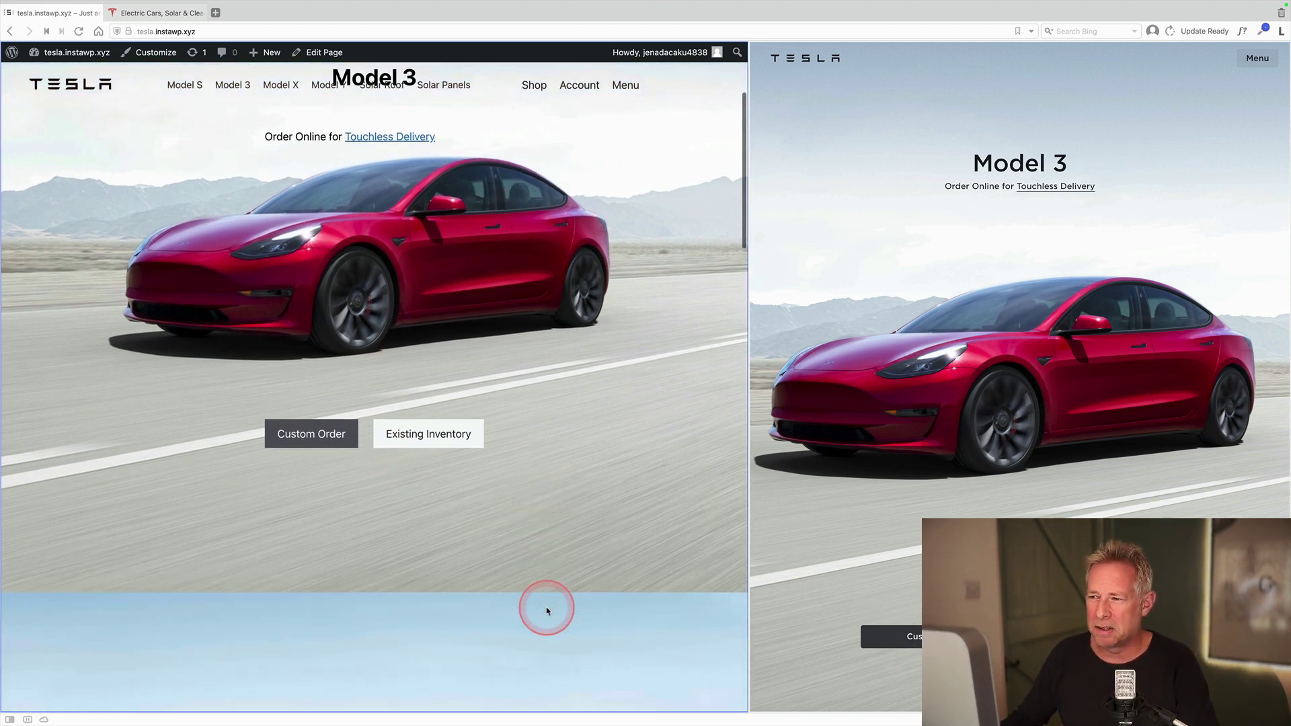
pyautogui.scroll(2, 546, 611)
pyautogui.scroll(-3, 547, 611)
pyautogui.scroll(3, 546, 611)
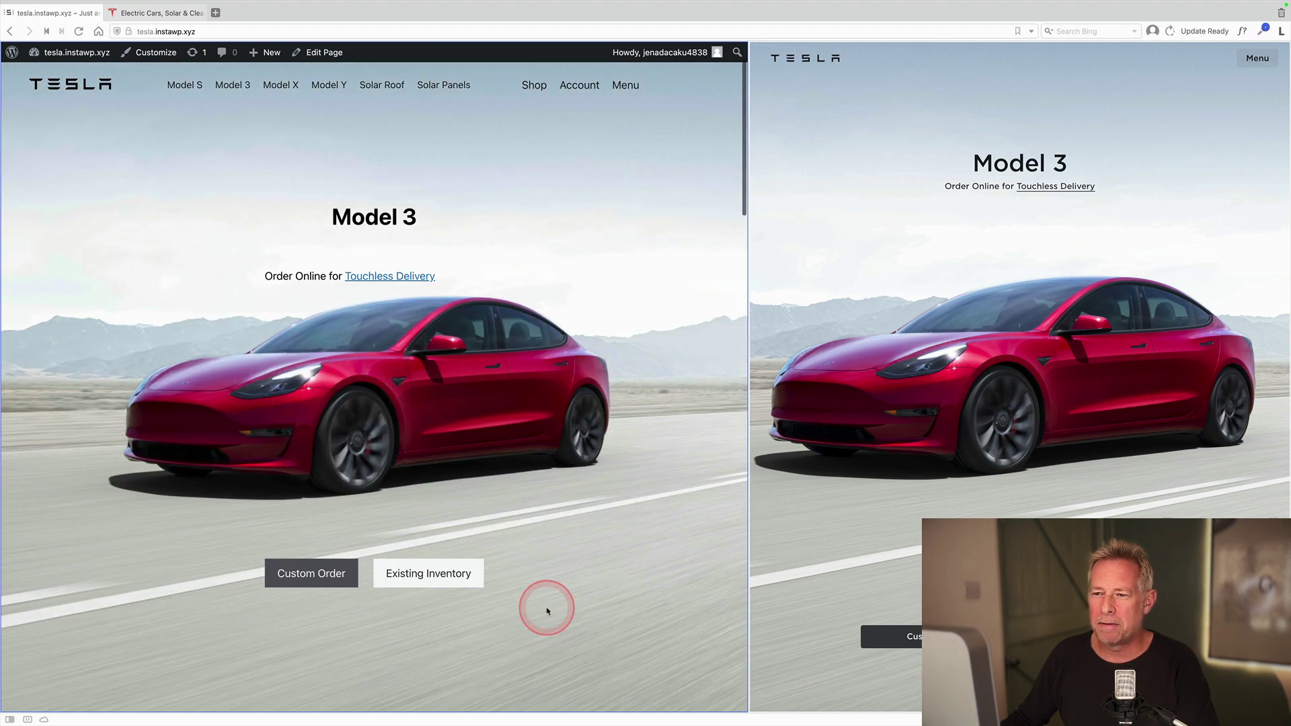
pyautogui.scroll(-5, 547, 611)
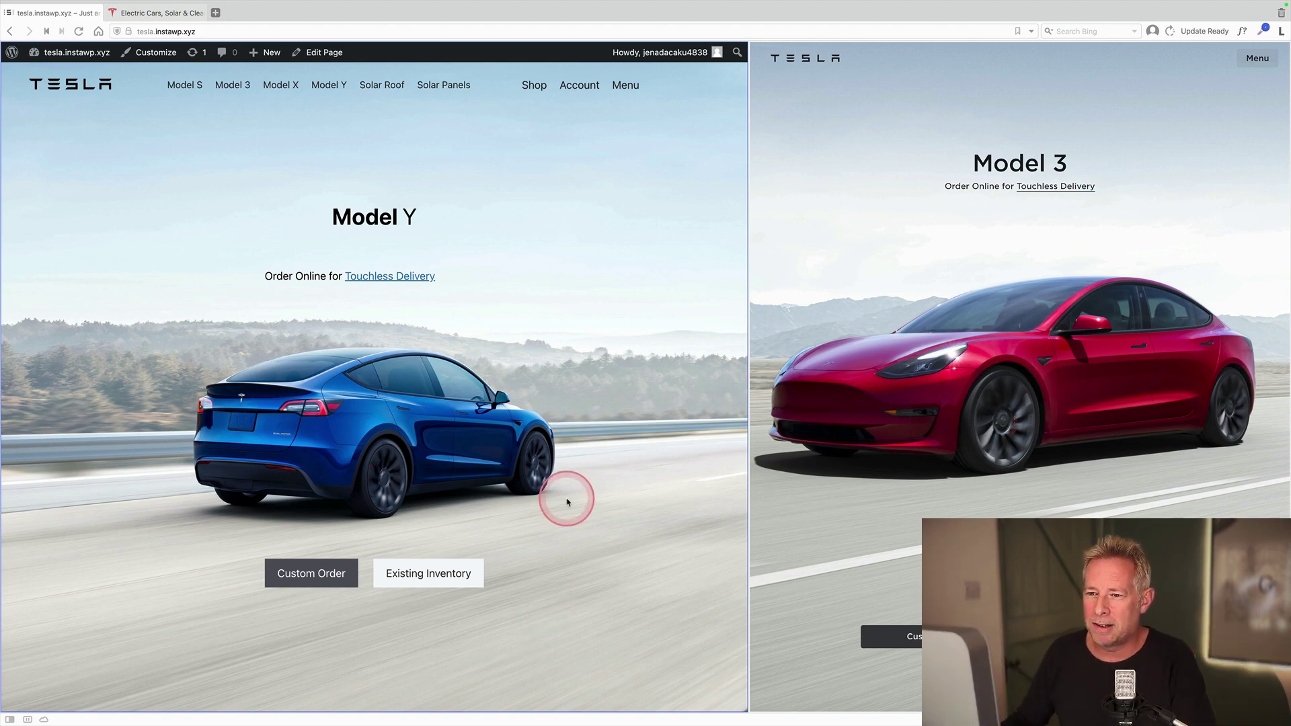
pyautogui.scroll(-2, 567, 501)
pyautogui.scroll(2, 567, 501)
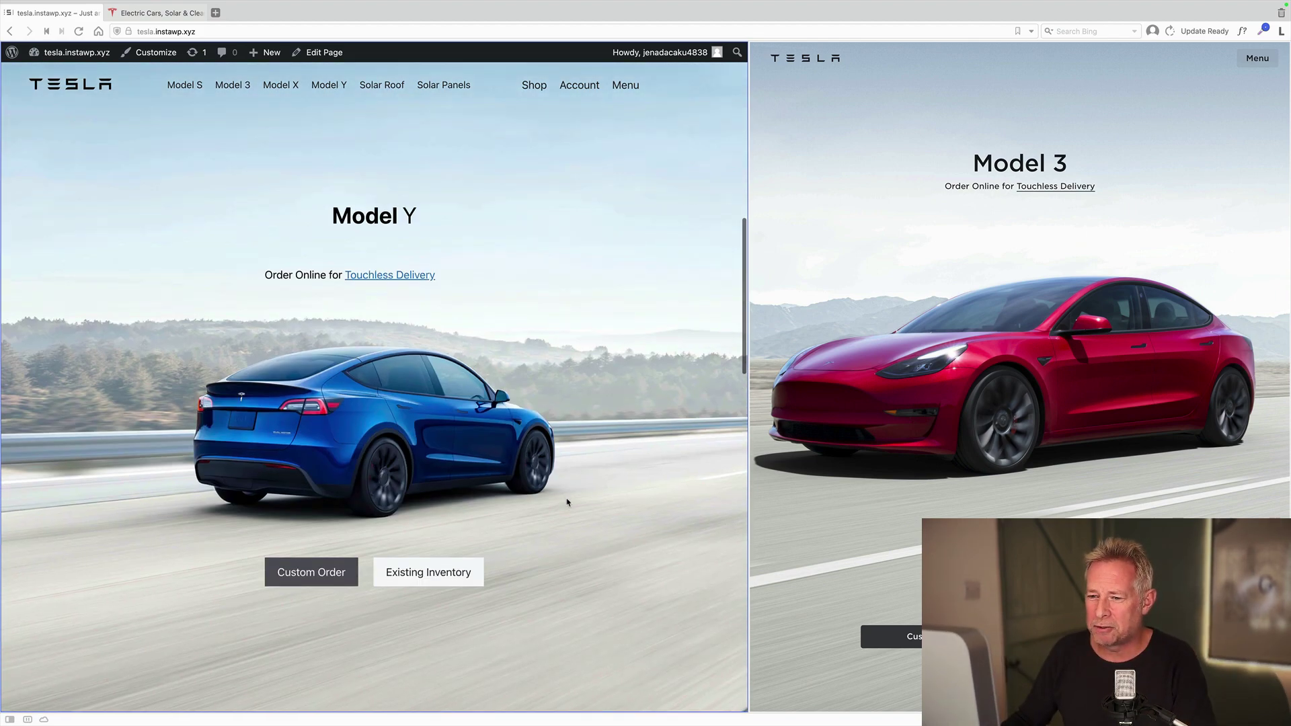
pyautogui.scroll(-3, 1032, 464)
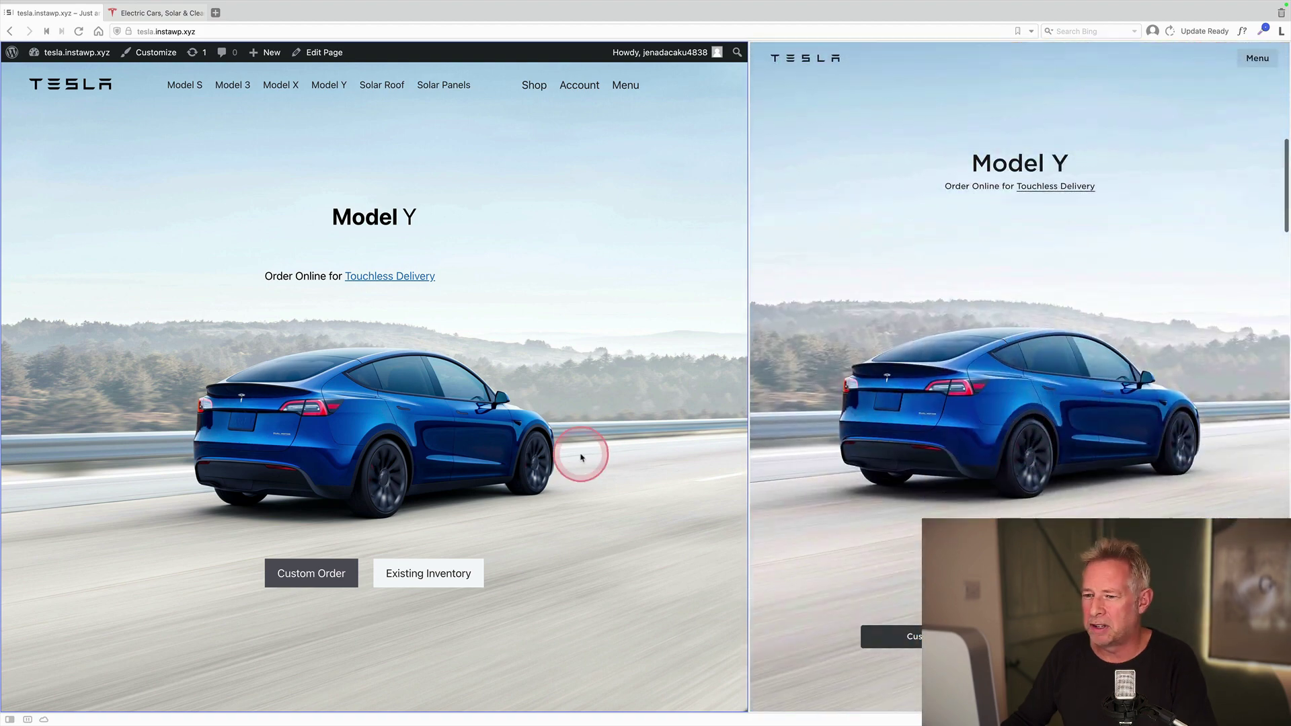
pyautogui.scroll(-3, 583, 456)
pyautogui.scroll(-3, 962, 482)
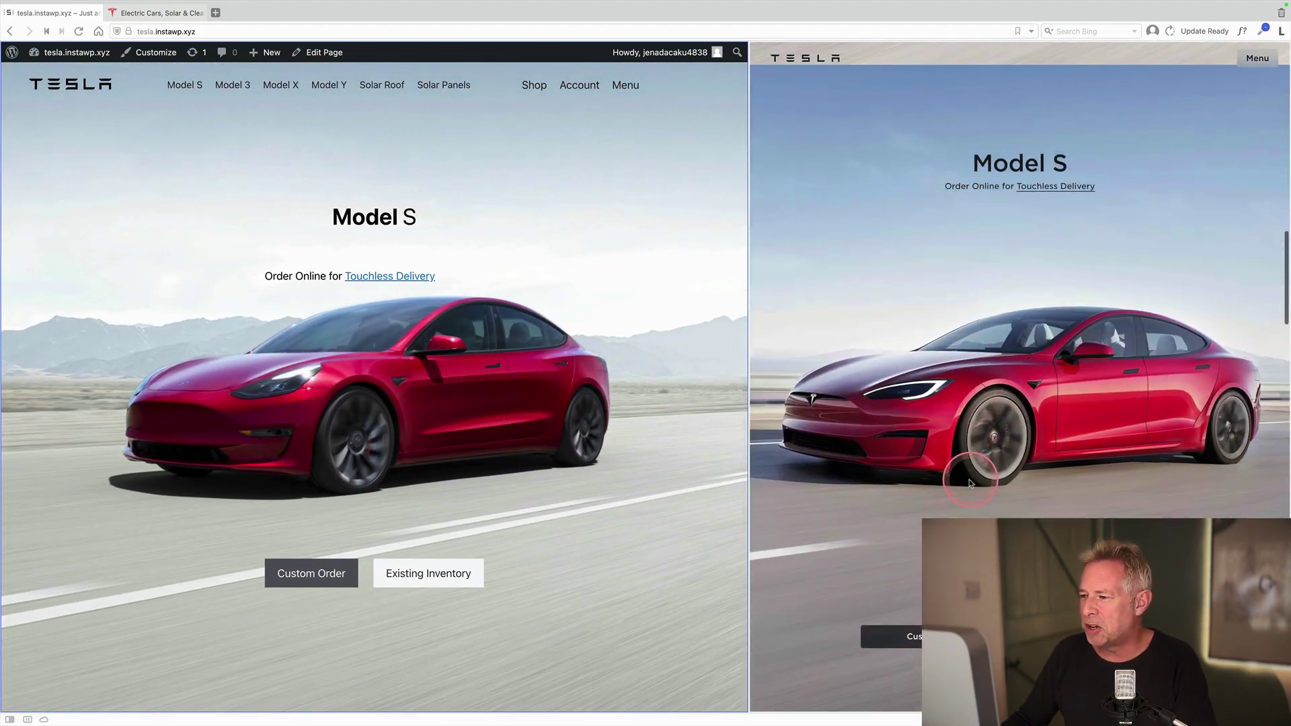